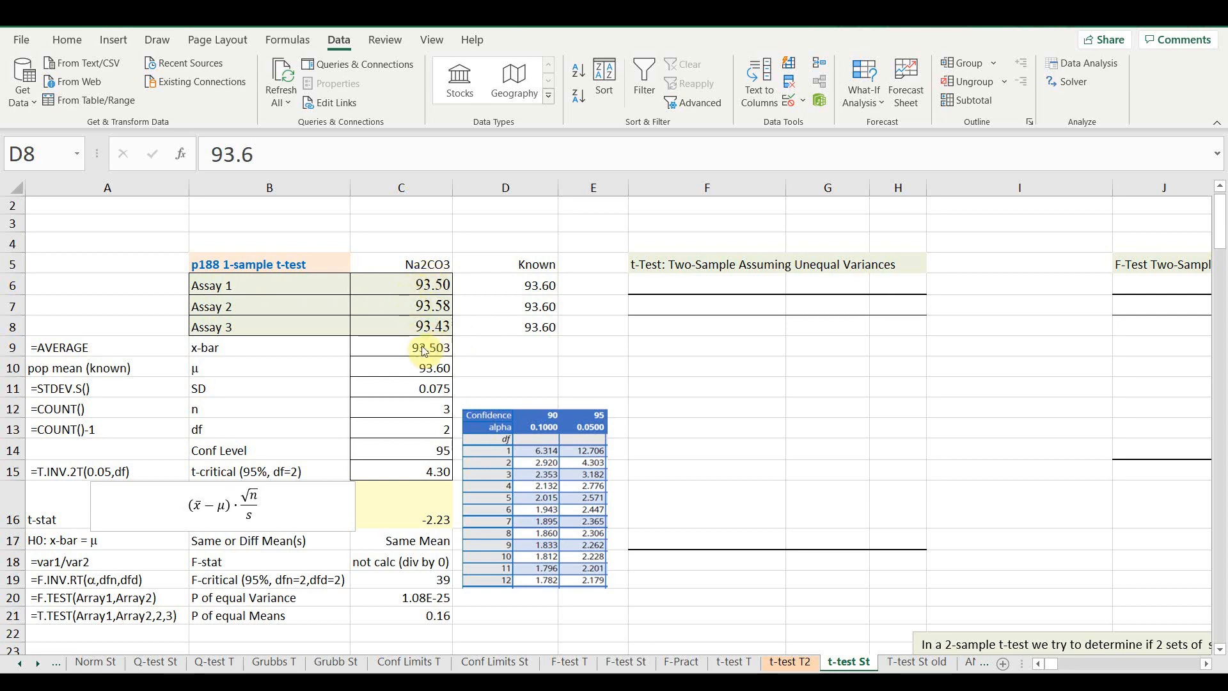
Examine the formulas and values for mean, known mean, SD, n, df, confidence level and t-critical in C9:C15.
{"action": "left_click", "coordinate": [393, 350]}
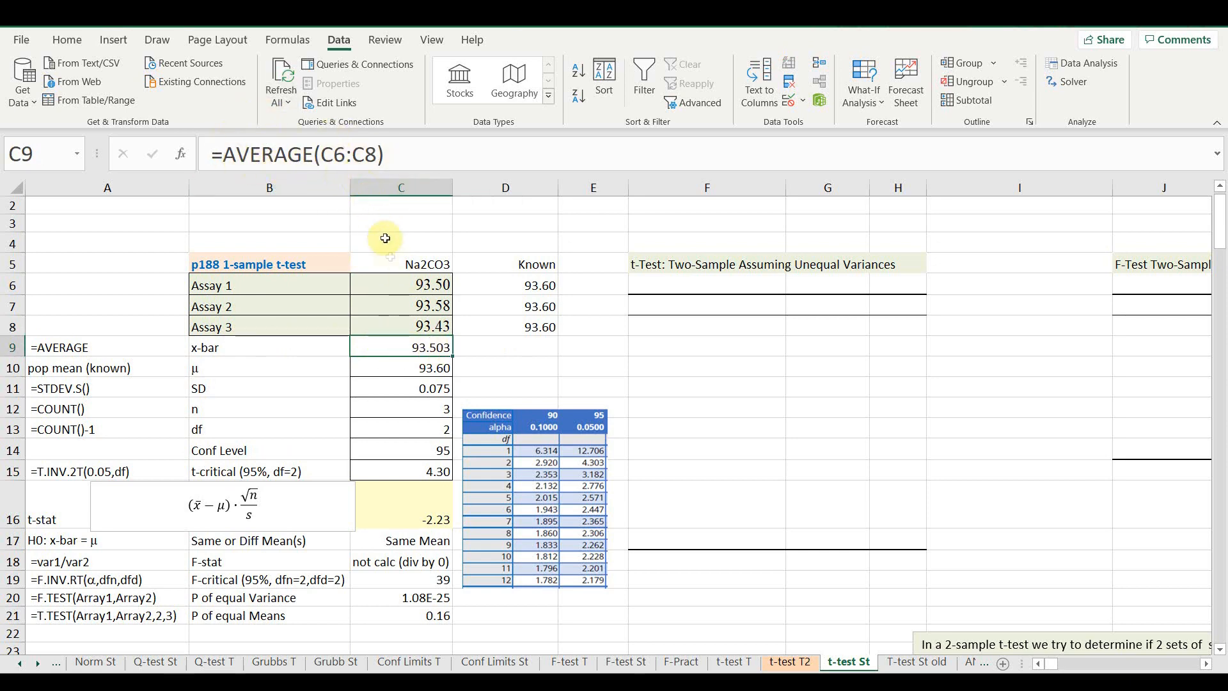
{"action": "left_click", "coordinate": [414, 367]}
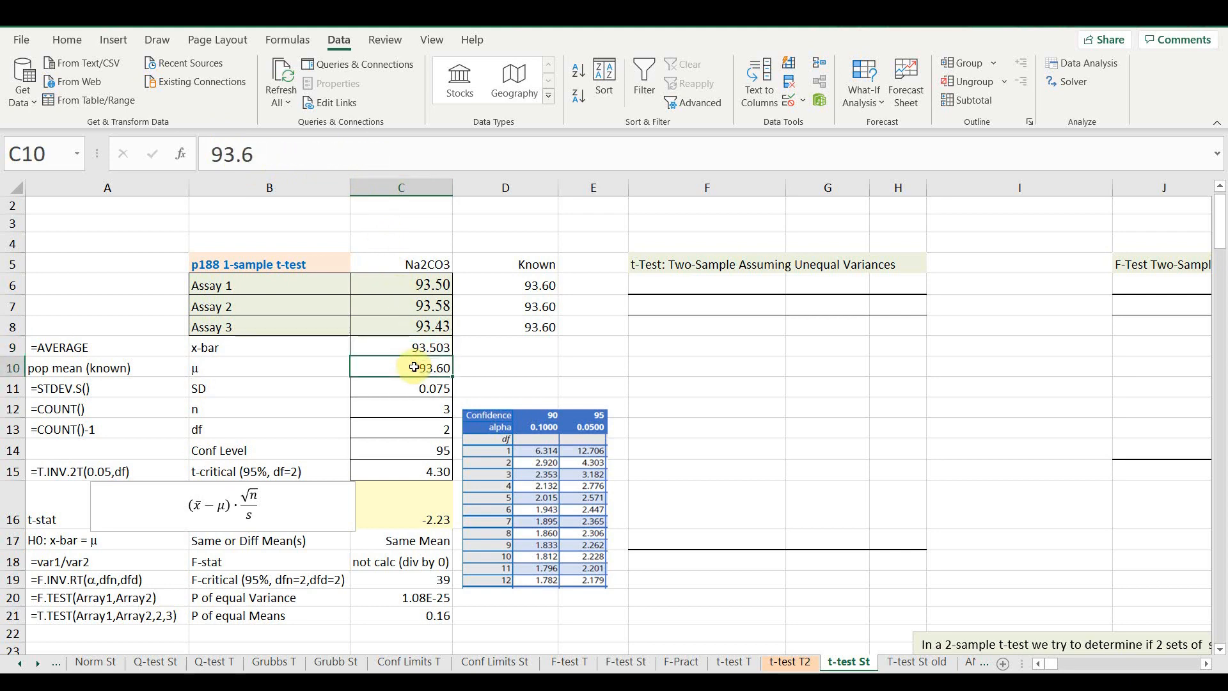
{"action": "left_click", "coordinate": [416, 387]}
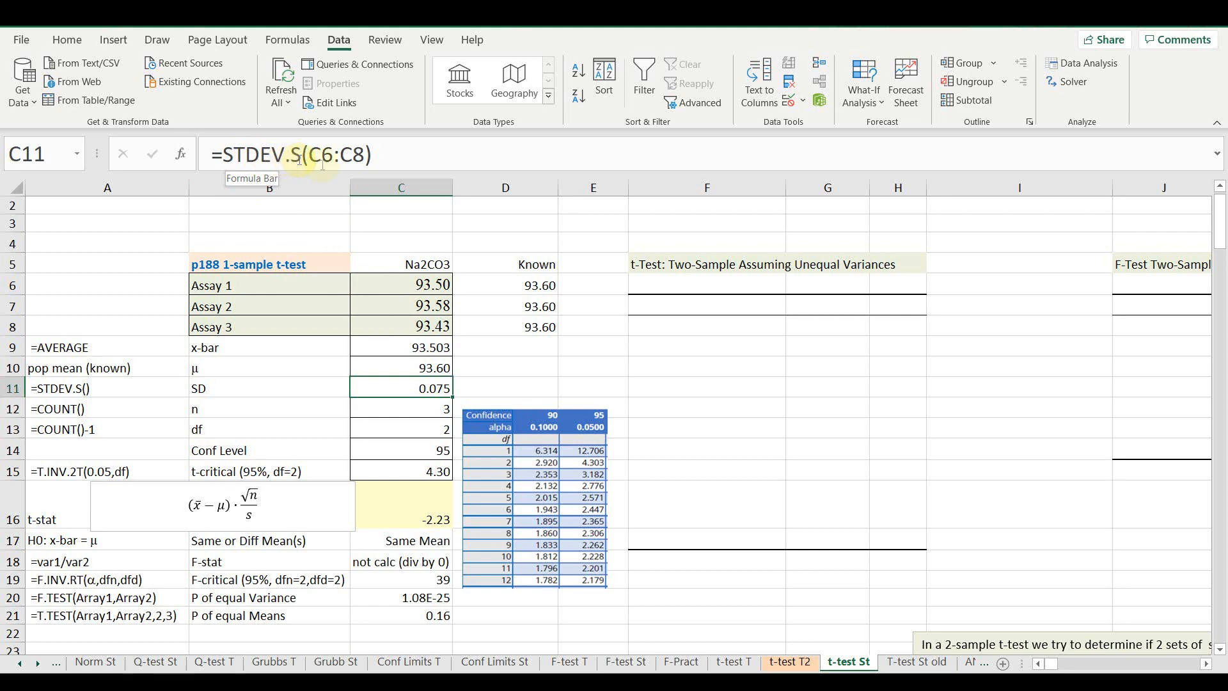
{"action": "left_click", "coordinate": [441, 410]}
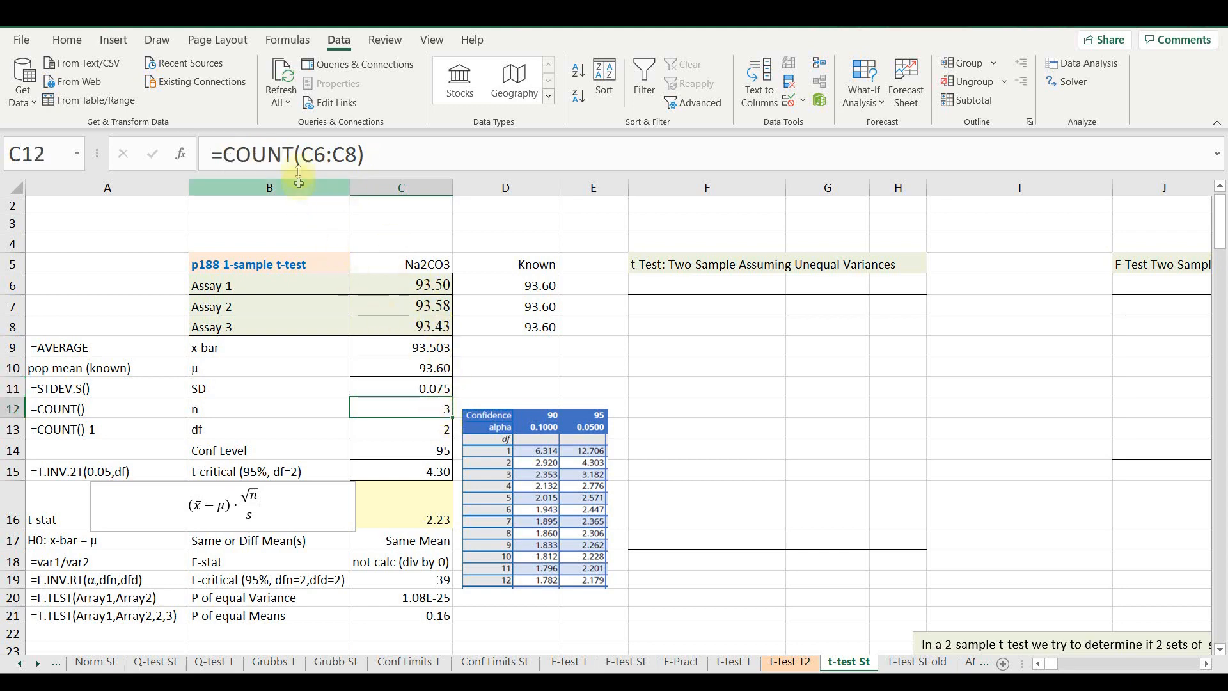
{"action": "left_click", "coordinate": [438, 426]}
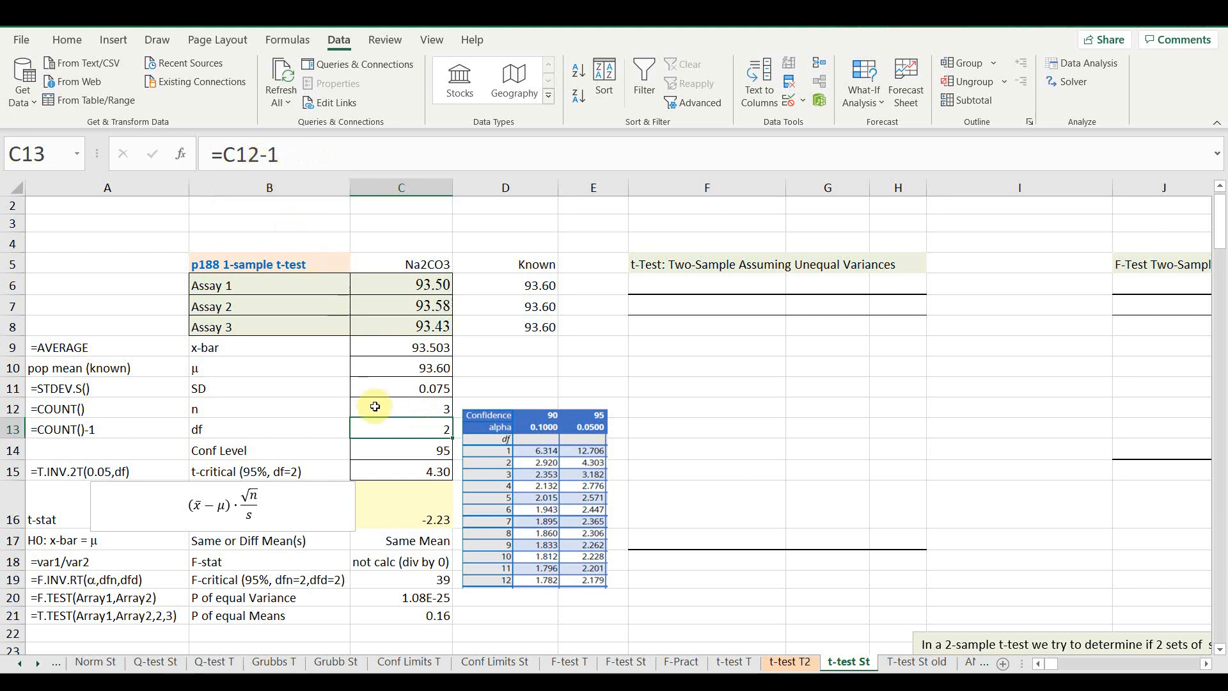
{"action": "left_click", "coordinate": [392, 450]}
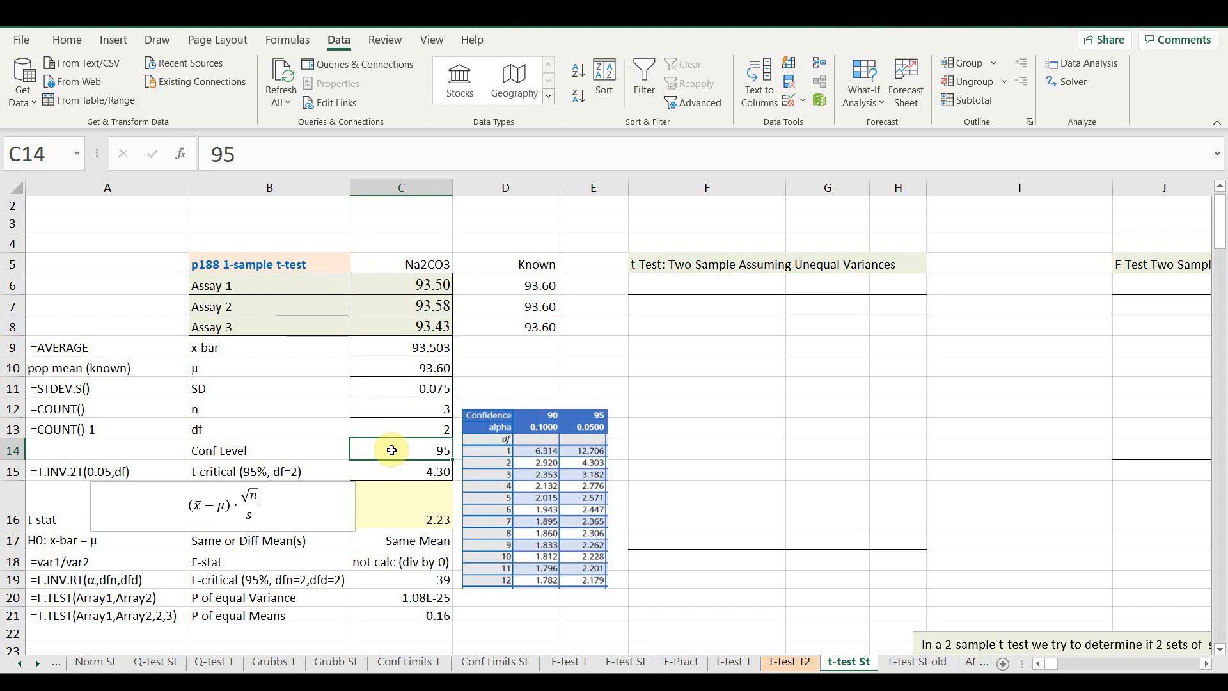
{"action": "left_click", "coordinate": [343, 471]}
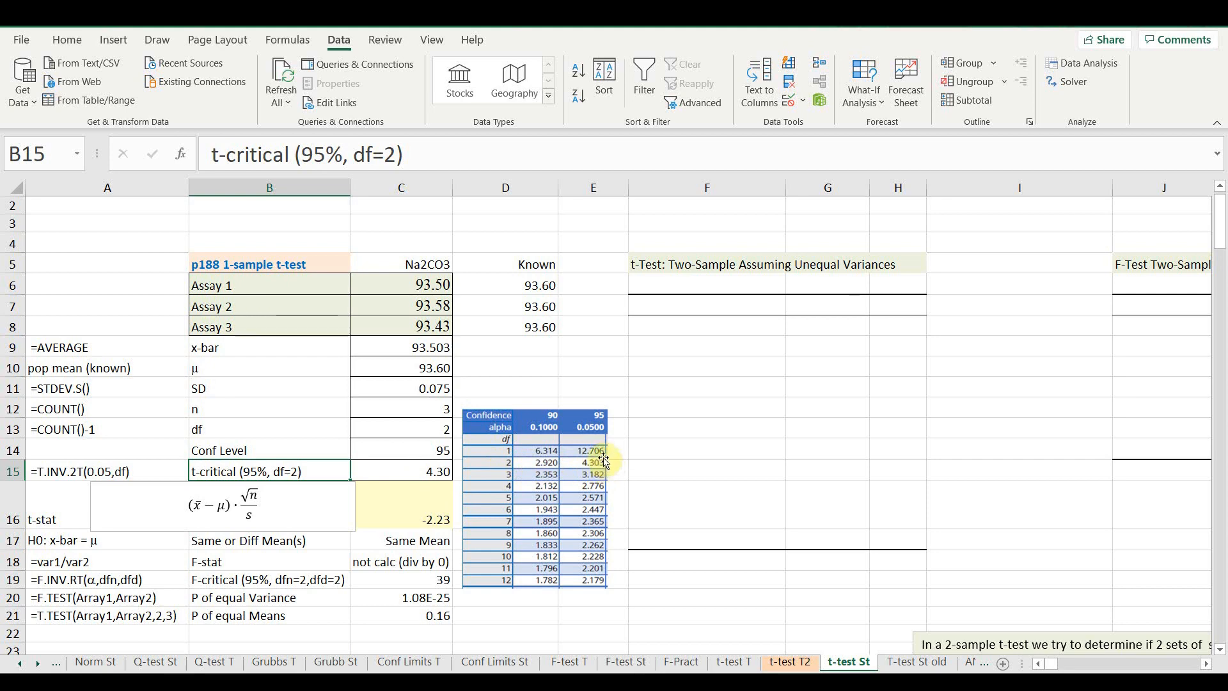
{"action": "left_click", "coordinate": [395, 471]}
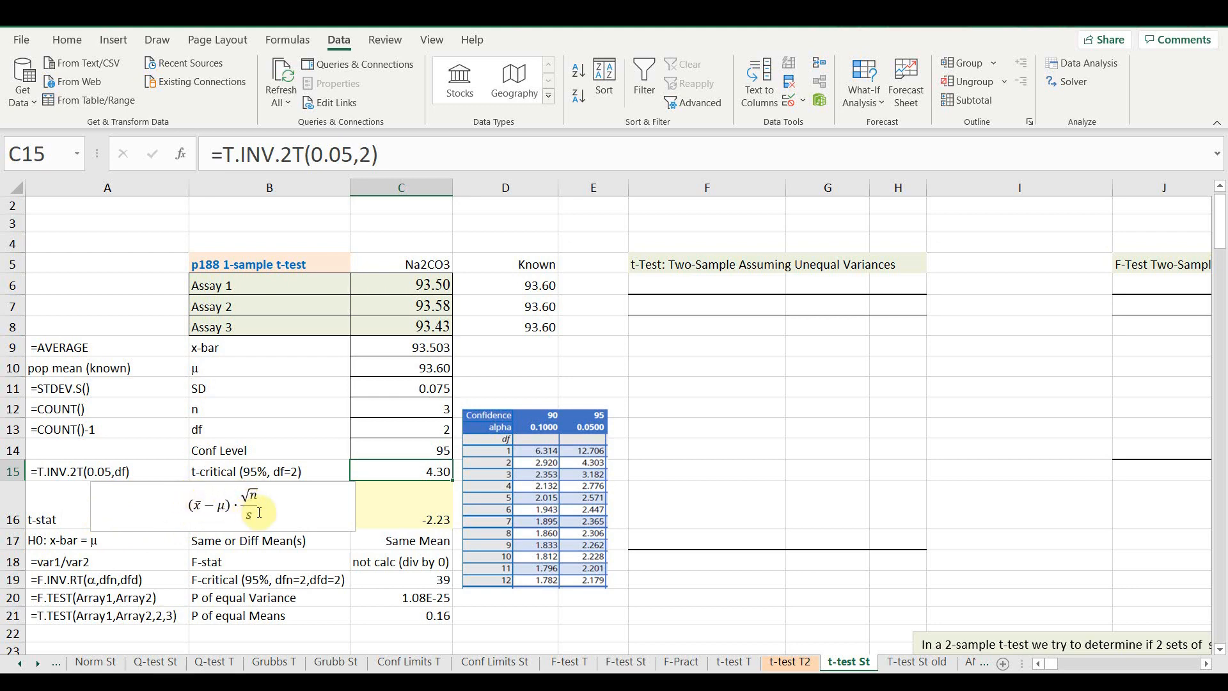
Examine the t-stat formula's cell references in C16 and the IF formula in C17 comparing it with t-critical.
{"action": "left_click", "coordinate": [399, 502]}
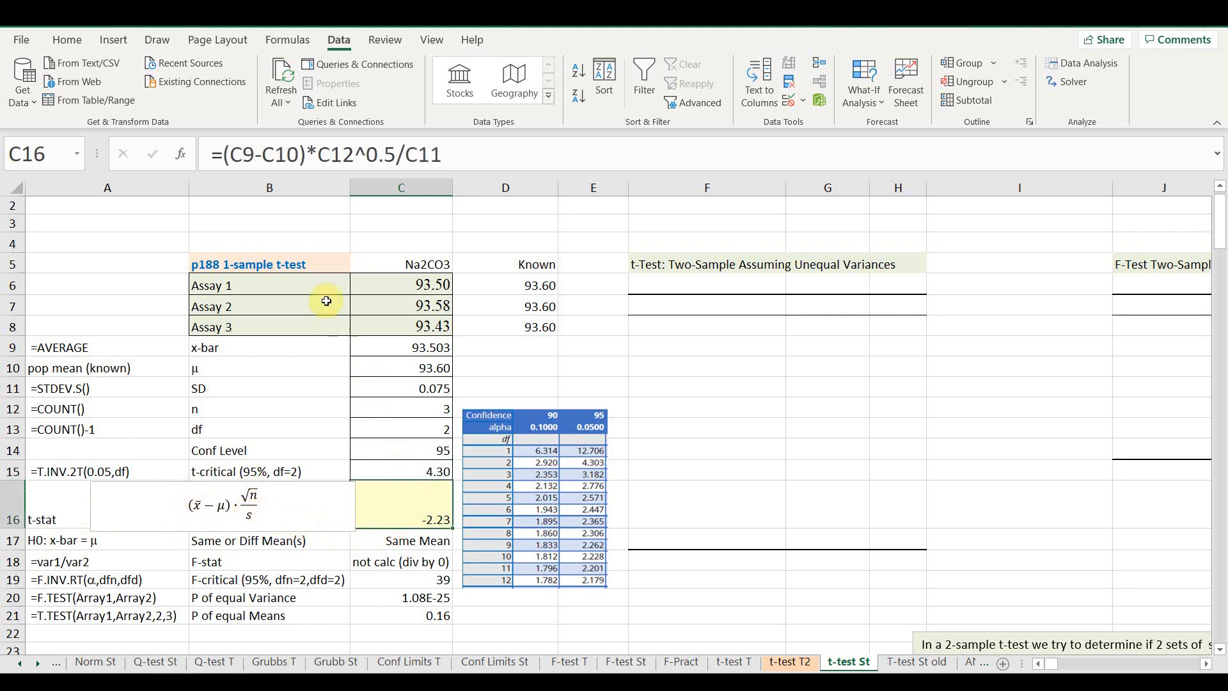
{"action": "left_click", "coordinate": [276, 154]}
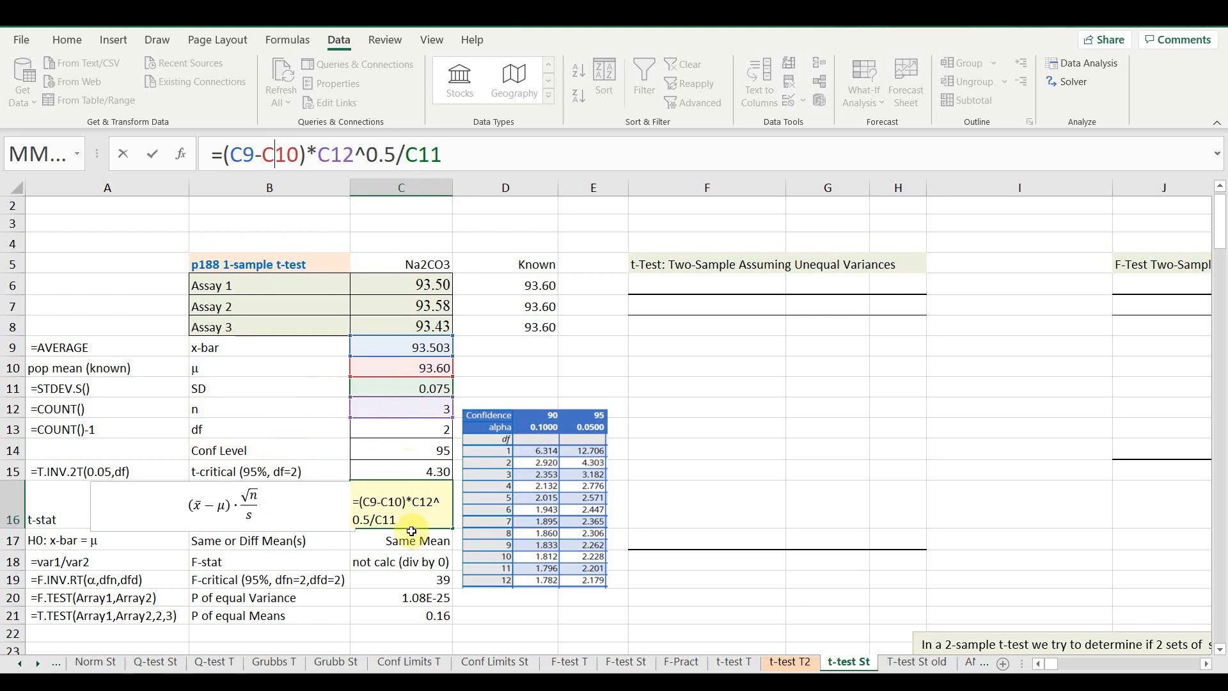
{"action": "key", "text": "Return"}
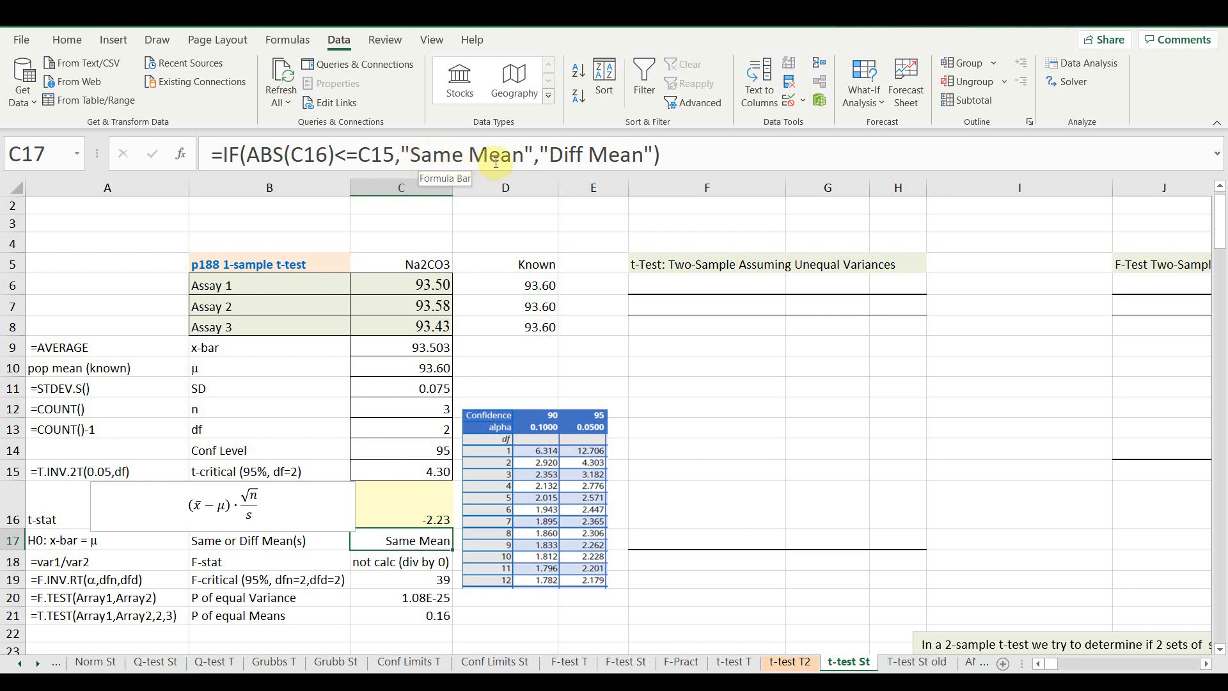
{"action": "left_click", "coordinate": [434, 559]}
{"action": "left_click", "coordinate": [435, 543]}
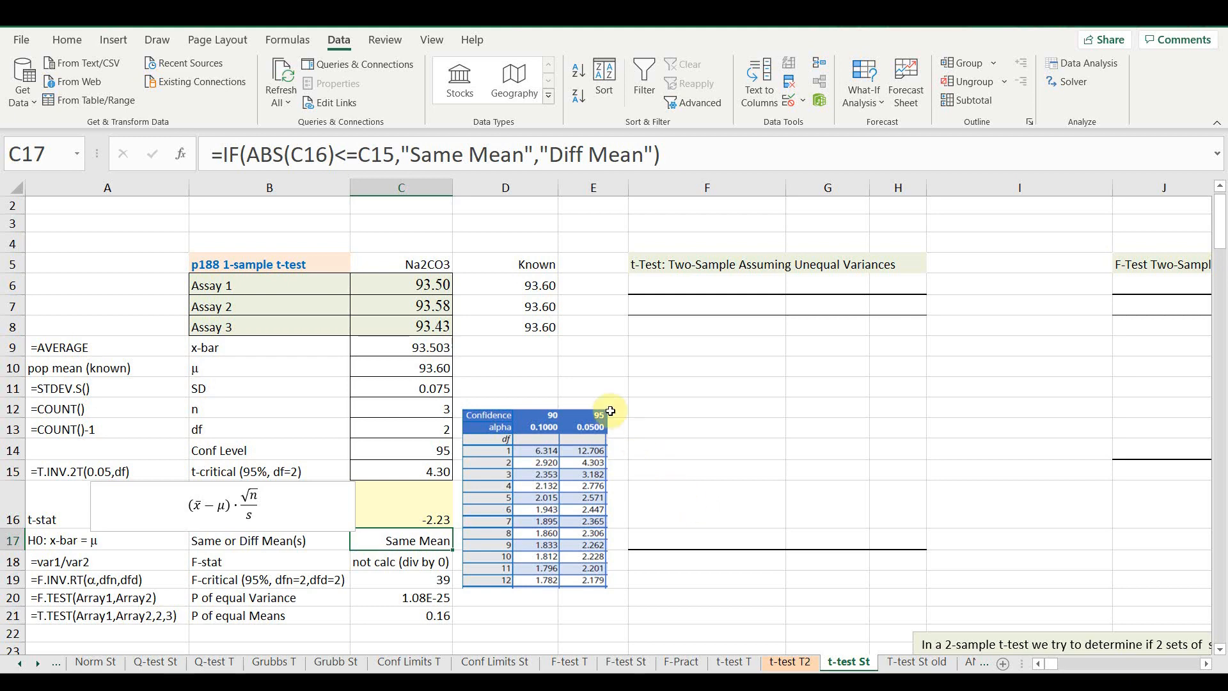
Review the Known values beside the three assays and select the range D6:D8.
{"action": "left_click", "coordinate": [517, 284]}
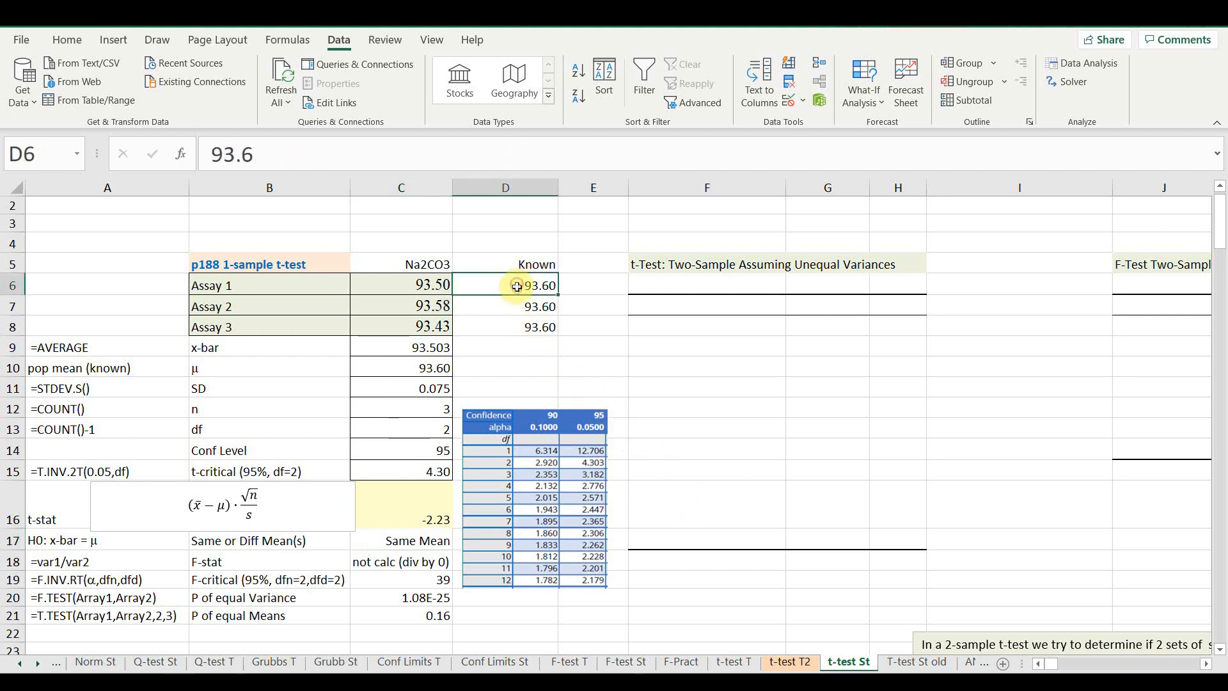
{"action": "left_click", "coordinate": [517, 306]}
{"action": "left_click", "coordinate": [519, 327]}
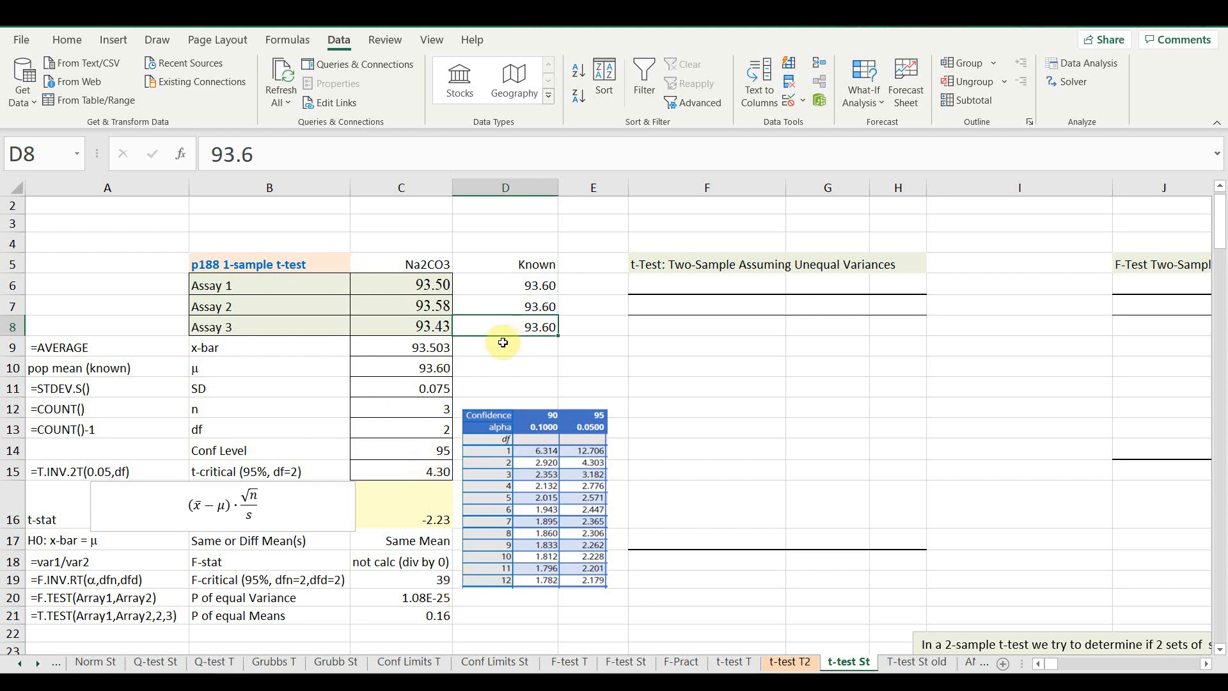
{"action": "left_click_drag", "start_coordinate": [526, 288], "coordinate": [526, 322]}
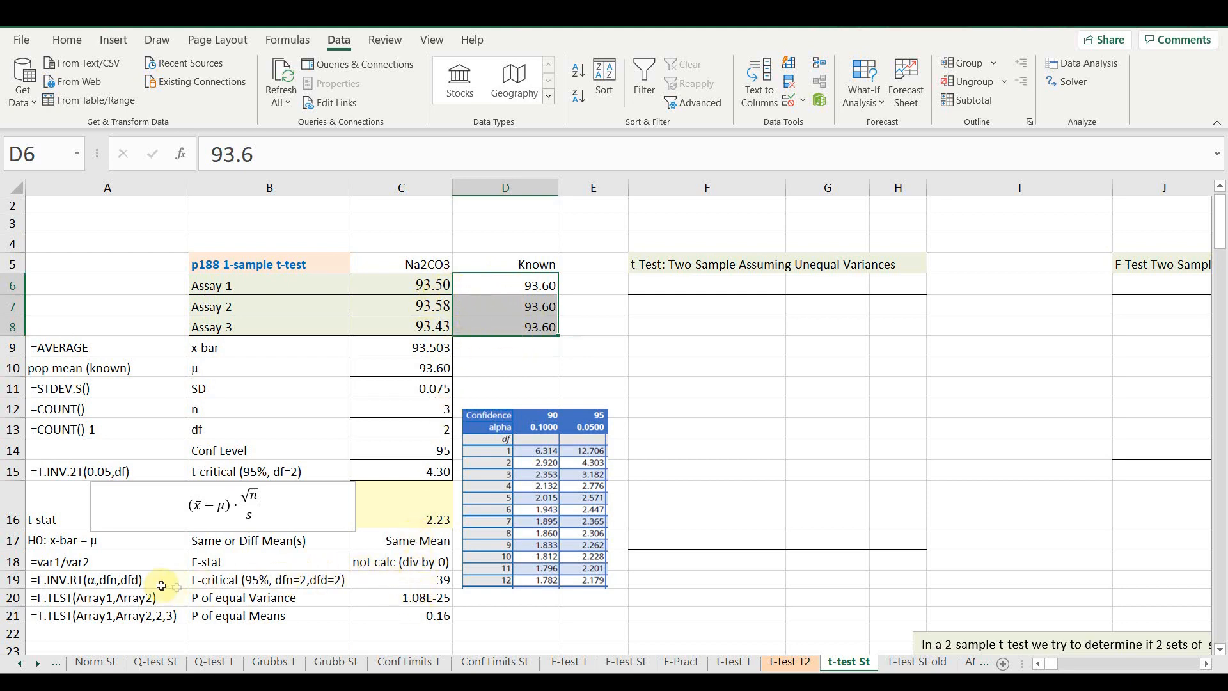
Examine the F-stat note, the F-critical formula, and both array ranges of the F.TEST formula in C20.
{"action": "left_click", "coordinate": [120, 563]}
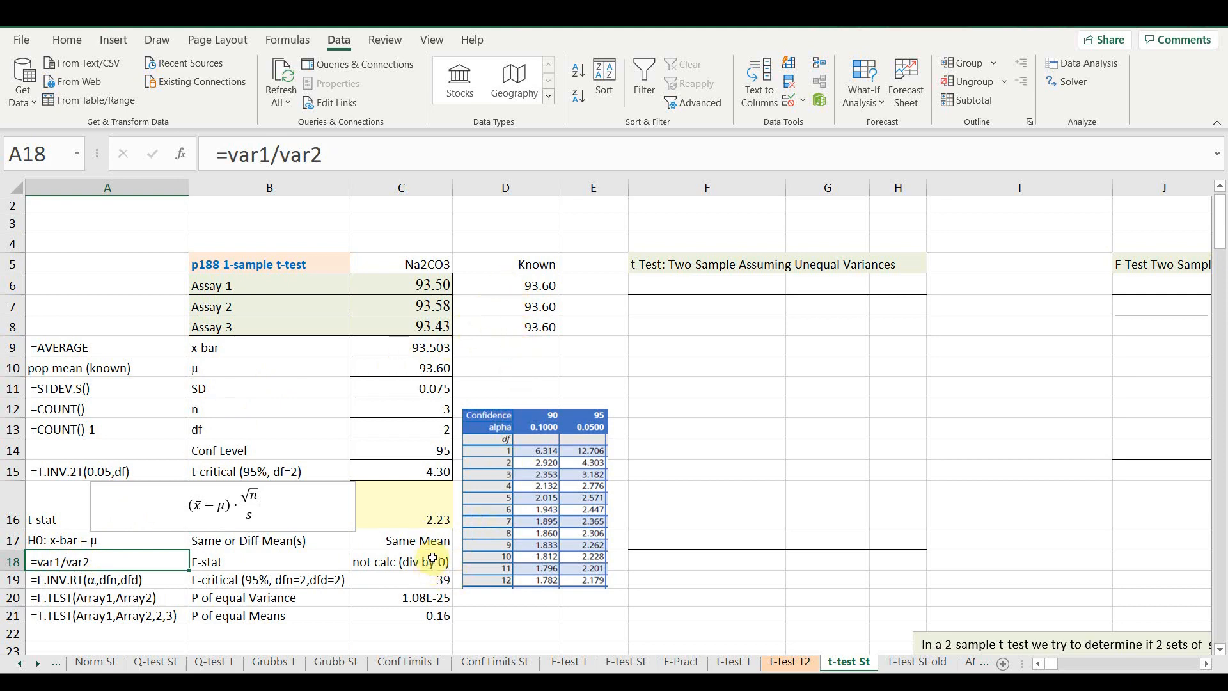
{"action": "left_click", "coordinate": [416, 579]}
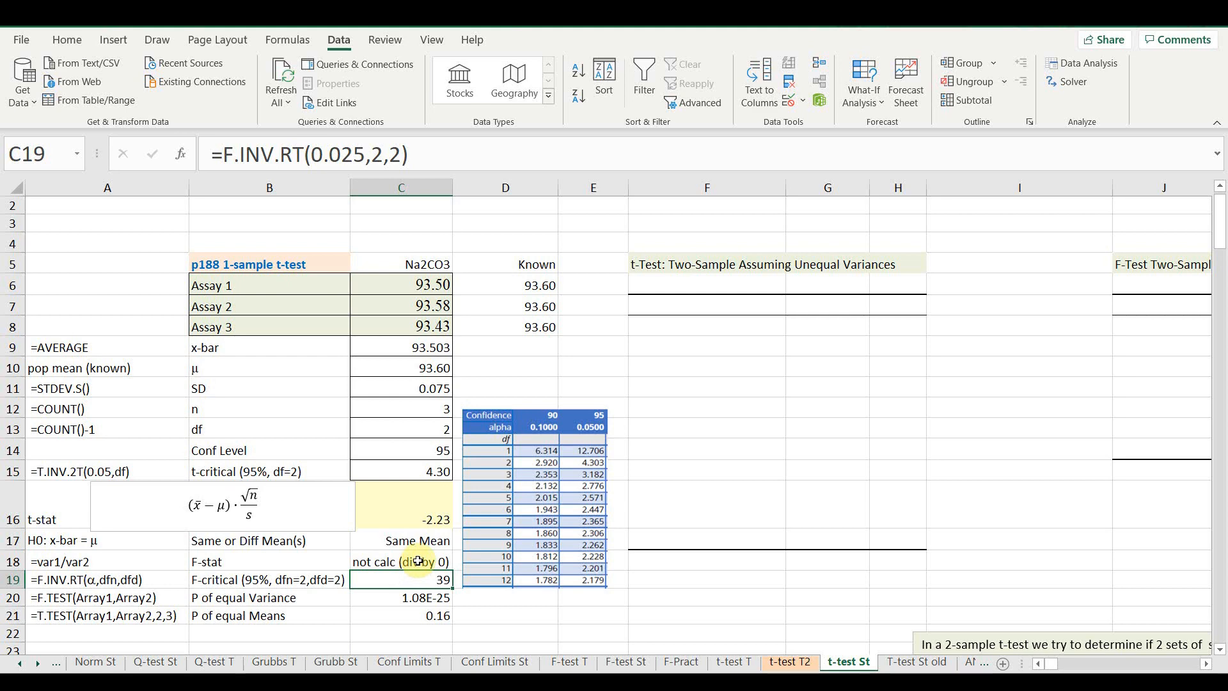
{"action": "left_click", "coordinate": [124, 598]}
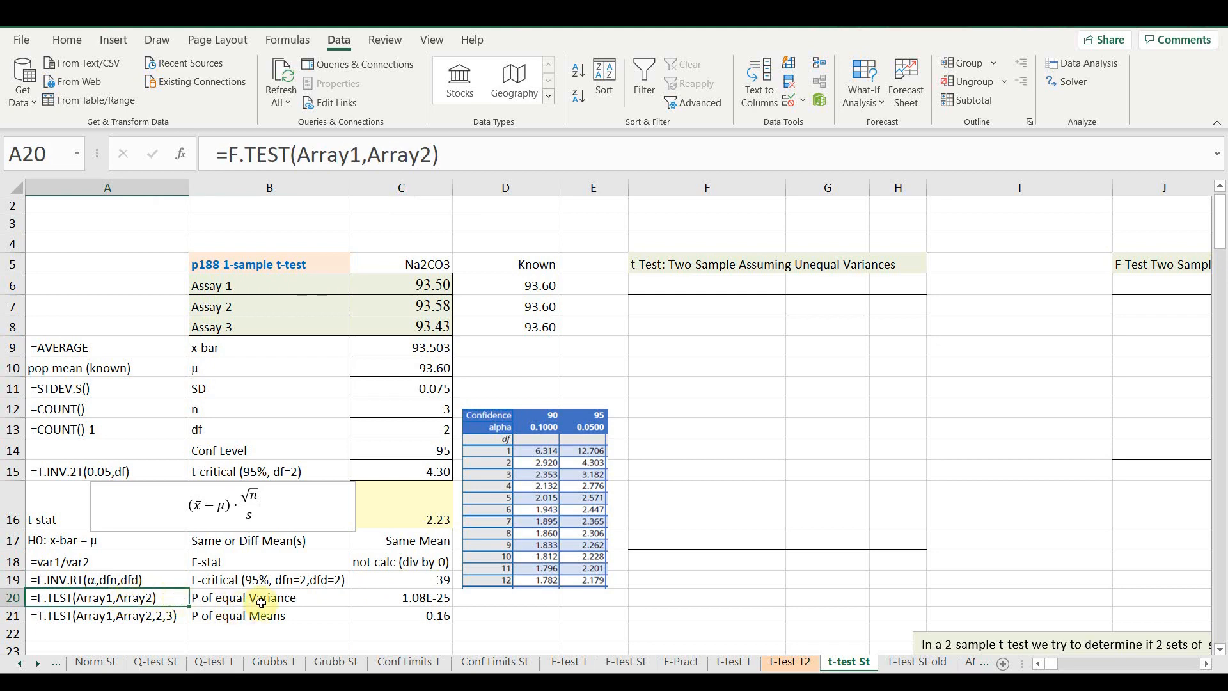
{"action": "left_click", "coordinate": [386, 597]}
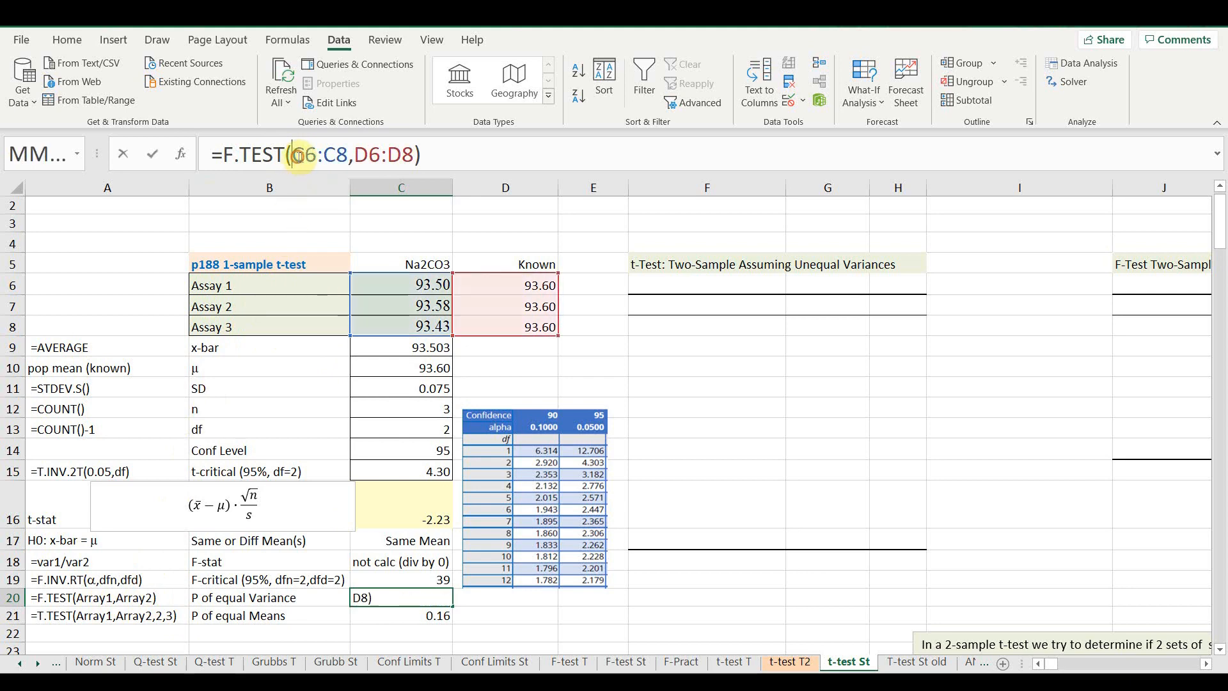
{"action": "left_click_drag", "start_coordinate": [298, 158], "coordinate": [349, 156]}
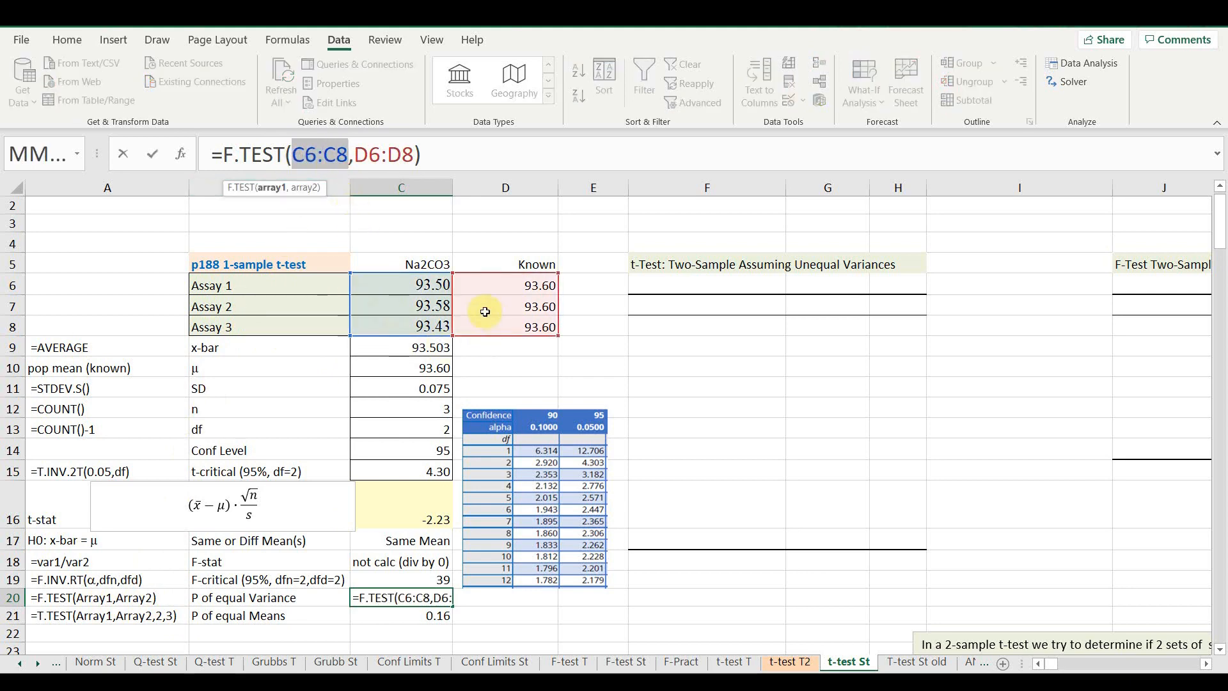
{"action": "left_click", "coordinate": [361, 155]}
{"action": "left_click_drag", "start_coordinate": [361, 155], "coordinate": [414, 155]}
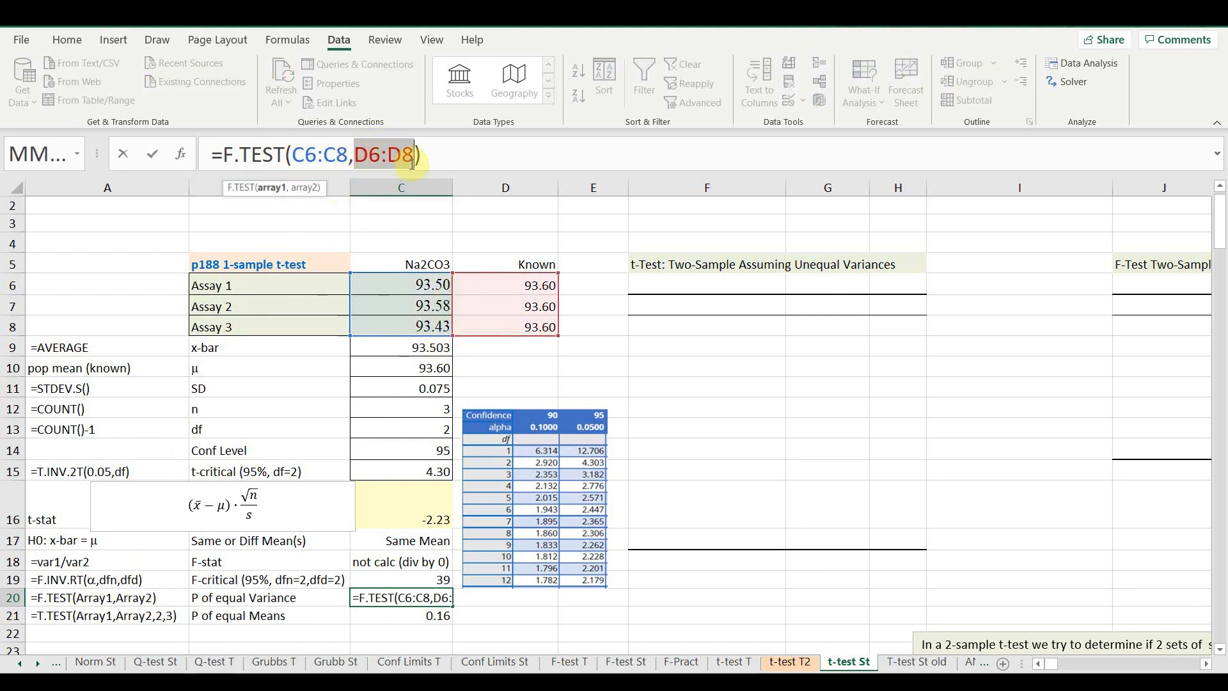
{"action": "key", "text": "Return"}
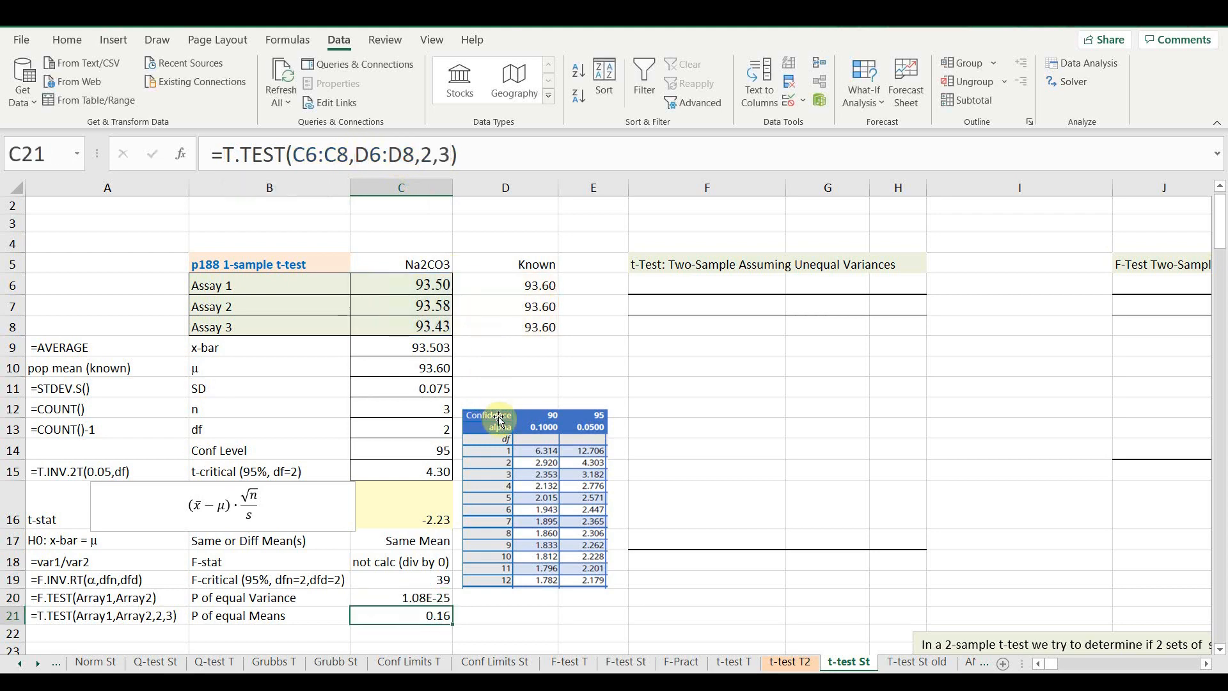
Examine the T.TEST formula for P of equal Means in C21, starting with its first array.
{"action": "left_click", "coordinate": [450, 598]}
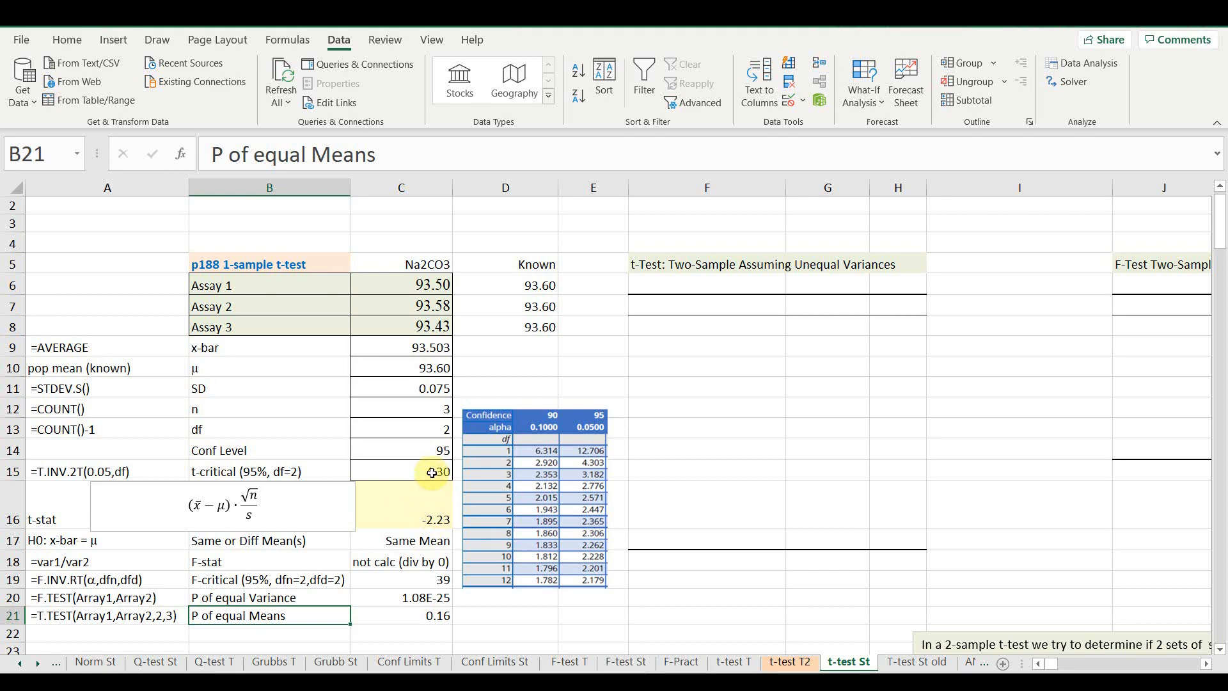
{"action": "left_click", "coordinate": [419, 619]}
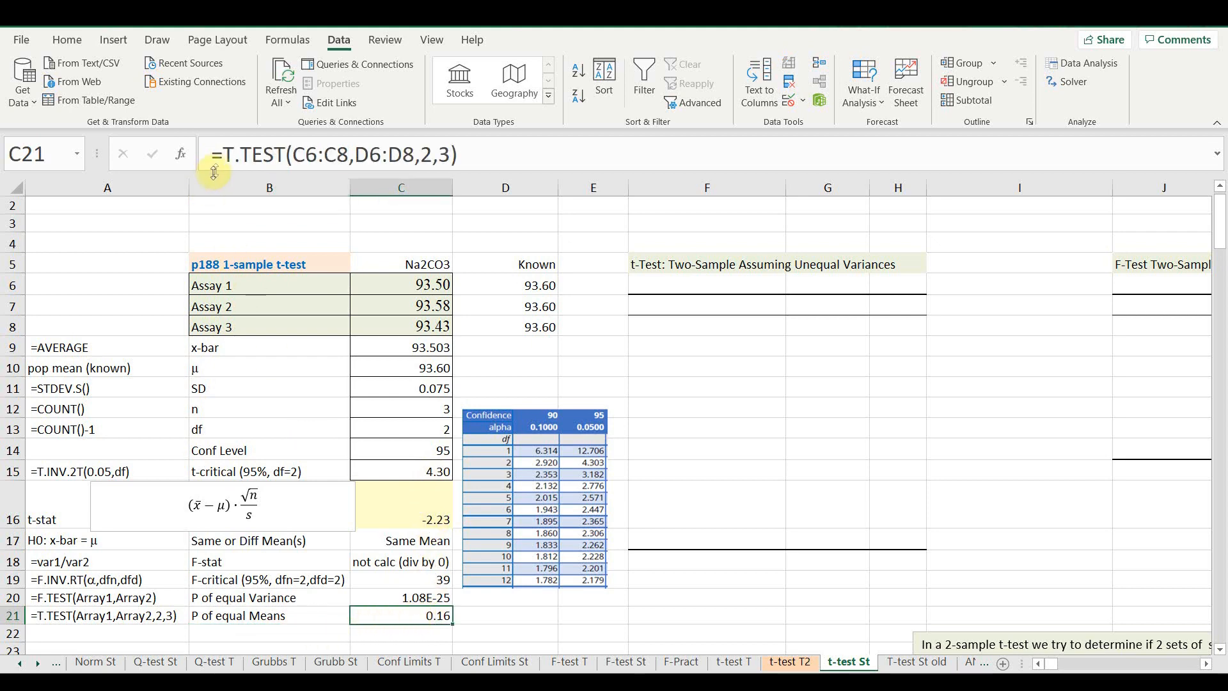
{"action": "left_click", "coordinate": [298, 159]}
{"action": "left_click_drag", "start_coordinate": [294, 156], "coordinate": [337, 155]}
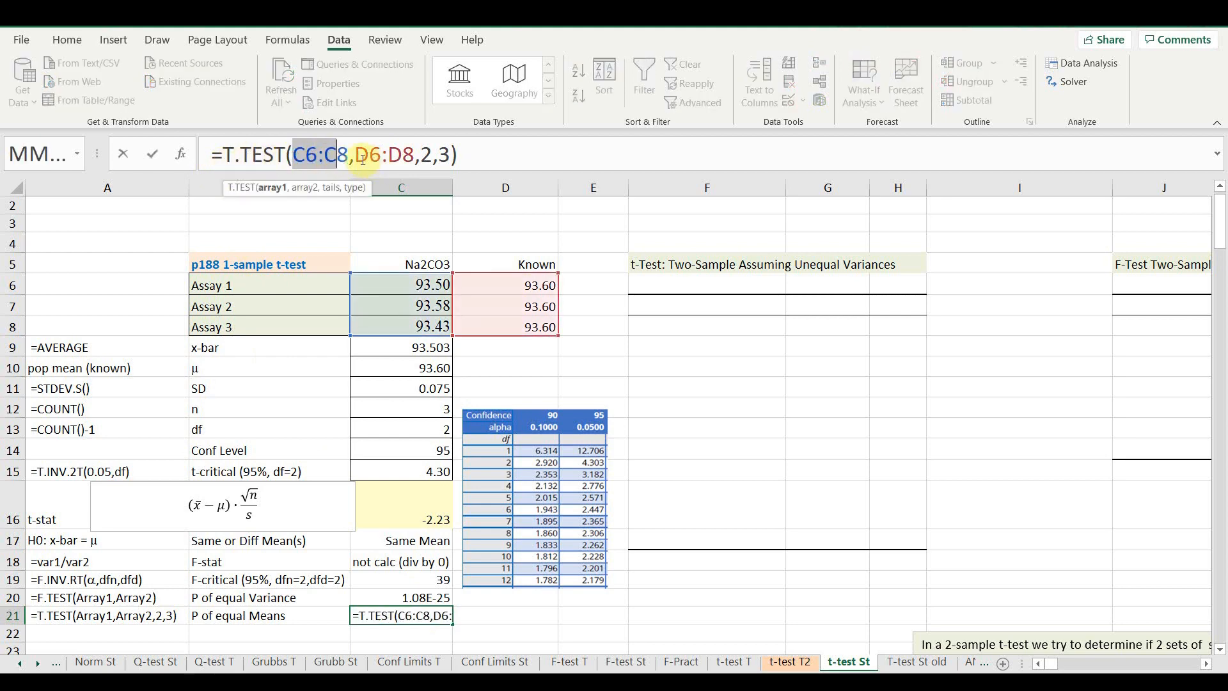
Re-enter the last two T.TEST arguments in C21 as 2 (two-tailed distribution) and 3 (two-sample unequal variance).
{"action": "left_click_drag", "start_coordinate": [420, 153], "coordinate": [458, 156]}
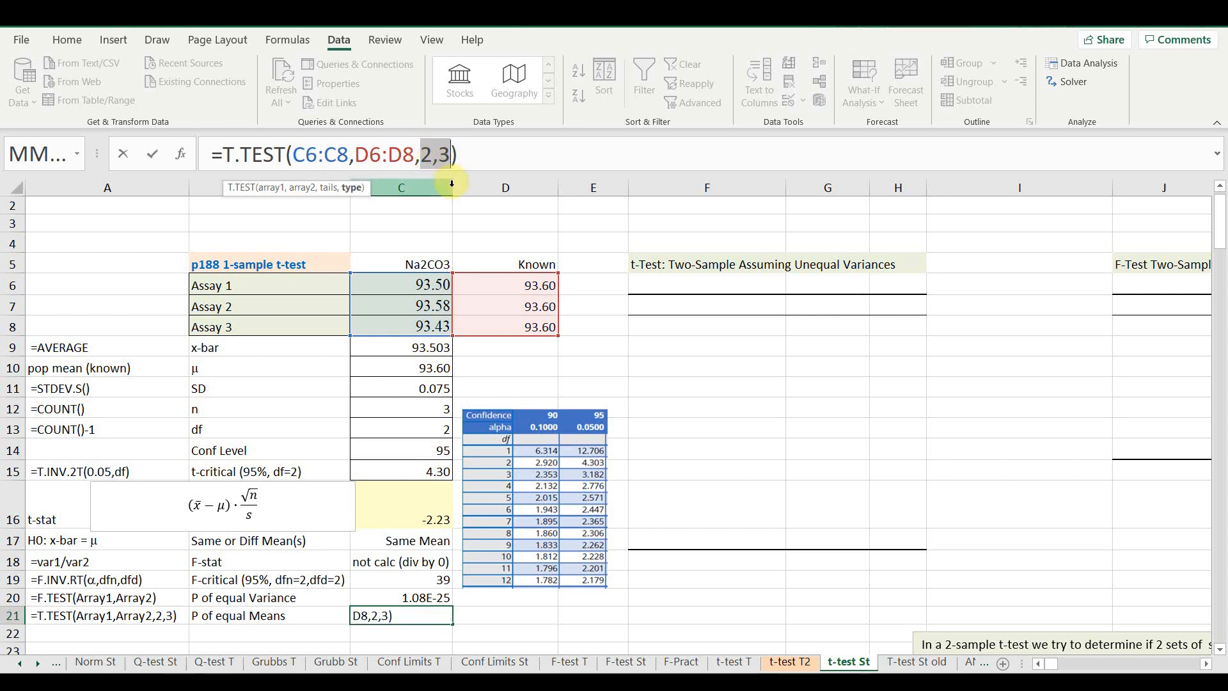
{"action": "key", "text": "Delete"}
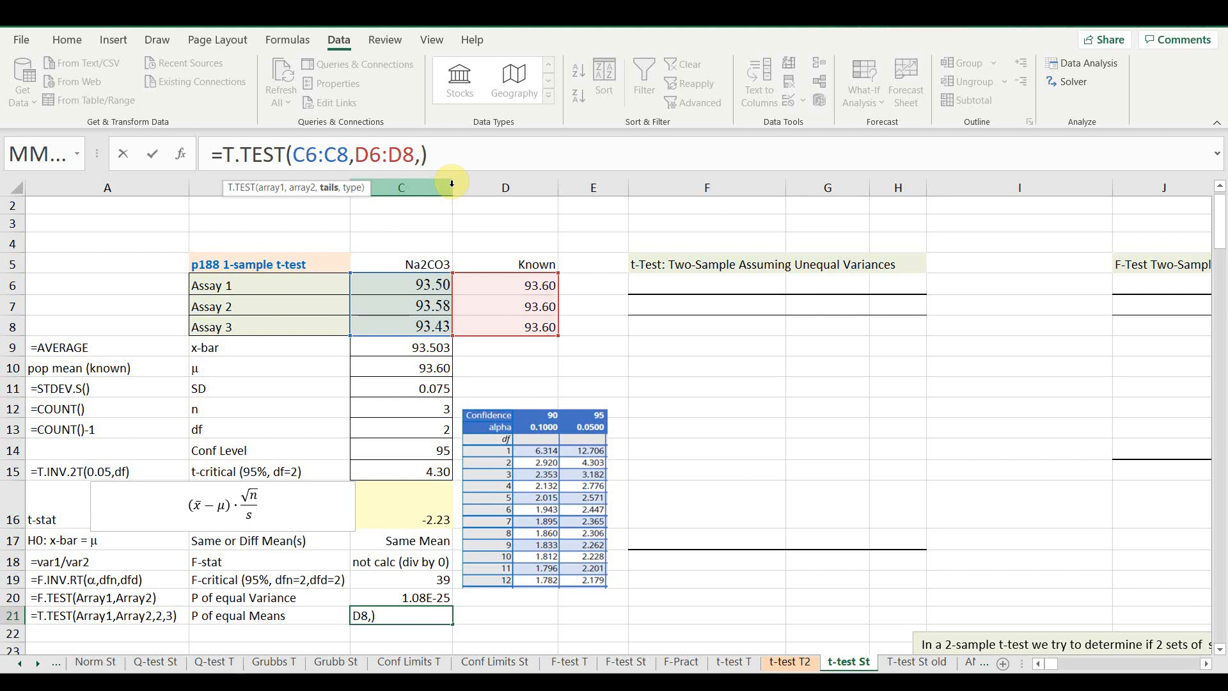
{"action": "key", "text": "BackSpace"}
{"action": "type", "text": ","}
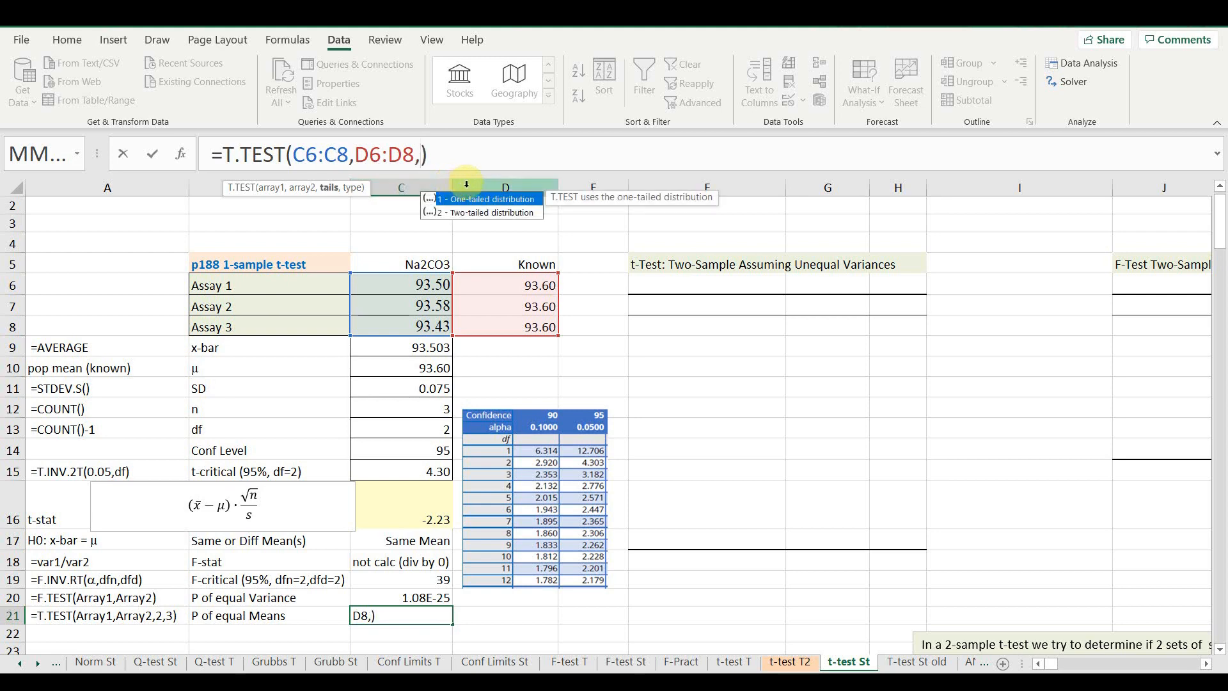
{"action": "double_click", "coordinate": [479, 215]}
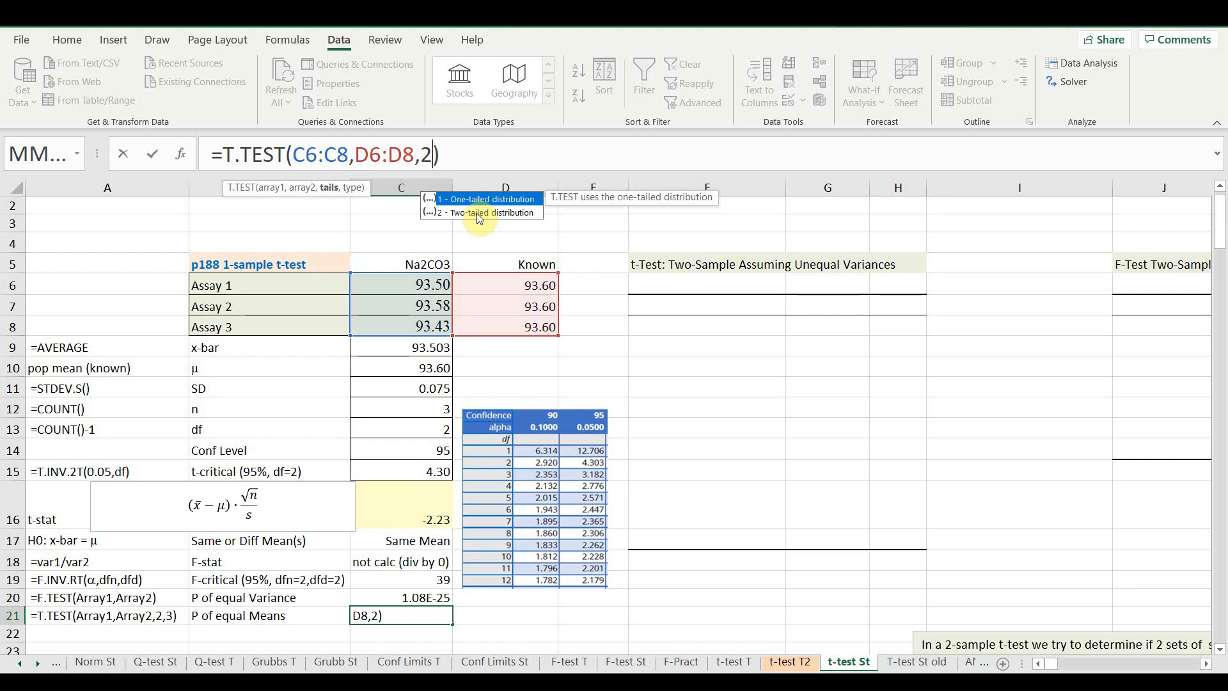
{"action": "type", "text": ","}
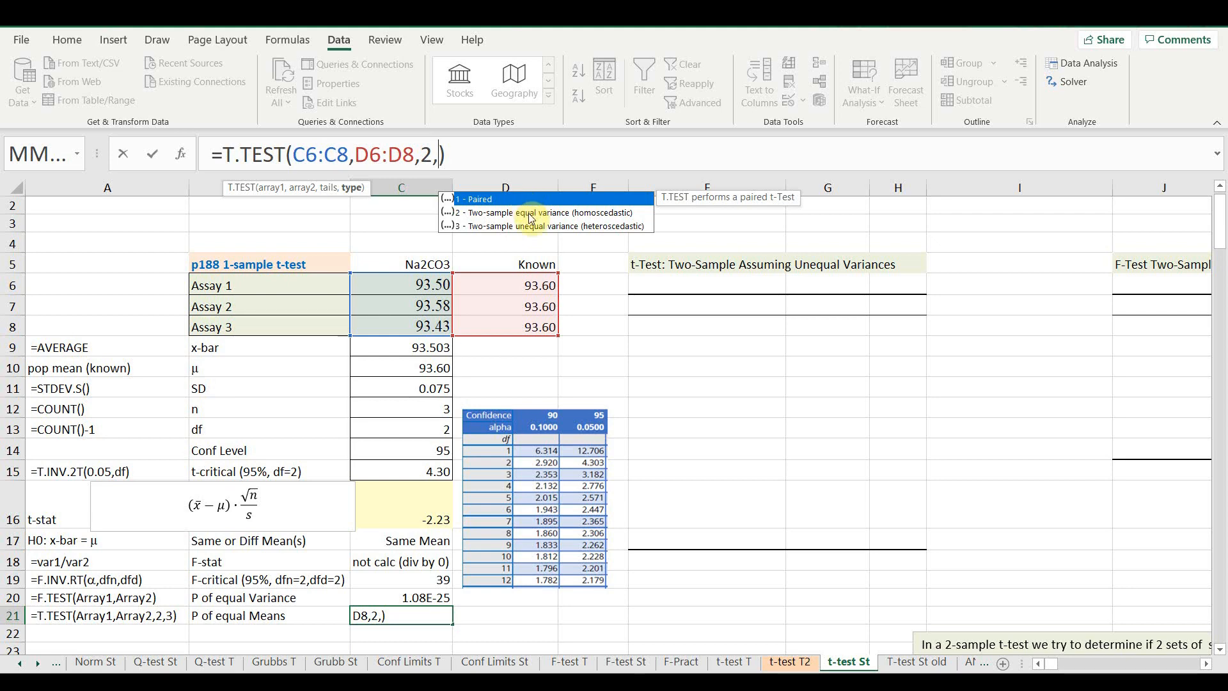
{"action": "left_click", "coordinate": [552, 219]}
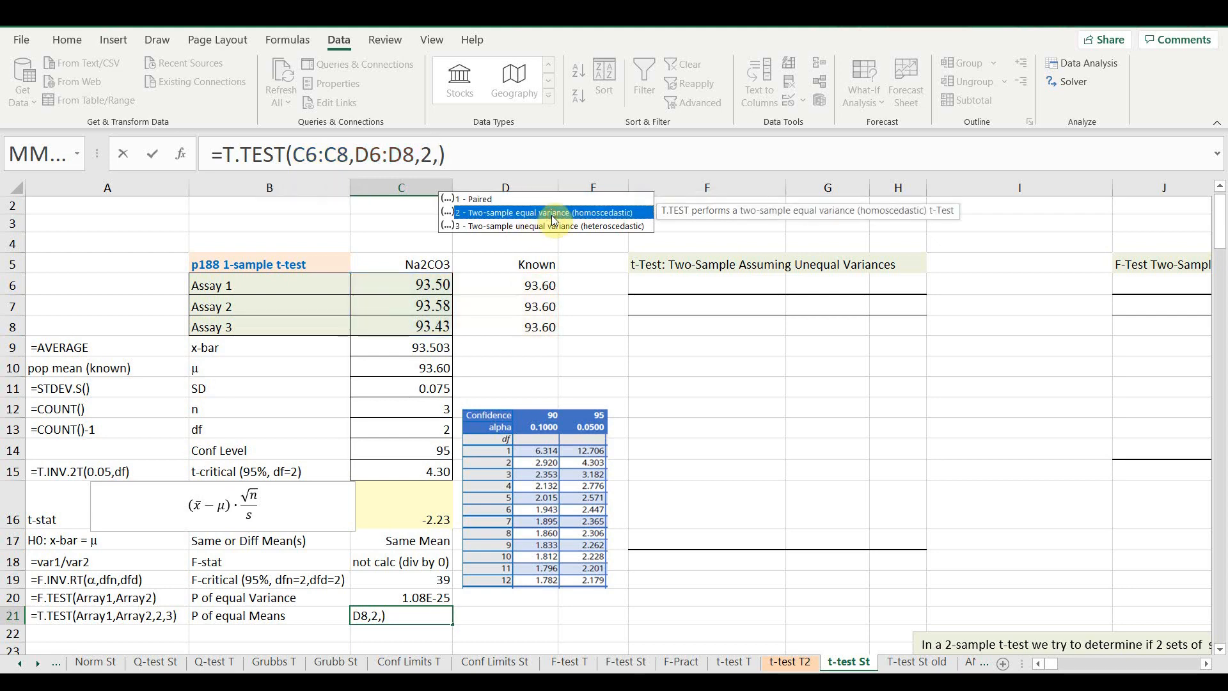
{"action": "left_click", "coordinate": [550, 227]}
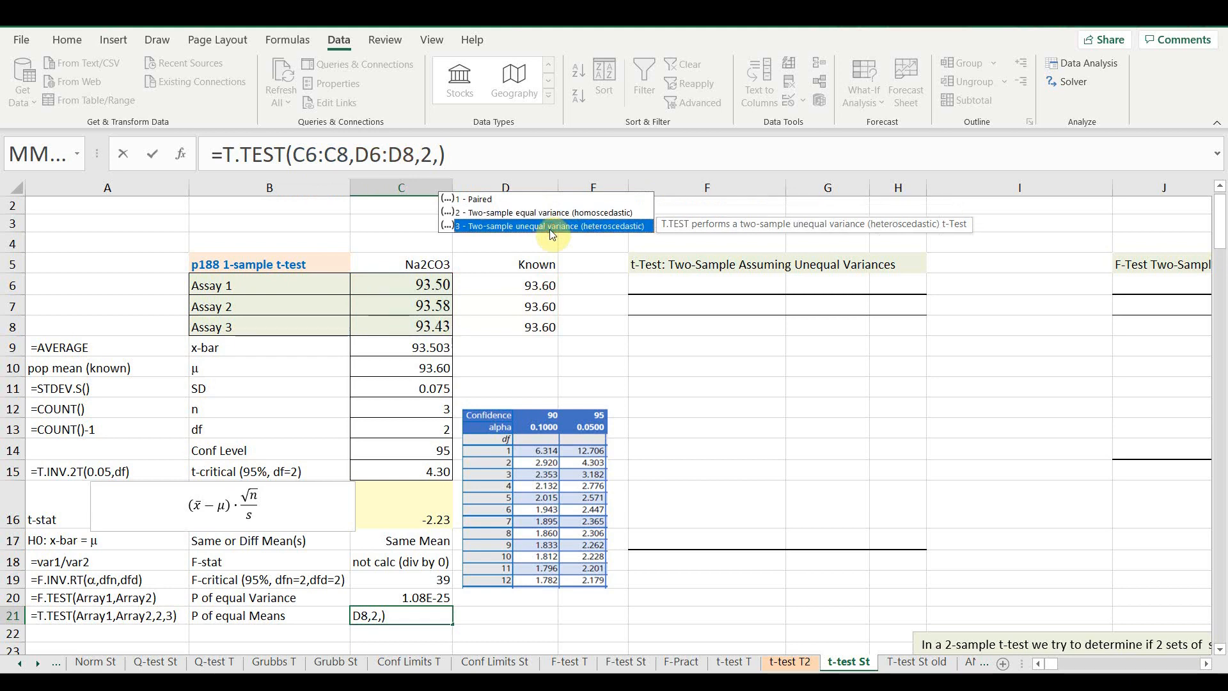
{"action": "double_click", "coordinate": [613, 227]}
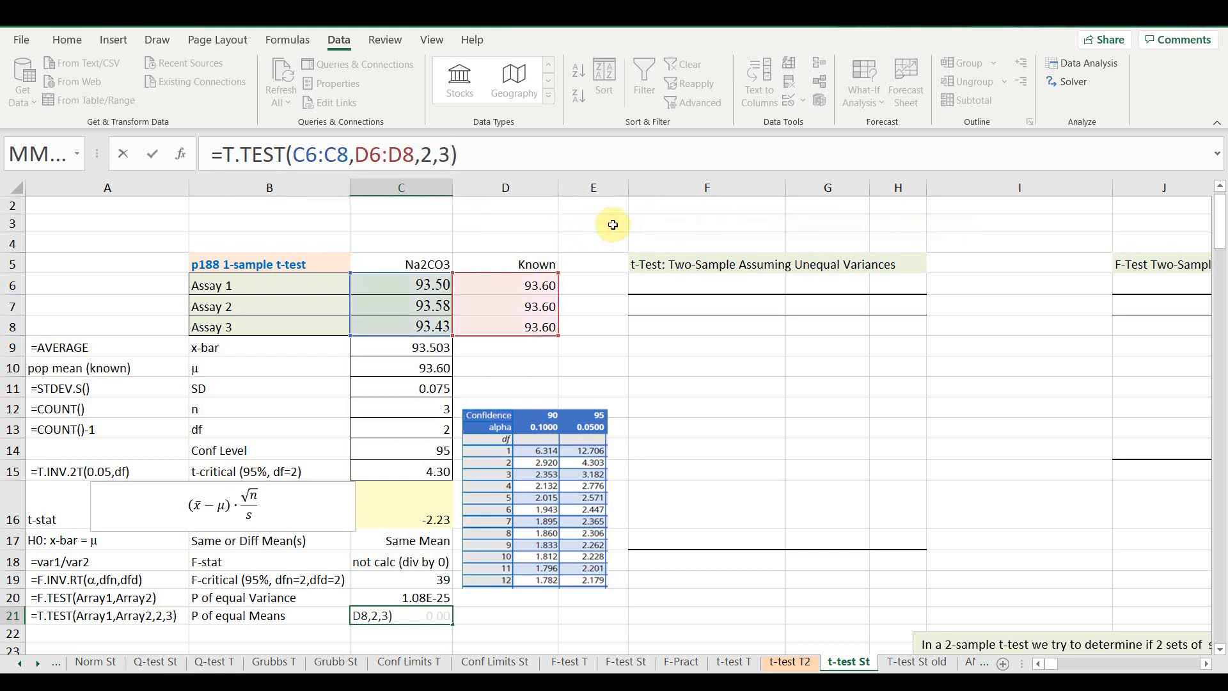
{"action": "key", "text": "Return"}
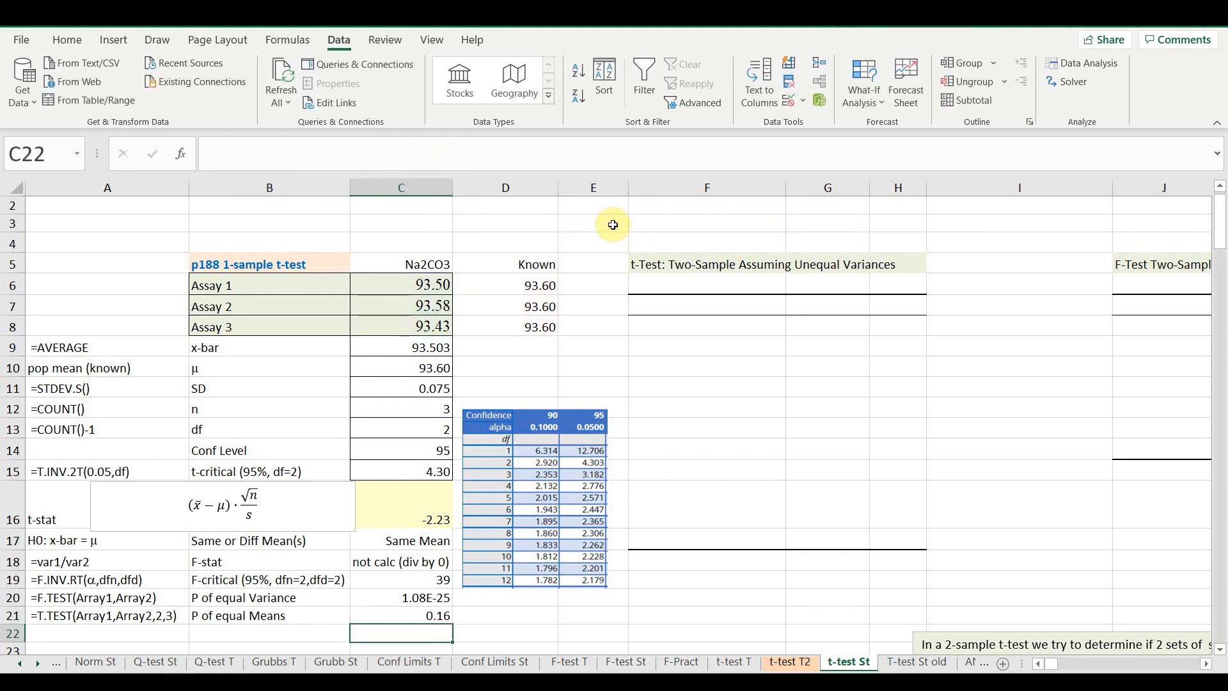
{"action": "left_click", "coordinate": [420, 615]}
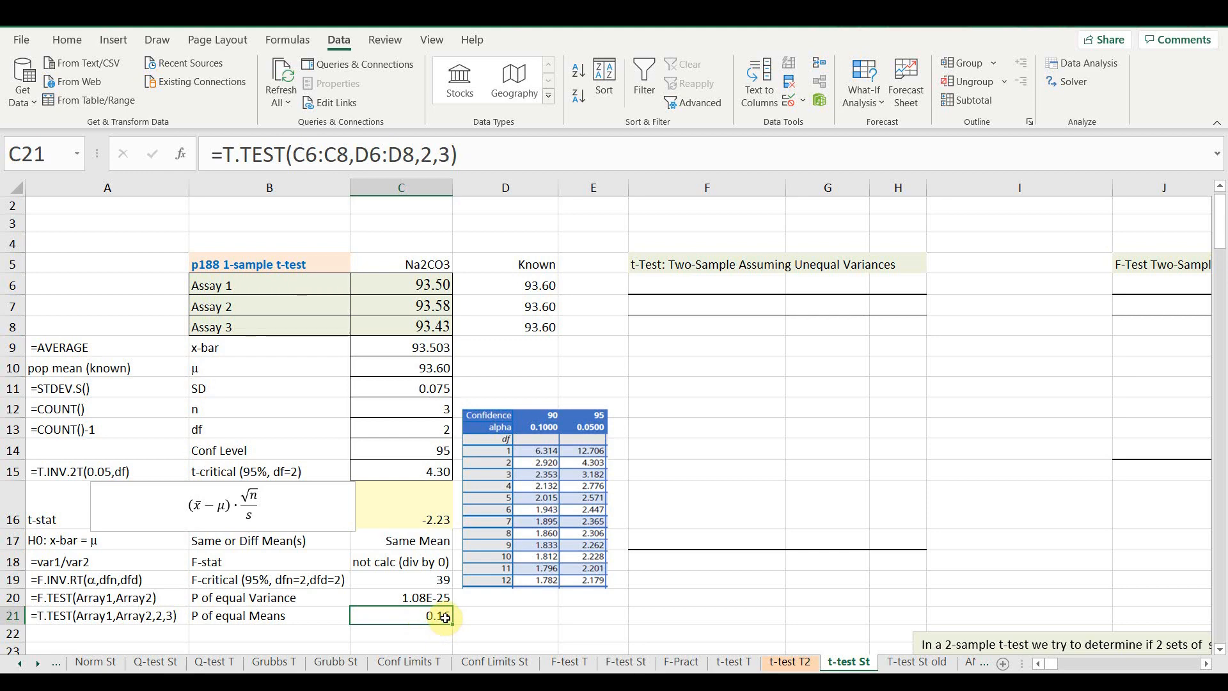
From cell F5, start the Data Analysis tool t-Test: Two-Sample Assuming Unequal Variances.
{"action": "left_click", "coordinate": [742, 265]}
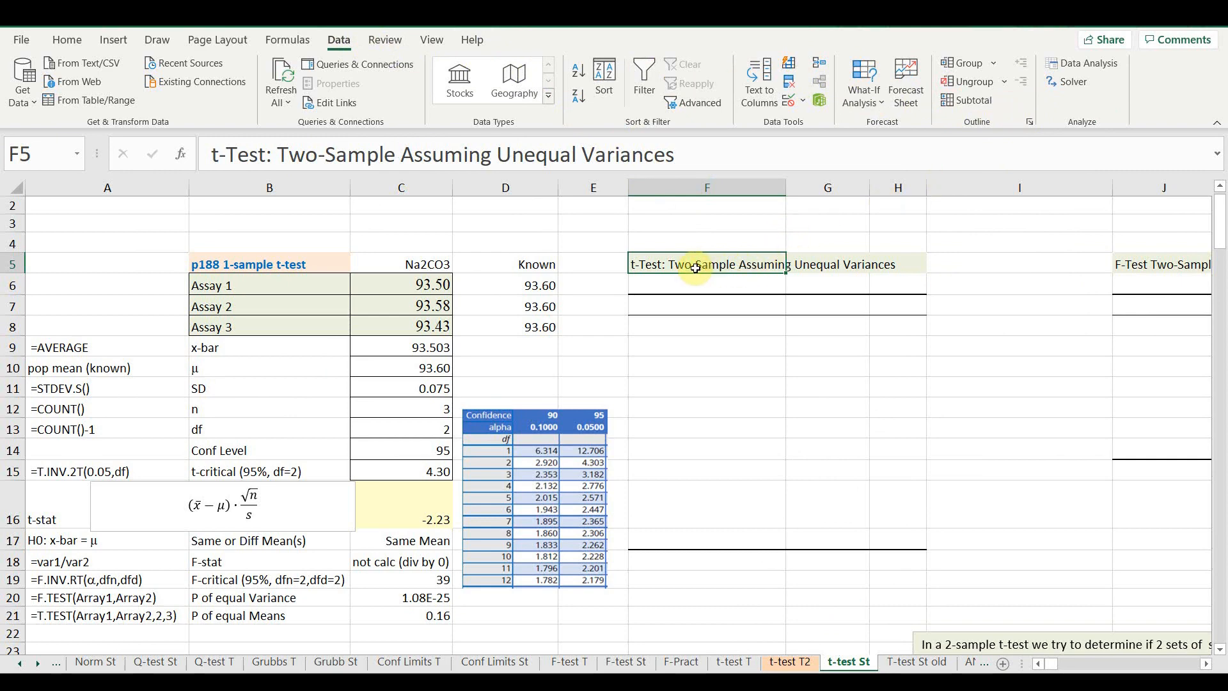
{"action": "left_click", "coordinate": [1067, 64]}
{"action": "scroll", "coordinate": [940, 211], "scroll_direction": "down", "scroll_amount": 1}
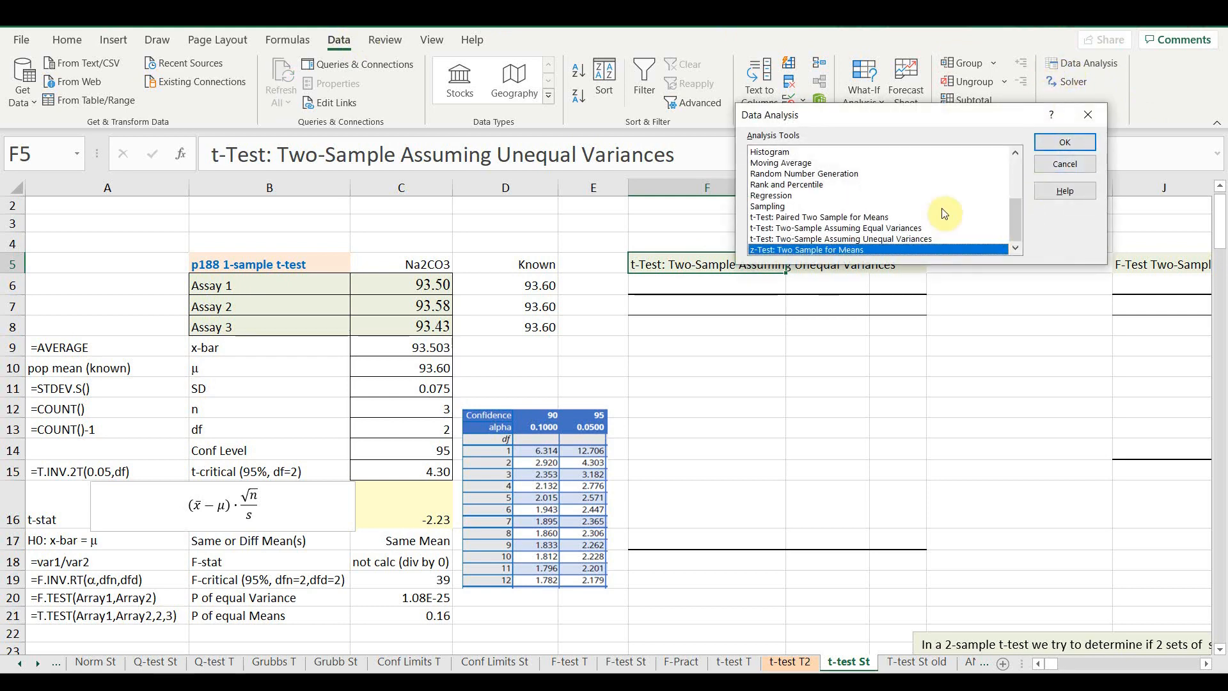
{"action": "left_click", "coordinate": [828, 218]}
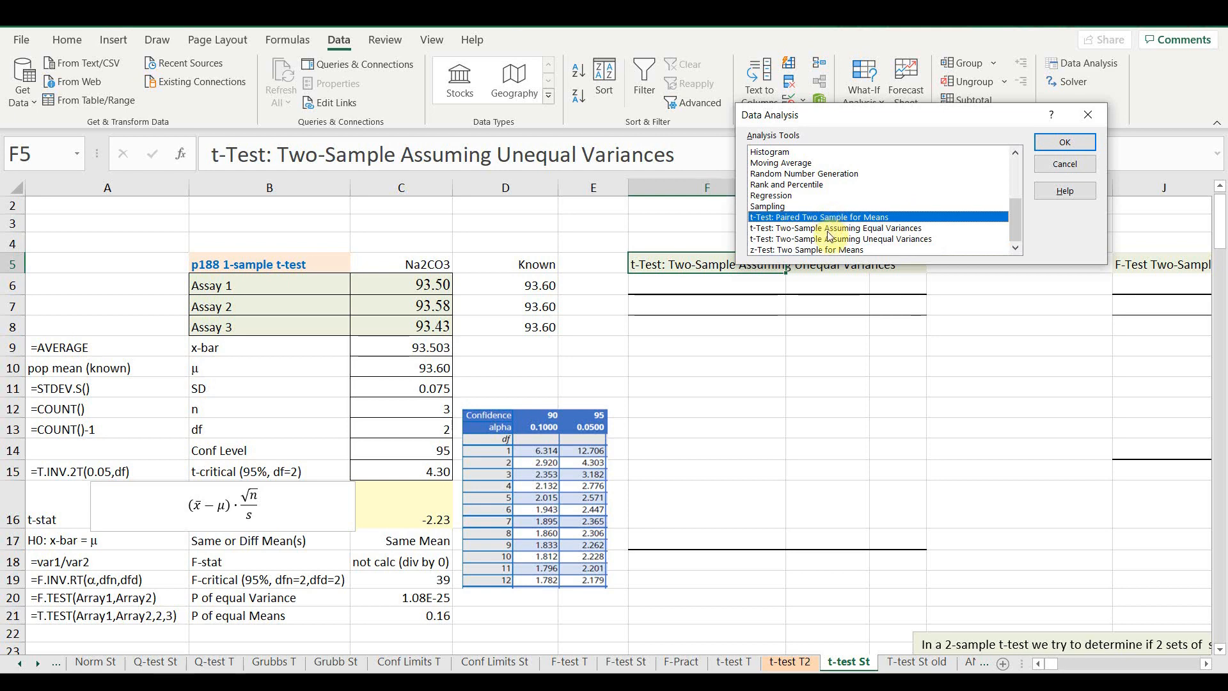
{"action": "left_click", "coordinate": [824, 229]}
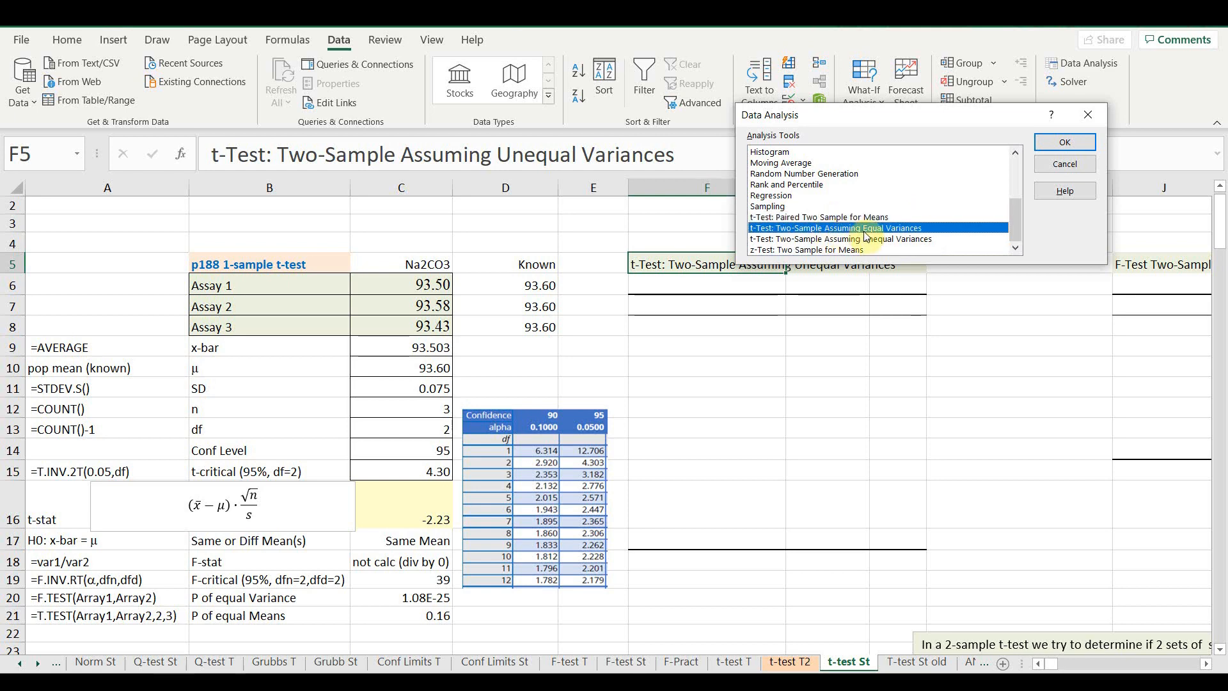
{"action": "left_click", "coordinate": [857, 239]}
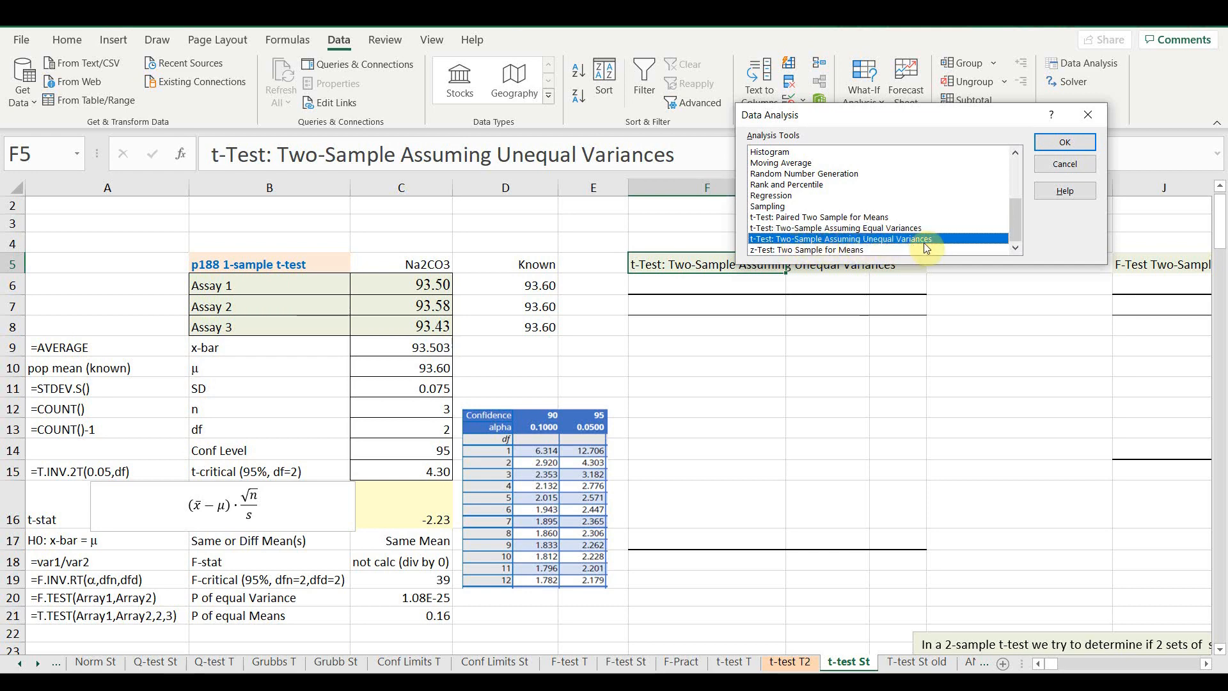
{"action": "left_click", "coordinate": [797, 252]}
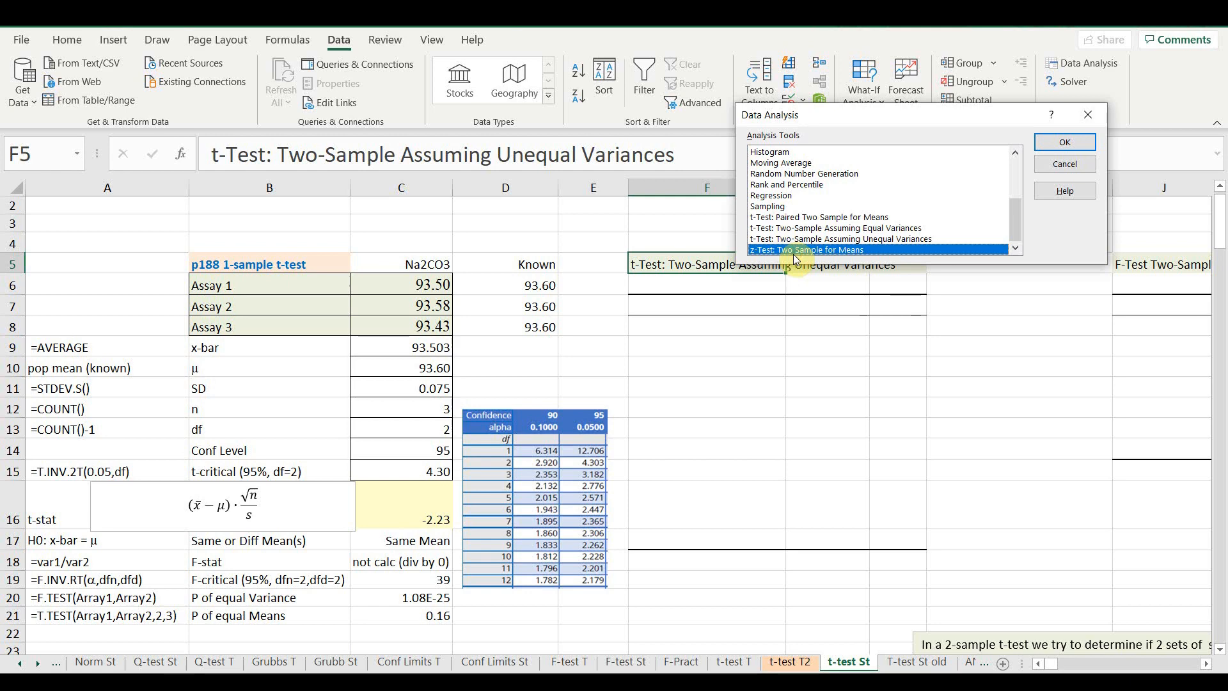
{"action": "left_click", "coordinate": [830, 240]}
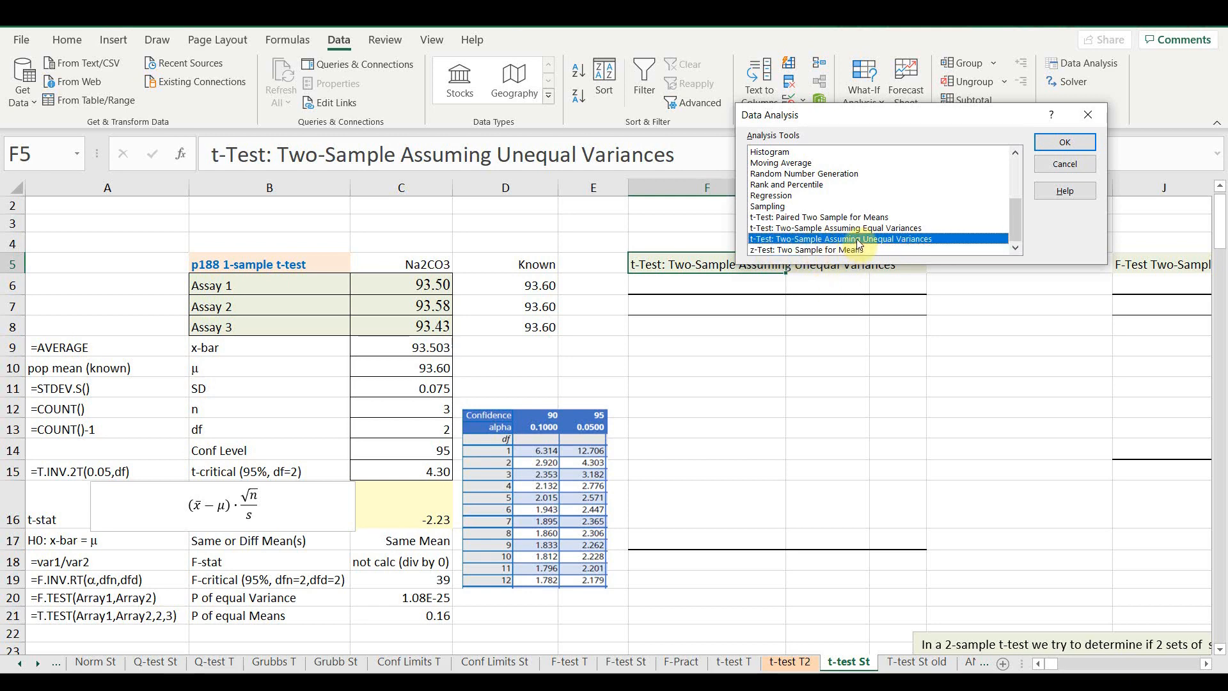
{"action": "left_click", "coordinate": [1065, 142]}
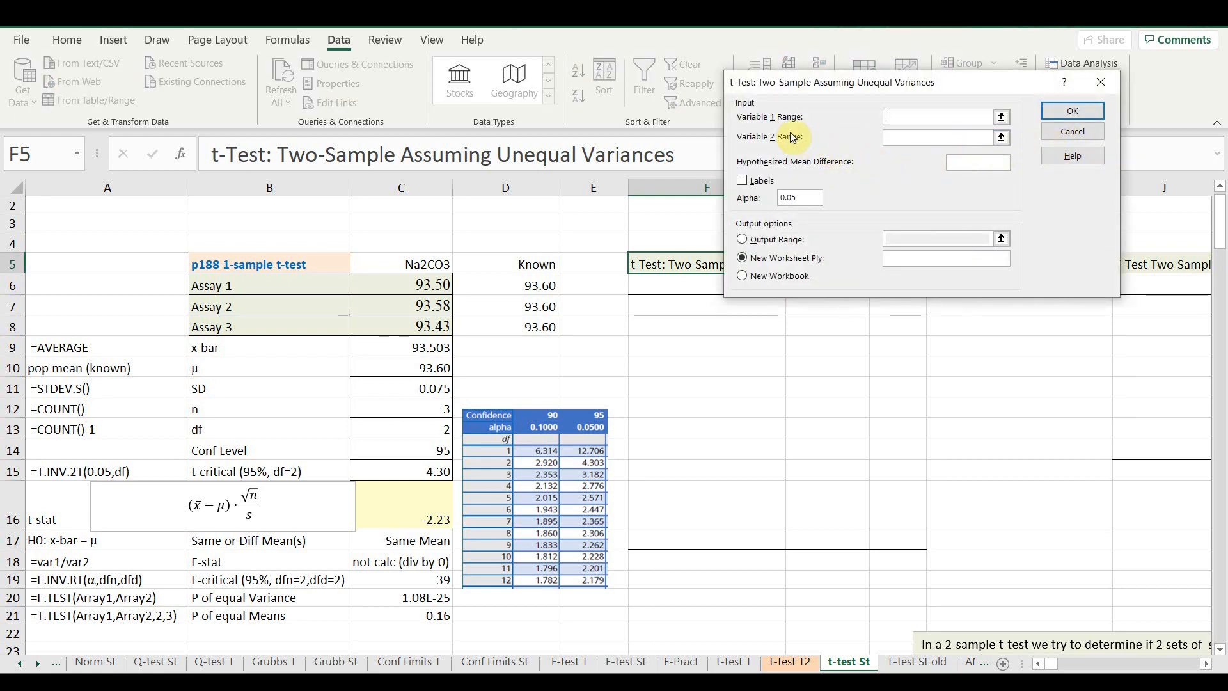
Set the Variable 1 range to C5:C8 and the Variable 2 range to D5:D8, and enable Labels.
{"action": "left_click", "coordinate": [423, 332]}
{"action": "left_click_drag", "start_coordinate": [423, 332], "coordinate": [409, 267]}
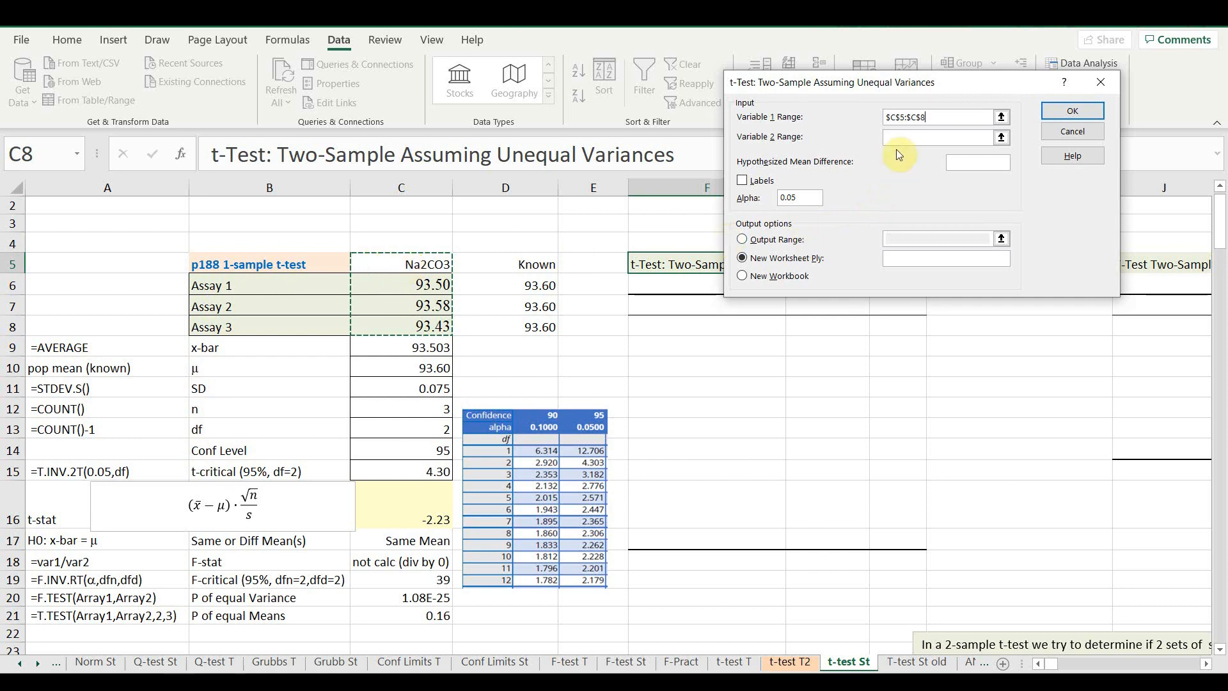
{"action": "left_click_drag", "start_coordinate": [540, 327], "coordinate": [537, 261]}
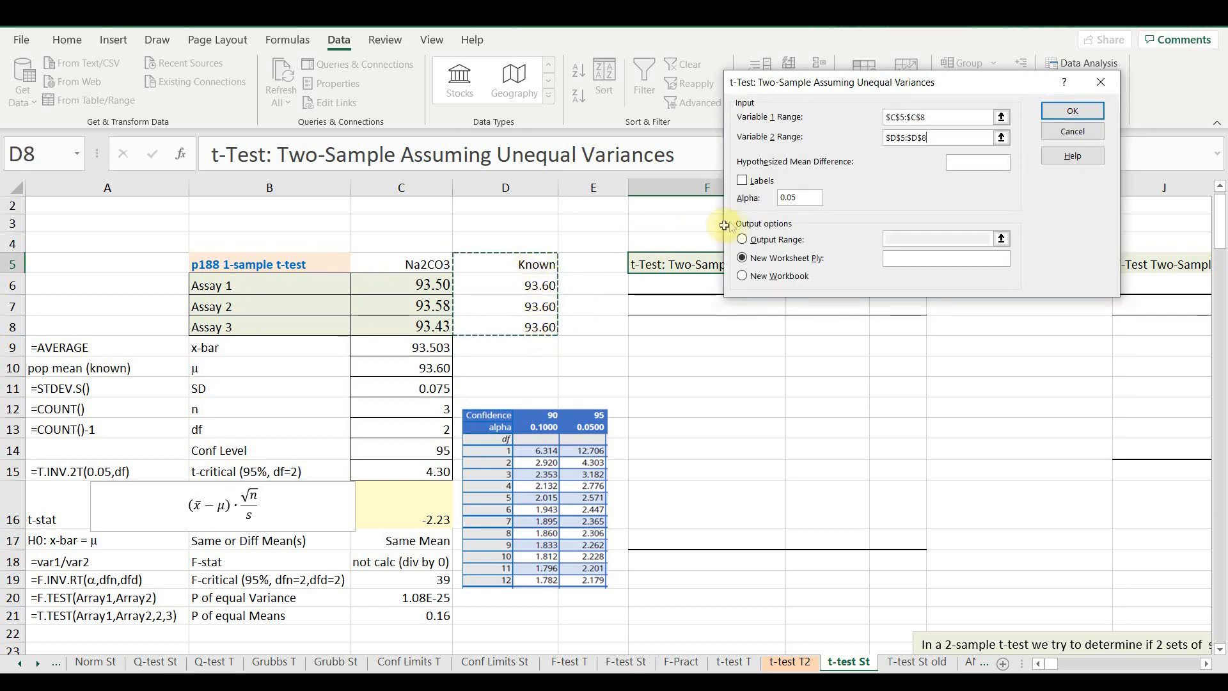
{"action": "left_click", "coordinate": [742, 183]}
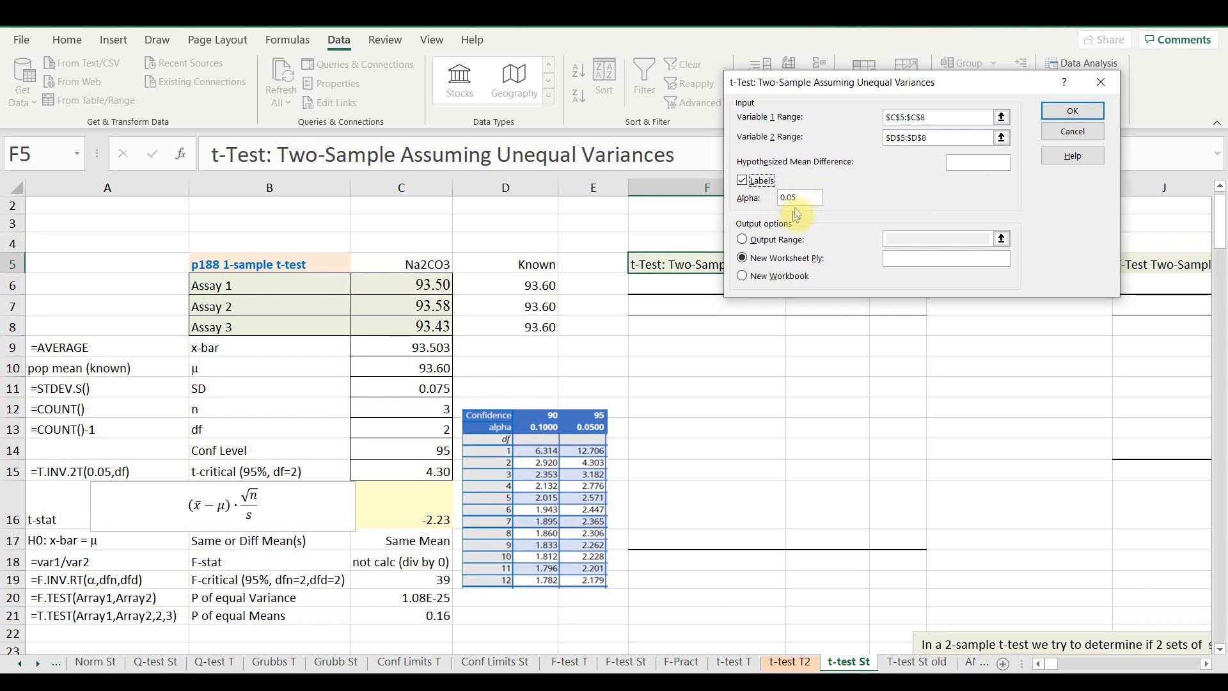
Set the output range to F5 and run the t-test, overwriting the existing data there.
{"action": "left_click", "coordinate": [742, 239]}
{"action": "left_click_drag", "start_coordinate": [833, 80], "coordinate": [343, 30]}
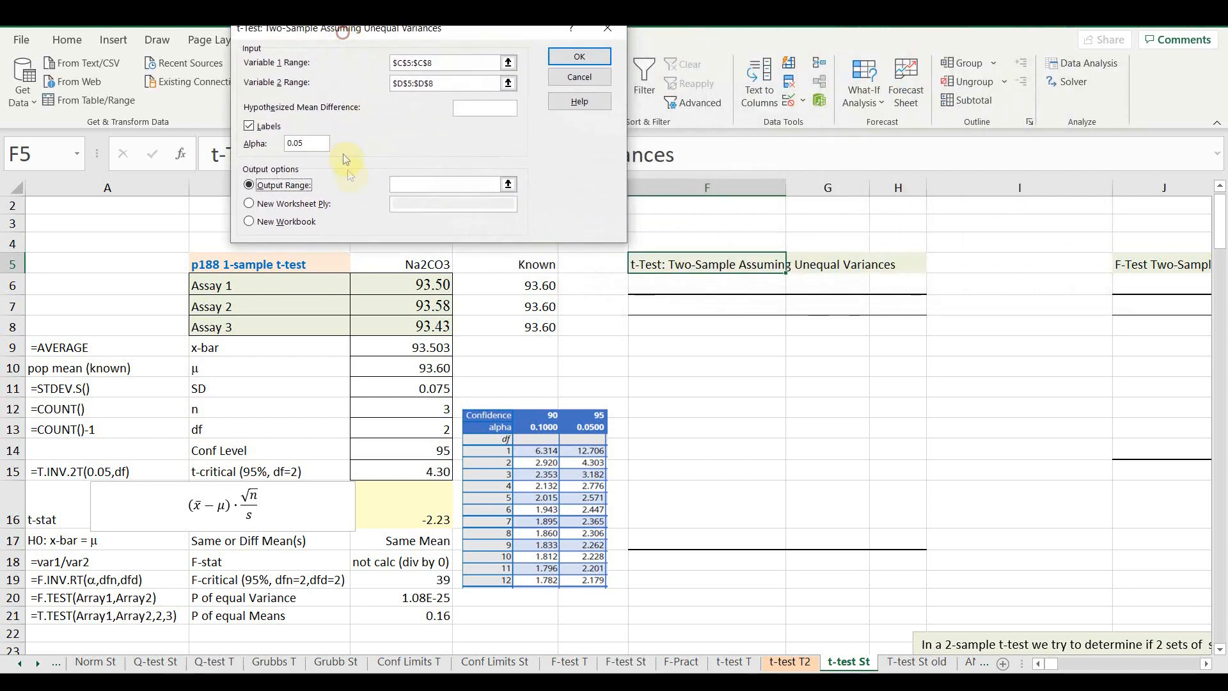
{"action": "left_click", "coordinate": [406, 185]}
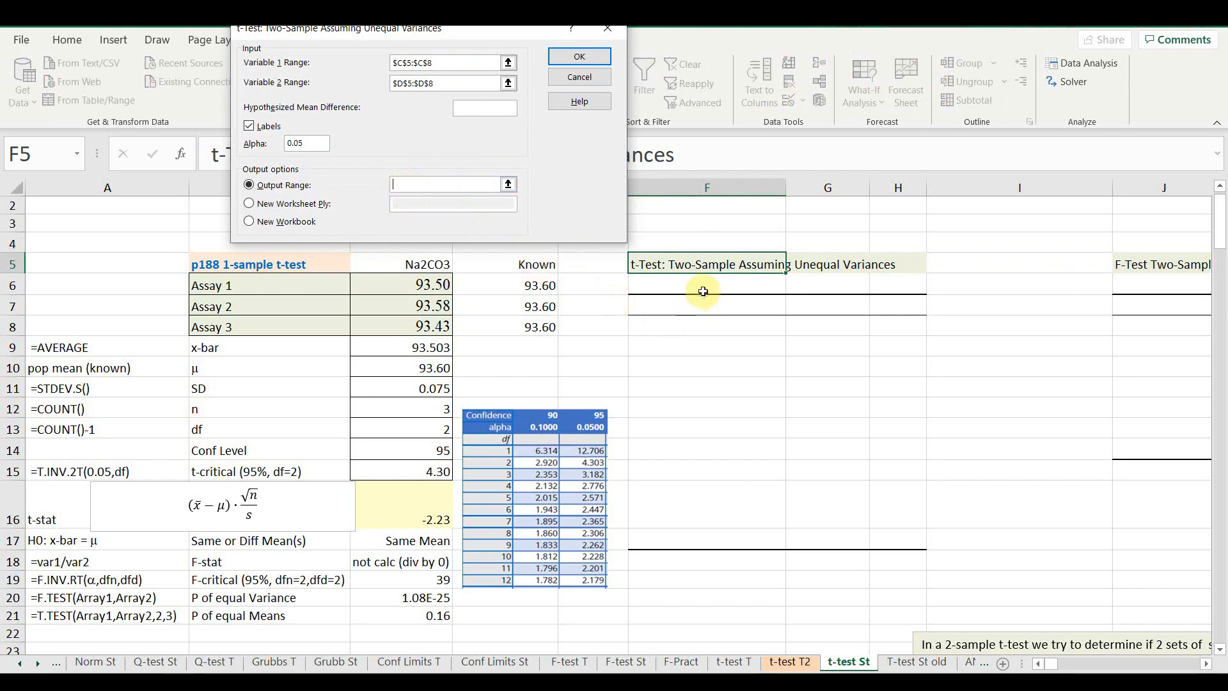
{"action": "left_click", "coordinate": [705, 268]}
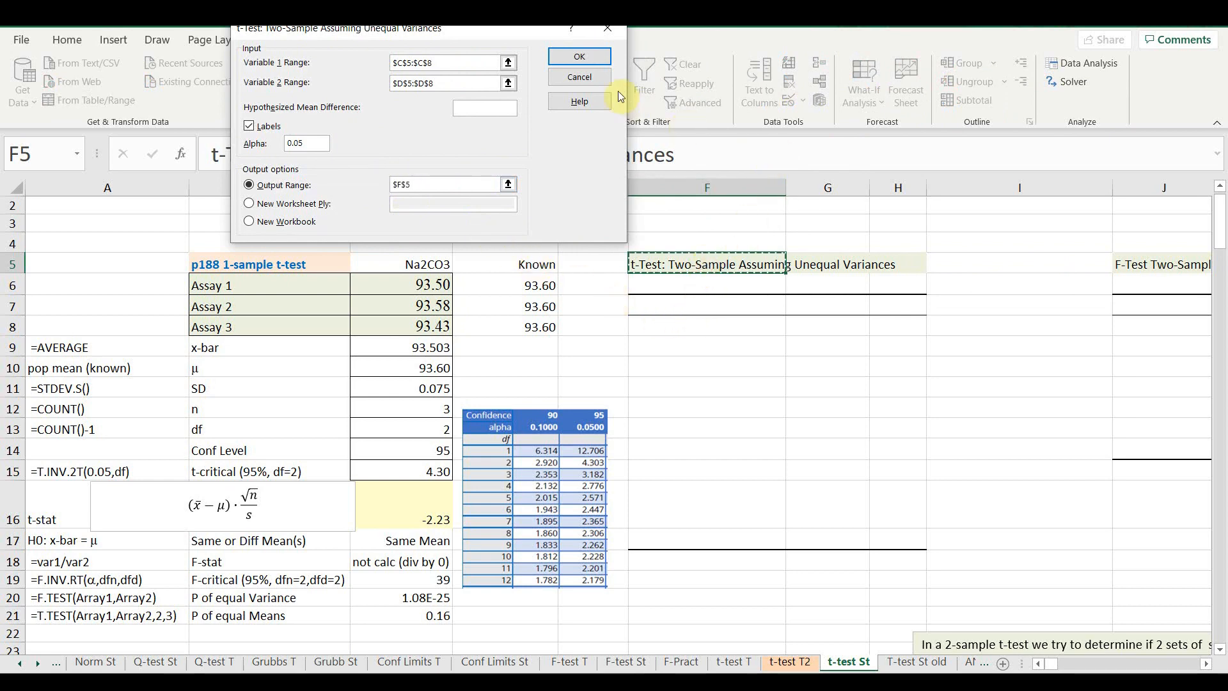
{"action": "left_click", "coordinate": [587, 58]}
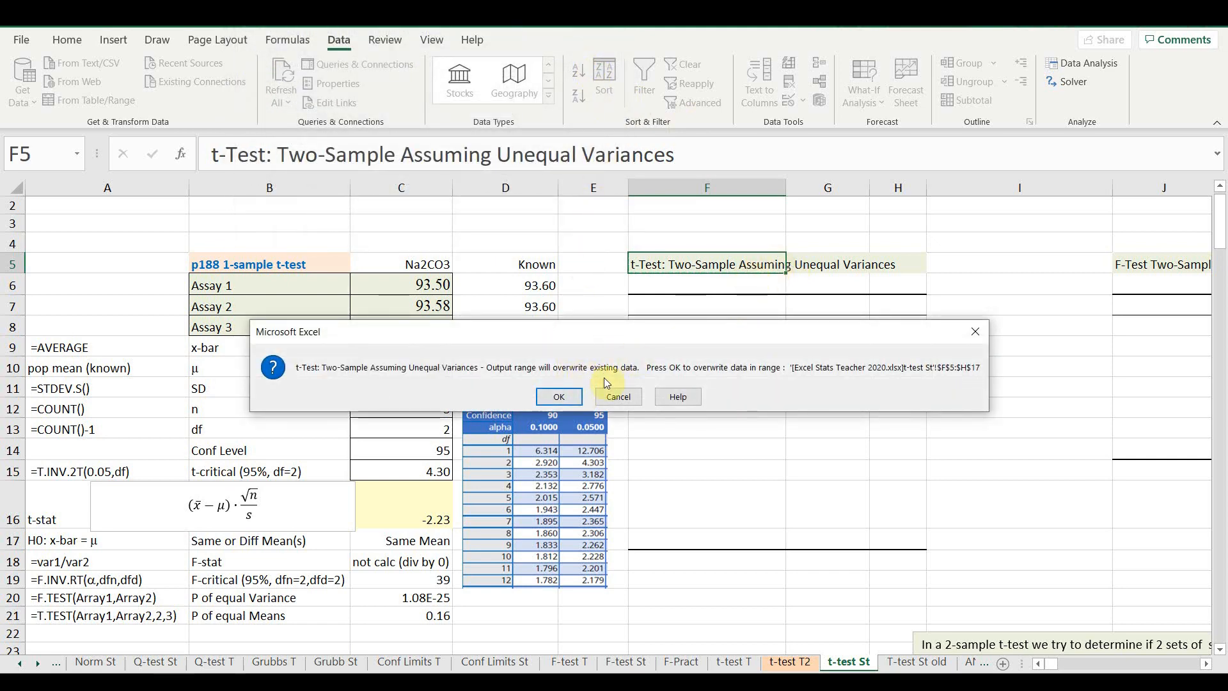
{"action": "left_click", "coordinate": [566, 398]}
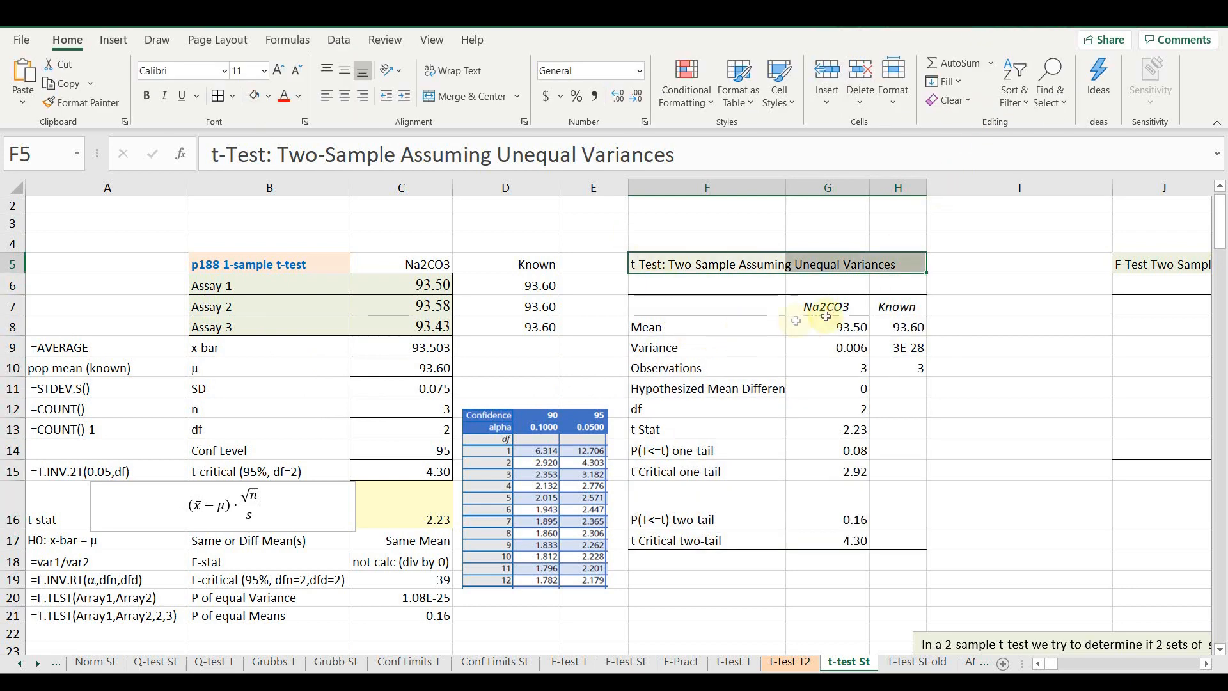
Compare the t-test output with the Na2CO3 assays, and read the Two Sample t-test (Unpaired t-test) section in Word.
{"action": "left_click", "coordinate": [854, 242]}
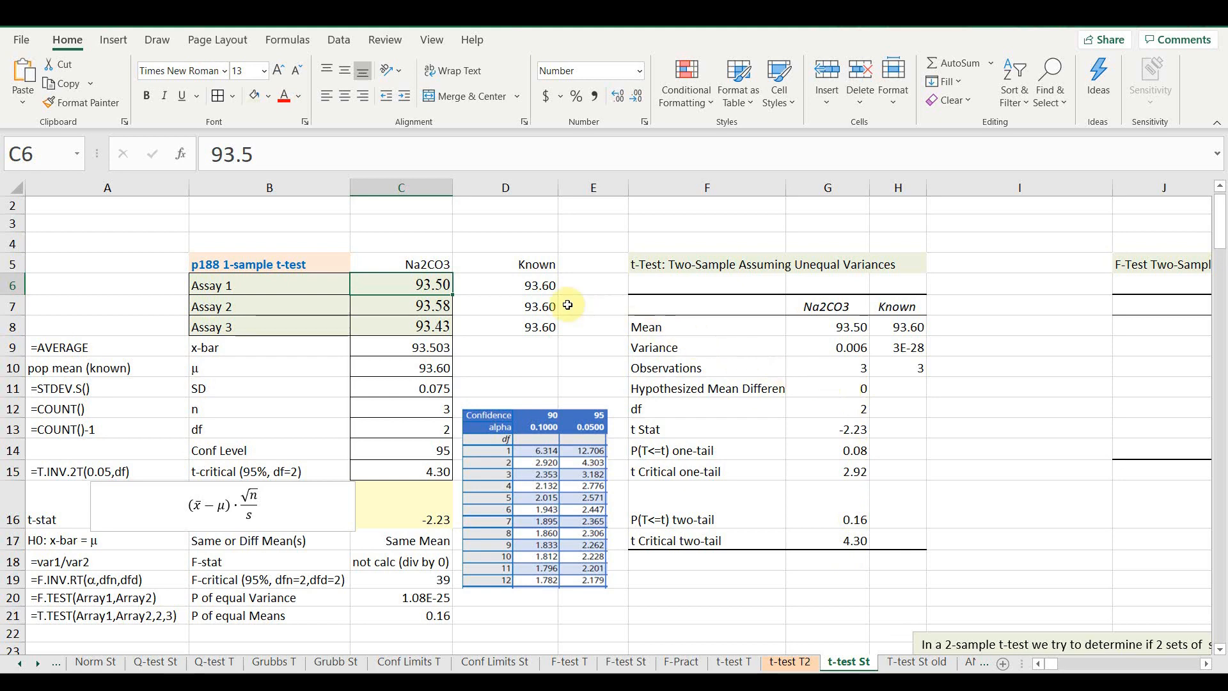
{"action": "left_click", "coordinate": [407, 306]}
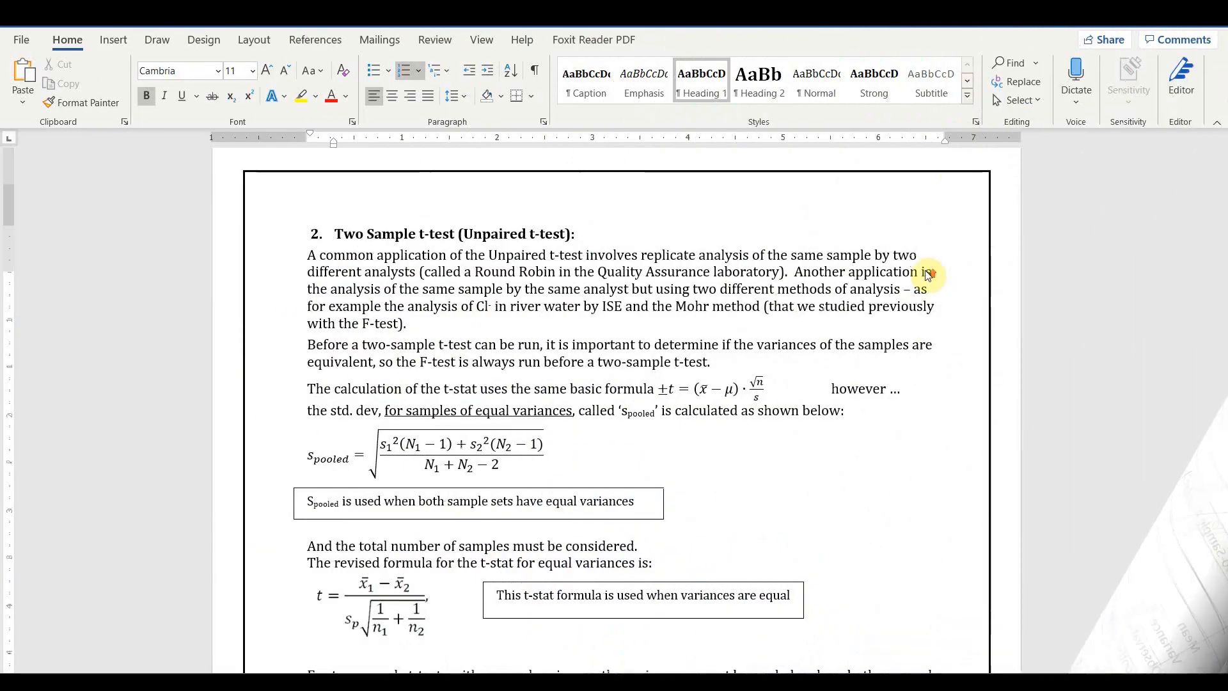
{"action": "scroll", "coordinate": [925, 270], "scroll_direction": "up", "scroll_amount": 3}
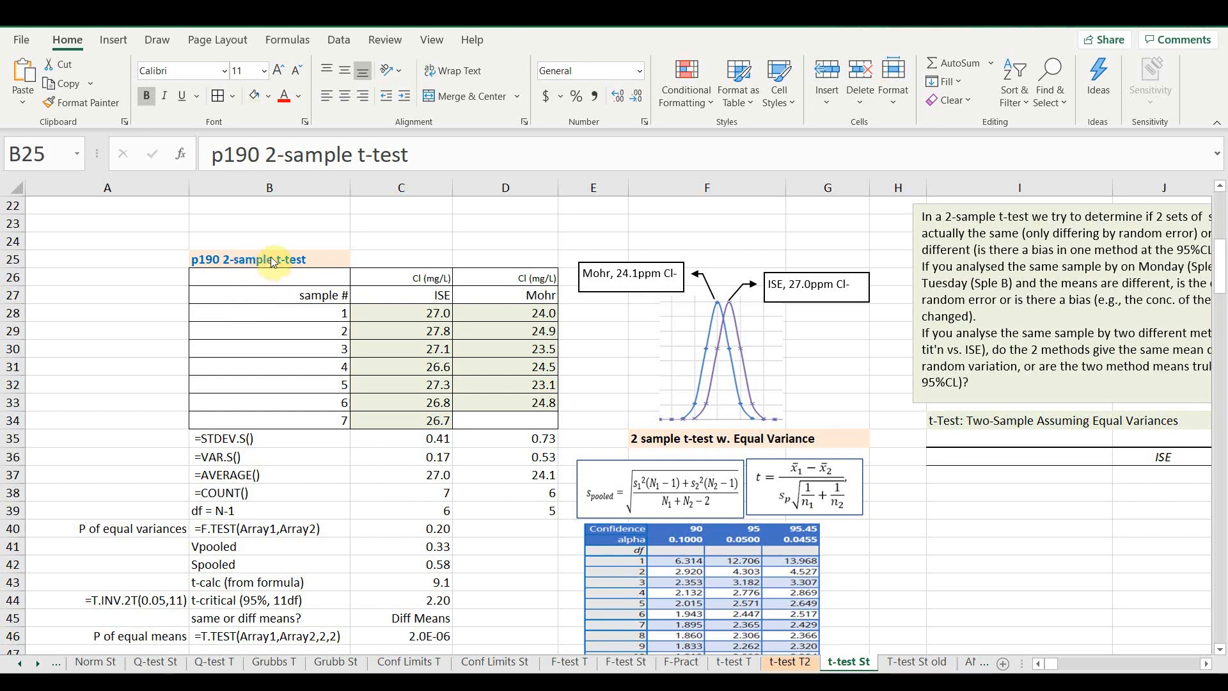
In Excel's p190 2-sample t-test section, examine the ISE data C28:C34, the Mohr data D28:D33 and their distribution curves.
{"action": "key", "text": "Escape"}
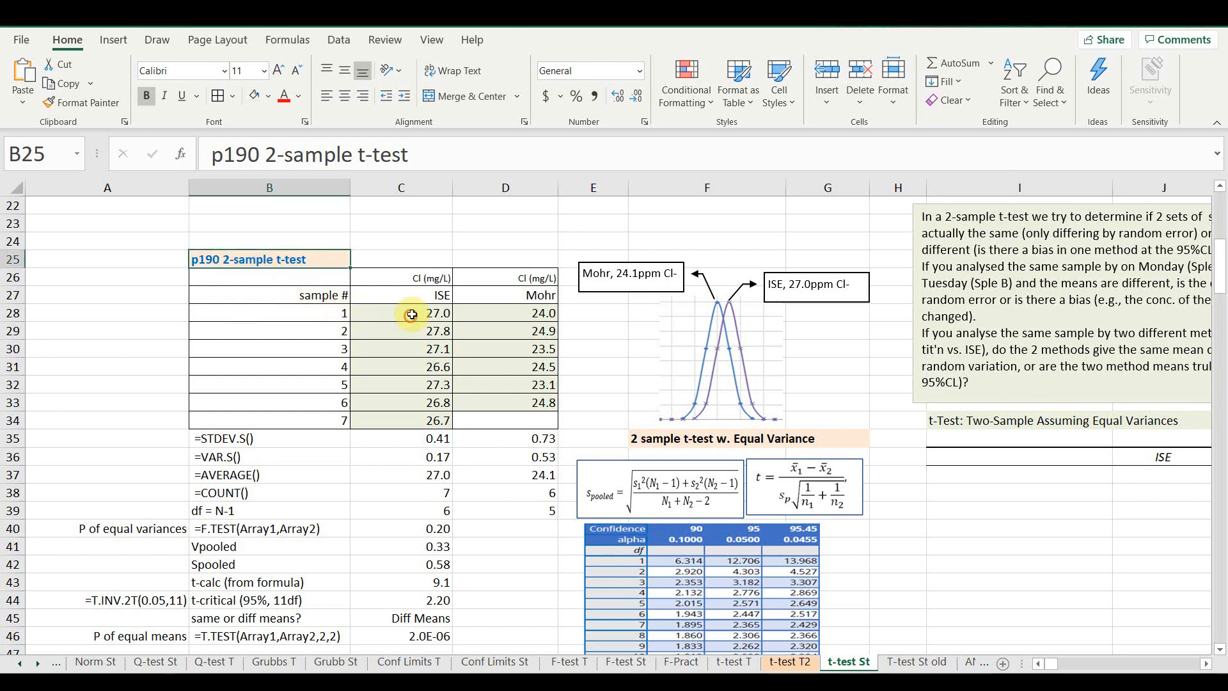
{"action": "left_click_drag", "start_coordinate": [412, 313], "coordinate": [427, 421]}
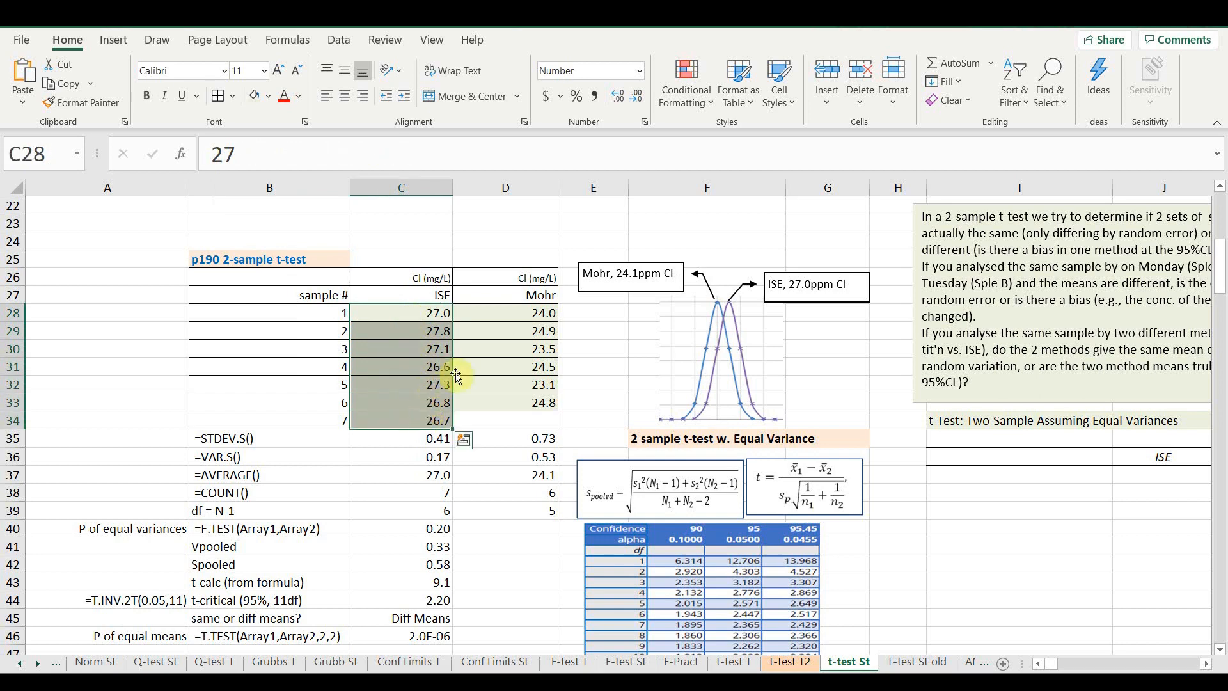
{"action": "left_click_drag", "start_coordinate": [497, 316], "coordinate": [505, 402]}
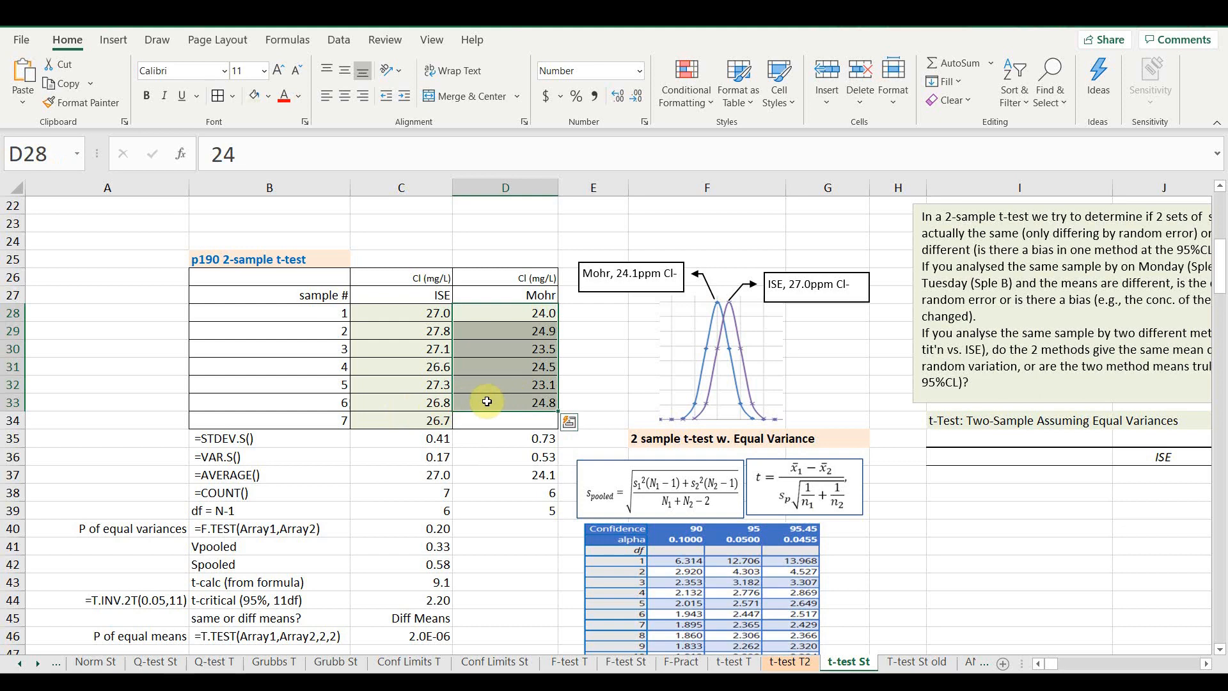
{"action": "scroll", "coordinate": [487, 401], "scroll_direction": "down", "scroll_amount": 1}
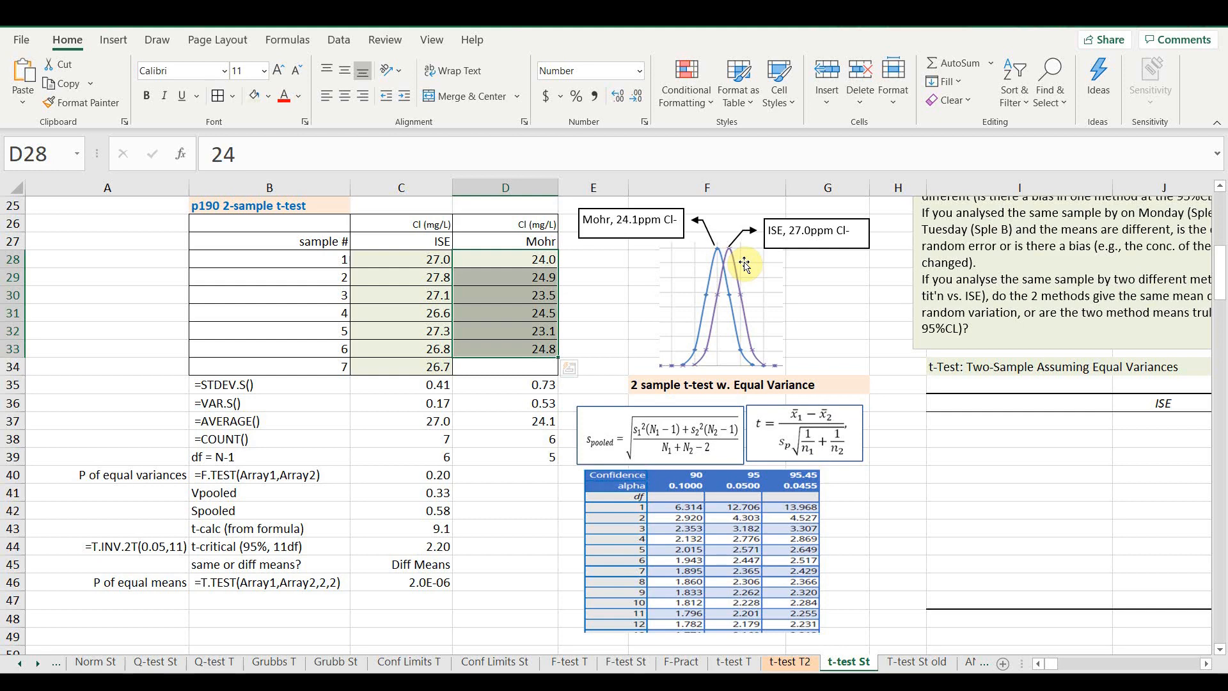
Examine the STDEV.S formulas for the ISE and Mohr data in C35 and D35, including the range used in C35.
{"action": "left_click", "coordinate": [424, 383]}
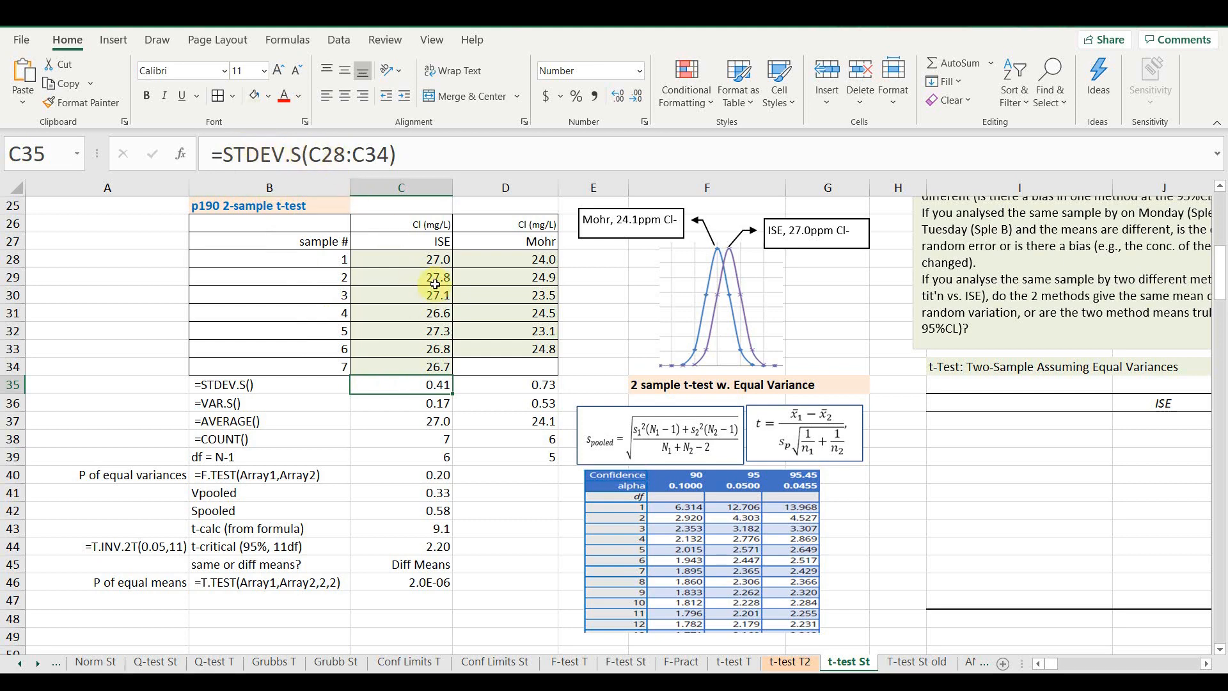
{"action": "left_click", "coordinate": [351, 153]}
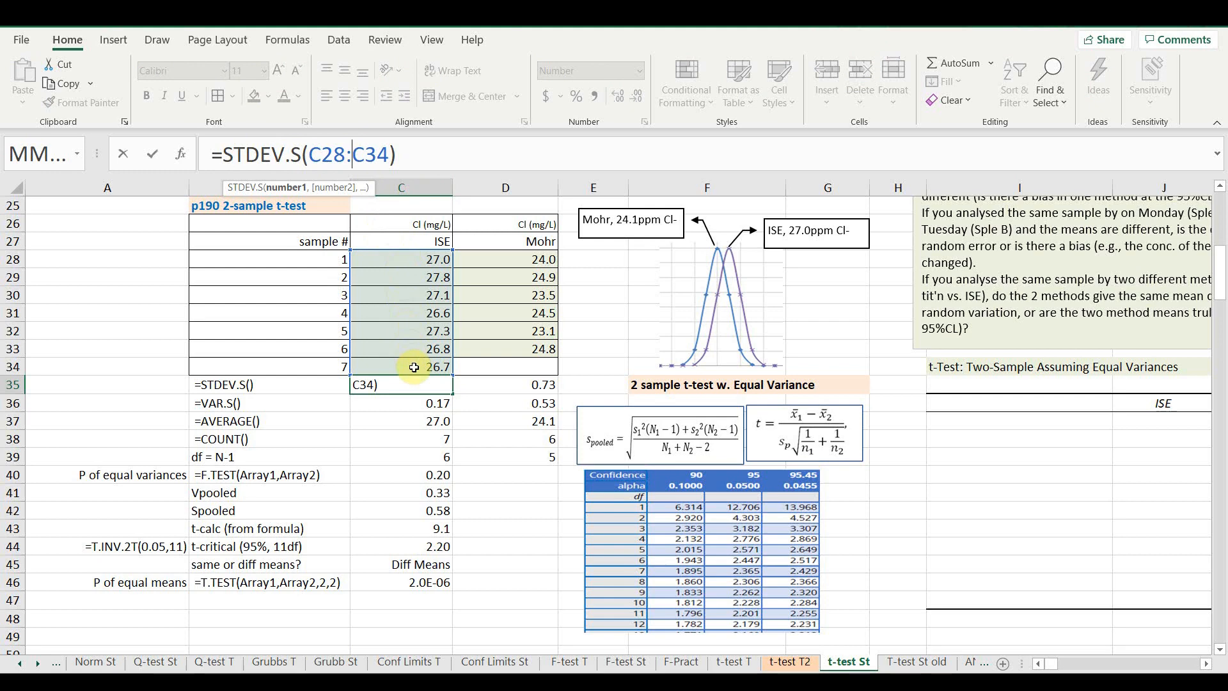
{"action": "key", "text": "Escape"}
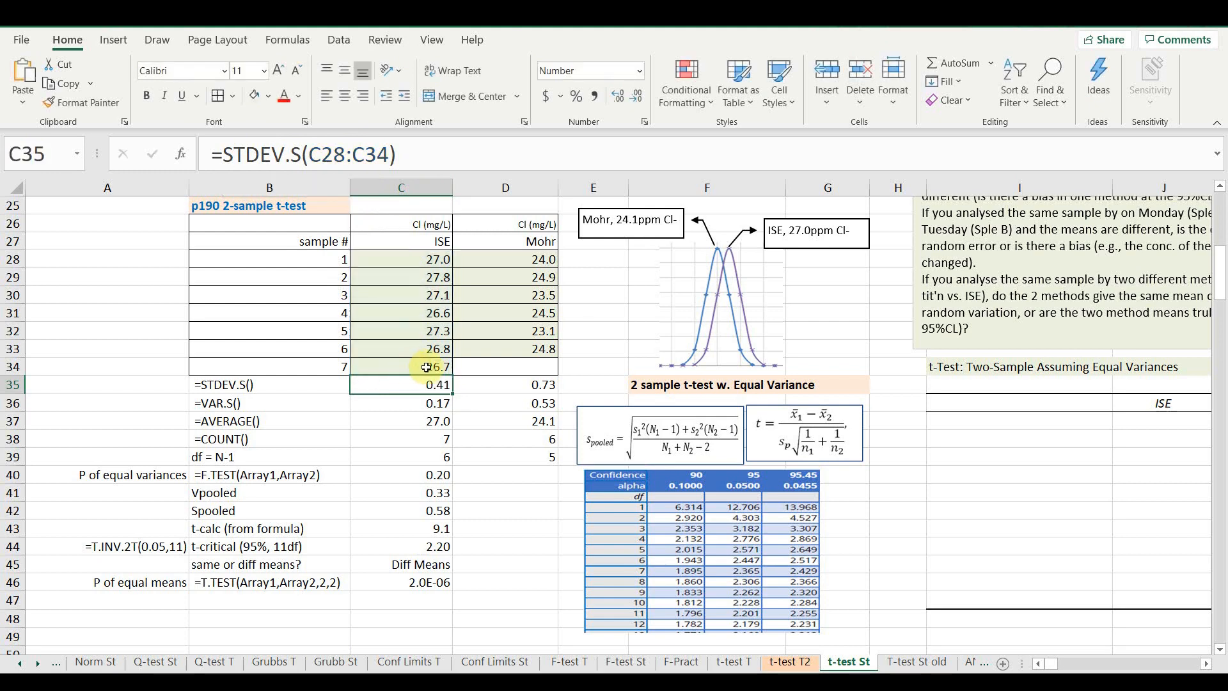
{"action": "left_click", "coordinate": [480, 388]}
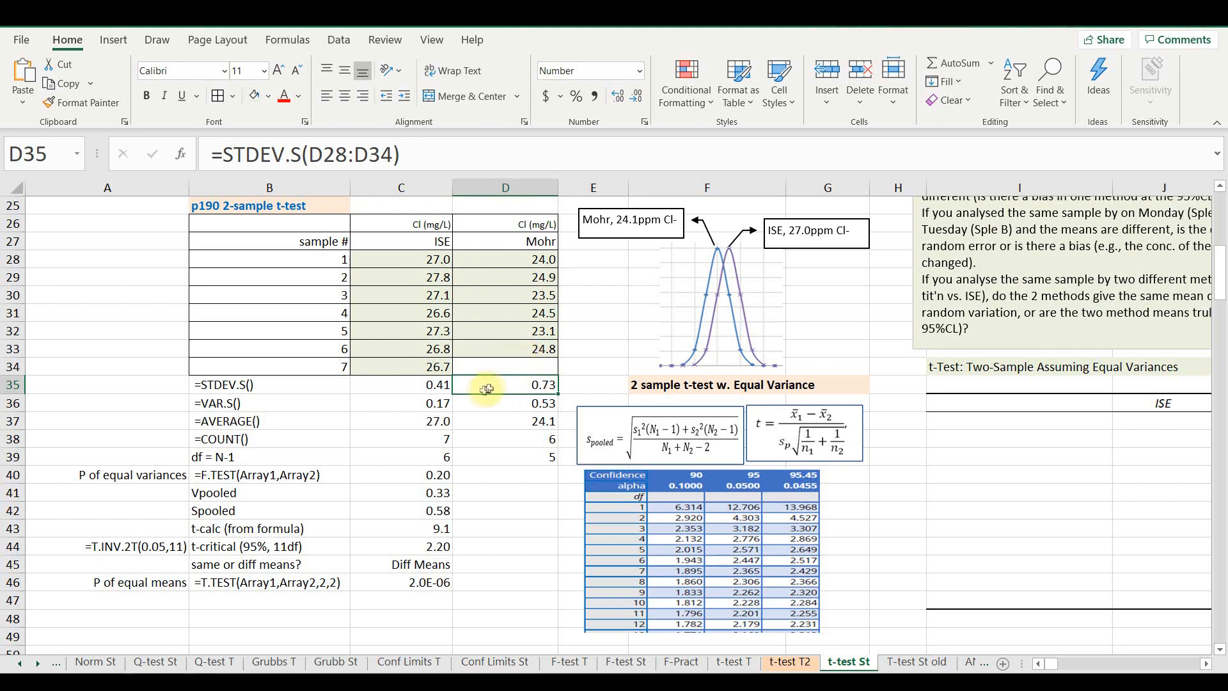
Check the ISE variance formula and the average, count and degrees-of-freedom formulas for both methods in rows 36 to 39.
{"action": "left_click", "coordinate": [438, 405]}
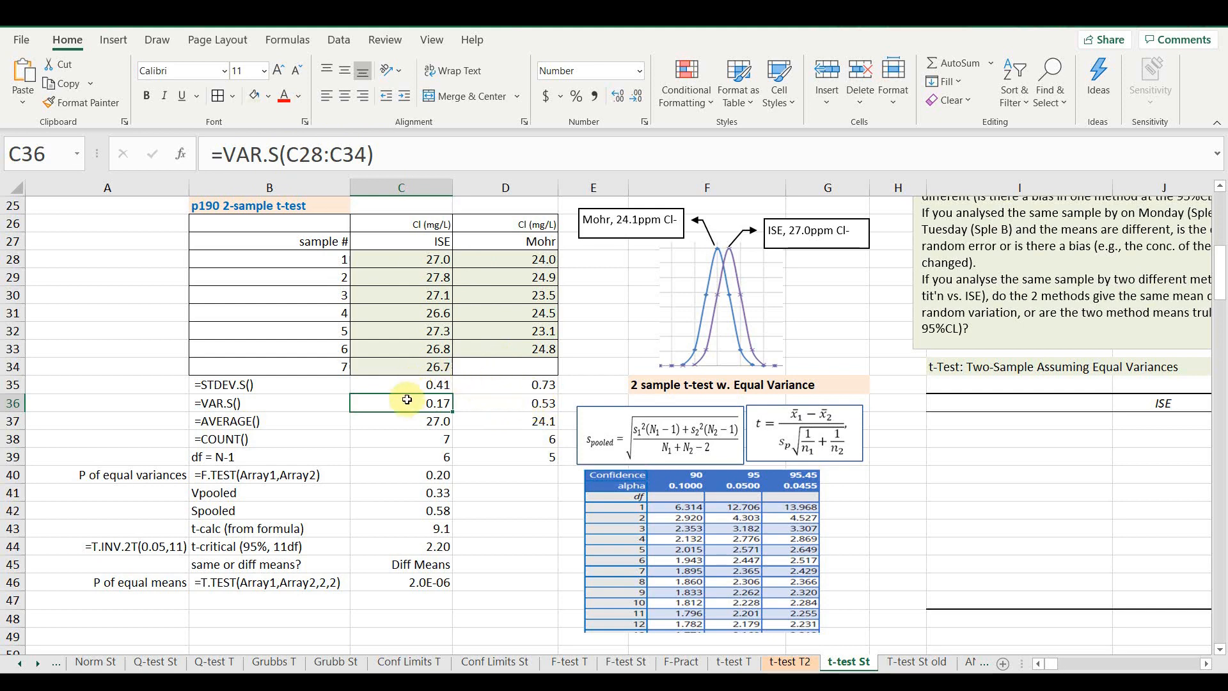
{"action": "left_click", "coordinate": [407, 421]}
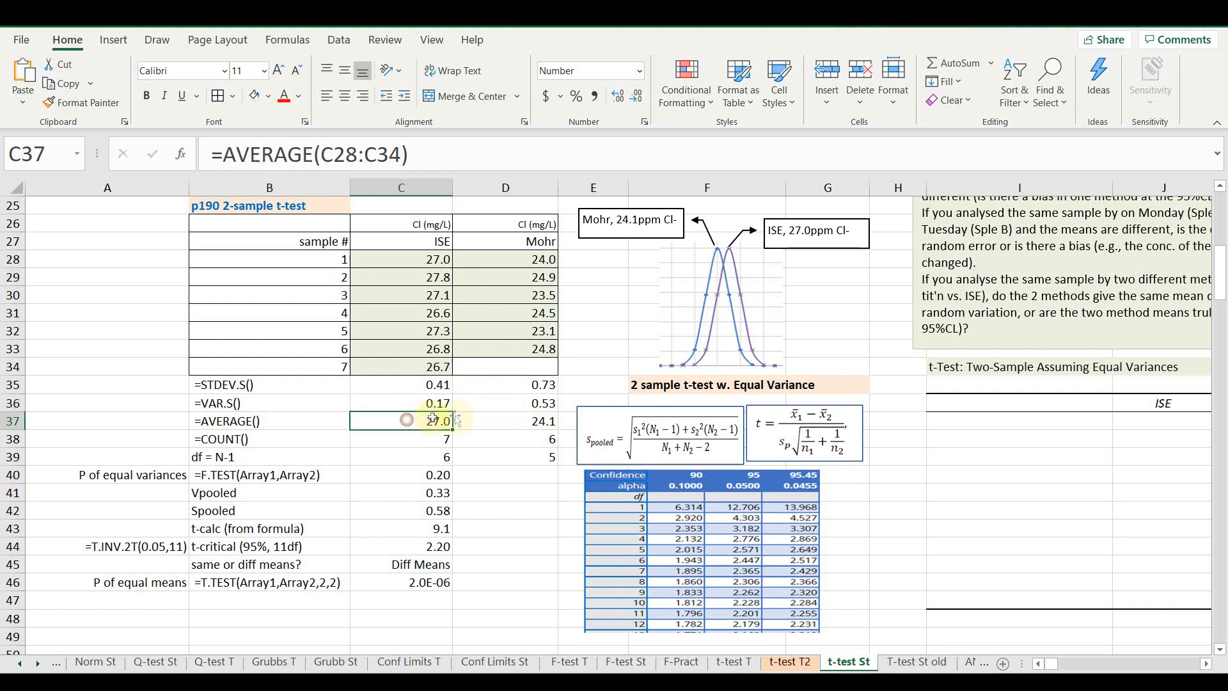
{"action": "left_click", "coordinate": [494, 421]}
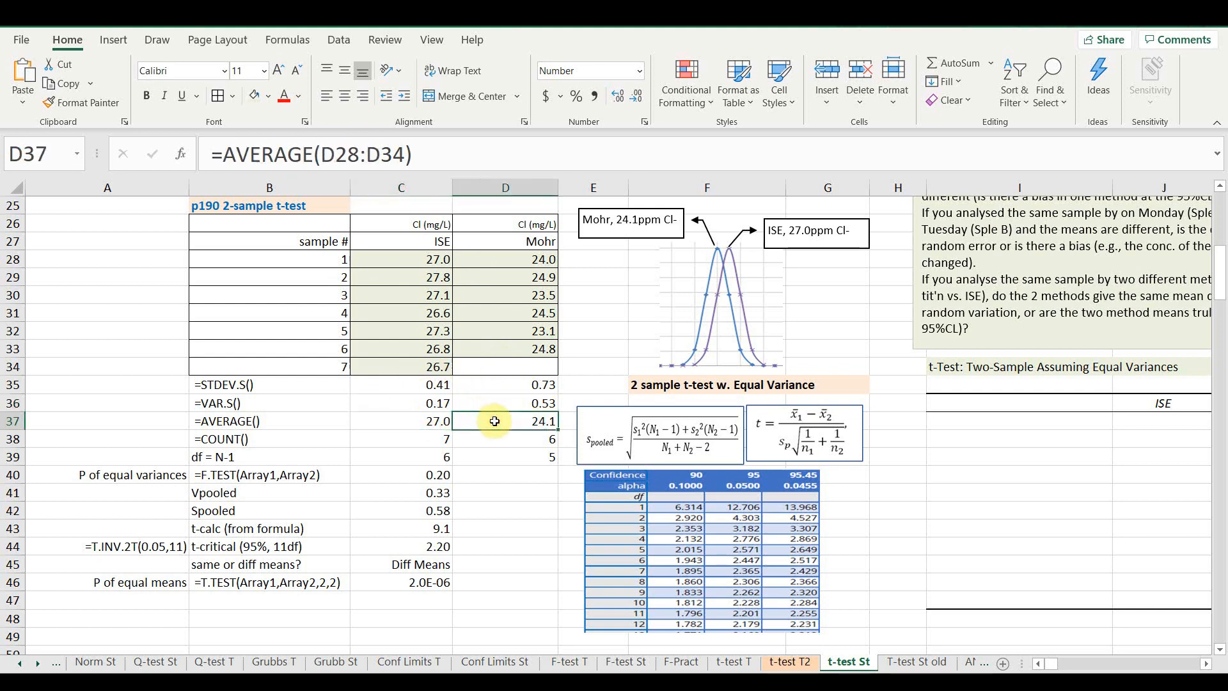
{"action": "left_click", "coordinate": [432, 437]}
{"action": "left_click", "coordinate": [494, 439]}
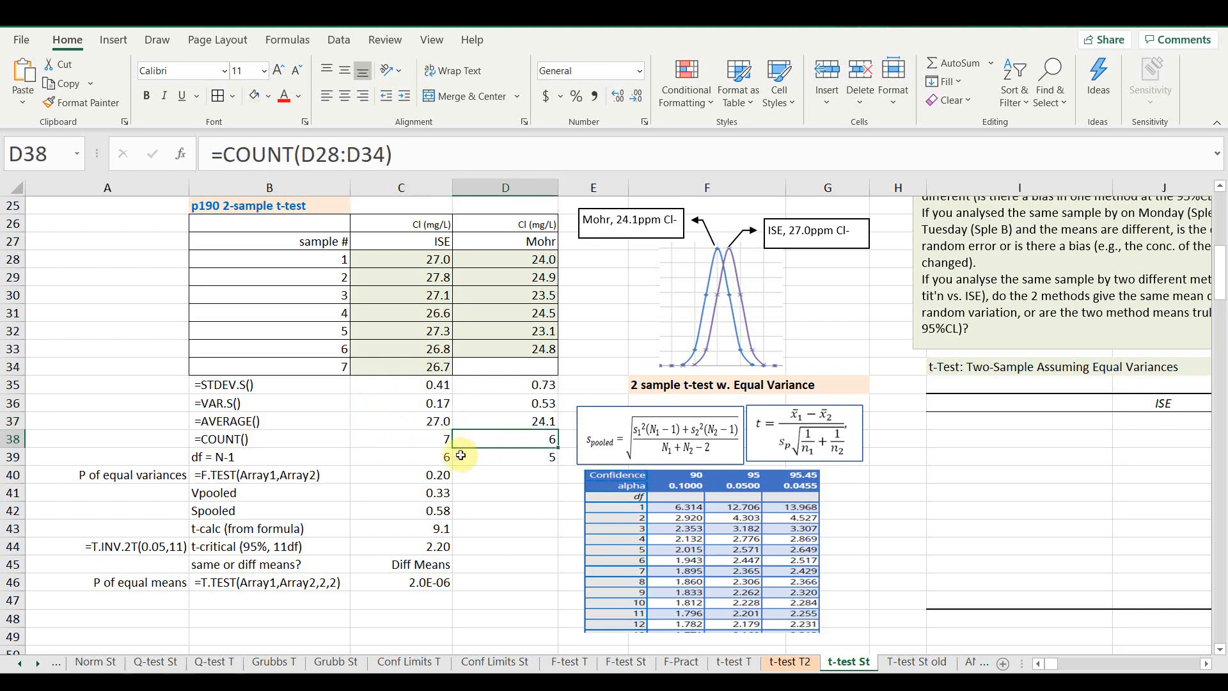
{"action": "left_click", "coordinate": [436, 457]}
{"action": "left_click", "coordinate": [514, 464]}
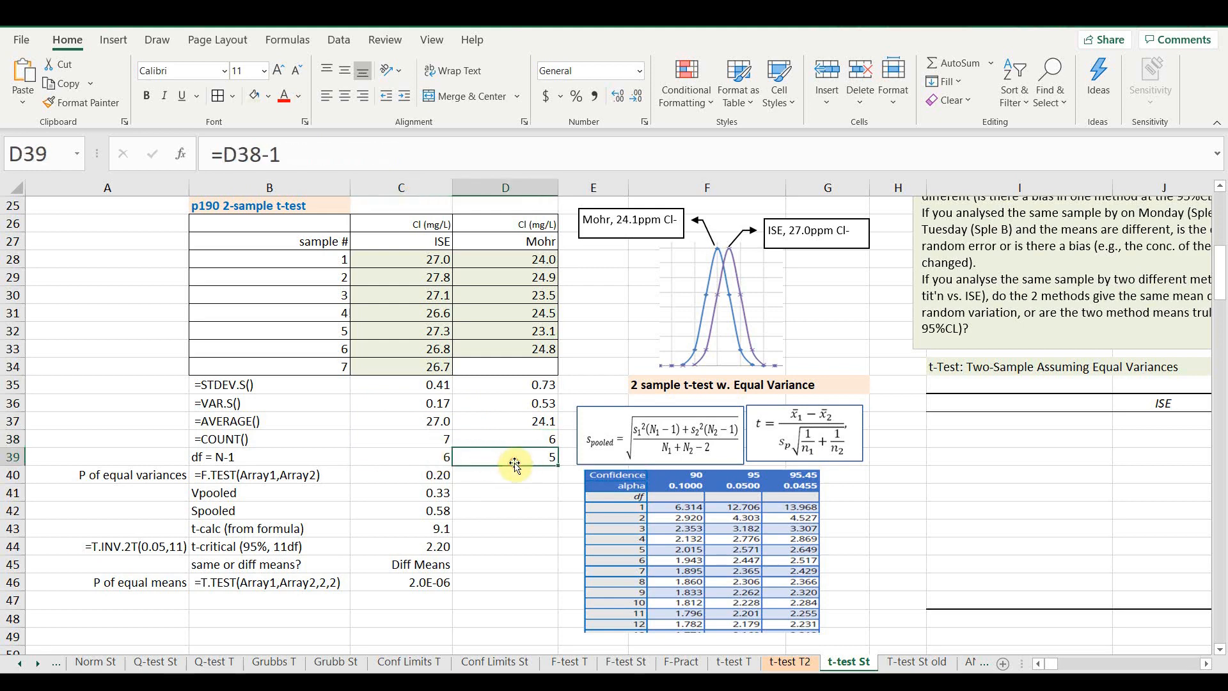
Examine the F.TEST formula for P of equal variances in C40 and its syntax note in B40.
{"action": "left_click_drag", "start_coordinate": [515, 463], "coordinate": [412, 477]}
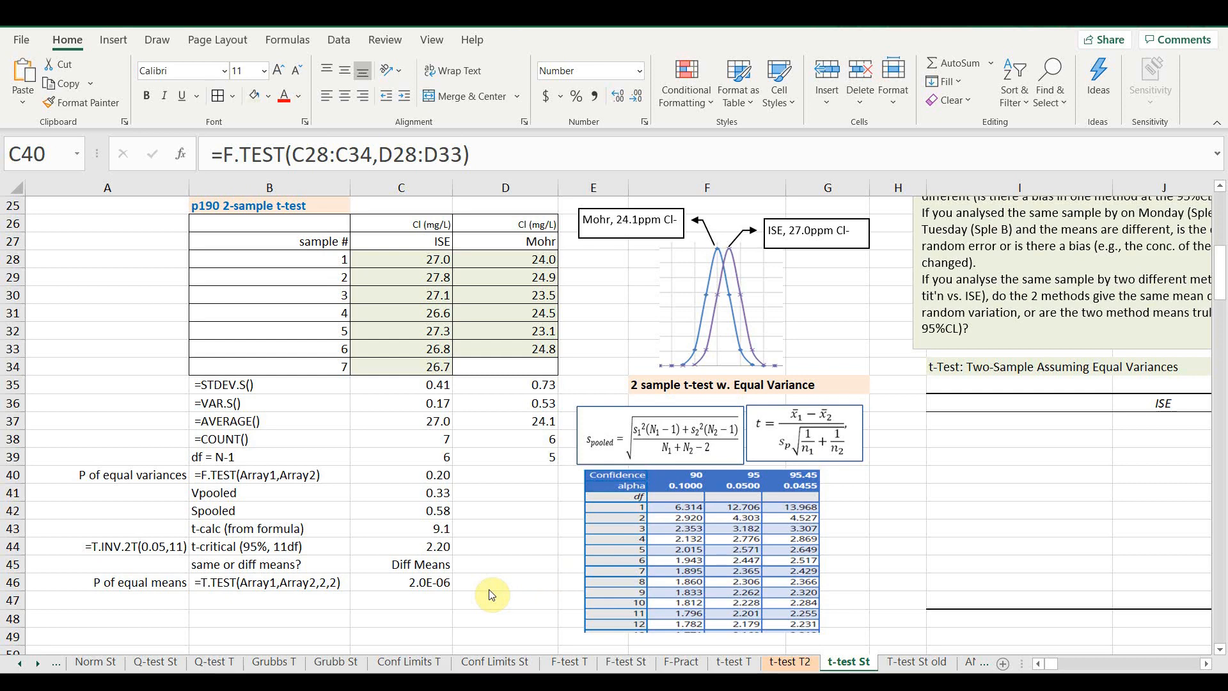
{"action": "left_click", "coordinate": [413, 480]}
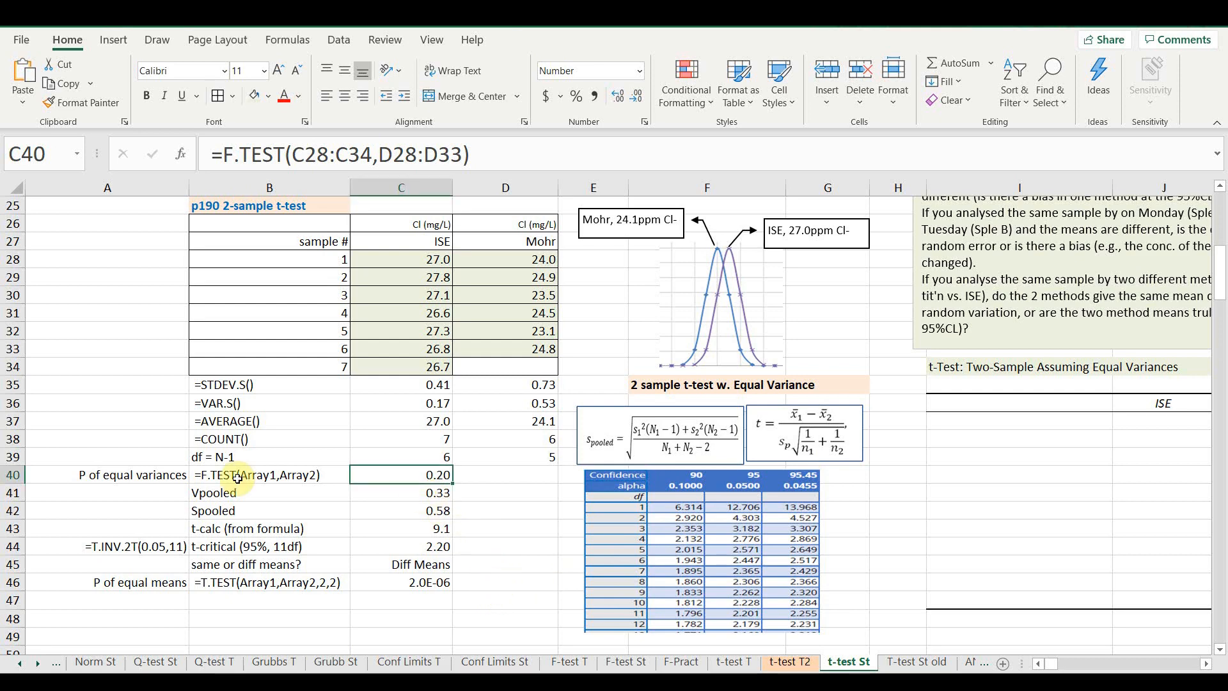
{"action": "left_click", "coordinate": [238, 478]}
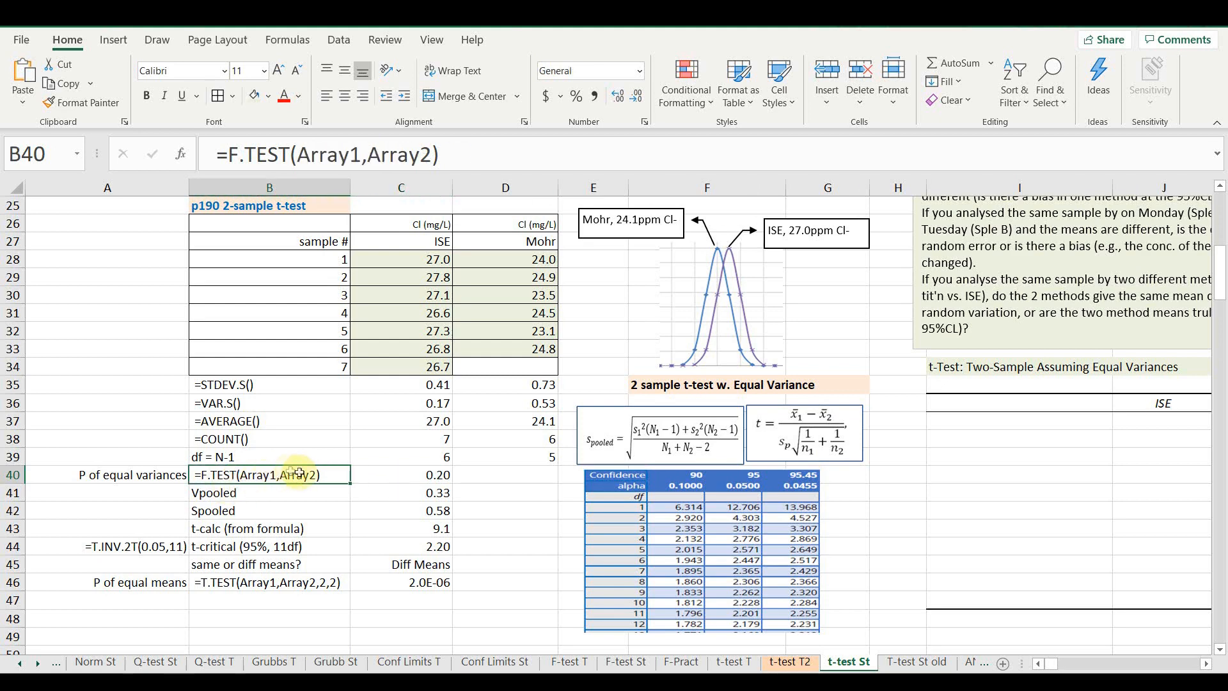
Examine the F.TEST formula in C40 and the pooled variance and standard deviation formulas in C41 and C42, tracing the cells C41 references.
{"action": "left_click", "coordinate": [397, 477]}
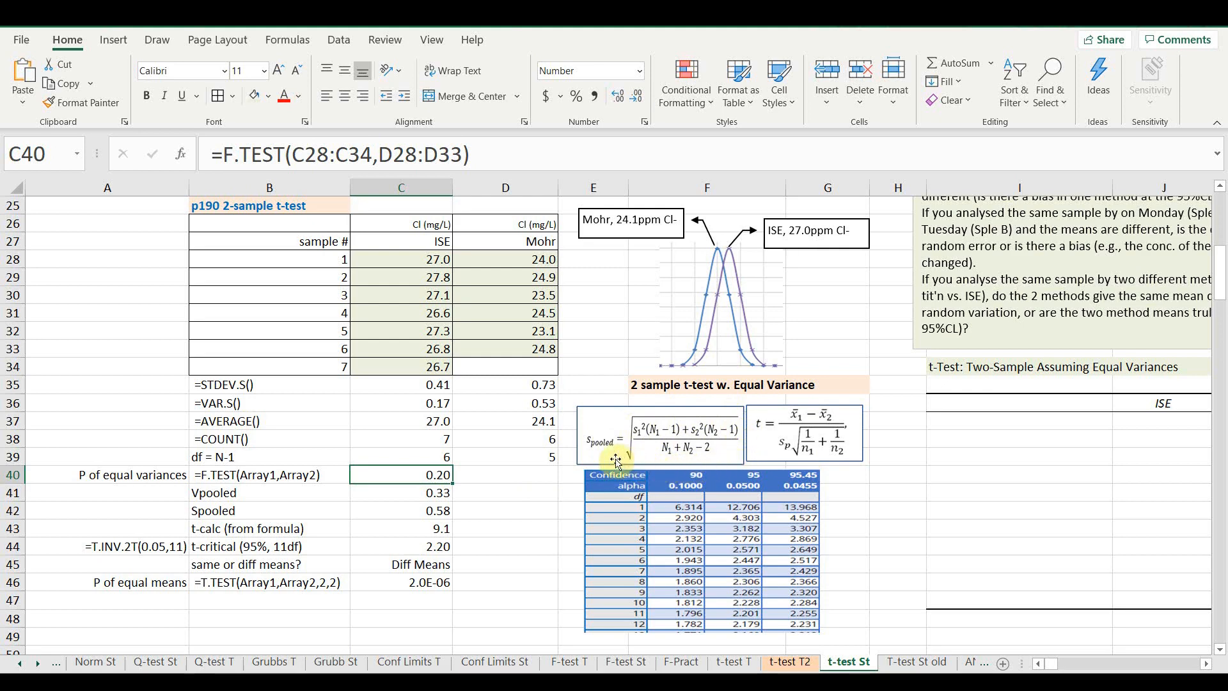
{"action": "left_click", "coordinate": [428, 493]}
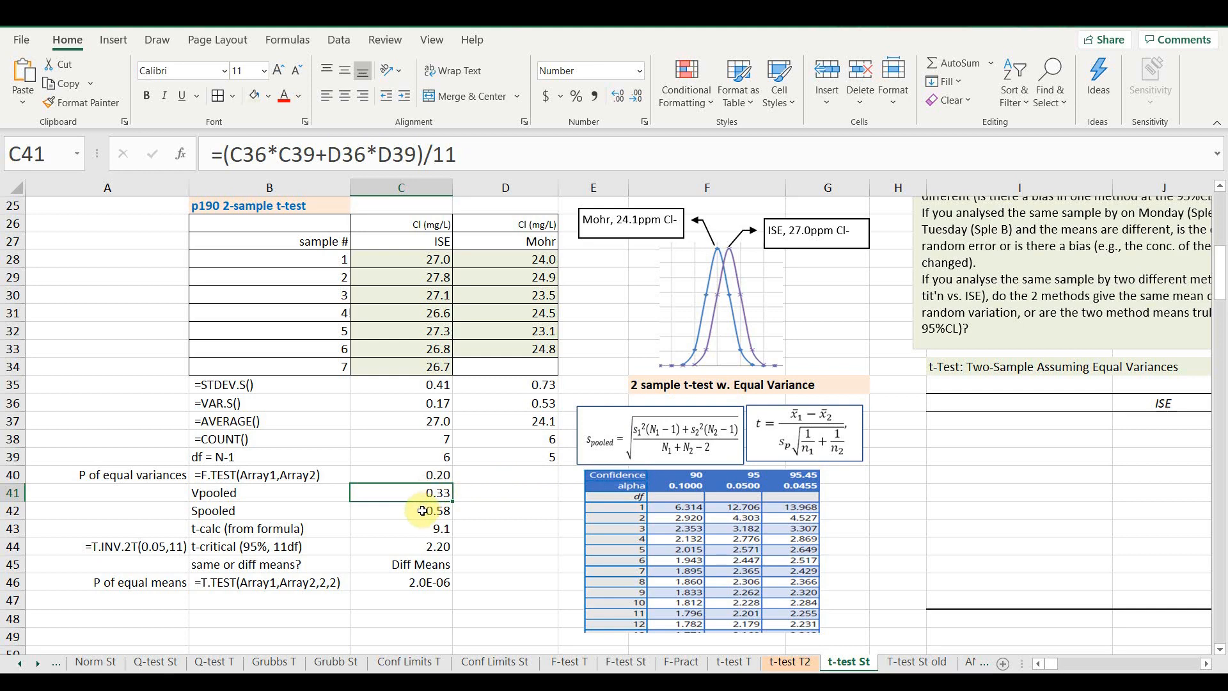
{"action": "left_click", "coordinate": [428, 490]}
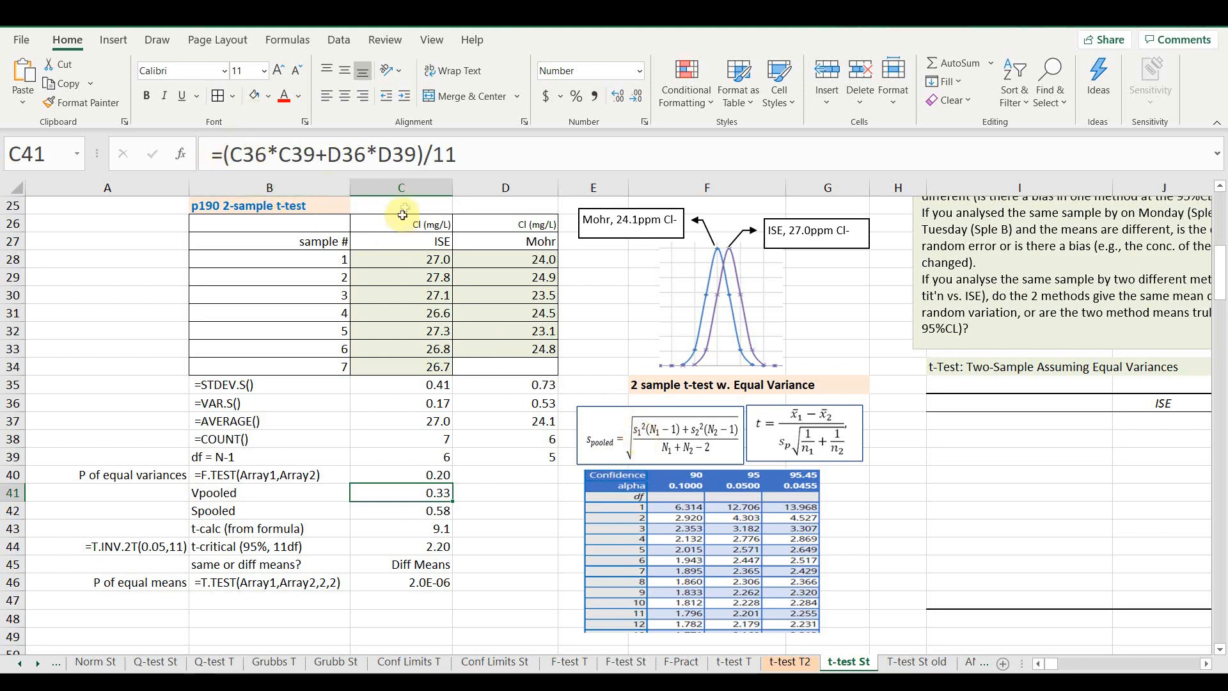
{"action": "left_click", "coordinate": [353, 154]}
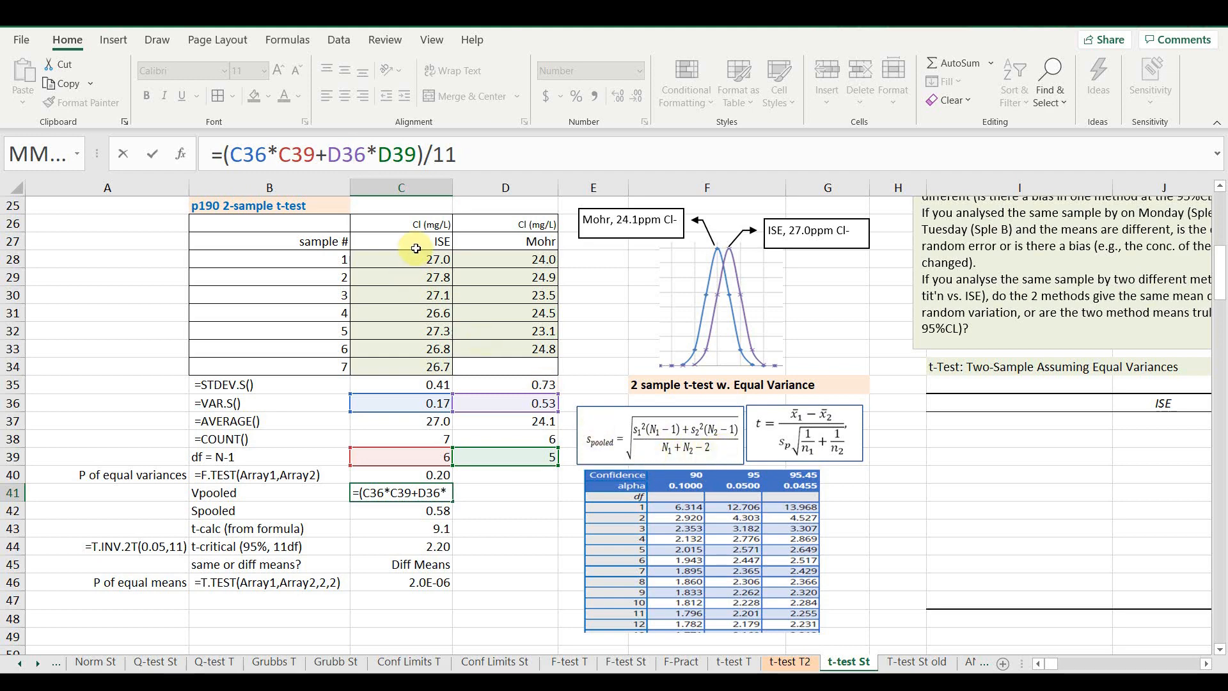
{"action": "key", "text": "Return"}
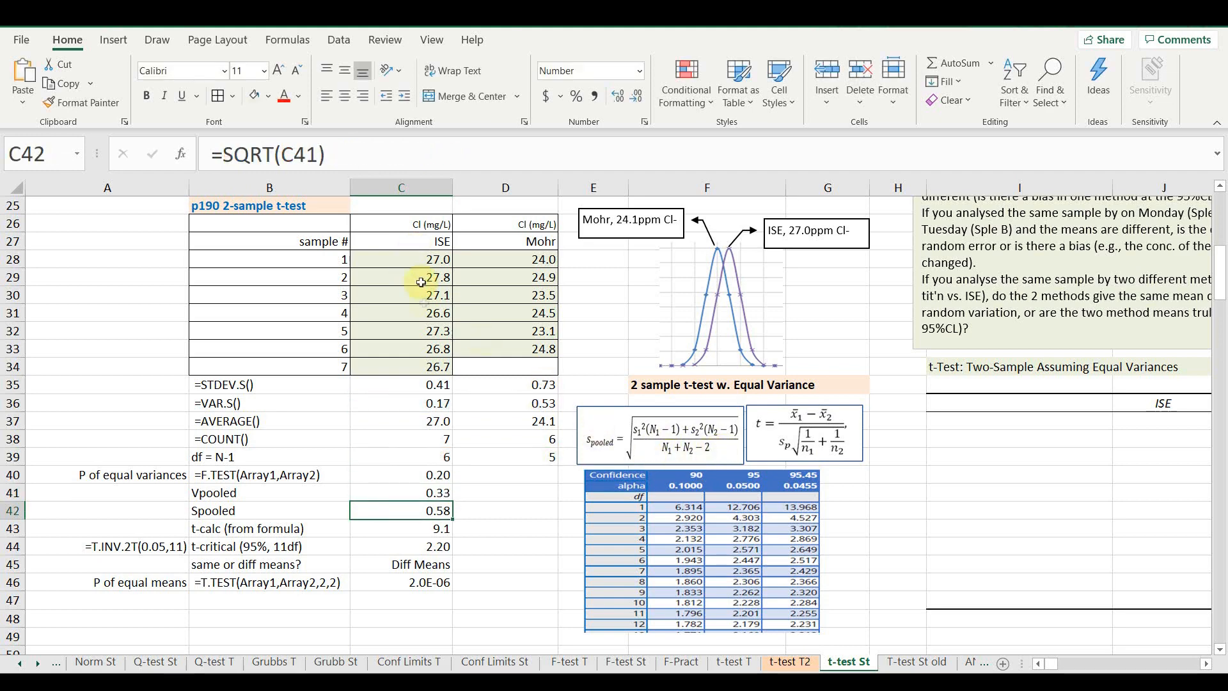
{"action": "left_click", "coordinate": [438, 493]}
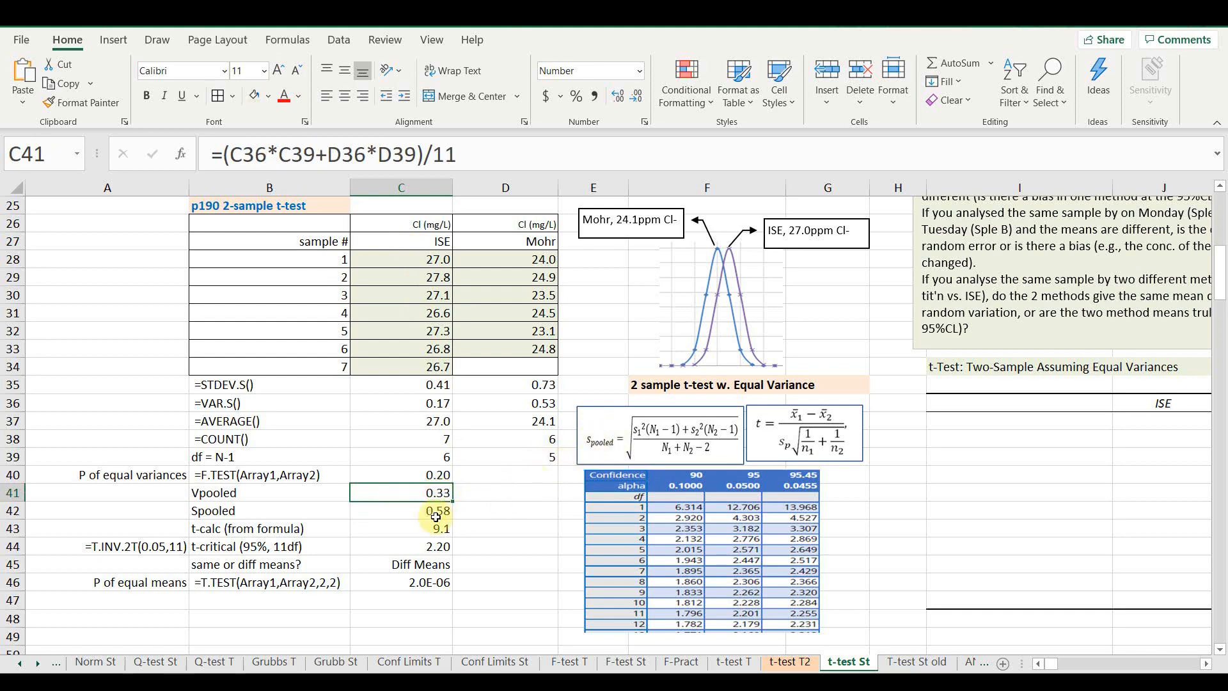
{"action": "left_click", "coordinate": [438, 512]}
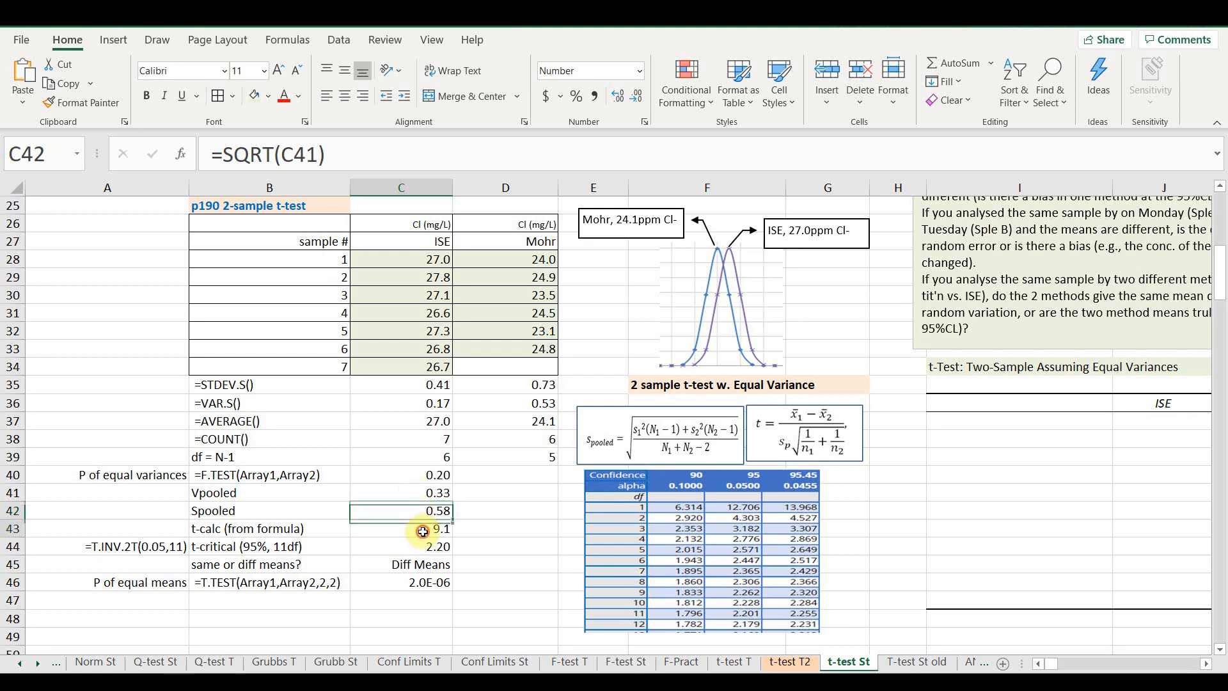
Trace the t-calc formula in C43 against the displayed t equation, checking its referenced means, pooled standard deviation and counts.
{"action": "left_click", "coordinate": [422, 531]}
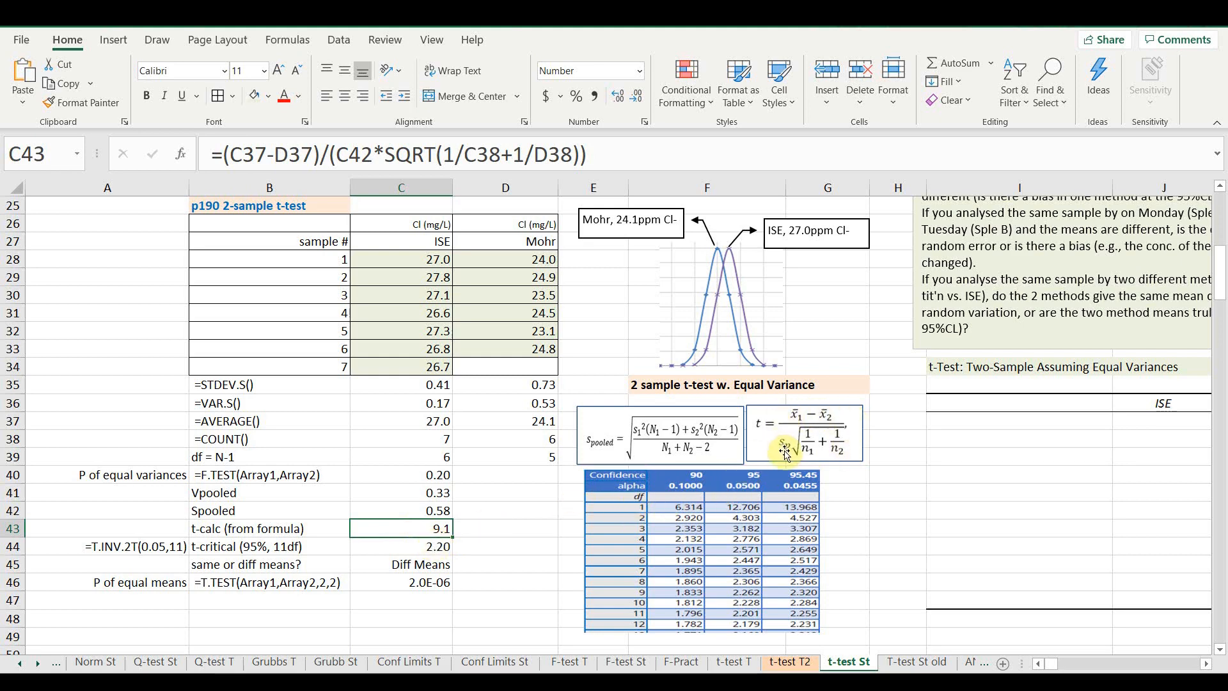
{"action": "left_click", "coordinate": [288, 155]}
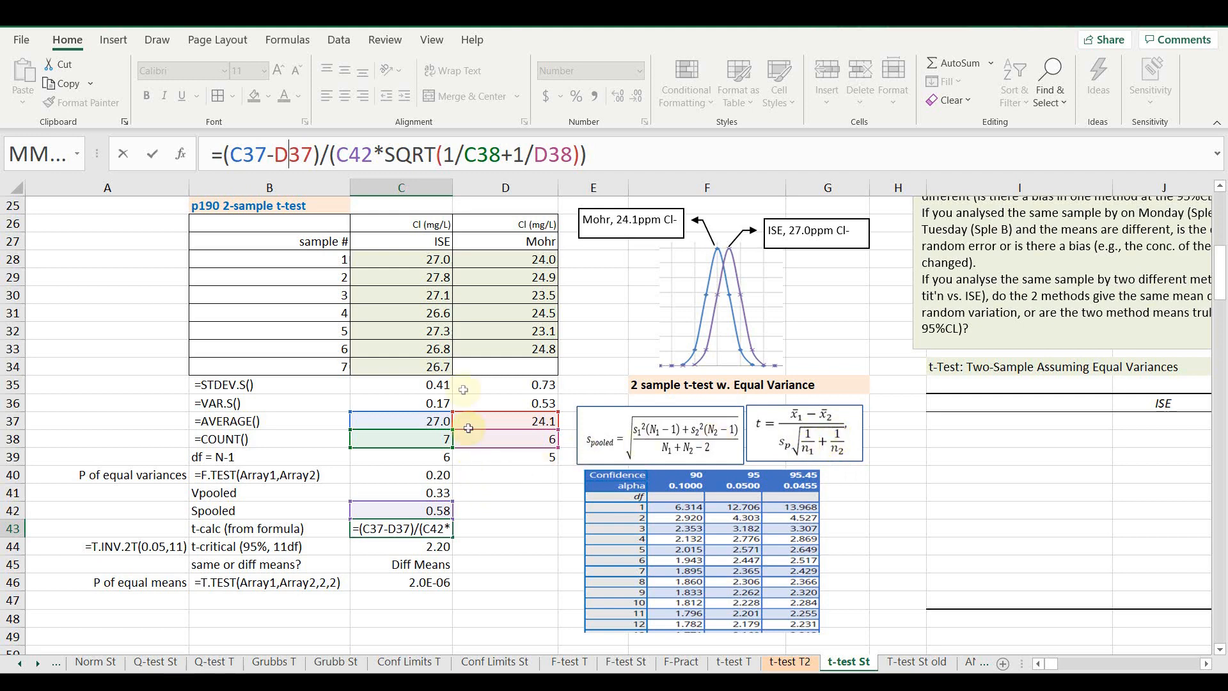
{"action": "left_click", "coordinate": [476, 162]}
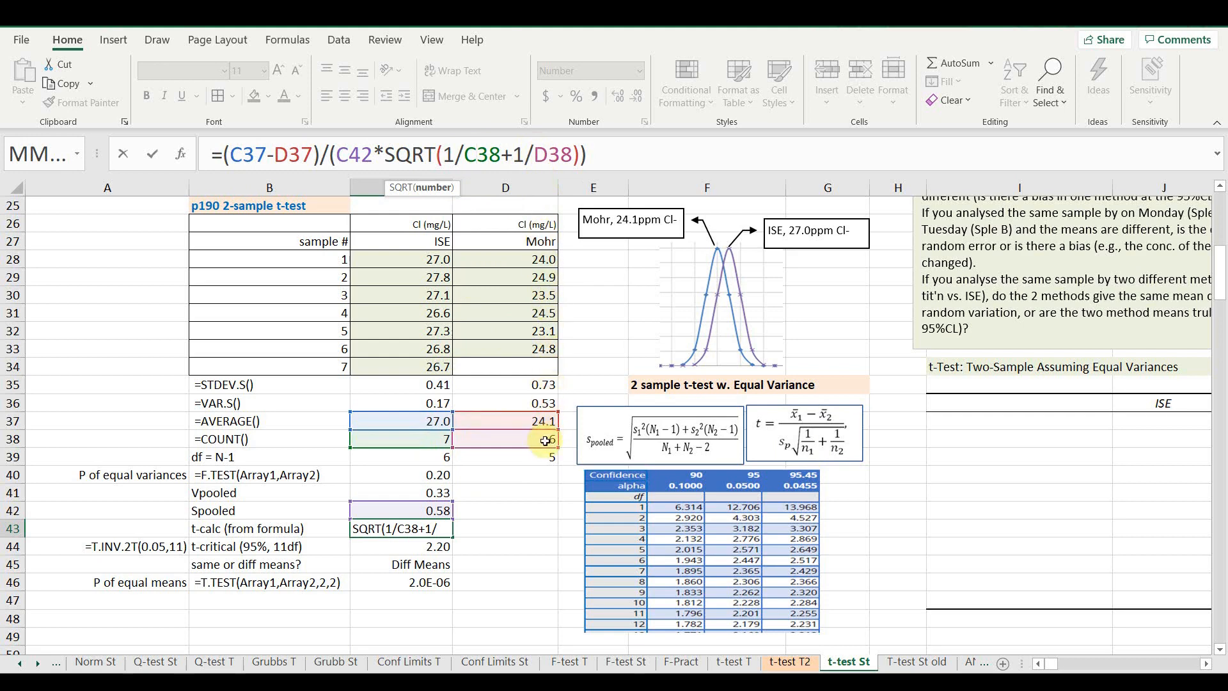
{"action": "key", "text": "Return"}
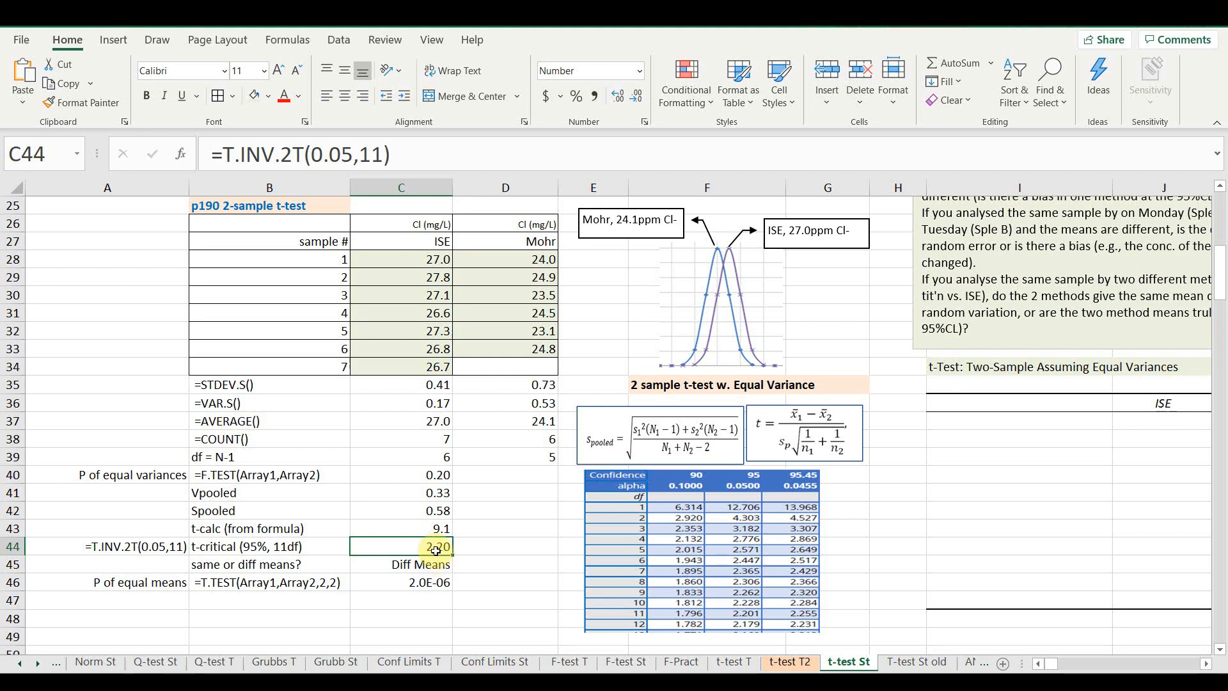
Check the T.INV.2T critical value formula in C44 with its note in A44, and the IF comparison in C45.
{"action": "left_click", "coordinate": [131, 549]}
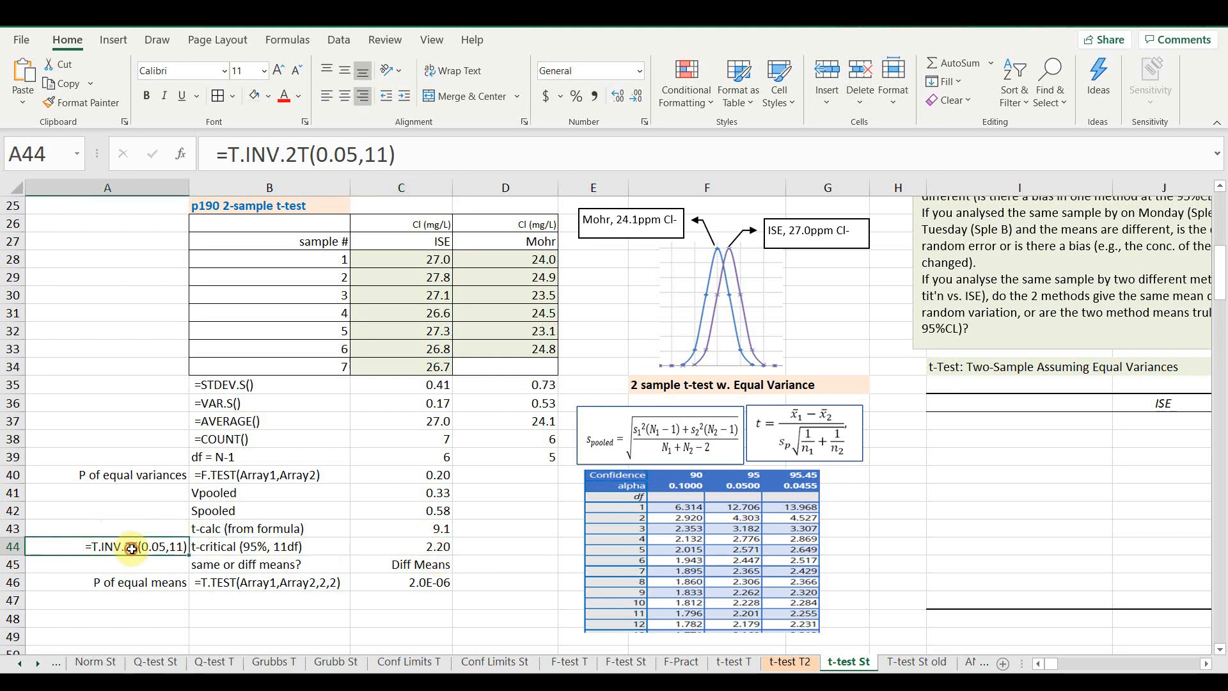
{"action": "left_click", "coordinate": [407, 550]}
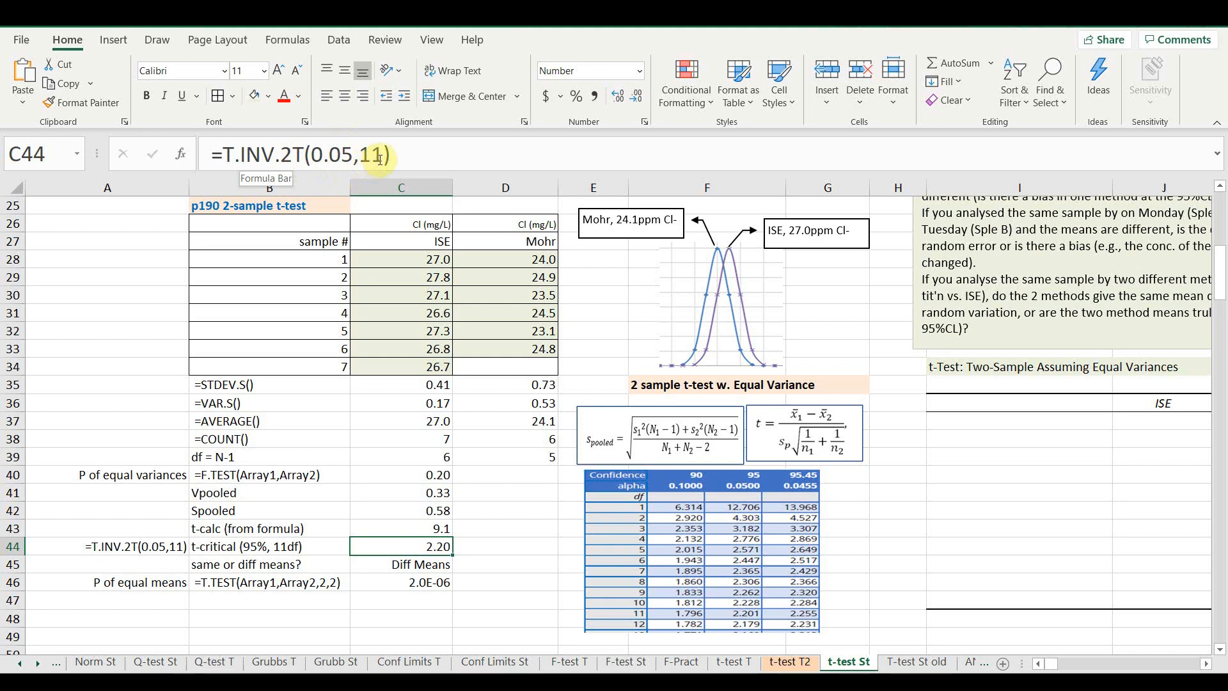
{"action": "key", "text": "Down"}
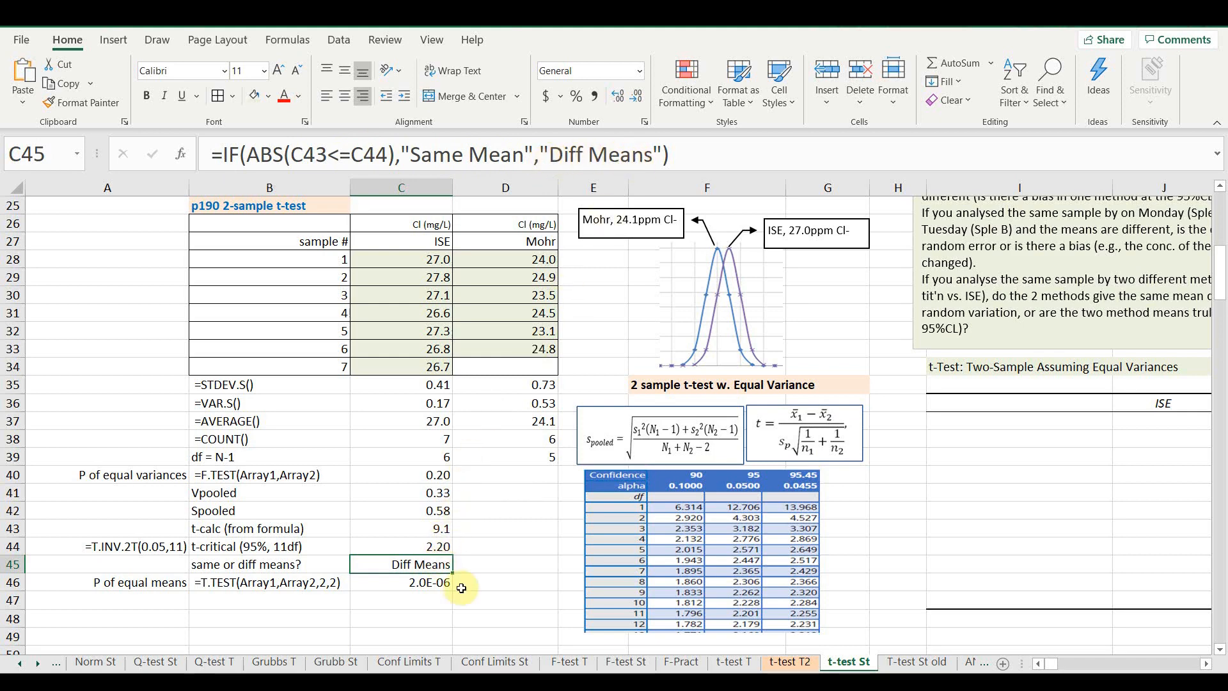
Clear the last two arguments of the T.TEST formula in C46 and choose 2 - Two-tailed distribution for the tails argument.
{"action": "left_click", "coordinate": [417, 582]}
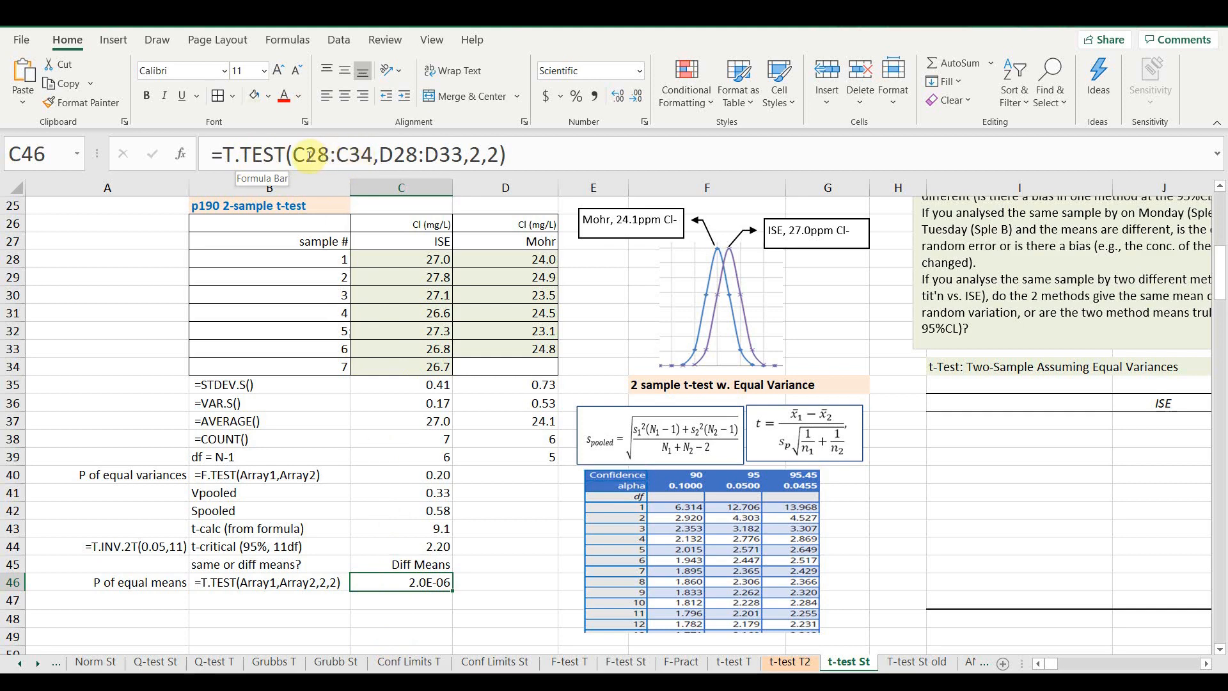
{"action": "left_click_drag", "start_coordinate": [310, 155], "coordinate": [470, 161]}
{"action": "left_click", "coordinate": [464, 160]}
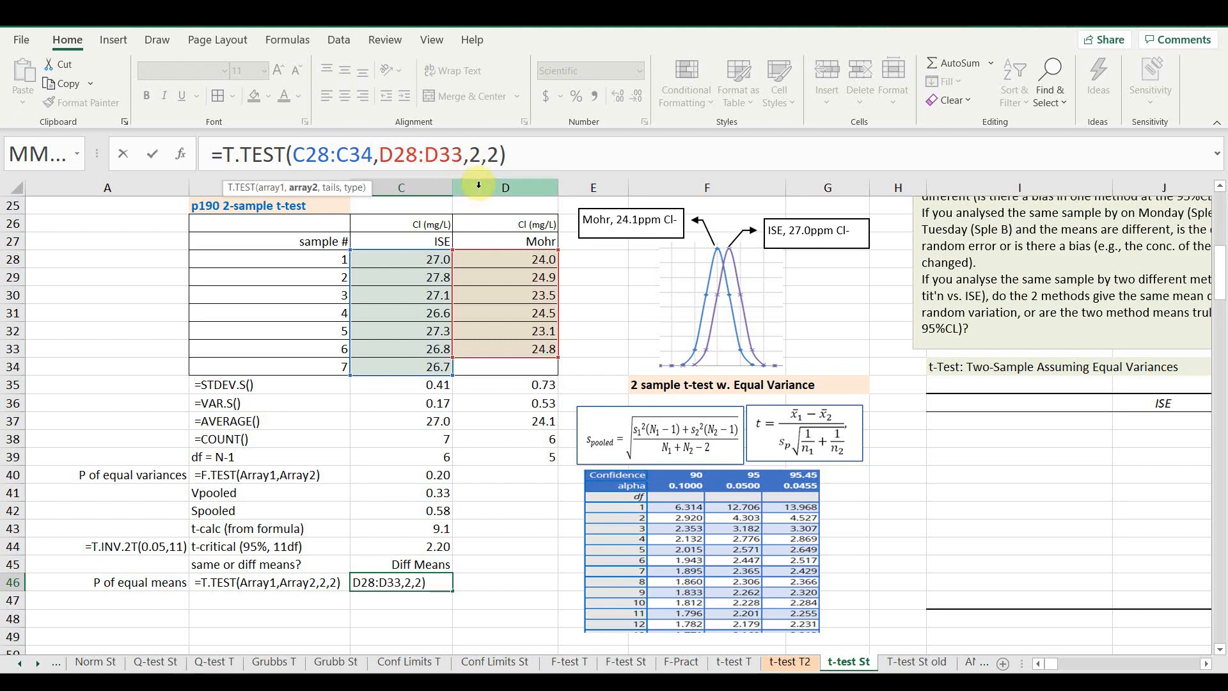
{"action": "key", "text": "Delete"}
{"action": "key", "text": "Delete"}
{"action": "key", "text": "Delete"}
{"action": "key", "text": "Delete"}
{"action": "key", "text": "Delete"}
{"action": "type", "text": ","}
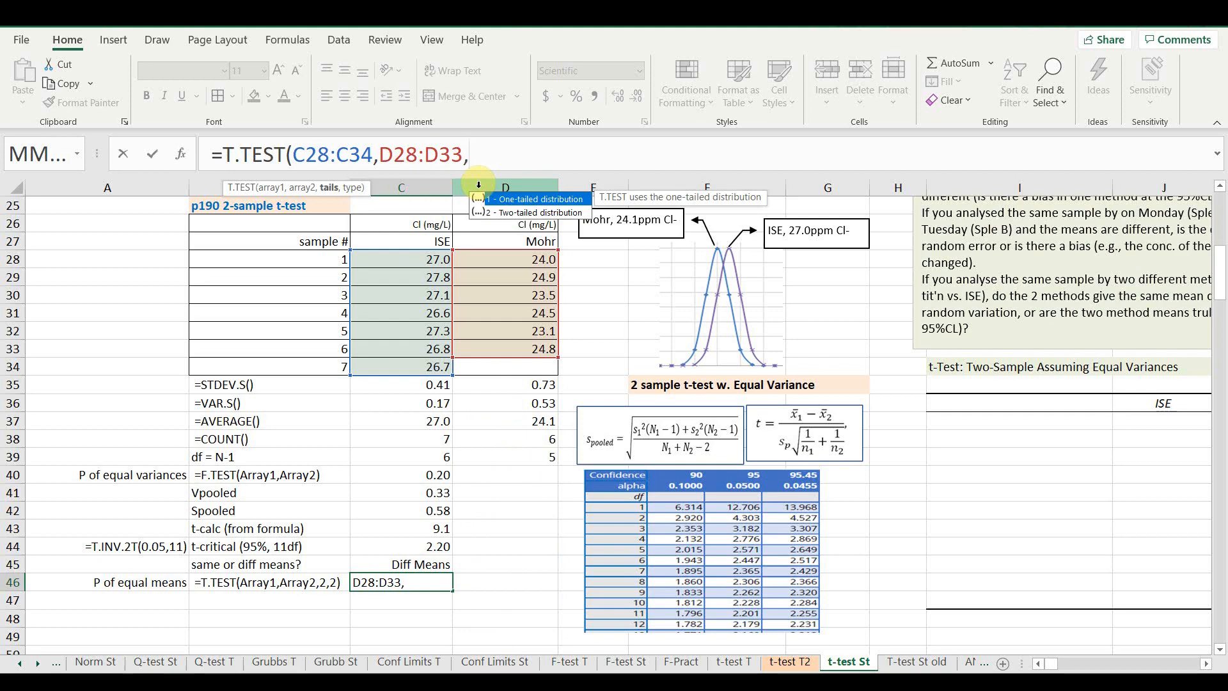
{"action": "double_click", "coordinate": [534, 213]}
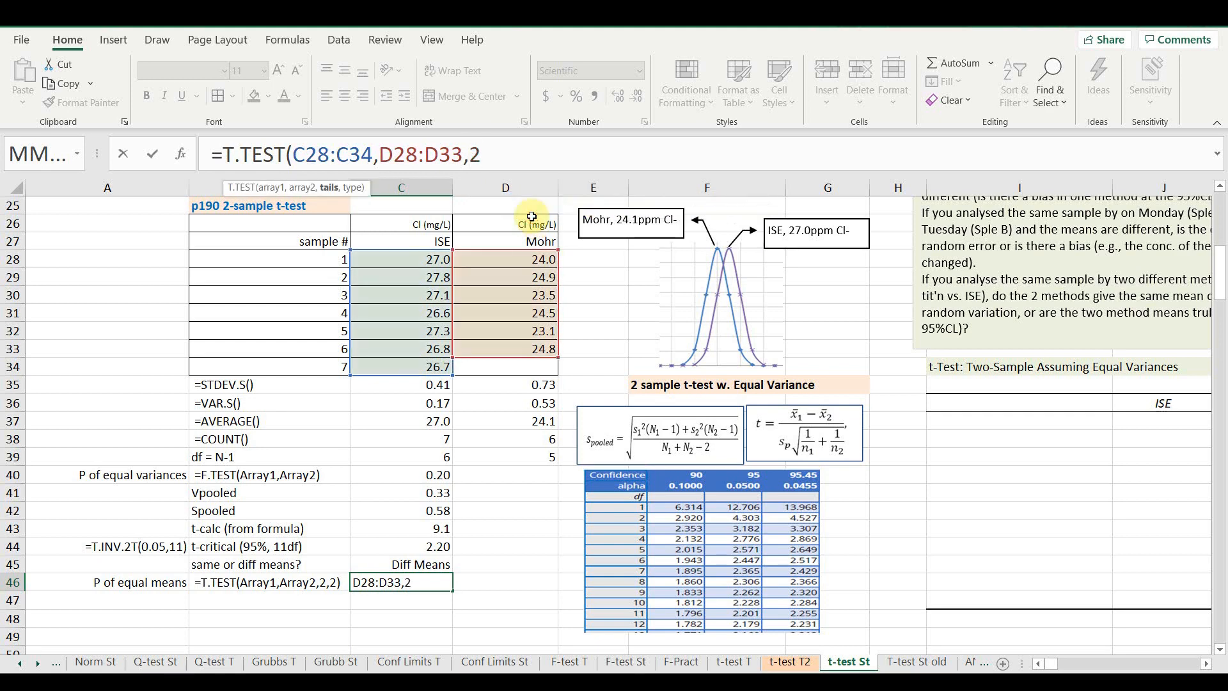
Set the T.TEST type argument to 2 - Two-sample equal variance (homoscedastic) and complete the formula in C46.
{"action": "type", "text": ","}
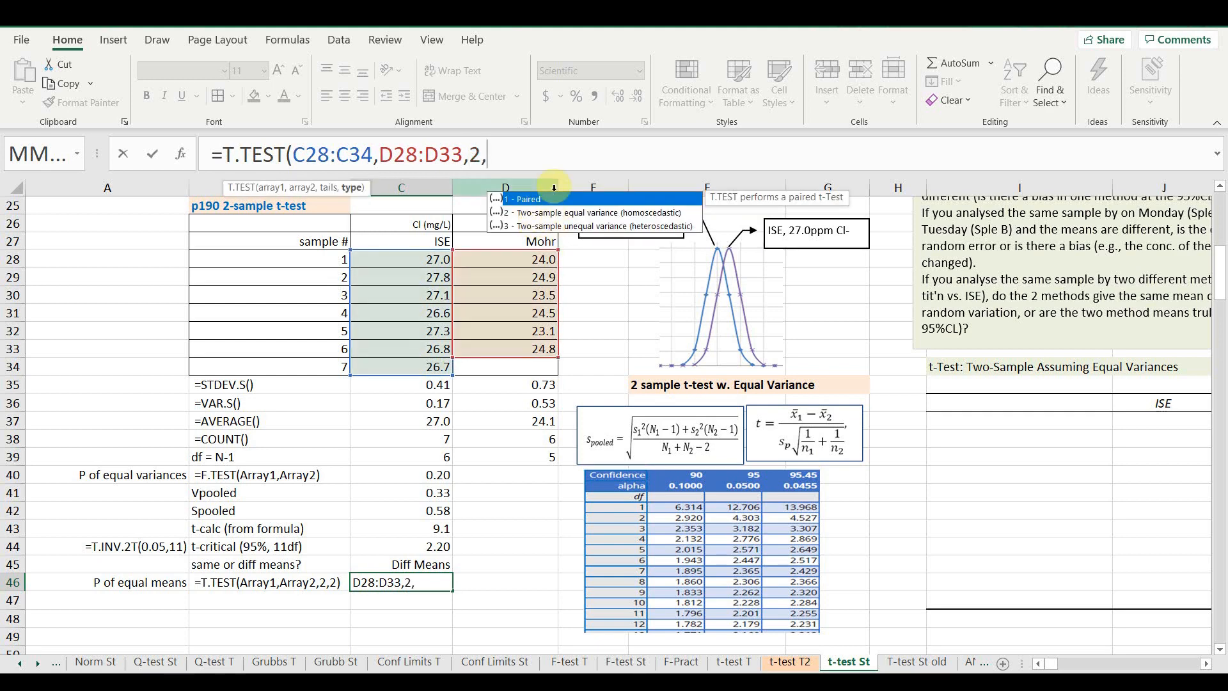
{"action": "left_click", "coordinate": [574, 215]}
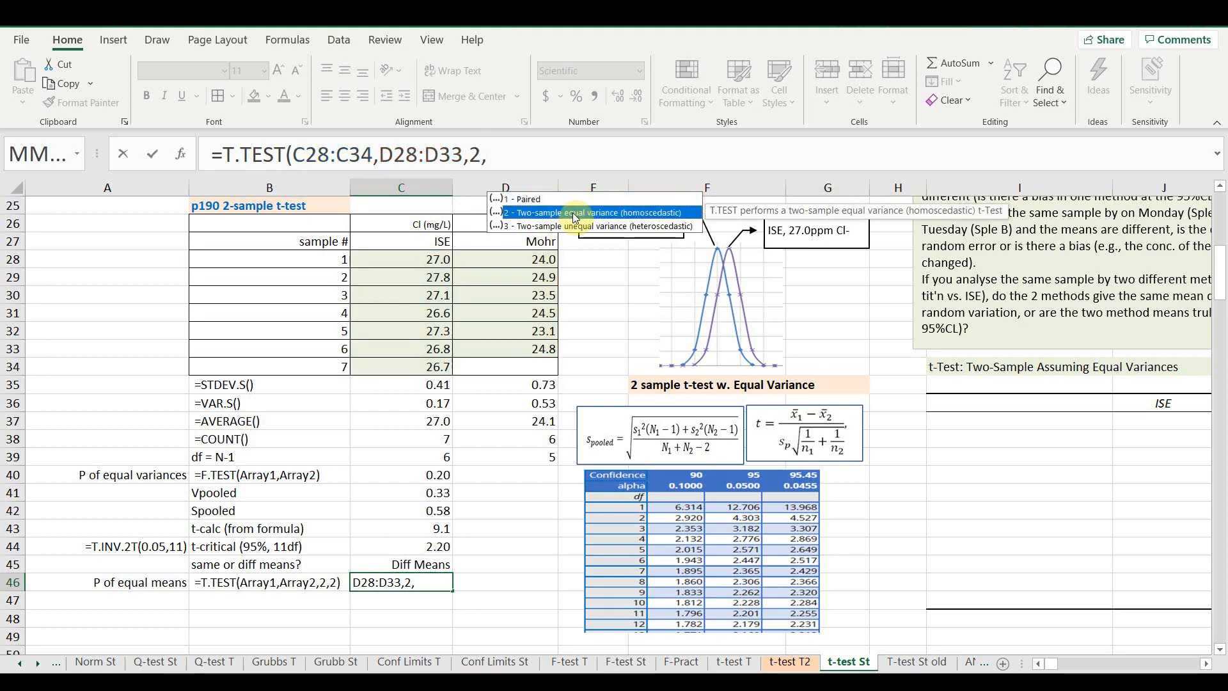
{"action": "double_click", "coordinate": [574, 215]}
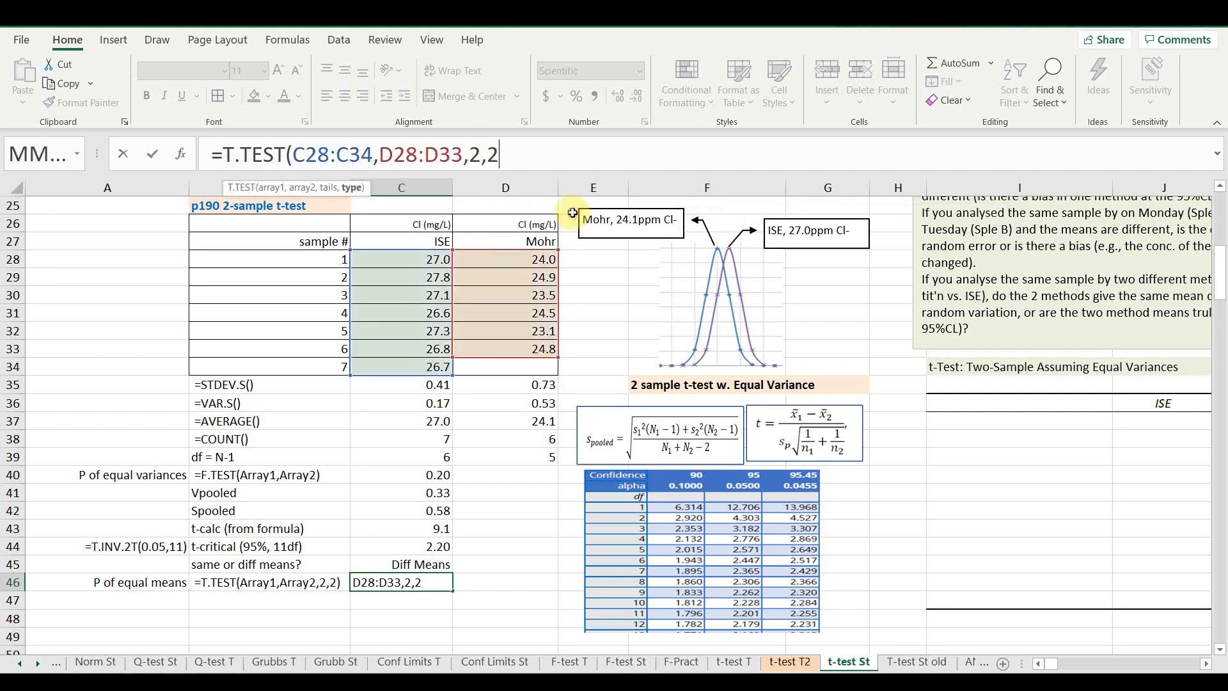
{"action": "type", "text": ")"}
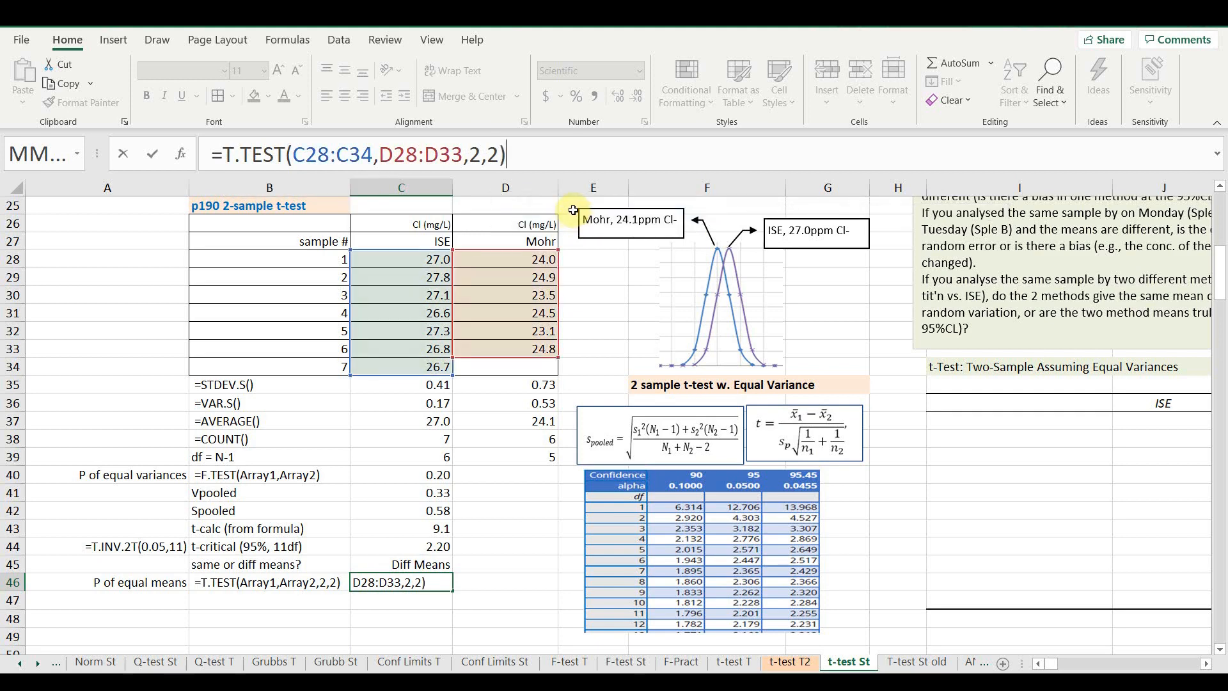
{"action": "key", "text": "Return"}
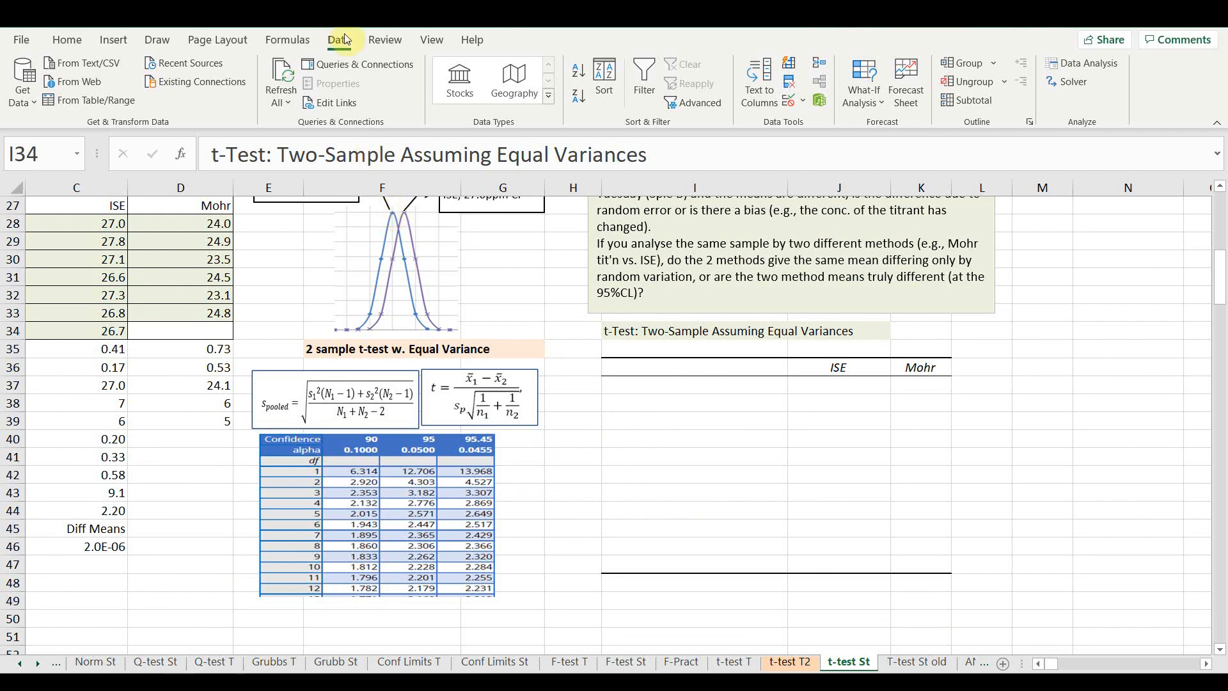
Open the Data Analysis tool t-Test: Two-Sample Assuming Equal Variances.
{"action": "left_click", "coordinate": [1080, 64]}
{"action": "left_click", "coordinate": [1080, 64]}
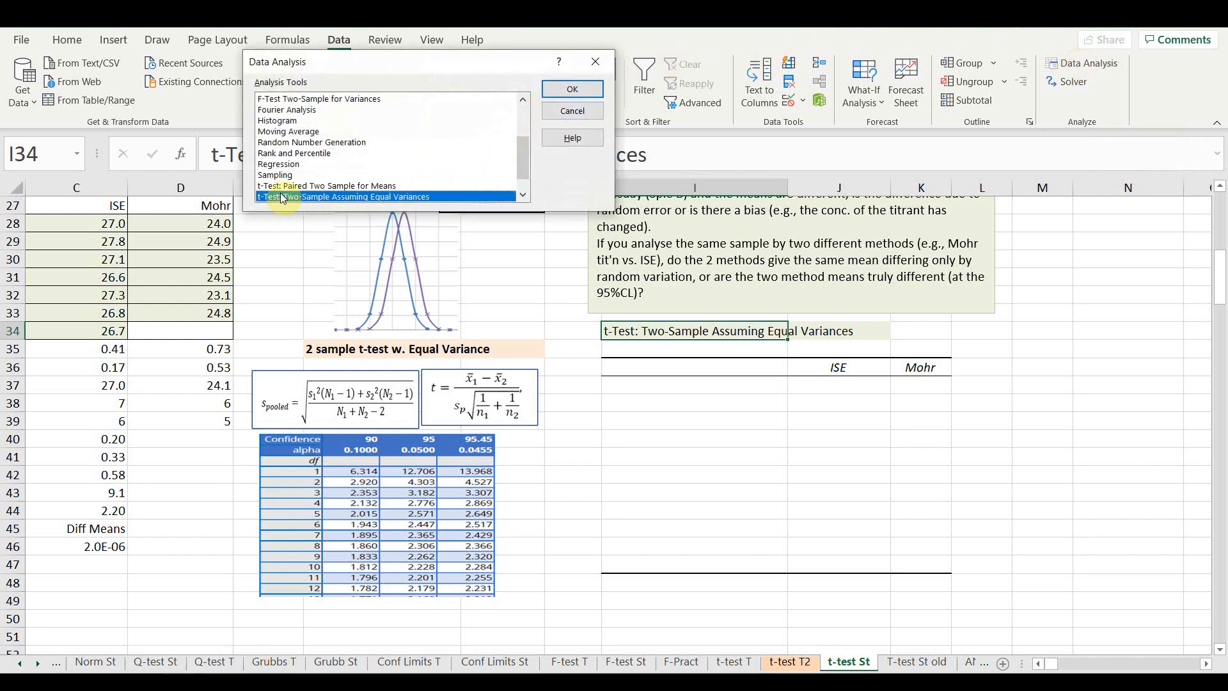
{"action": "left_click", "coordinate": [523, 194]}
{"action": "left_click", "coordinate": [524, 194]}
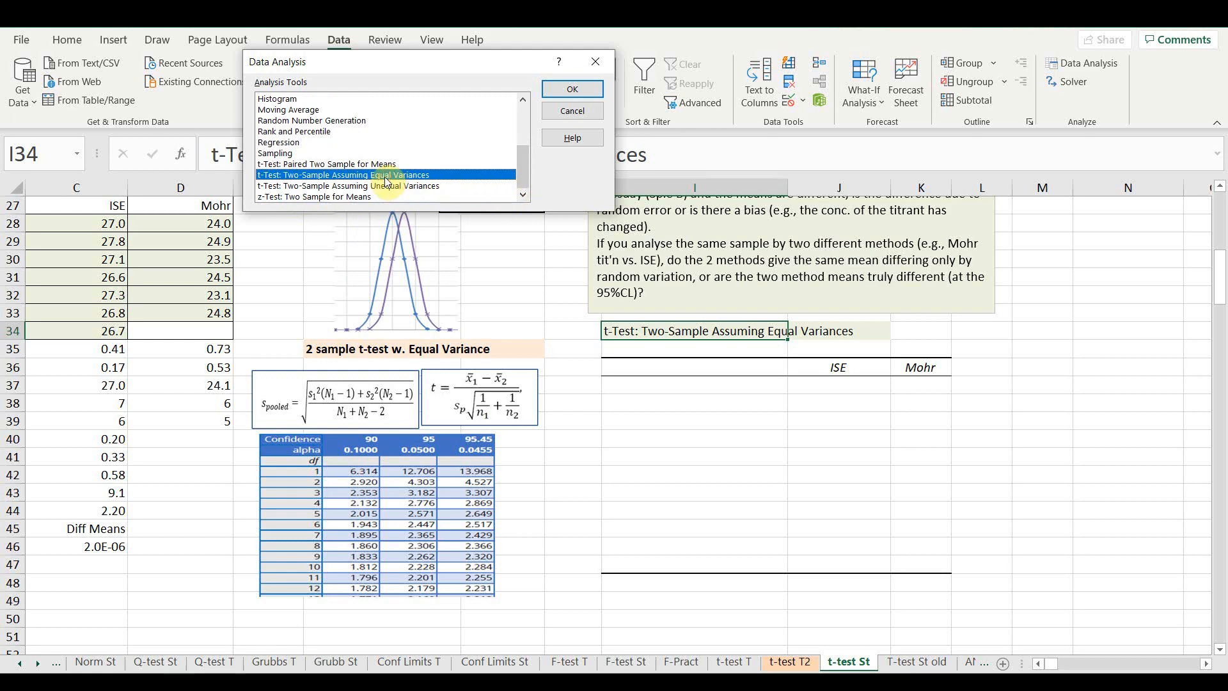
{"action": "left_click", "coordinate": [563, 89]}
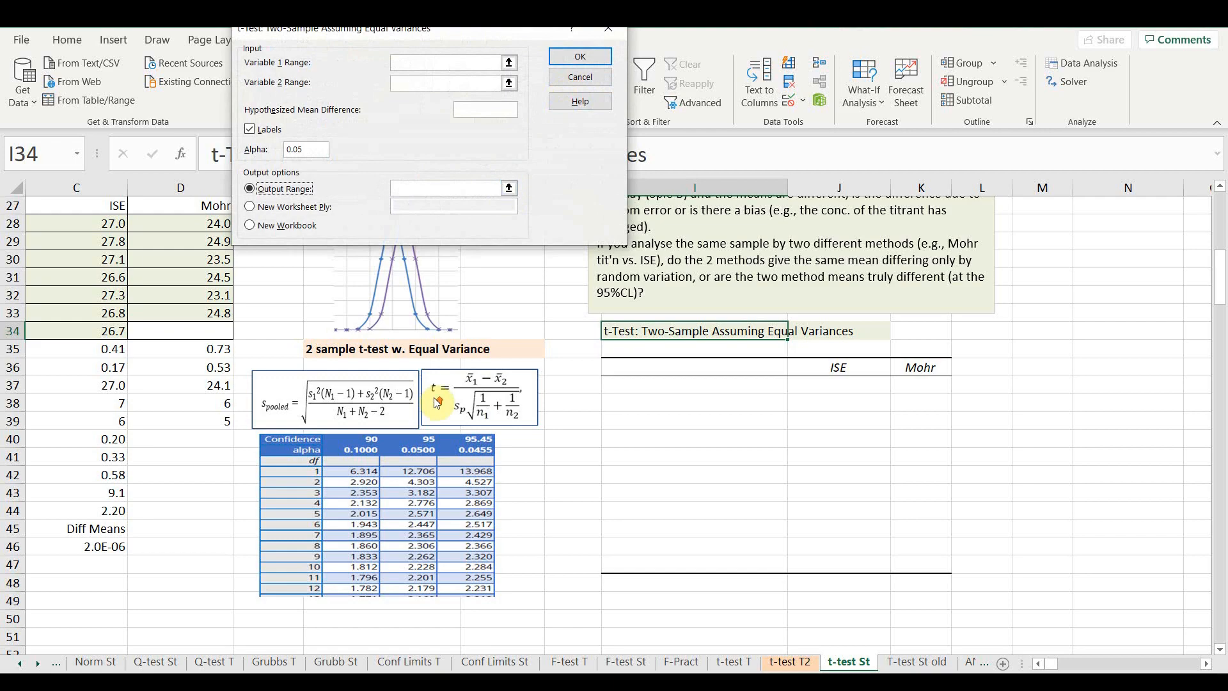
Set the Variable 1 range to the ISE column C27:C34 and the Variable 2 range to the Mohr column D27:D33.
{"action": "left_click", "coordinate": [1039, 665]}
{"action": "scroll", "coordinate": [473, 422], "scroll_direction": "up", "scroll_amount": 2}
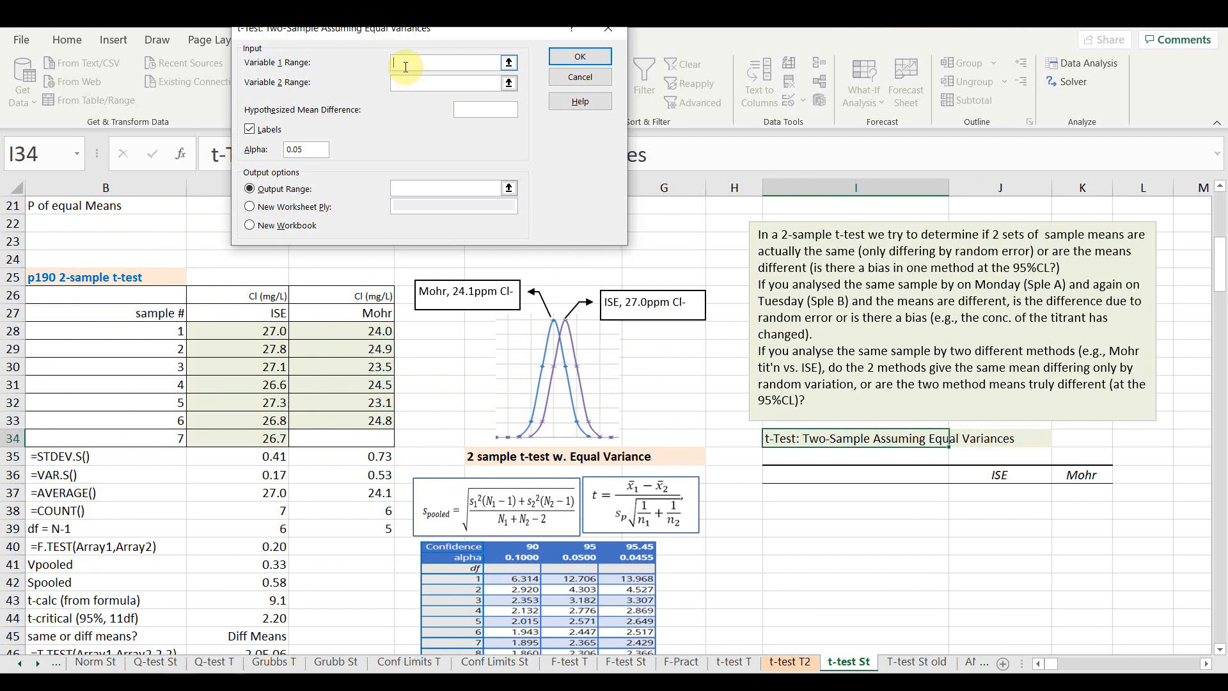
{"action": "left_click_drag", "start_coordinate": [238, 439], "coordinate": [228, 312]}
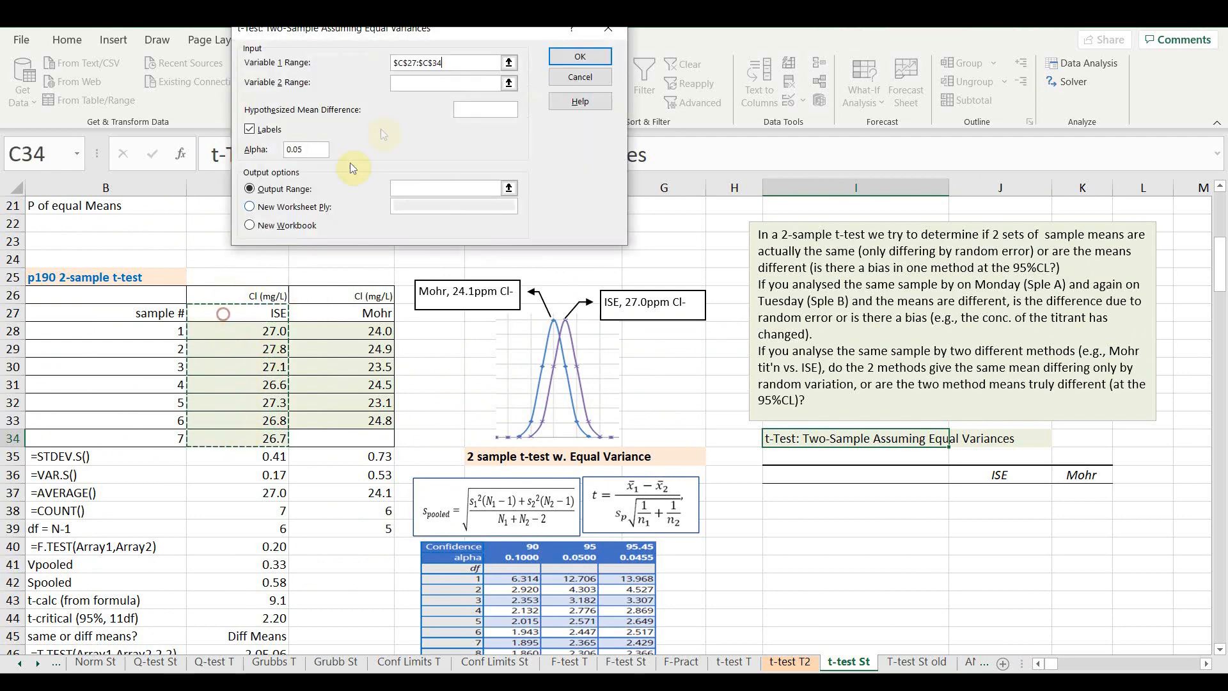
{"action": "left_click", "coordinate": [416, 85]}
{"action": "left_click_drag", "start_coordinate": [384, 421], "coordinate": [374, 311]}
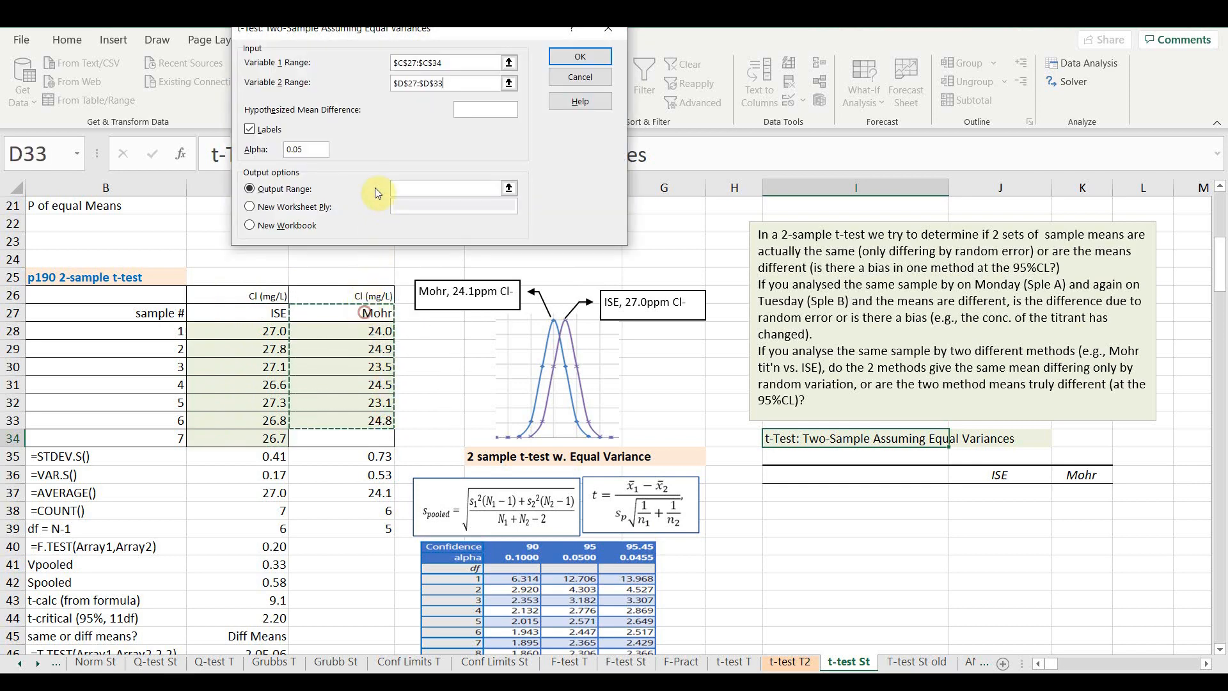
Keep Labels enabled, set the output range to I34, and run the t-test, overwriting the existing data there.
{"action": "left_click", "coordinate": [248, 131]}
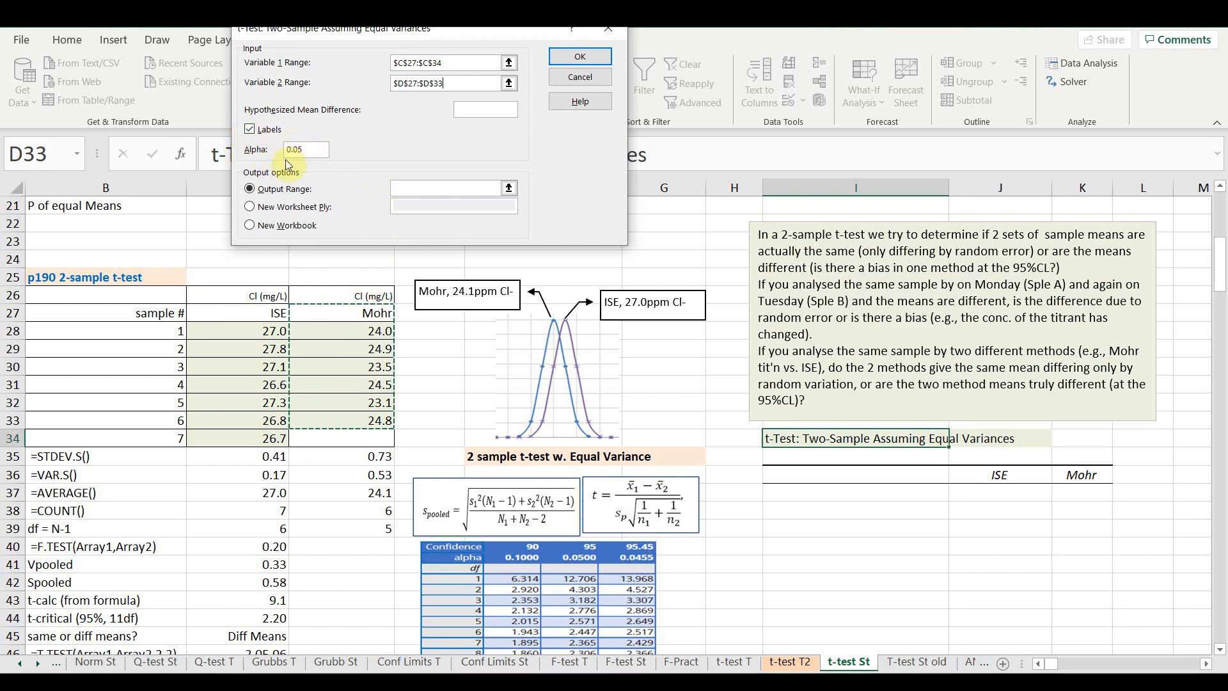
{"action": "left_click", "coordinate": [410, 189]}
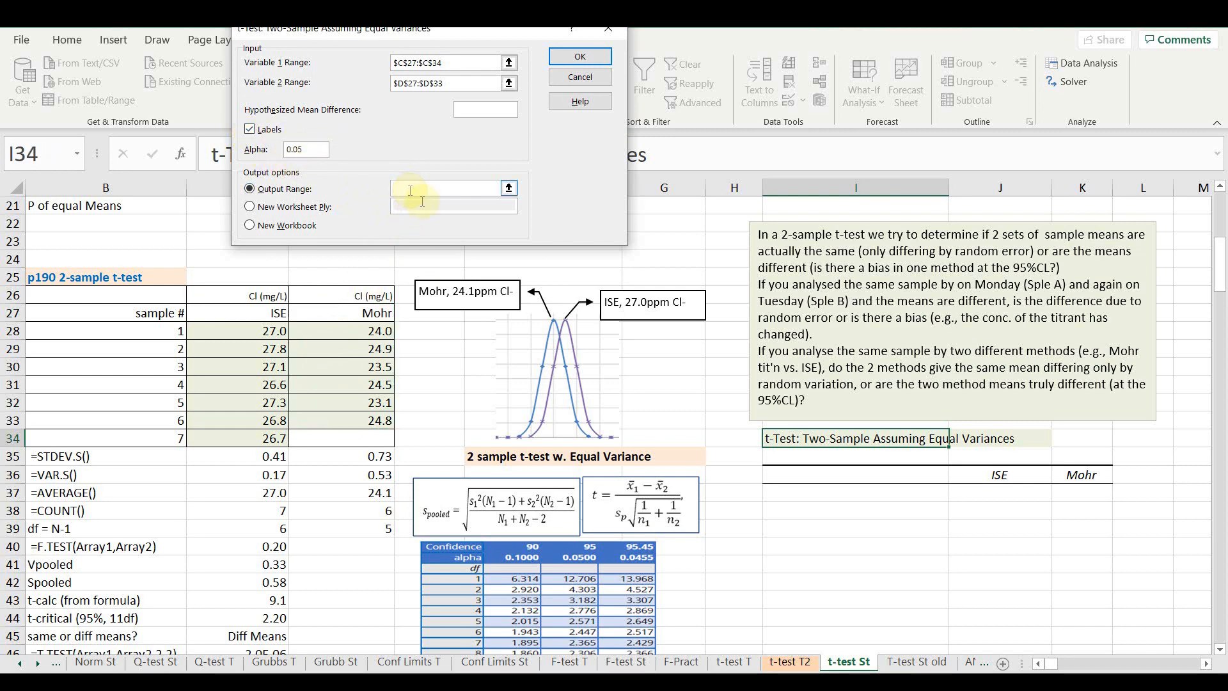
{"action": "left_click", "coordinate": [807, 441]}
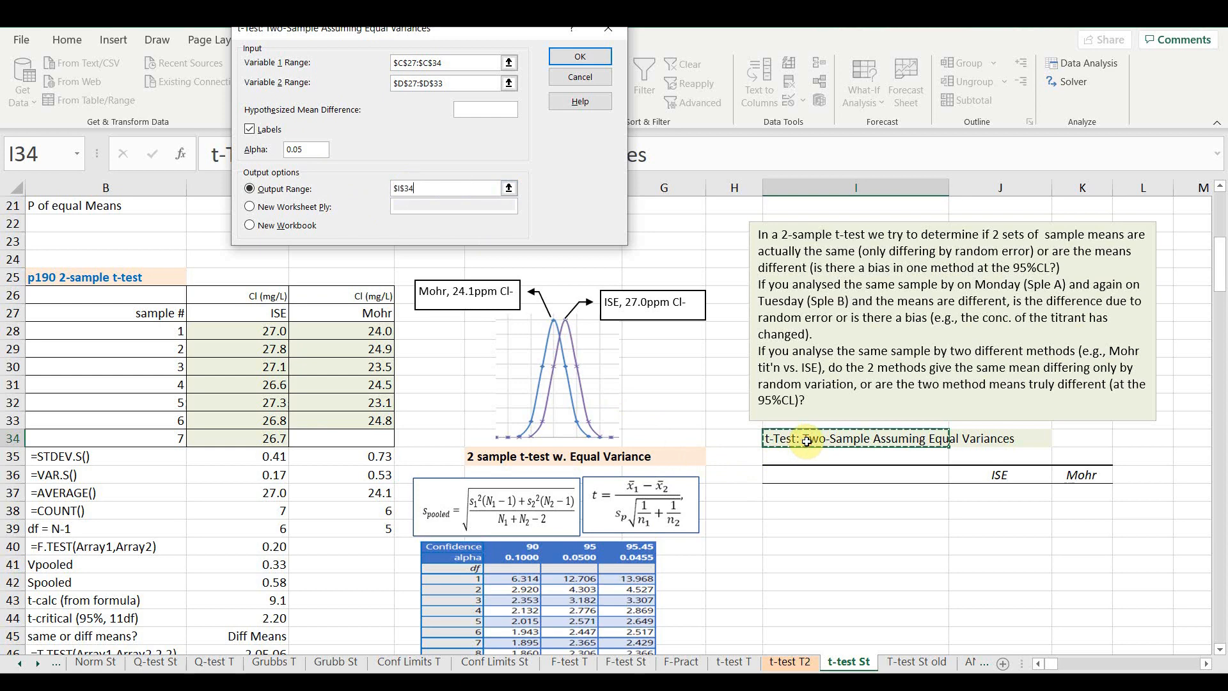
{"action": "left_click", "coordinate": [605, 61]}
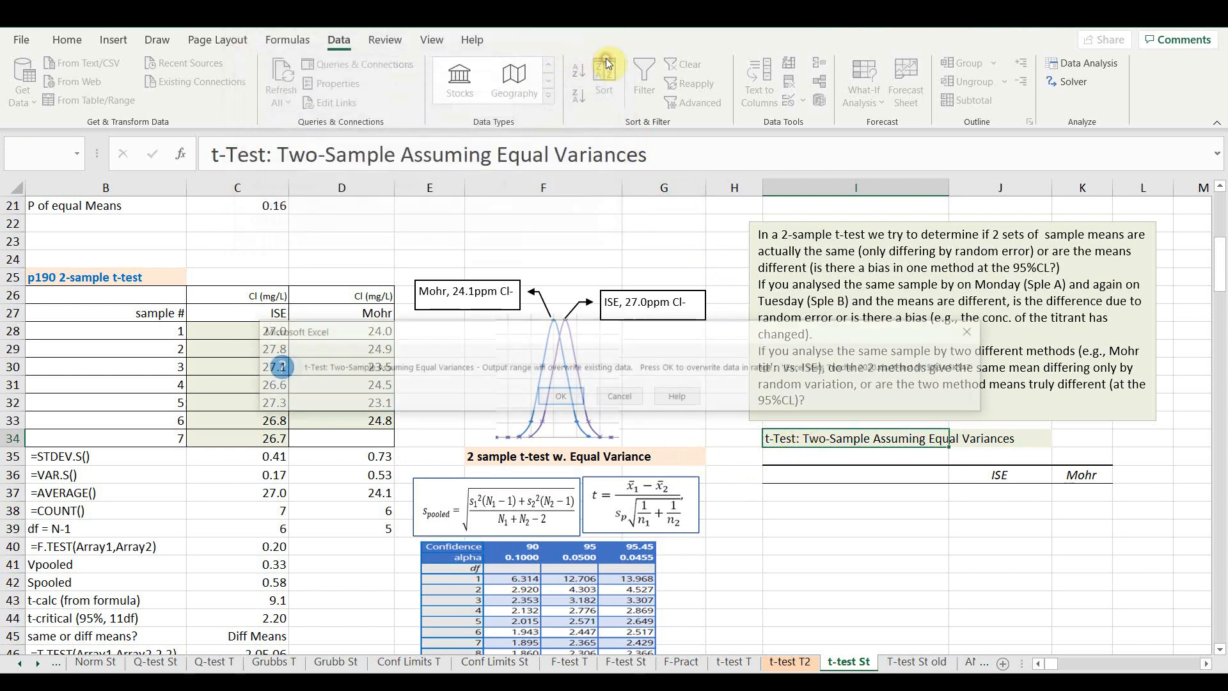
{"action": "left_click", "coordinate": [558, 400]}
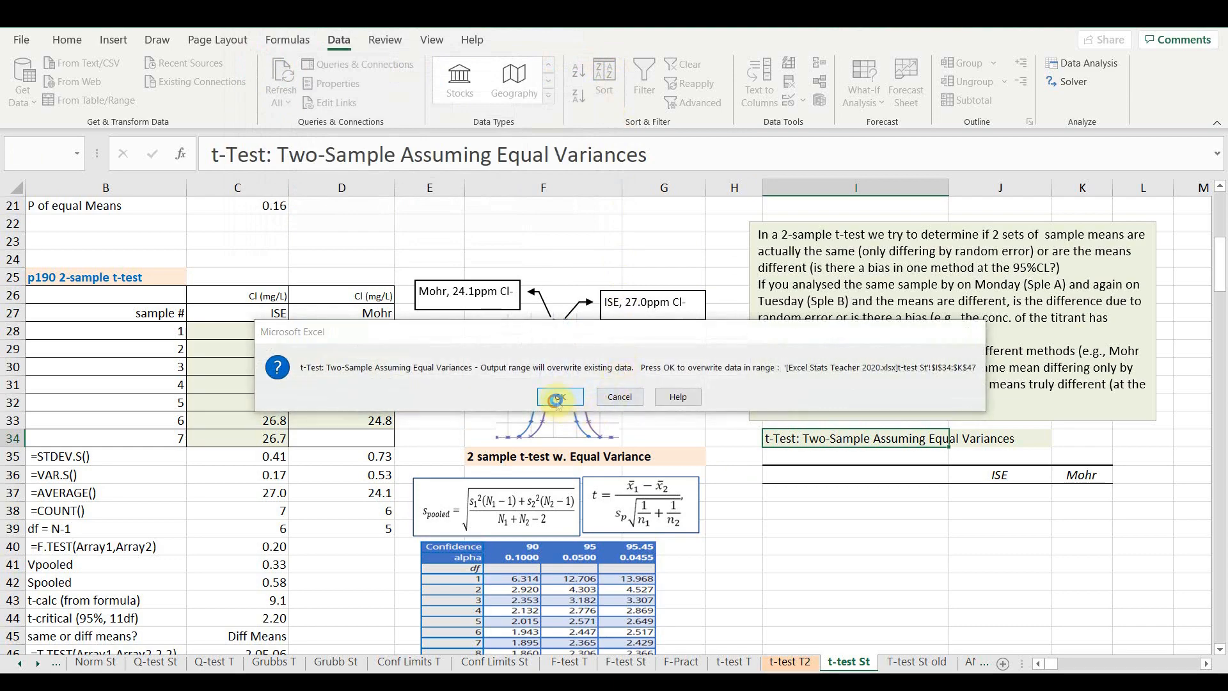
{"action": "scroll", "coordinate": [1165, 557], "scroll_direction": "down", "scroll_amount": 3}
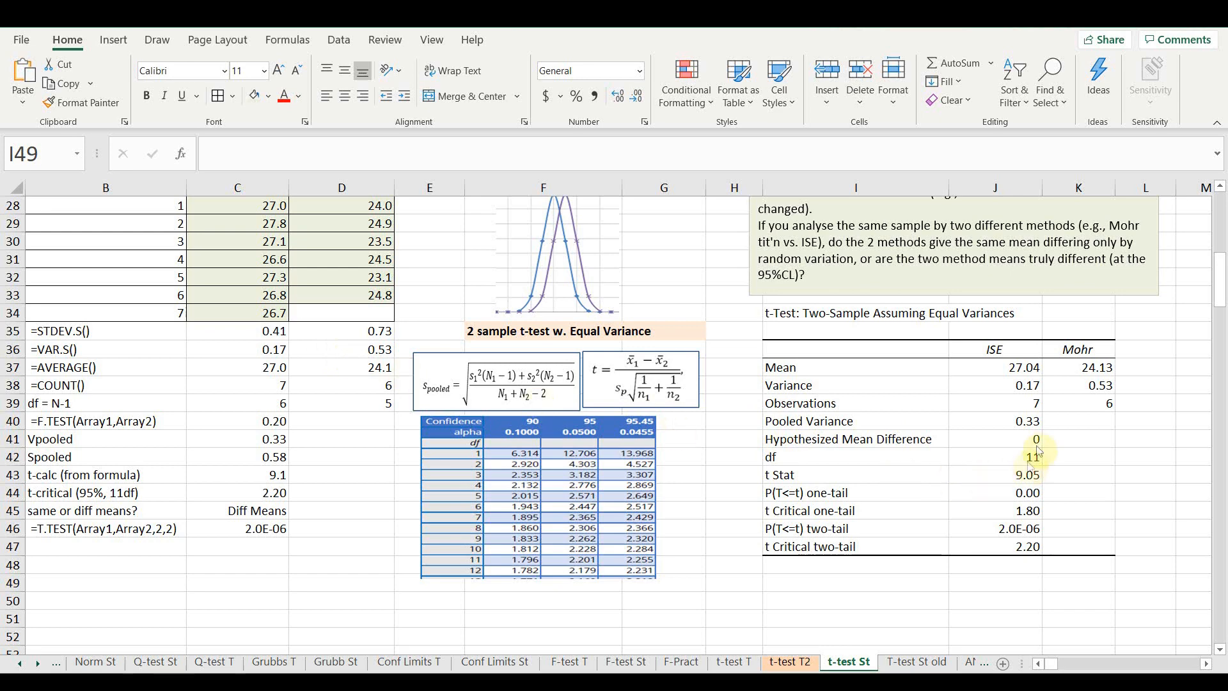
Compare the t-test output's pooled variance, df, t Stat and two-tail critical t with the worksheet's Vpooled and t-calc formulas.
{"action": "left_click", "coordinate": [1003, 426]}
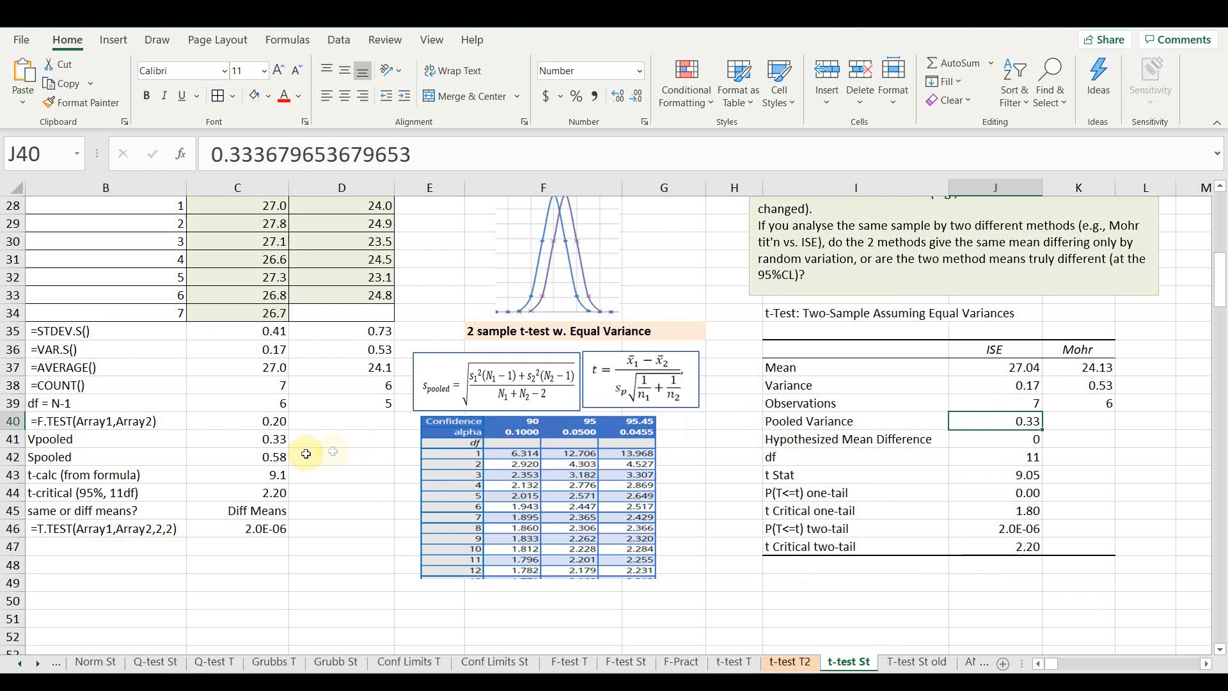
{"action": "left_click", "coordinate": [259, 438]}
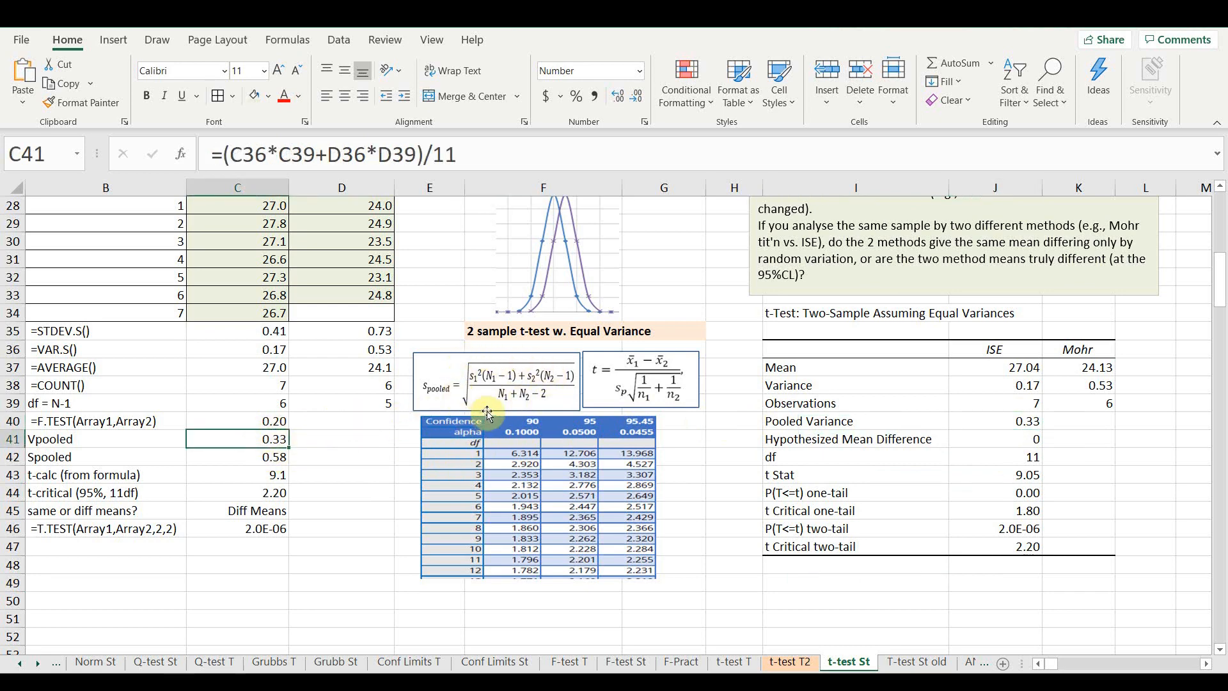
{"action": "left_click", "coordinate": [1012, 454]}
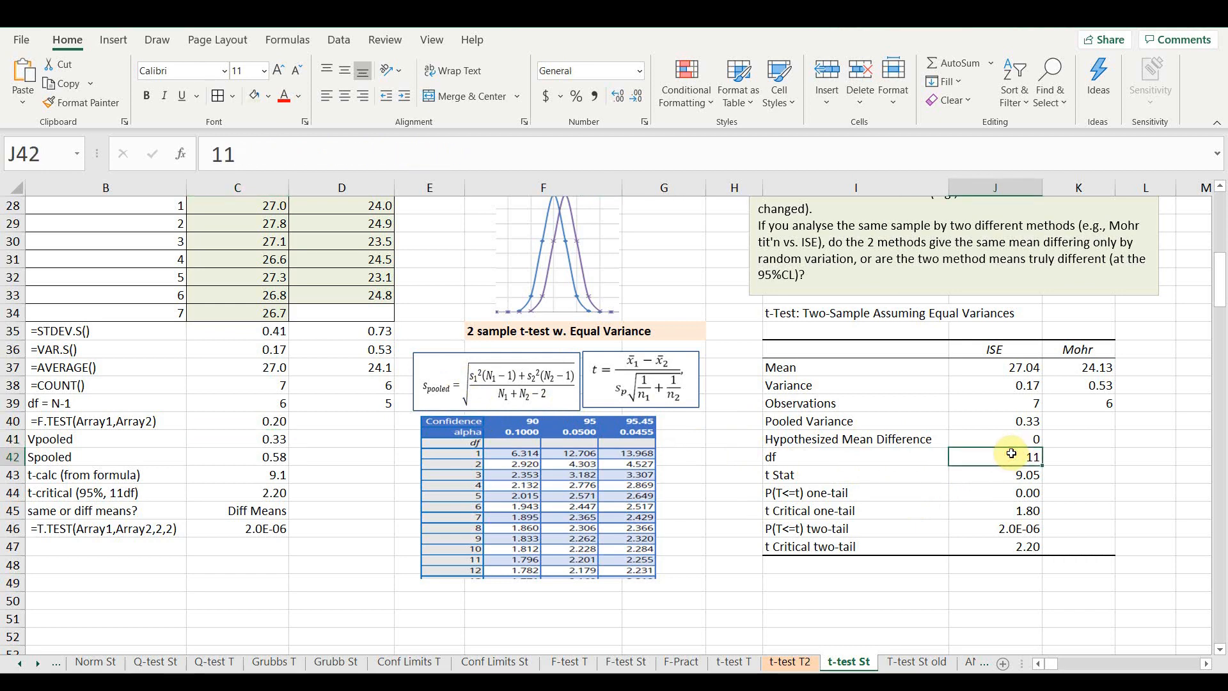
{"action": "left_click", "coordinate": [1000, 476]}
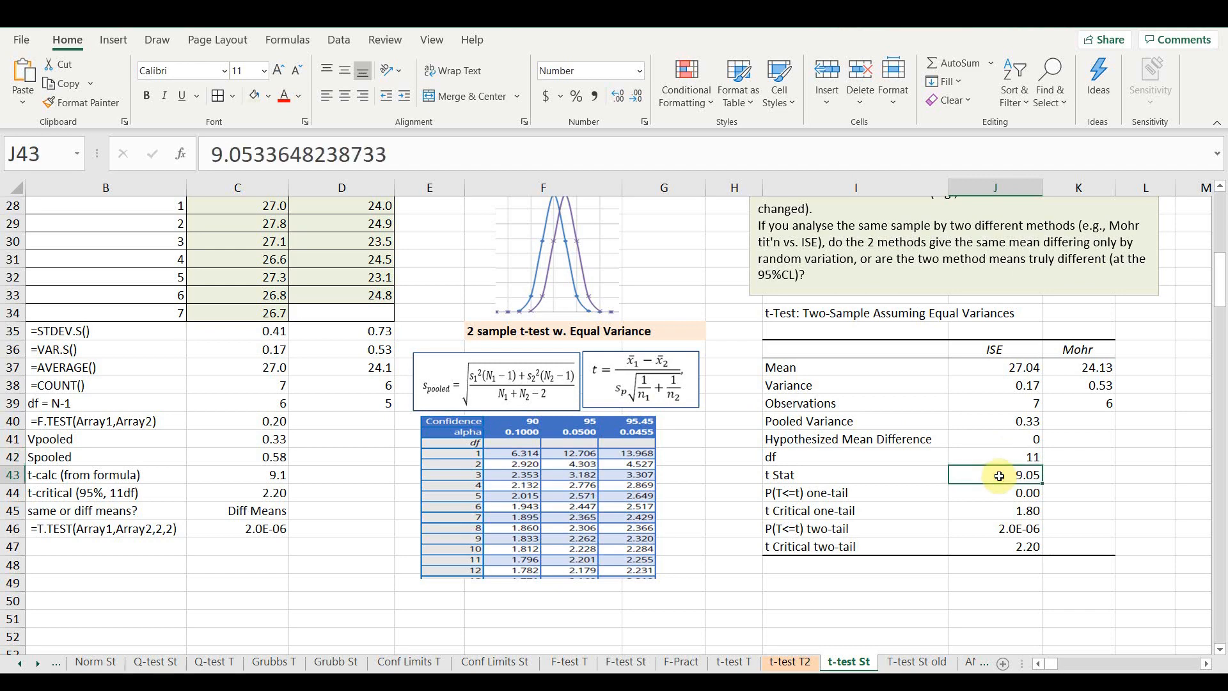
{"action": "left_click", "coordinate": [254, 474]}
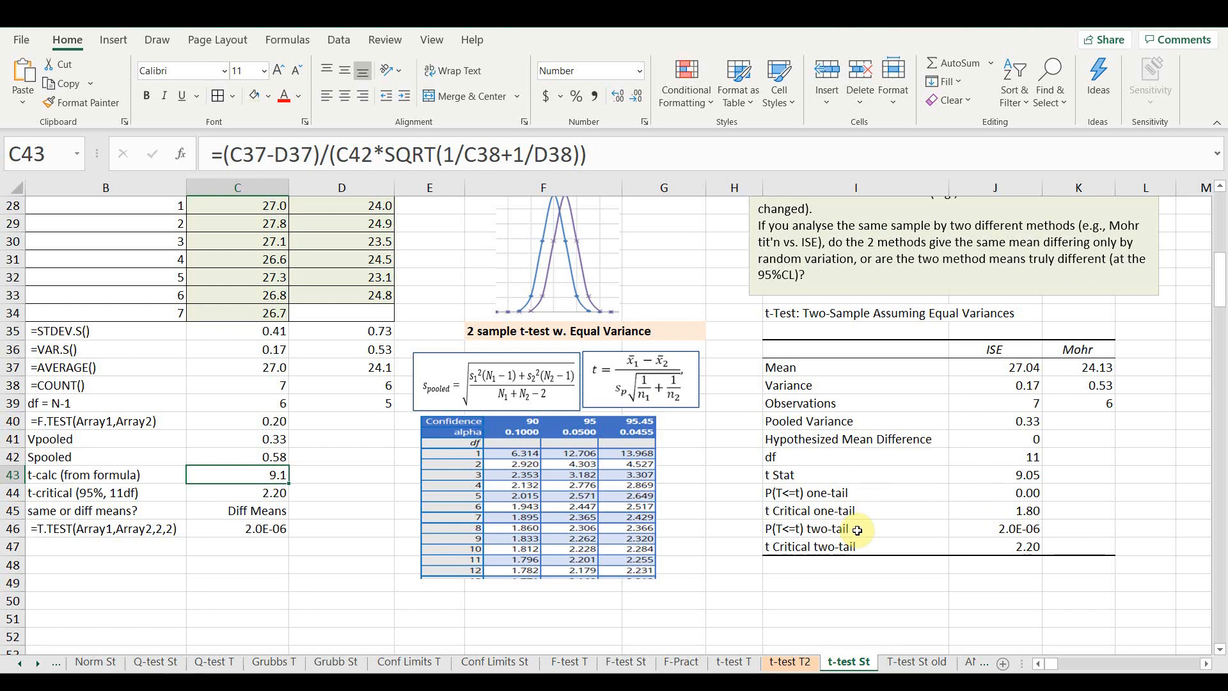
{"action": "left_click", "coordinate": [998, 547]}
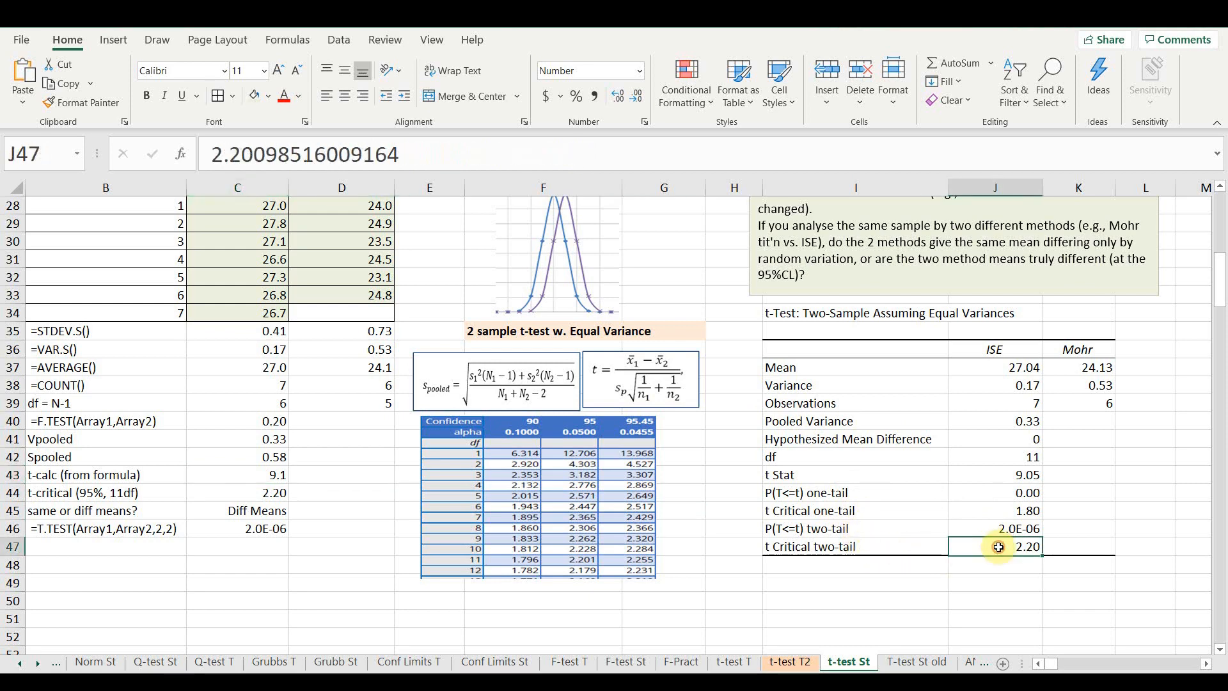
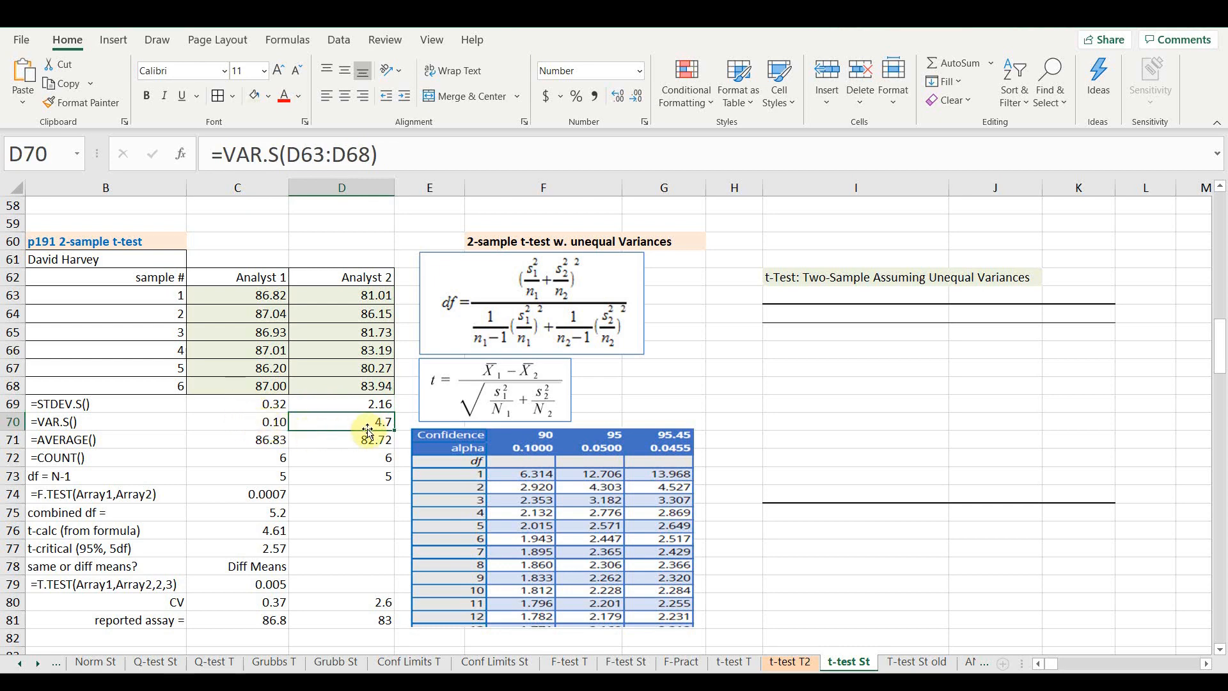
Review the averages, df = N-1 values and F.TEST formula for Analyst 1 and Analyst 2 in the unequal-variance section.
{"action": "left_click", "coordinate": [224, 441]}
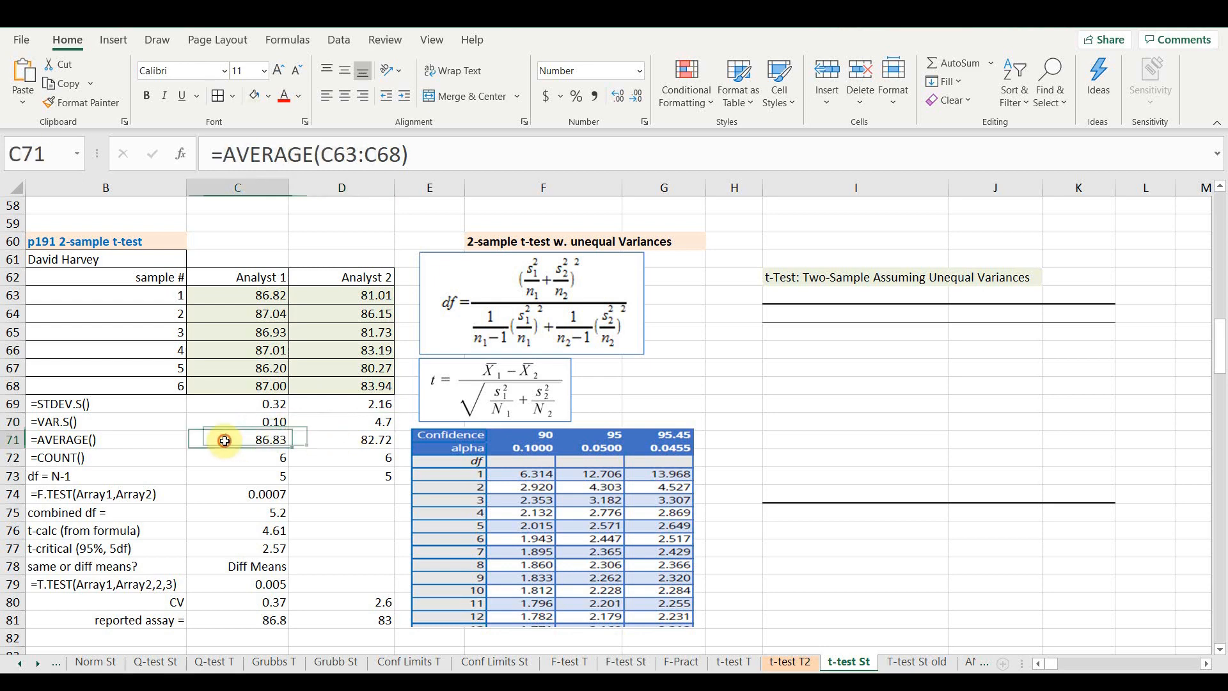
{"action": "left_click", "coordinate": [323, 438]}
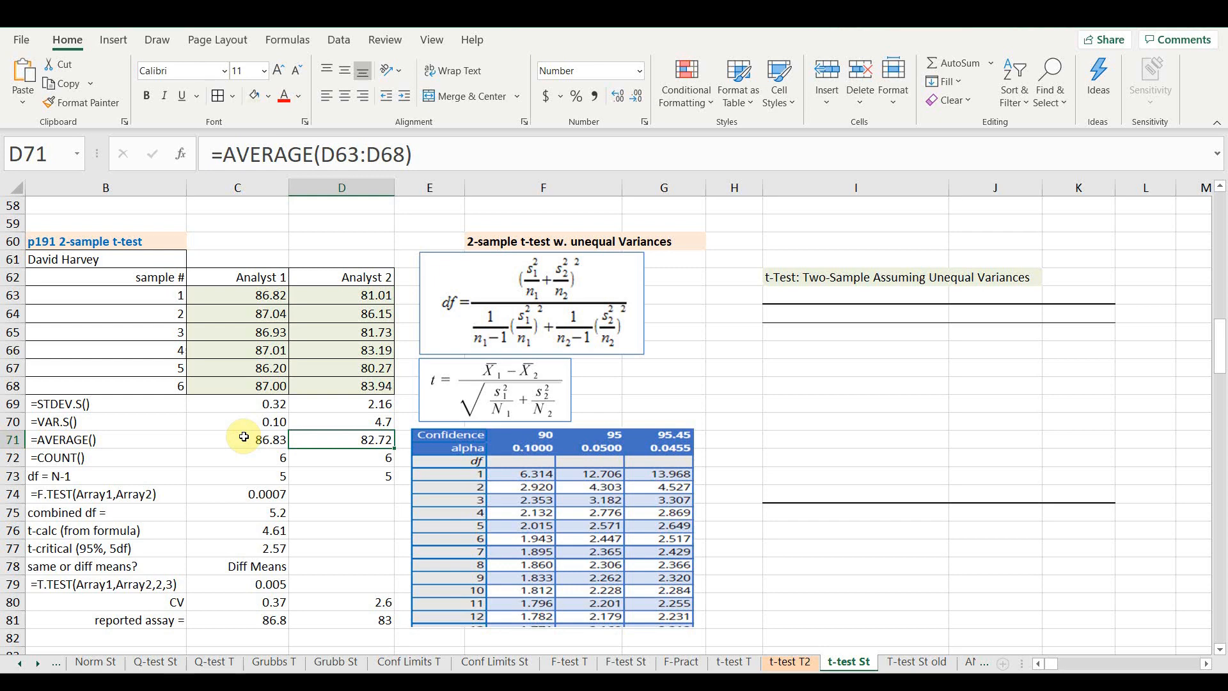
{"action": "left_click_drag", "start_coordinate": [256, 456], "coordinate": [306, 480]}
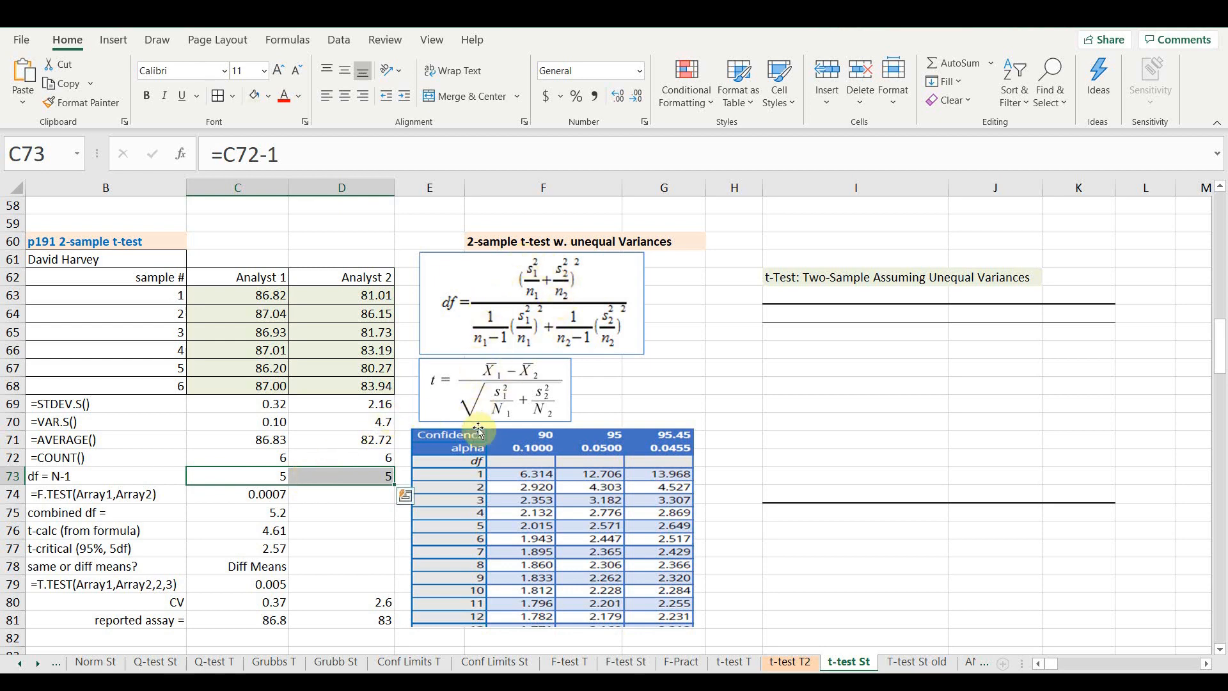
{"action": "left_click", "coordinate": [272, 493]}
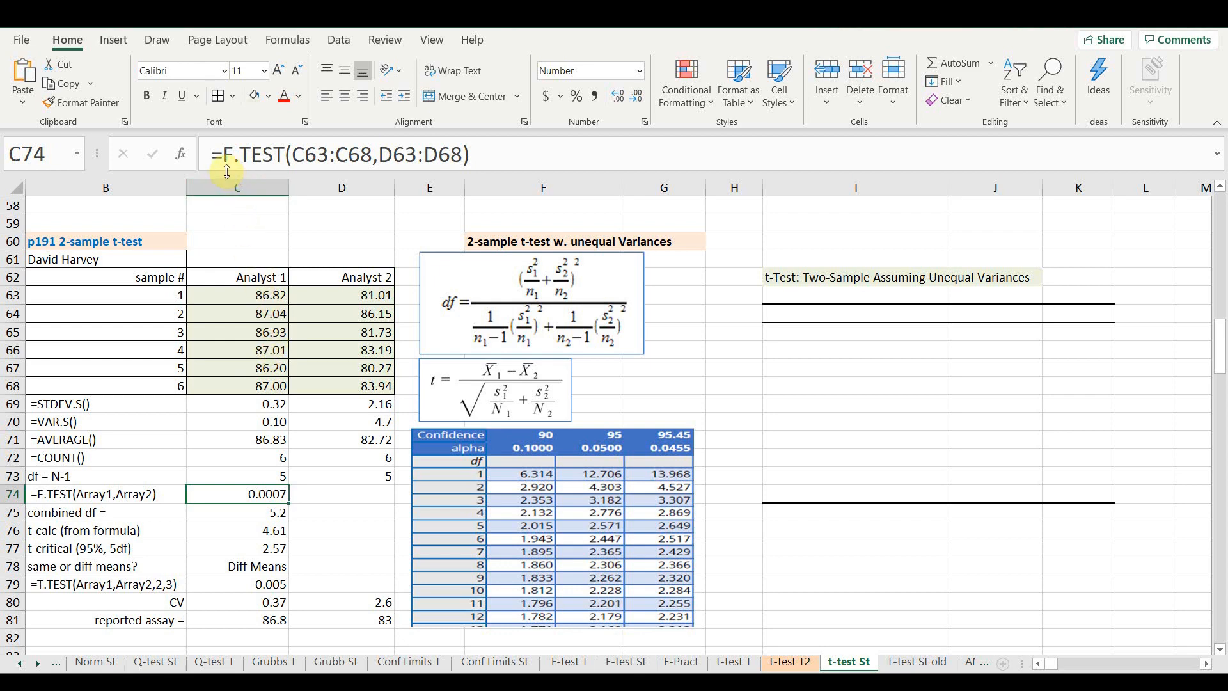
{"action": "left_click", "coordinate": [457, 158]}
{"action": "left_click", "coordinate": [275, 512]}
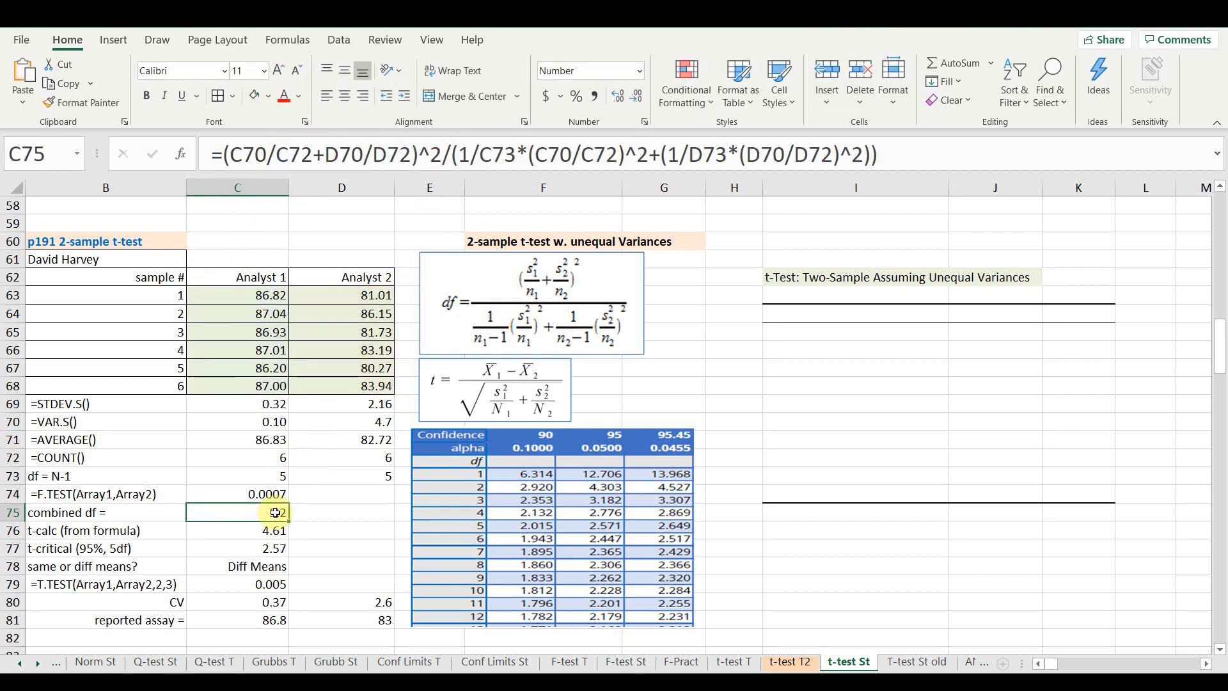
{"action": "left_click", "coordinate": [273, 494]}
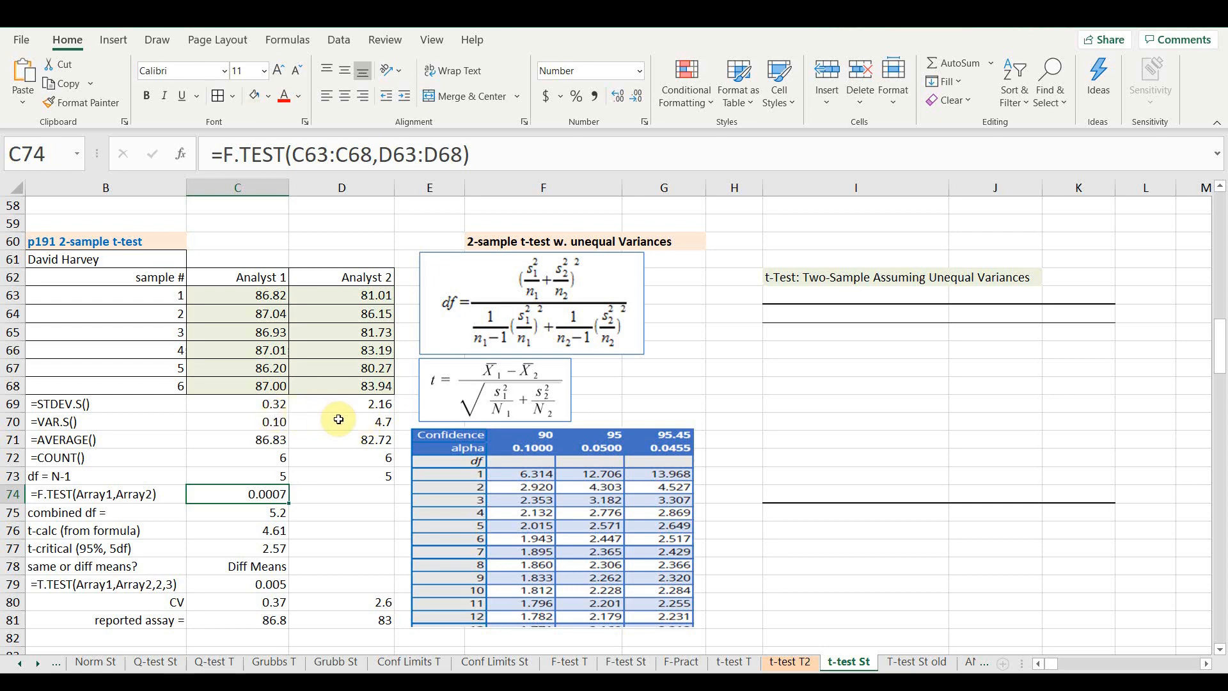
Inspect the combined df formula in C75 and its cell references against the unequal-variance df equation.
{"action": "left_click", "coordinate": [248, 514]}
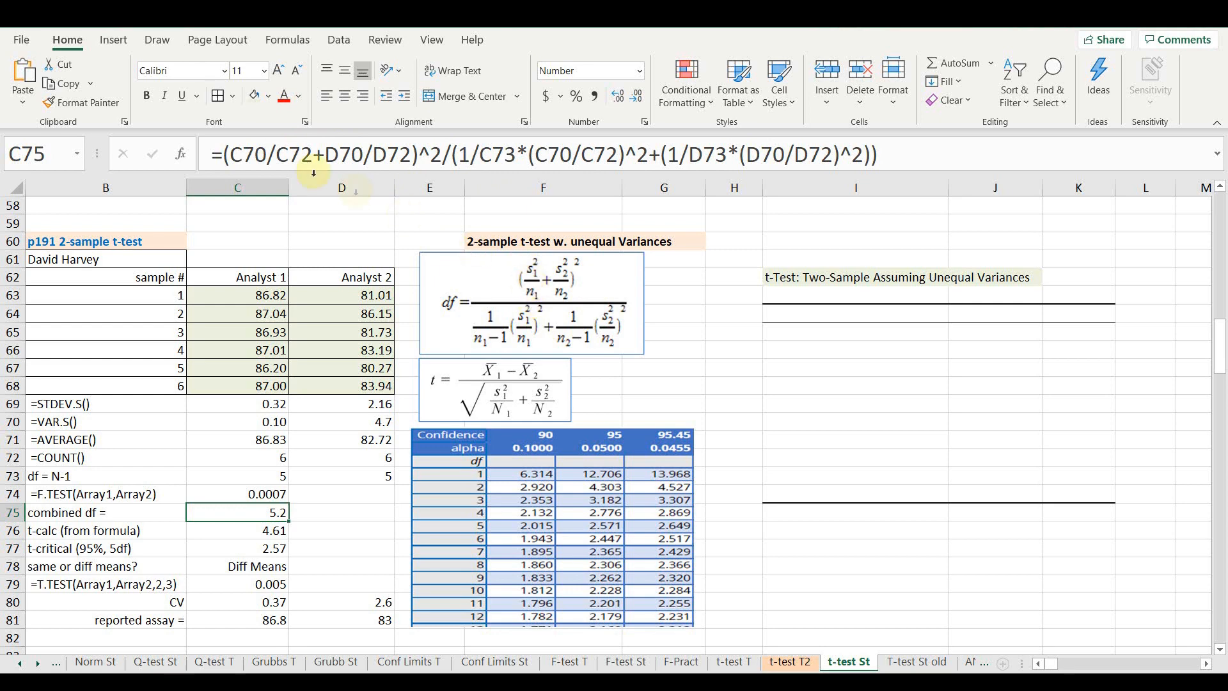
{"action": "left_click", "coordinate": [251, 154]}
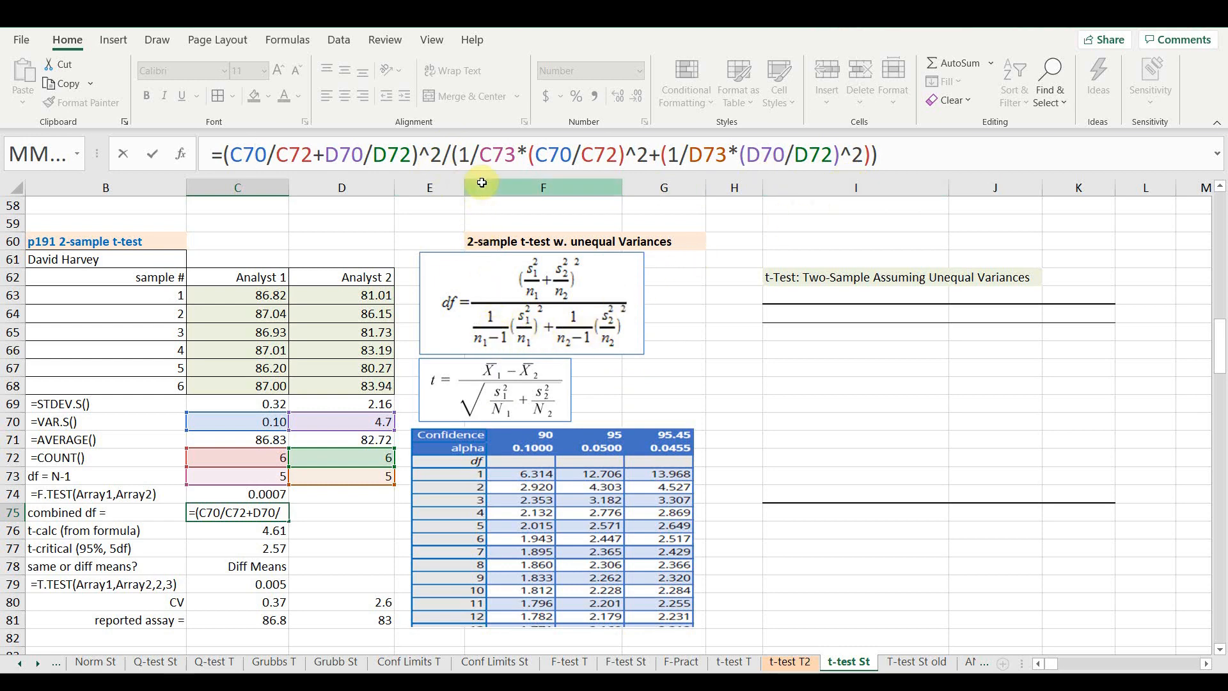
{"action": "left_click", "coordinate": [490, 154]}
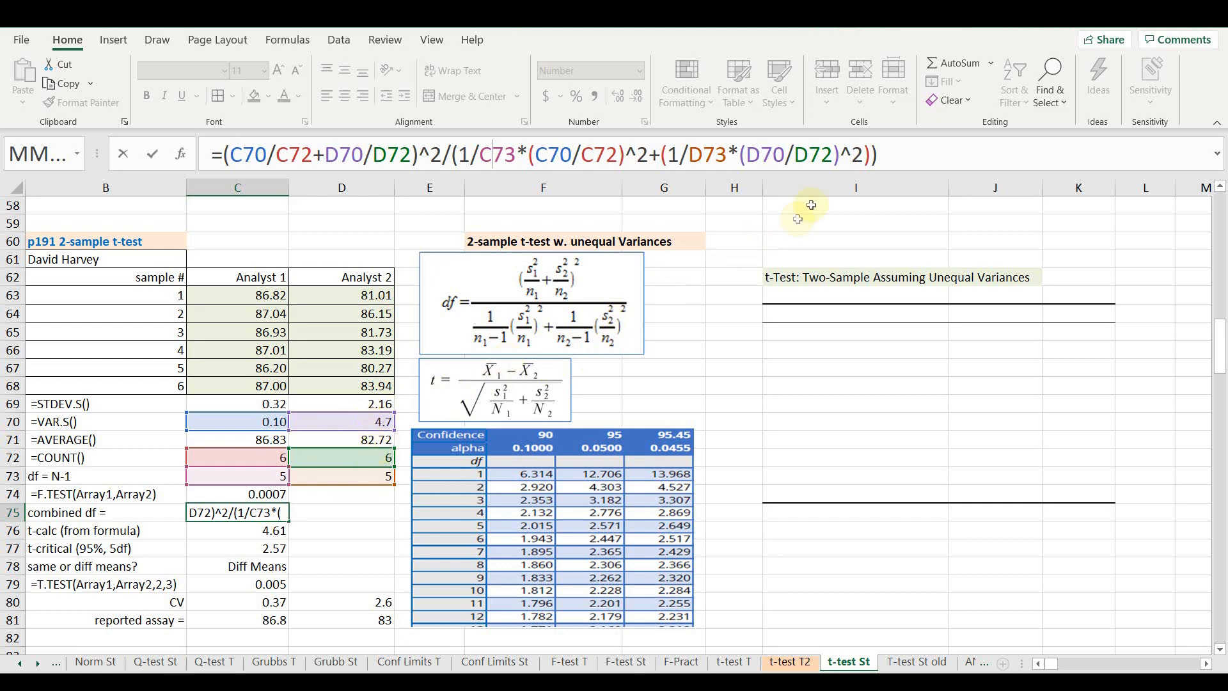
{"action": "key", "text": "Return"}
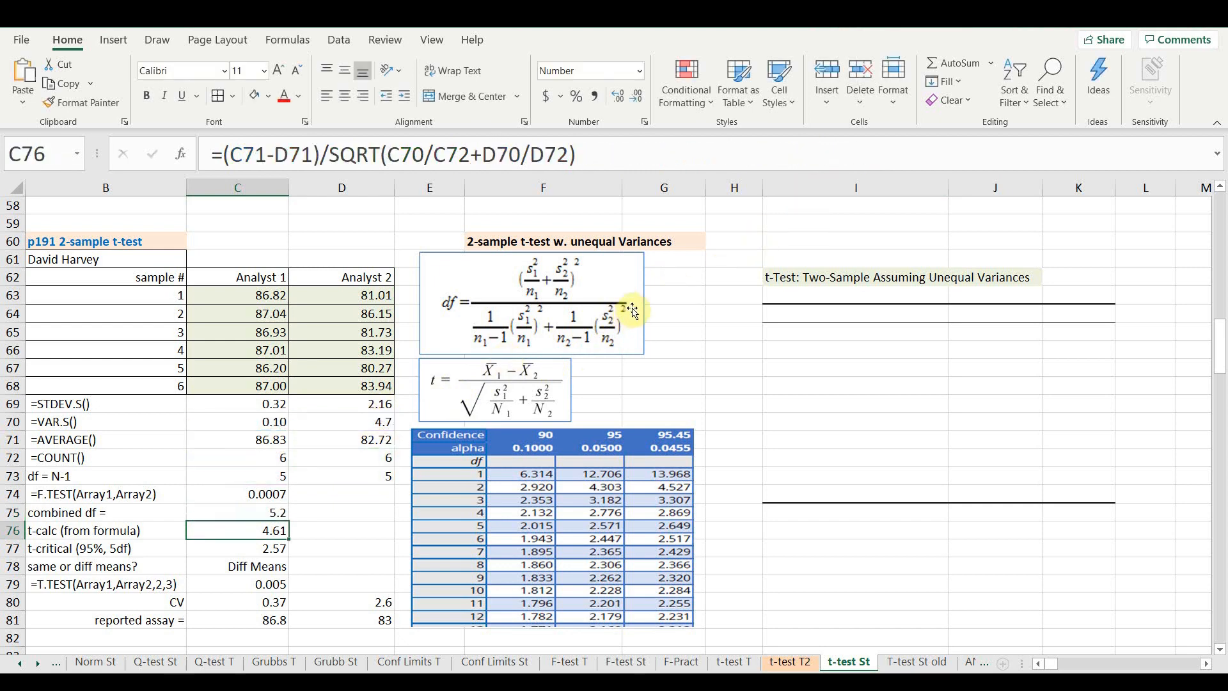
{"action": "left_click", "coordinate": [280, 515]}
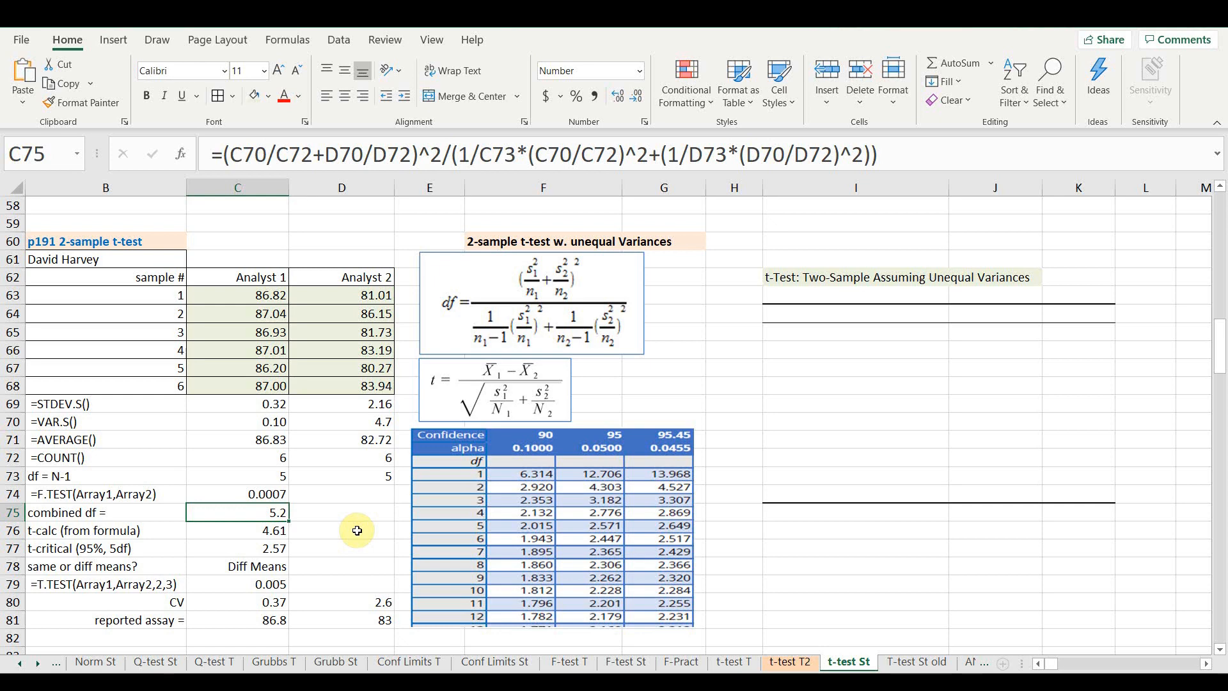
Examine the t-calc, t-critical and same-or-different means formulas in C76 through C78.
{"action": "scroll", "coordinate": [396, 530], "scroll_direction": "left", "scroll_amount": 1}
{"action": "left_click", "coordinate": [436, 528]}
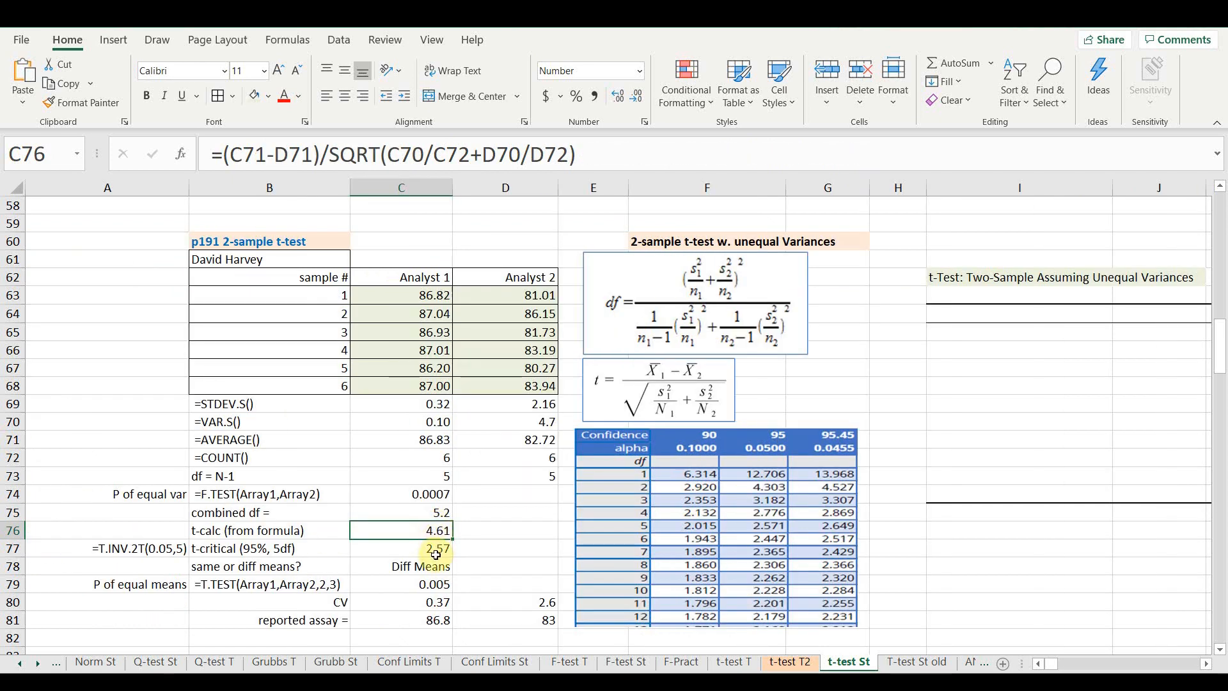
{"action": "left_click", "coordinate": [442, 545]}
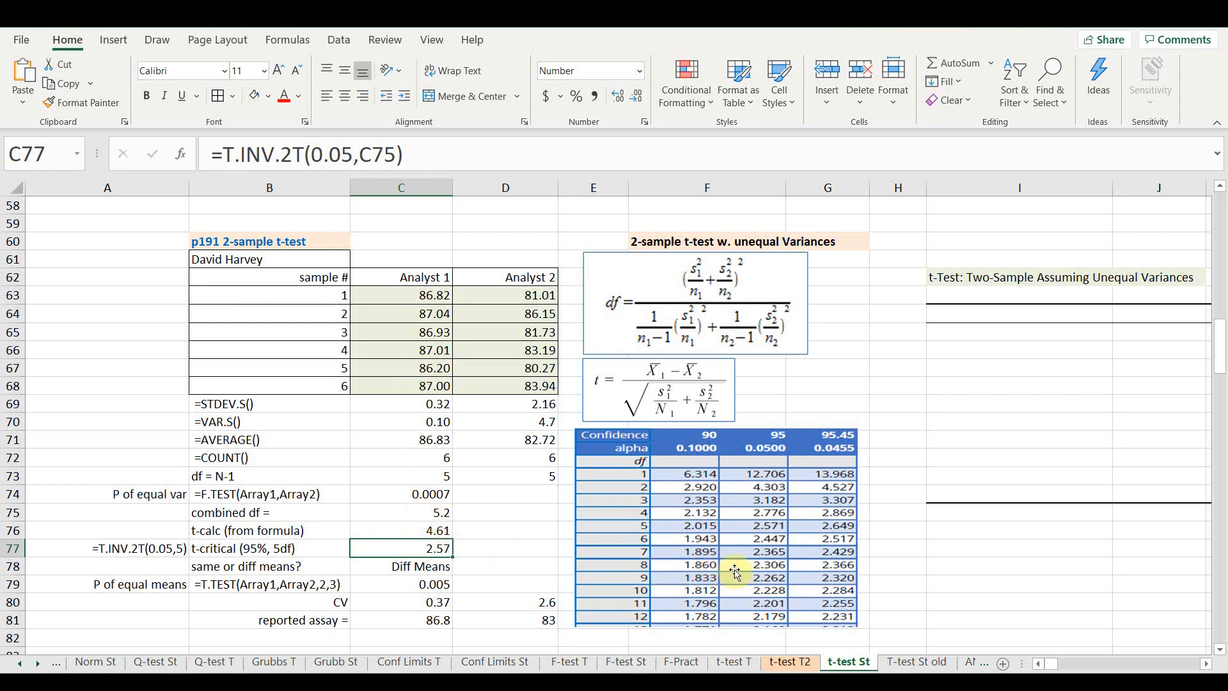
{"action": "left_click", "coordinate": [399, 531]}
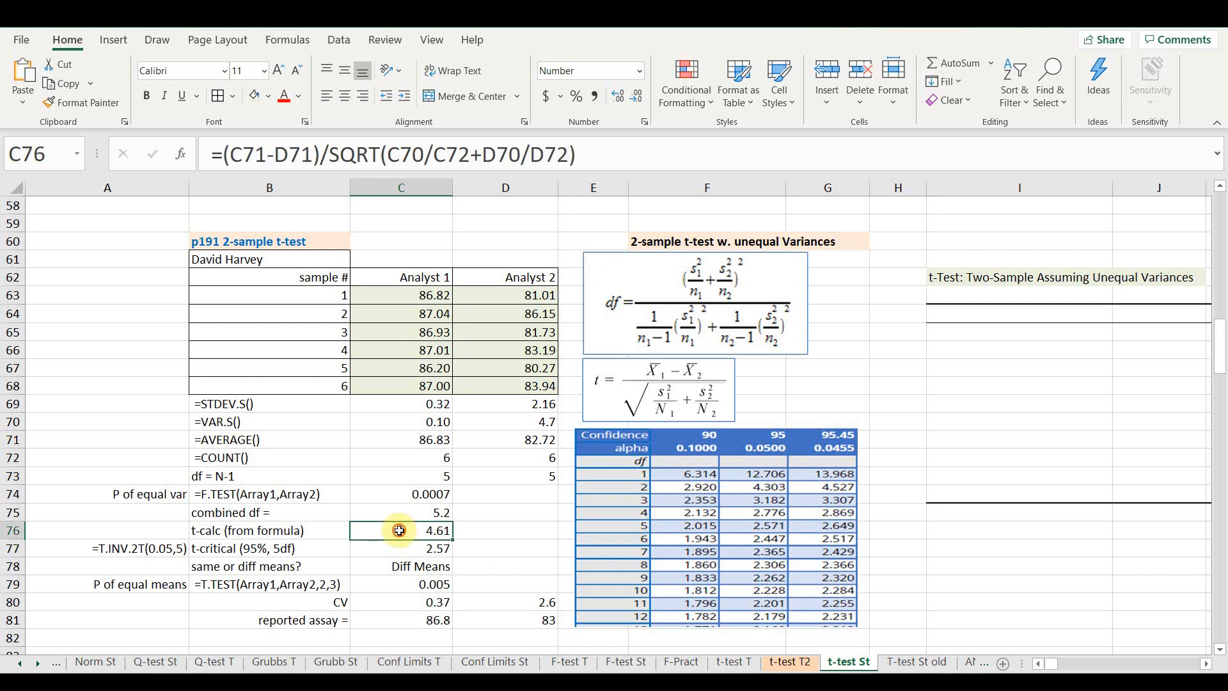
{"action": "left_click", "coordinate": [404, 548]}
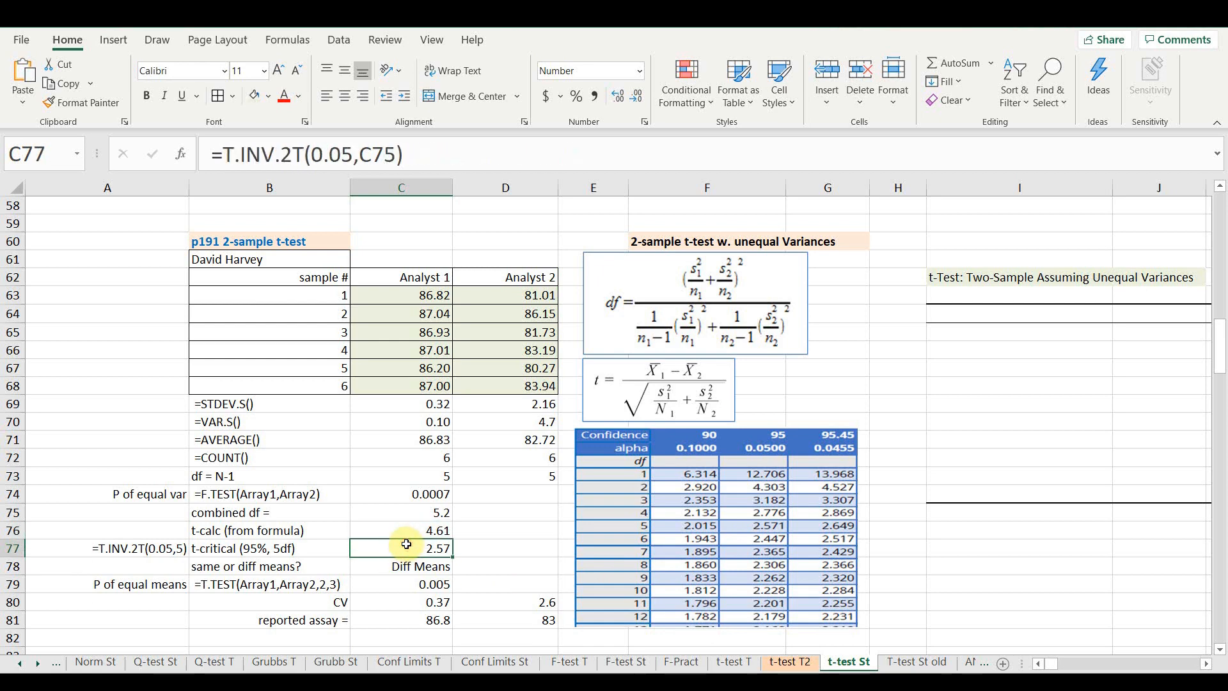
{"action": "left_click", "coordinate": [409, 566]}
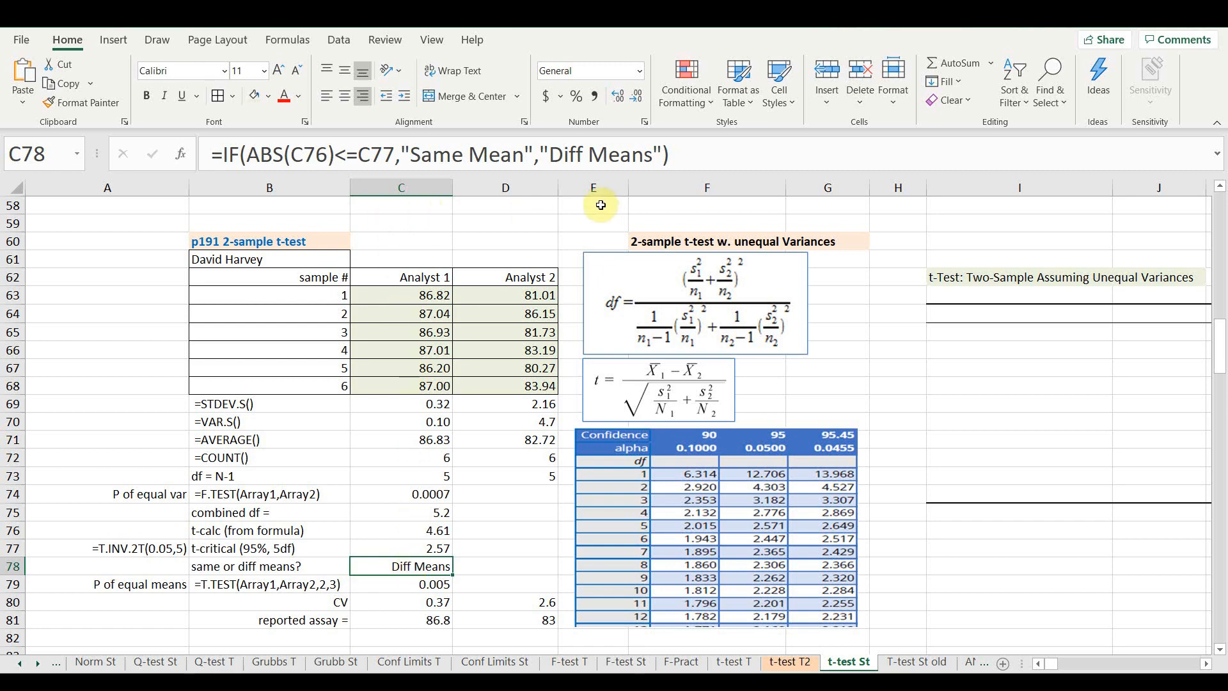
Clear the last two T.TEST arguments in C79 and set the tails argument to 2 - Two-tailed distribution.
{"action": "left_click", "coordinate": [424, 585]}
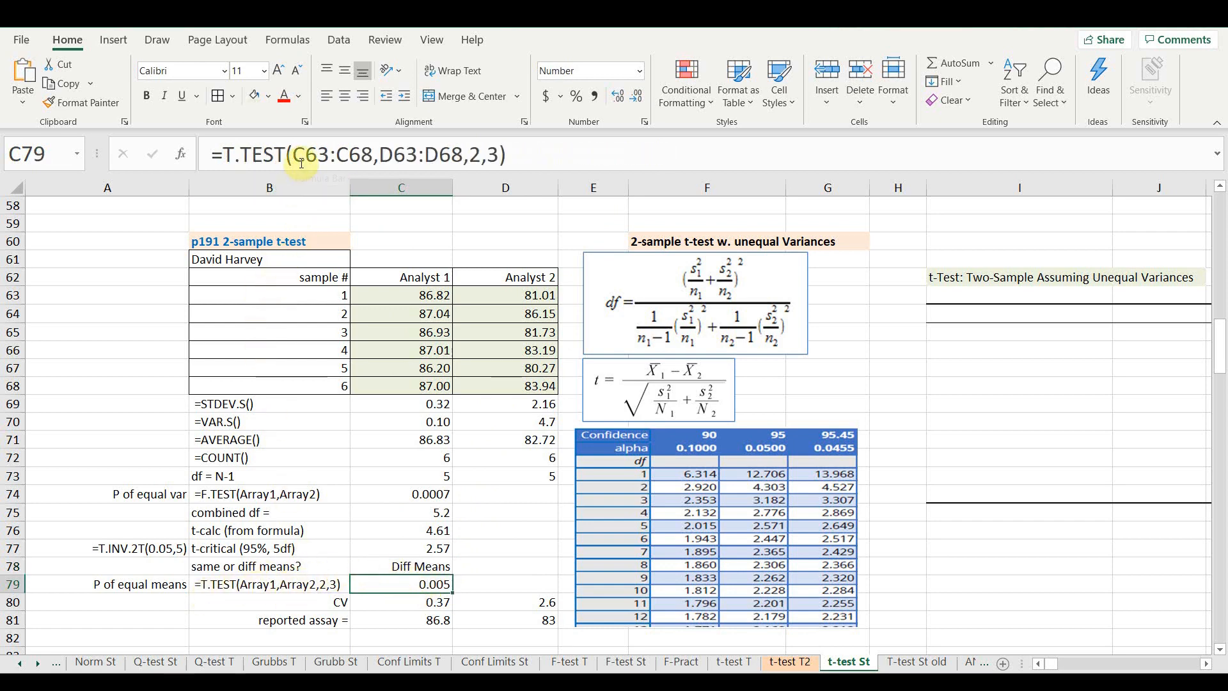
{"action": "left_click_drag", "start_coordinate": [469, 155], "coordinate": [503, 158]}
{"action": "key", "text": "BackSpace"}
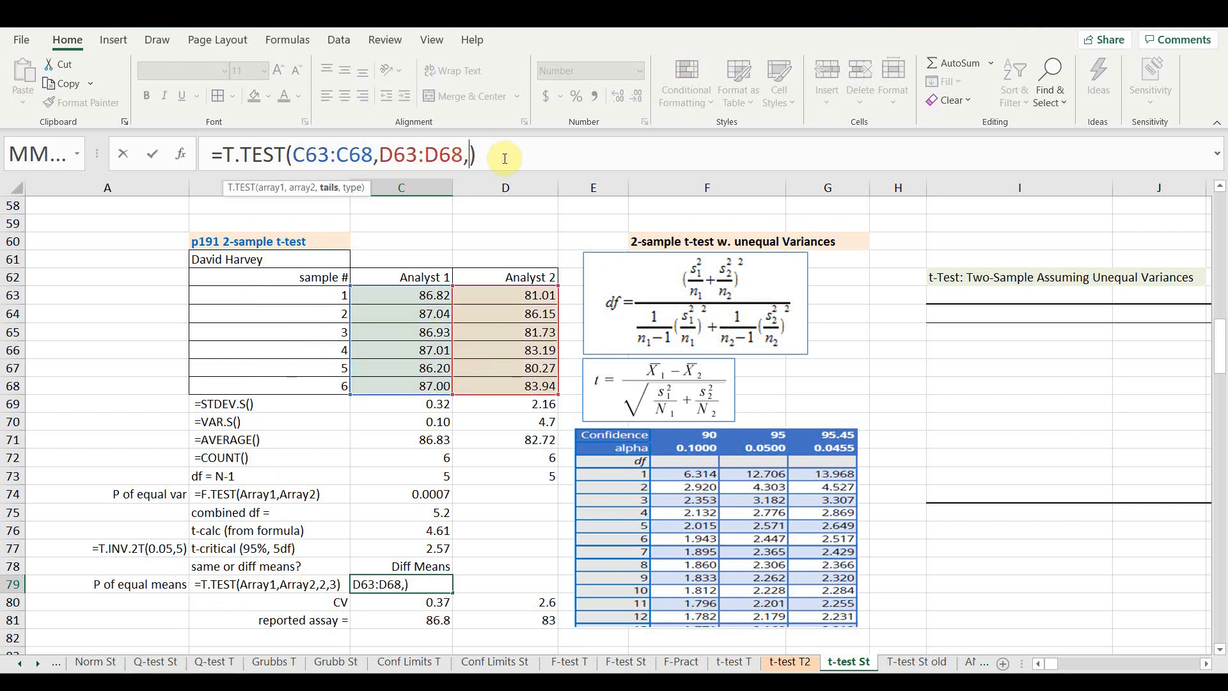
{"action": "key", "text": "BackSpace"}
{"action": "type", "text": ","}
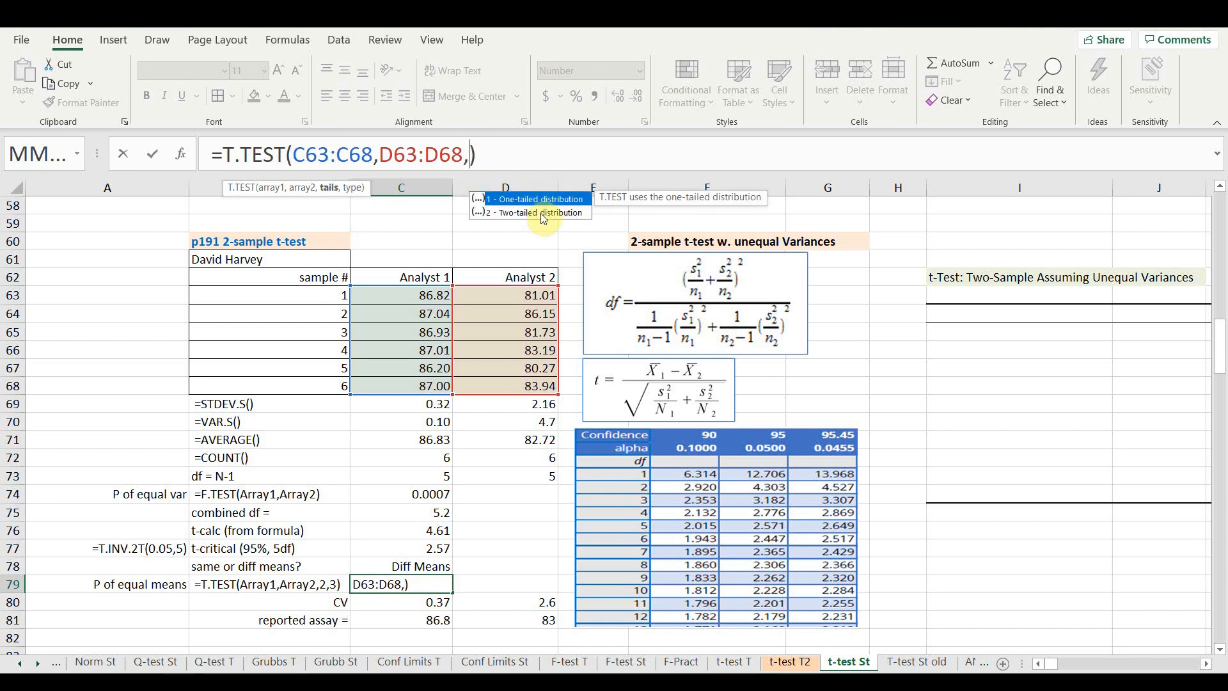
{"action": "double_click", "coordinate": [542, 214]}
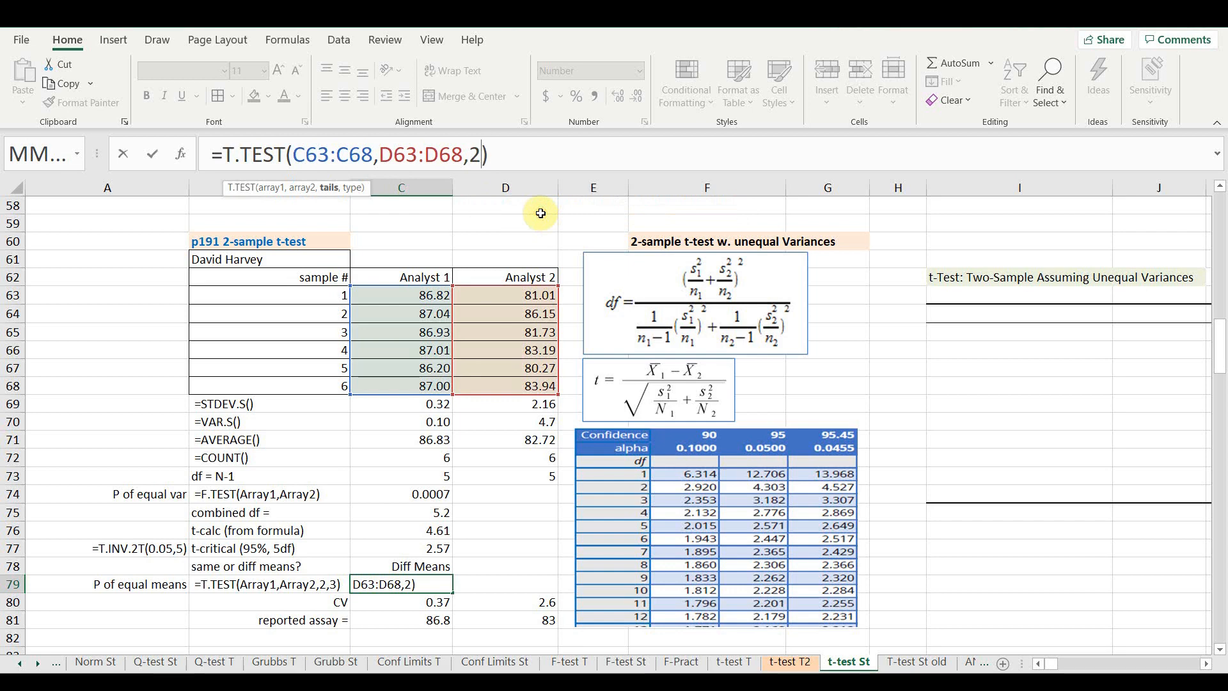
Set the T.TEST type argument to 3 - Two-sample unequal variance (heteroscedastic) and complete the formula in C79.
{"action": "type", "text": ","}
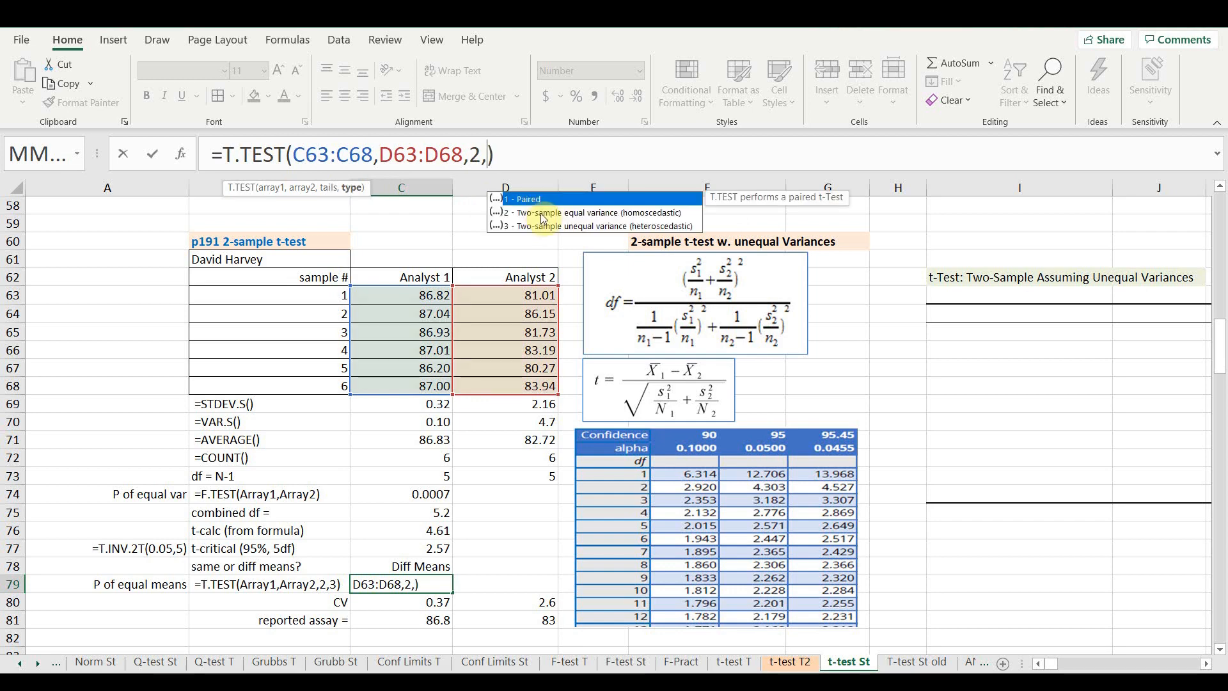
{"action": "left_click", "coordinate": [558, 211]}
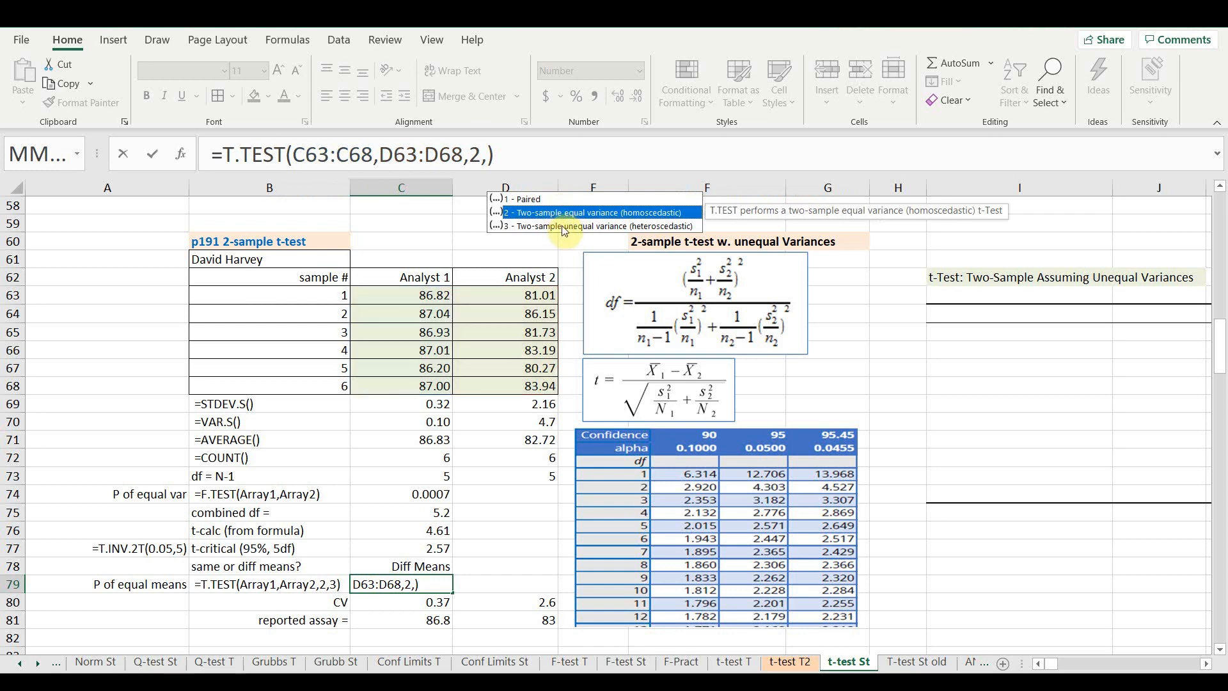
{"action": "double_click", "coordinate": [563, 227]}
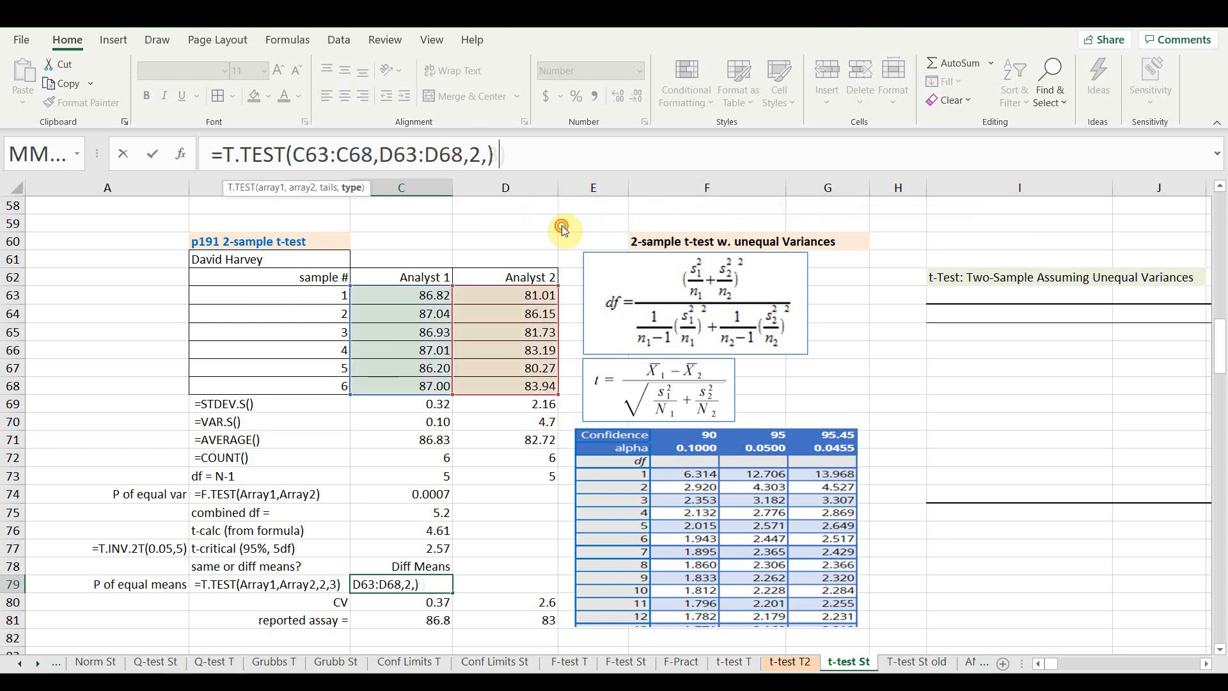
{"action": "key", "text": "Return"}
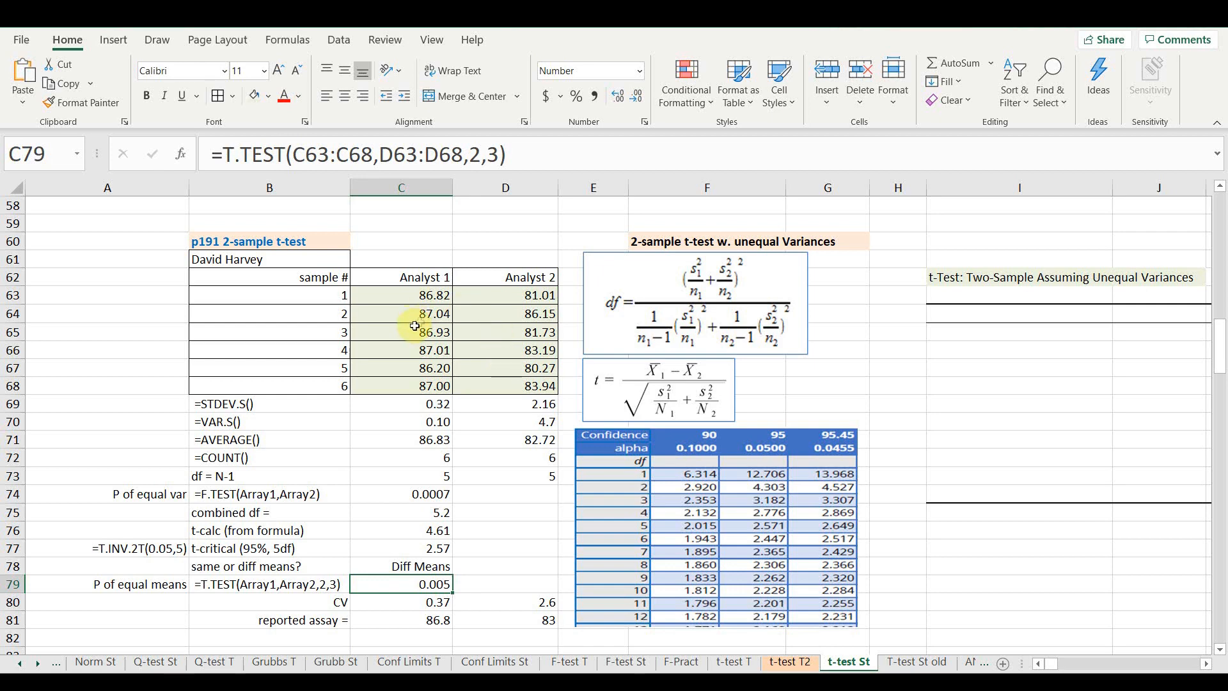
Open the t-Test: Two-Sample Assuming Unequal Variances tool from the Data Analysis tools.
{"action": "scroll", "coordinate": [666, 282], "scroll_direction": "right", "scroll_amount": 2}
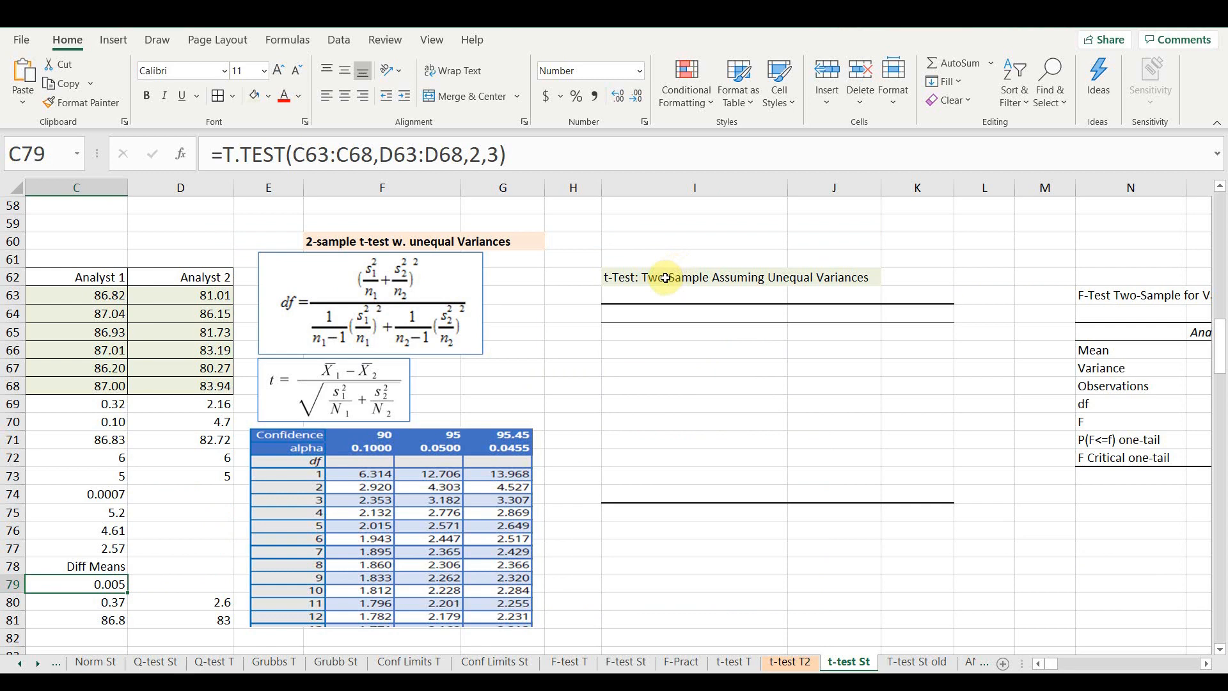
{"action": "left_click", "coordinate": [666, 278]}
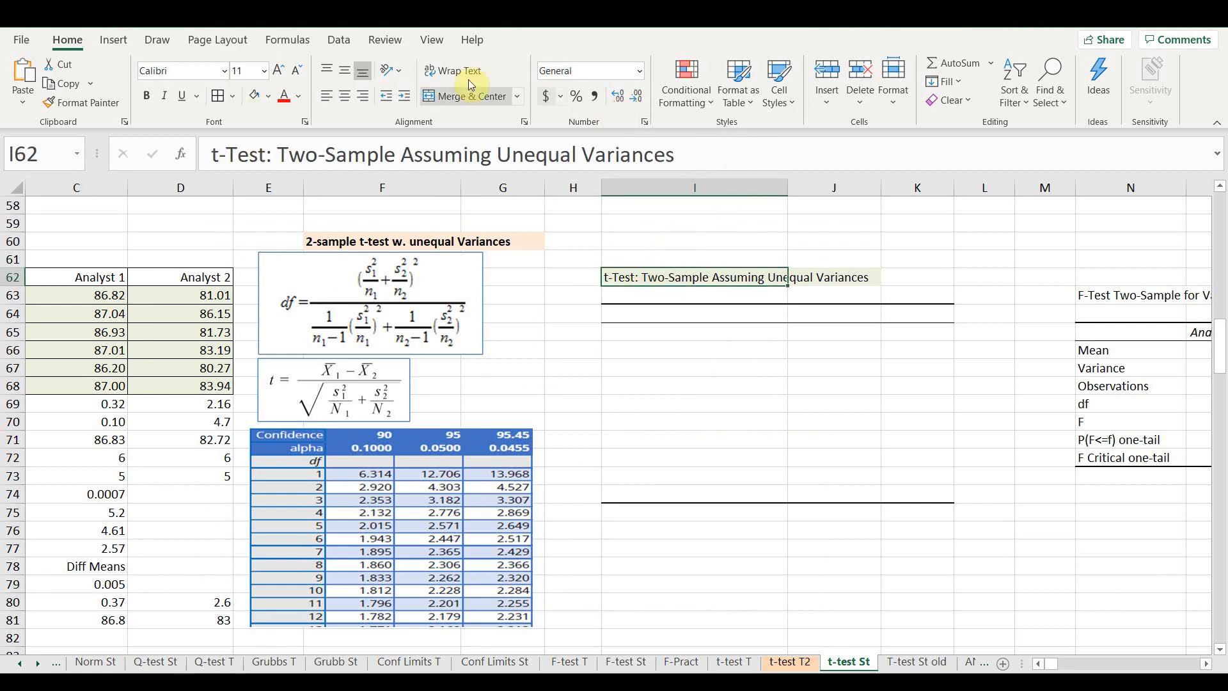
{"action": "left_click", "coordinate": [338, 40]}
{"action": "left_click", "coordinate": [1100, 64]}
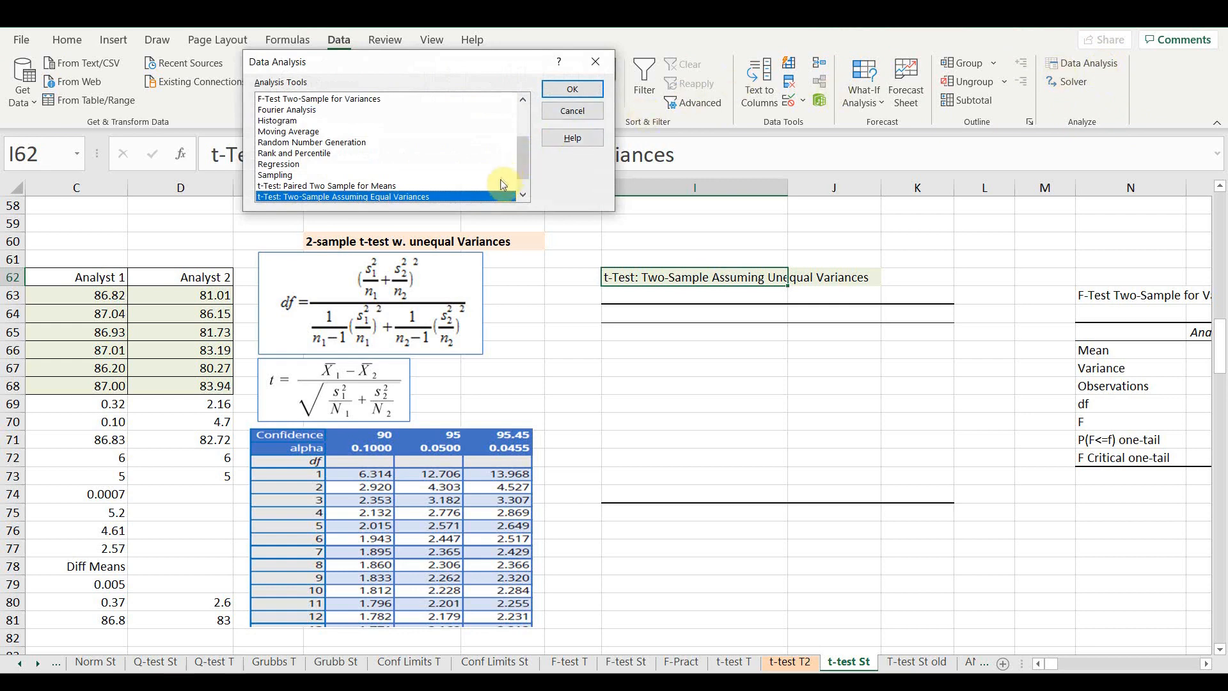
{"action": "scroll", "coordinate": [515, 179], "scroll_direction": "down", "scroll_amount": 2}
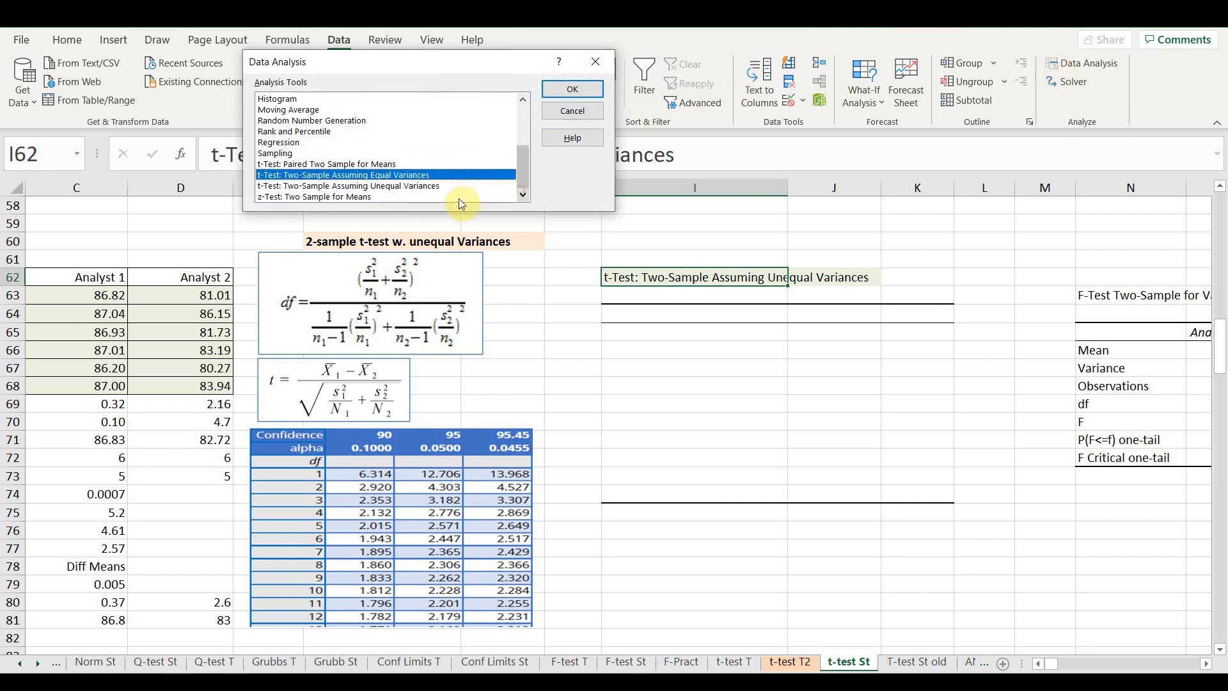
{"action": "double_click", "coordinate": [303, 185]}
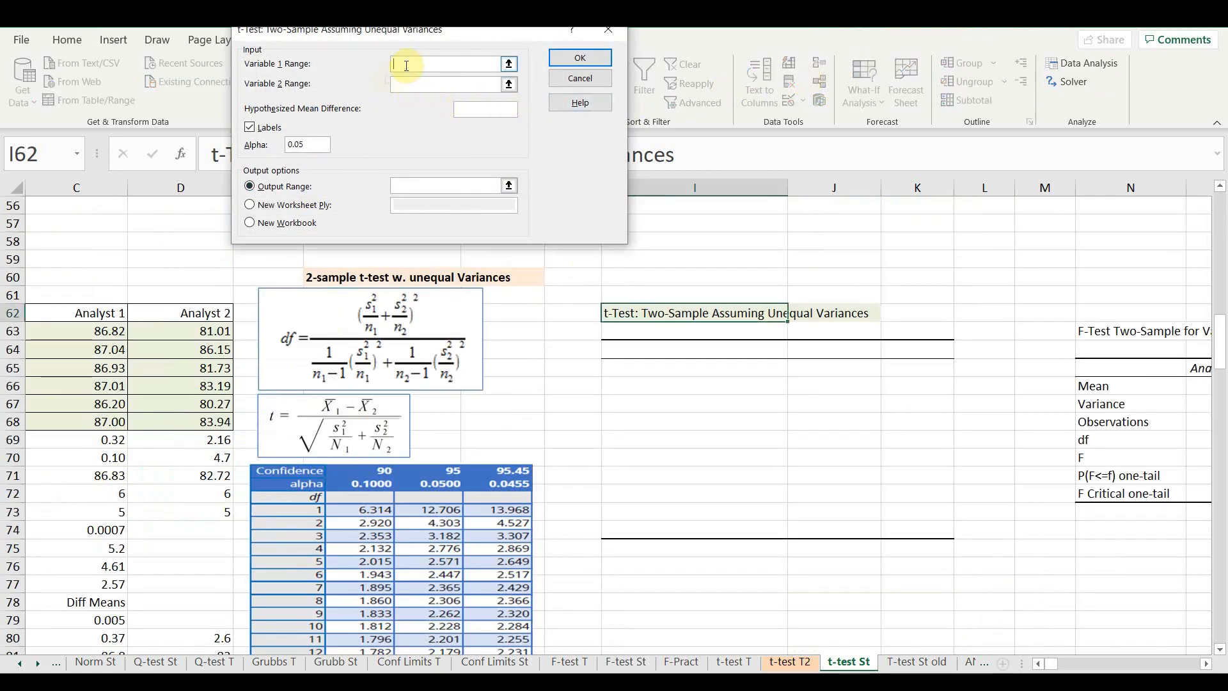
Set the Variable 1 Range to $C$62:$C$68 and the Variable 2 Range to $D$62:$D$68, including the analyst labels.
{"action": "left_click", "coordinate": [86, 423]}
{"action": "left_click_drag", "start_coordinate": [85, 422], "coordinate": [68, 313]}
{"action": "left_click", "coordinate": [403, 87]}
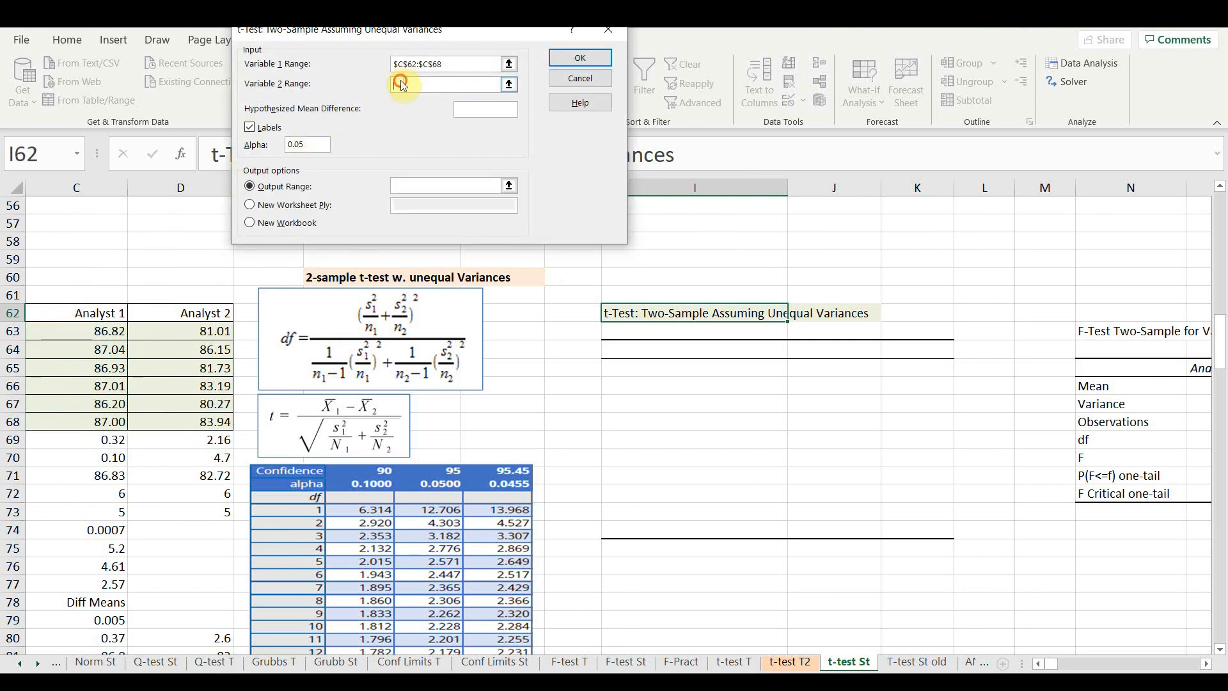
{"action": "left_click", "coordinate": [184, 424]}
{"action": "left_click_drag", "start_coordinate": [184, 424], "coordinate": [181, 313]}
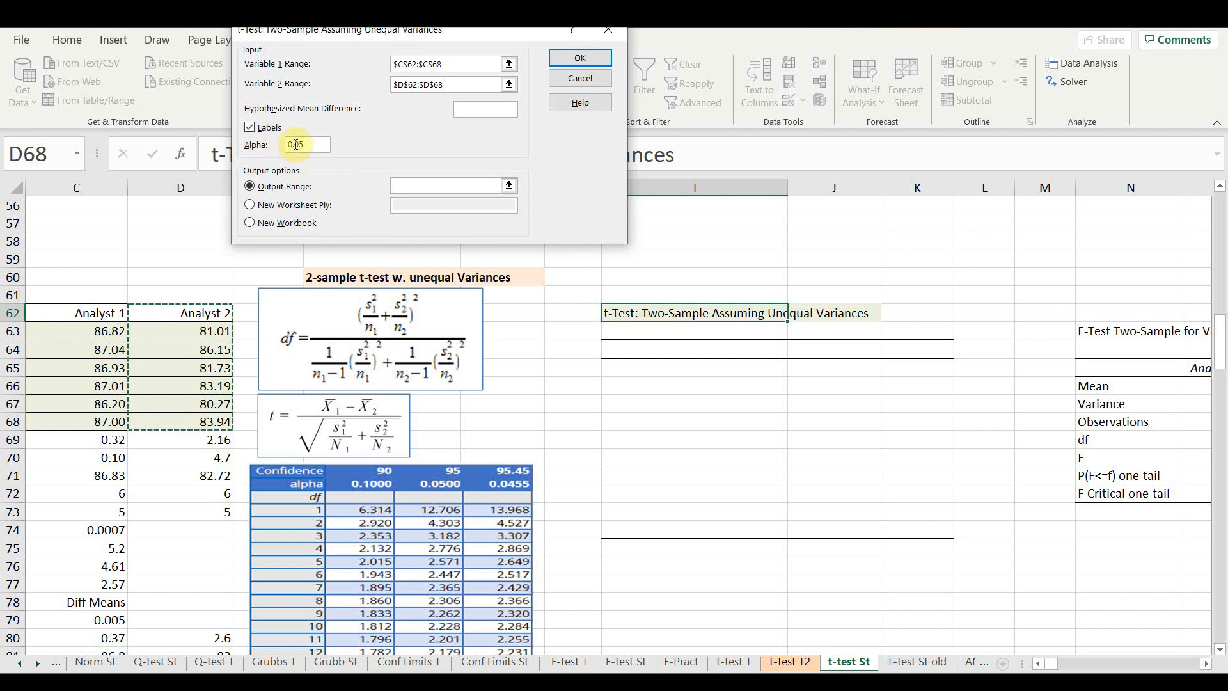
Set the output range to $I$62 and run the unequal-variance t-test, overwriting the existing data there.
{"action": "left_click", "coordinate": [429, 186]}
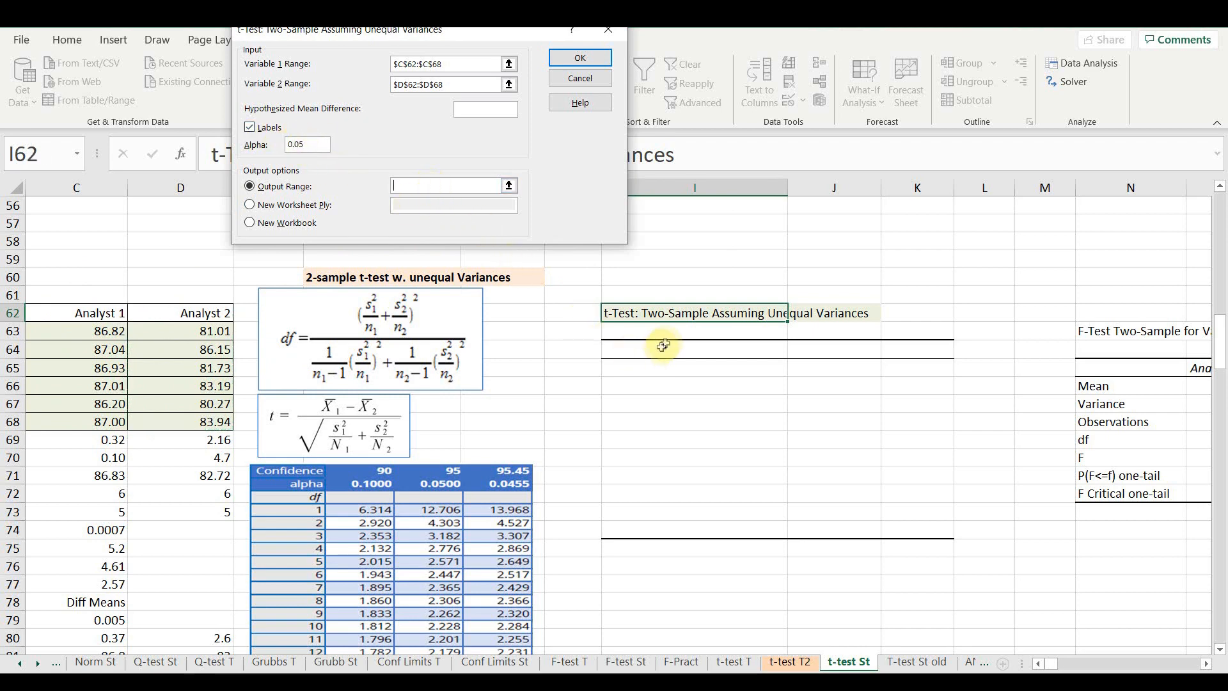
{"action": "left_click", "coordinate": [639, 316]}
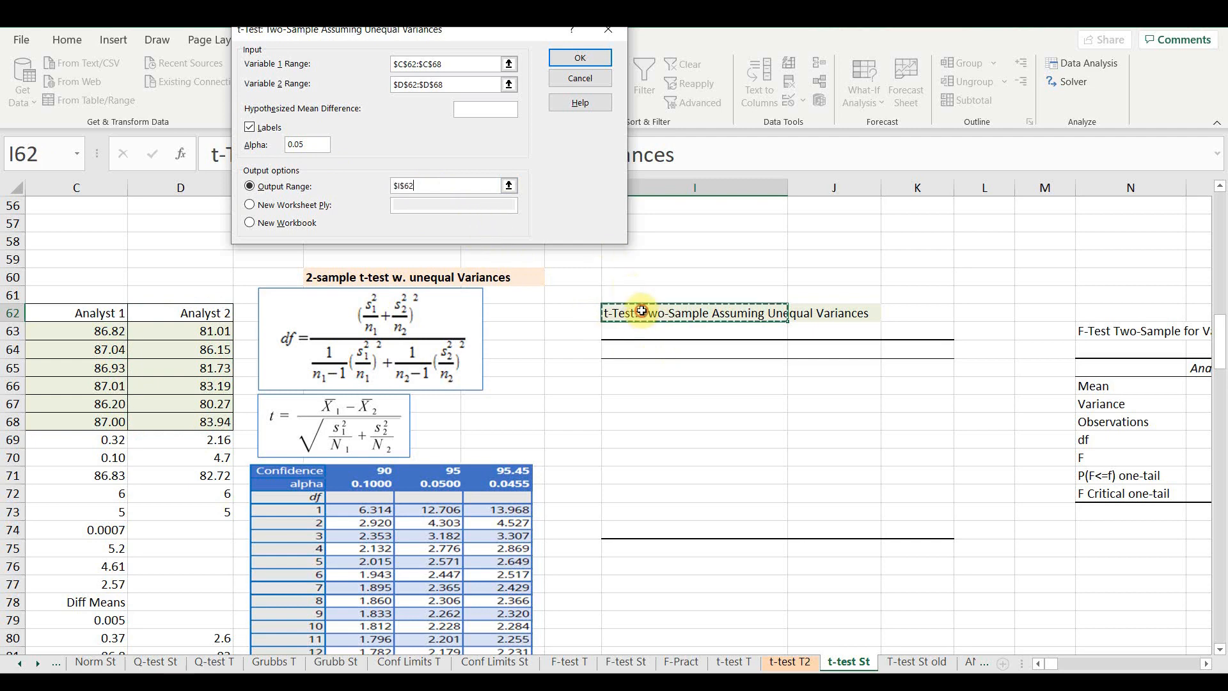
{"action": "left_click", "coordinate": [585, 56]}
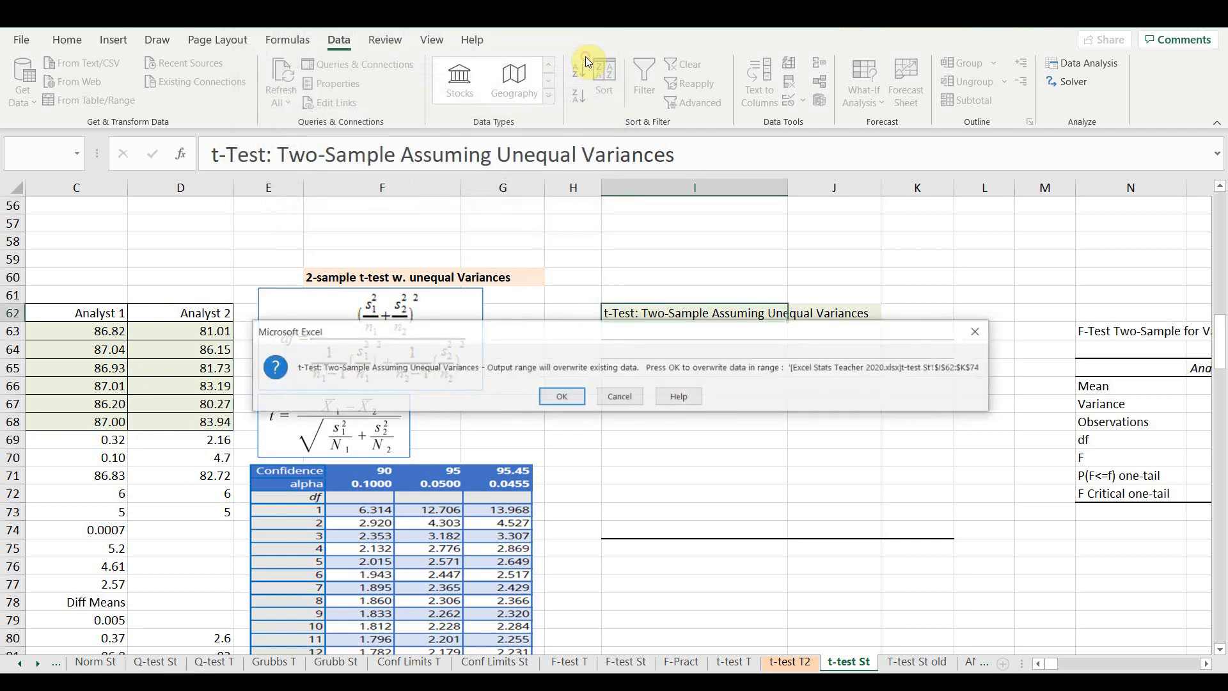
{"action": "left_click", "coordinate": [563, 397]}
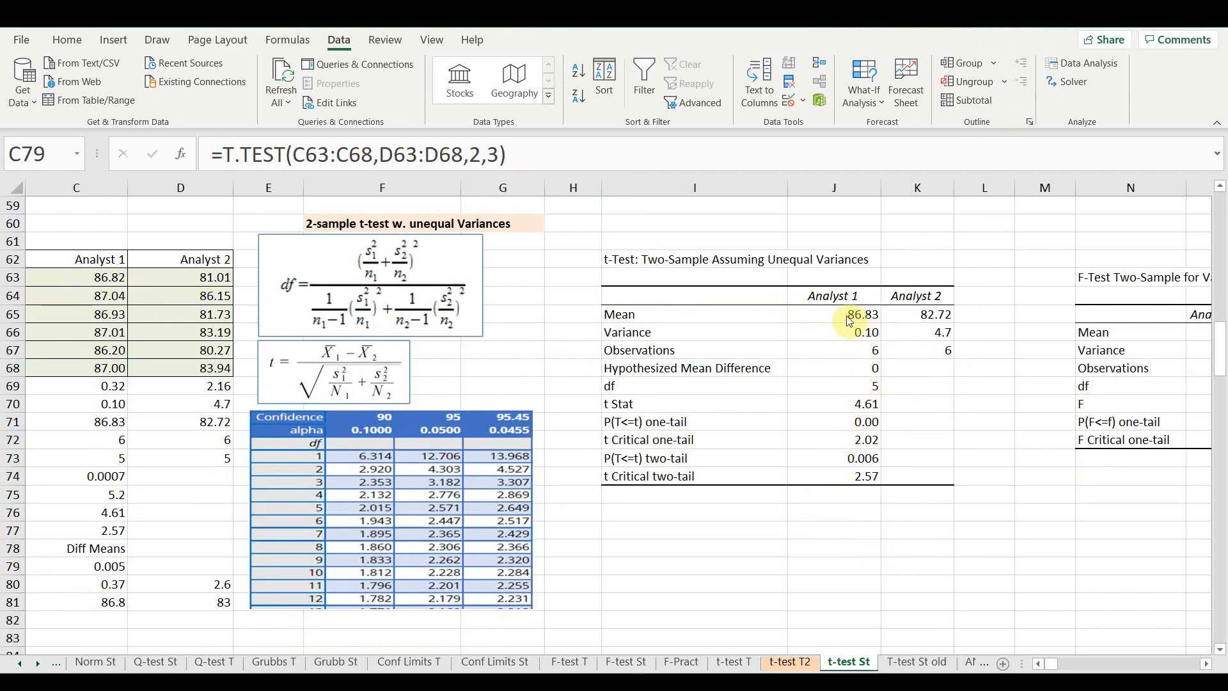
Review the means, variances and observations in the t-test output, and display the df in J69 with one decimal place.
{"action": "left_click_drag", "start_coordinate": [850, 317], "coordinate": [894, 312]}
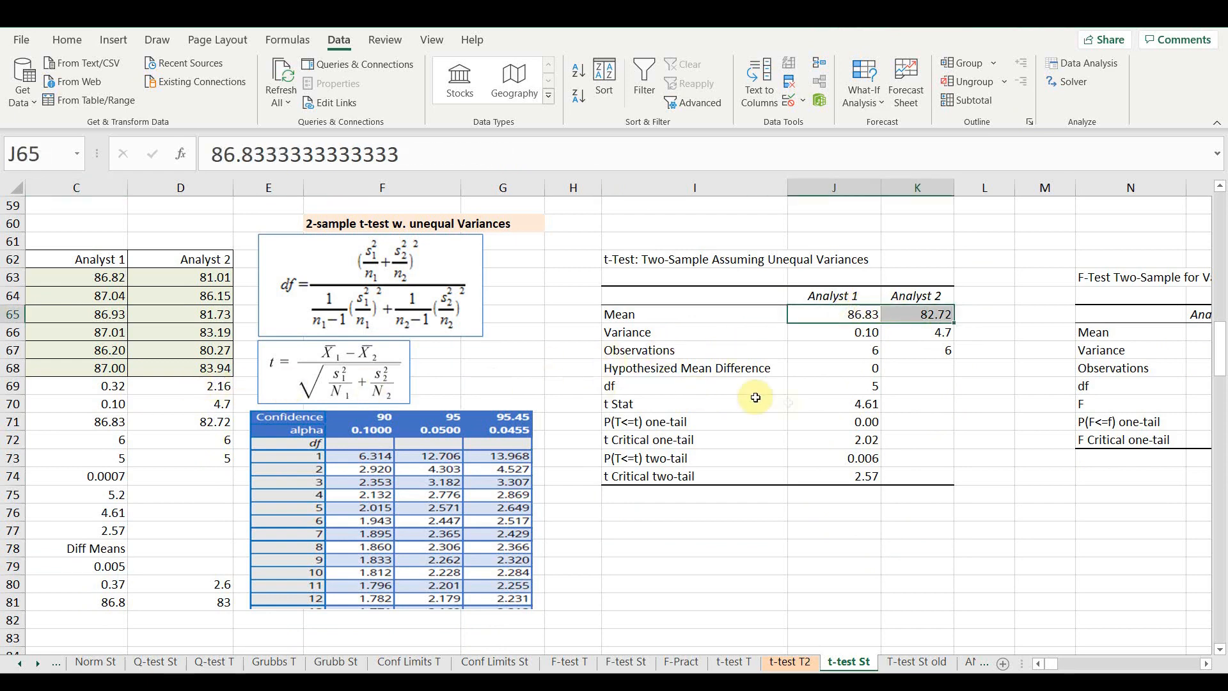
{"action": "left_click_drag", "start_coordinate": [832, 332], "coordinate": [896, 350]}
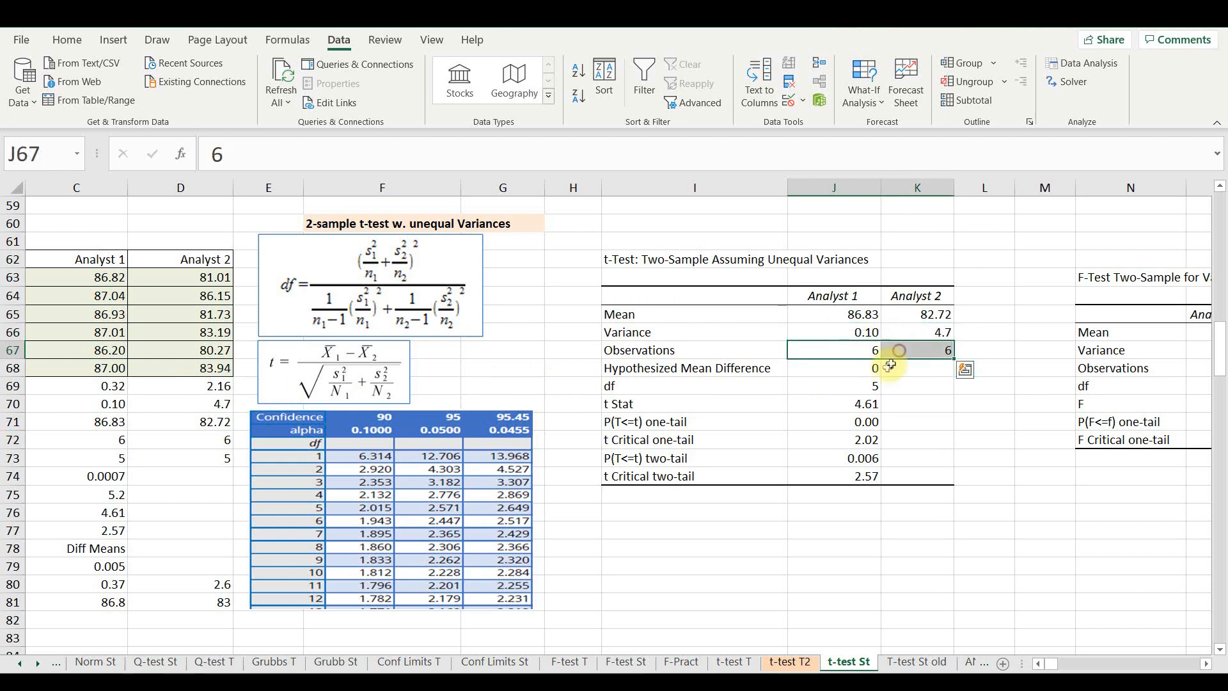
{"action": "left_click", "coordinate": [853, 389]}
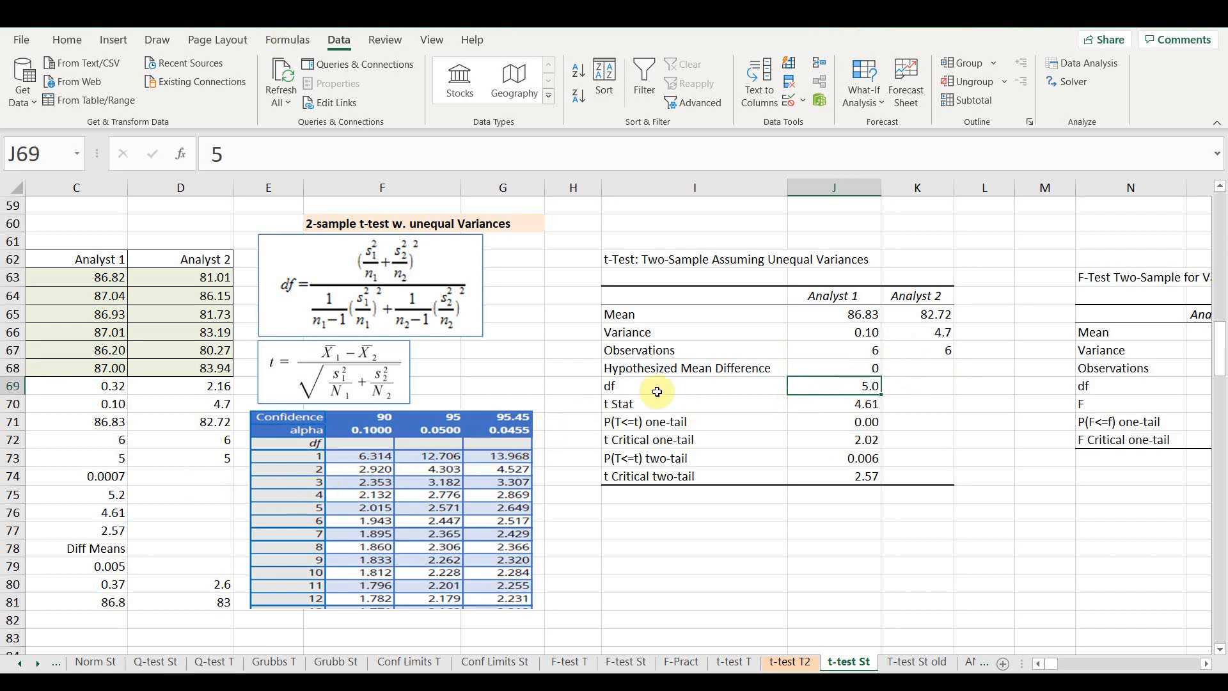
Examine the t Stat, two-tail t Critical and two-tail P values, comparing P with the T.TEST result in C79.
{"action": "left_click", "coordinate": [854, 406]}
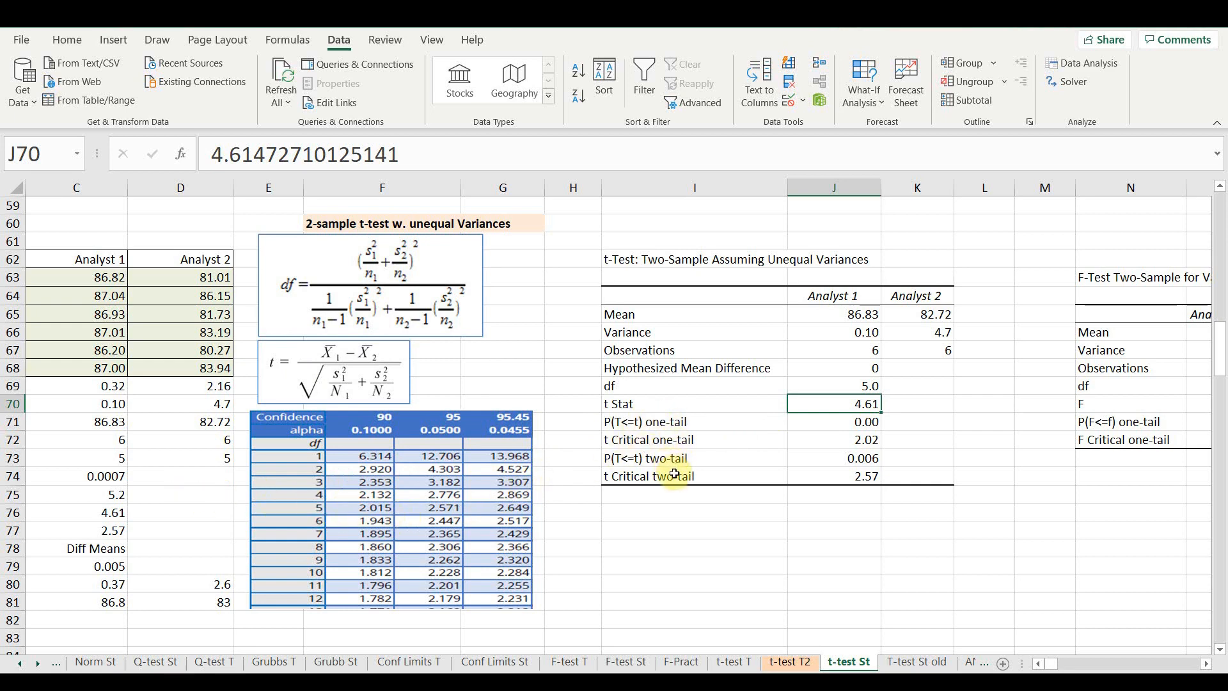
{"action": "left_click", "coordinate": [865, 484]}
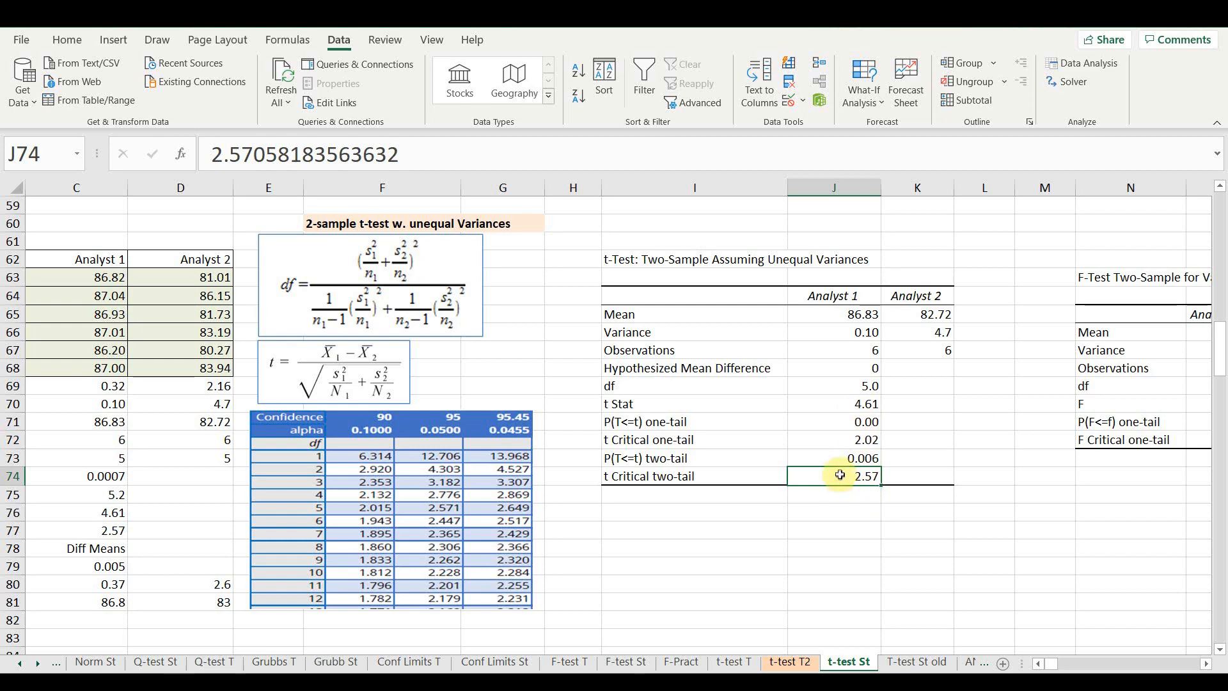
{"action": "left_click", "coordinate": [836, 455]}
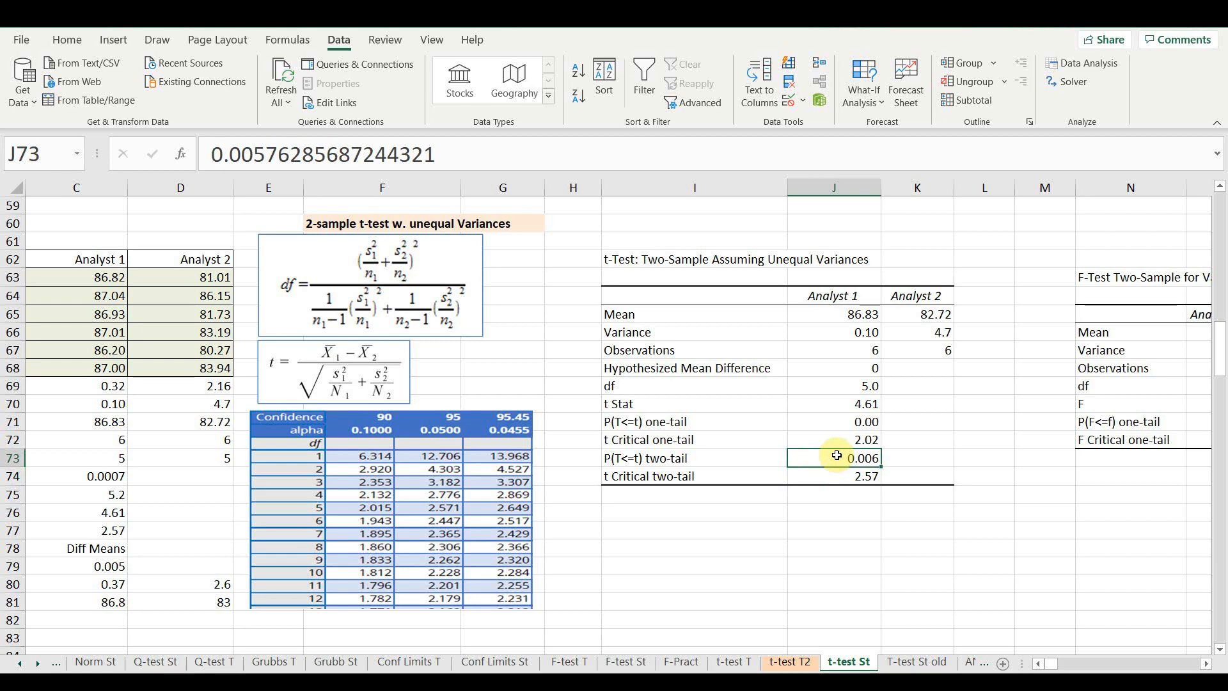
{"action": "left_click", "coordinate": [86, 564]}
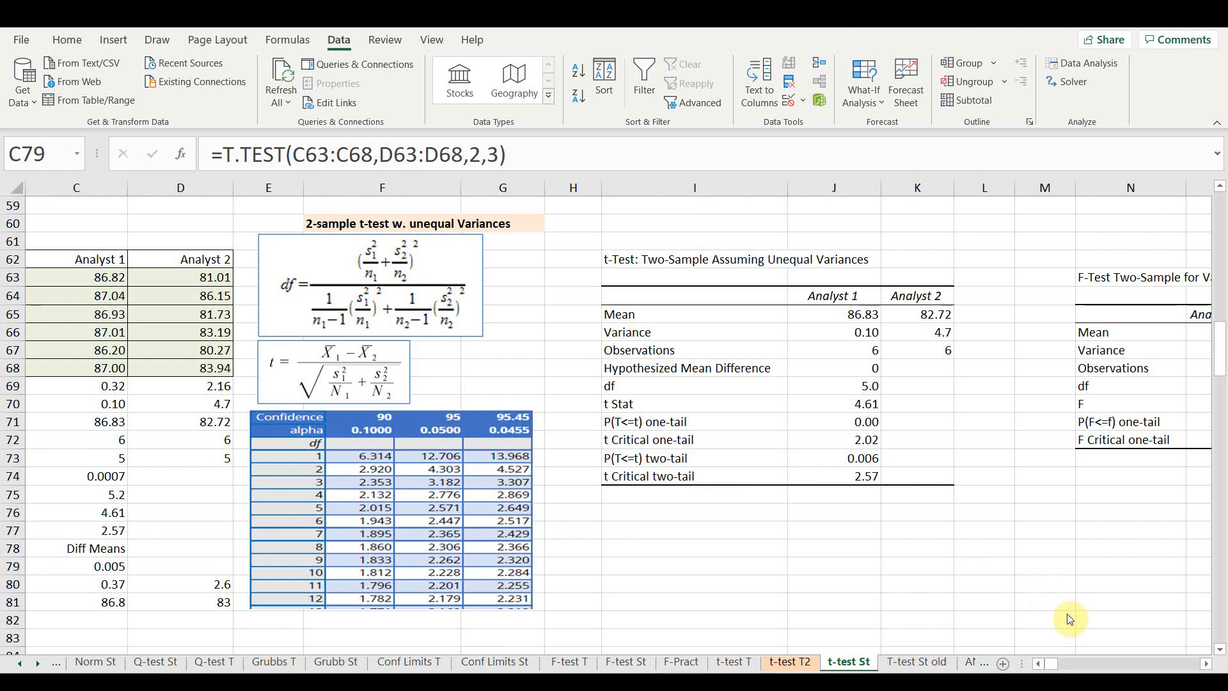
Check the cells referenced by Analyst 1's CV formula in C80 and display the CV with one decimal place.
{"action": "left_click", "coordinate": [1038, 664]}
{"action": "left_click", "coordinate": [1038, 664]}
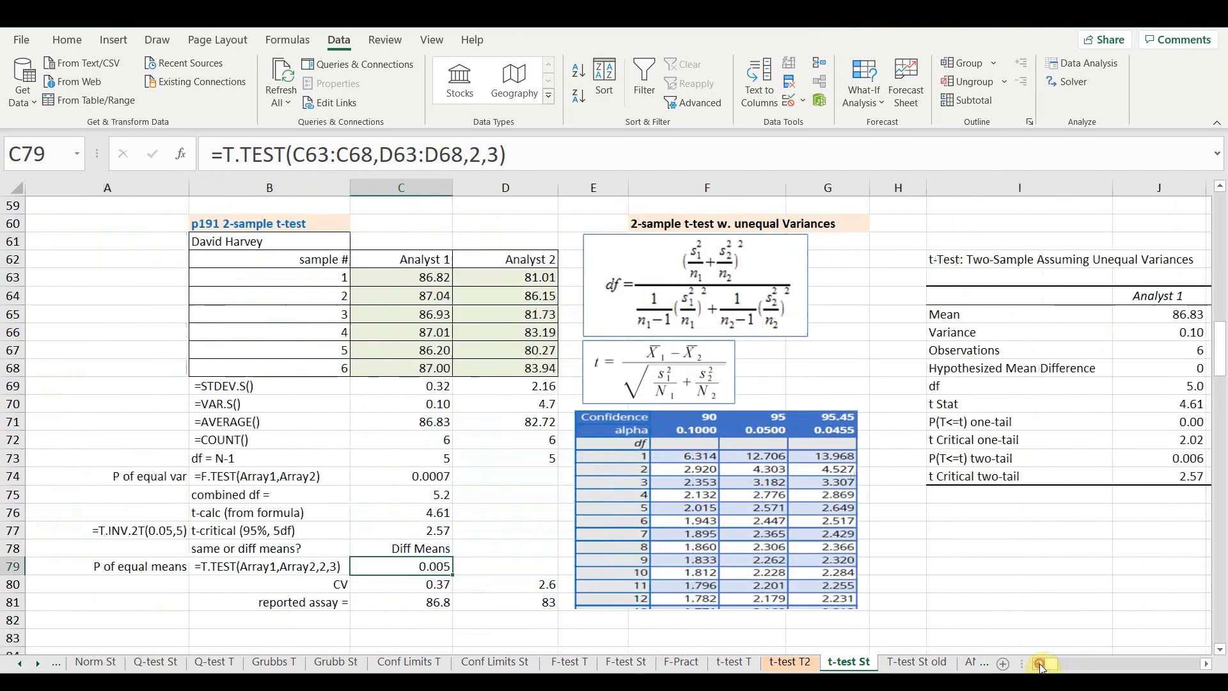
{"action": "left_click", "coordinate": [435, 586]}
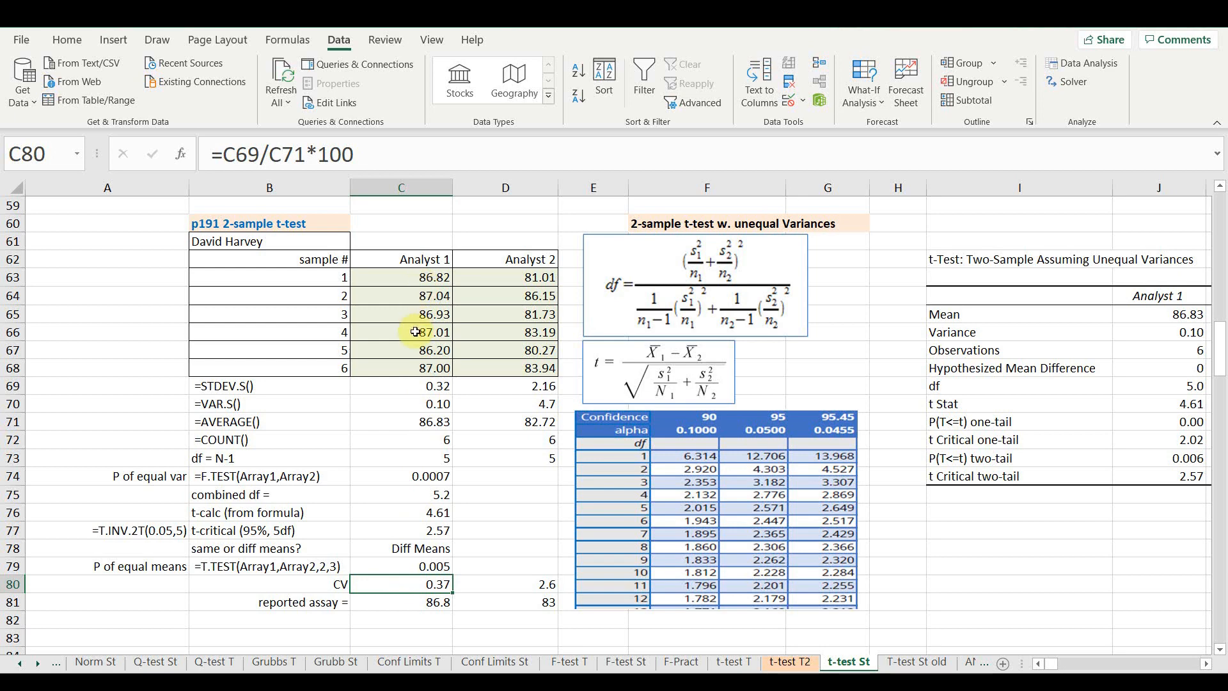
{"action": "left_click", "coordinate": [282, 154]}
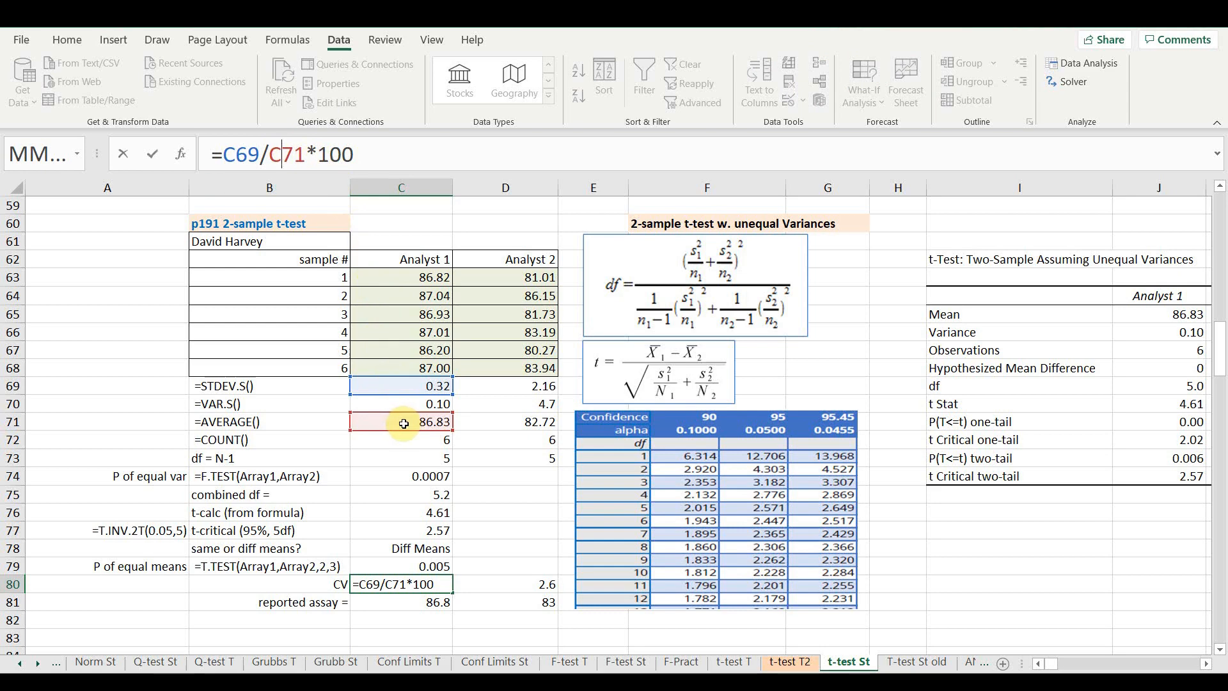
{"action": "key", "text": "Return"}
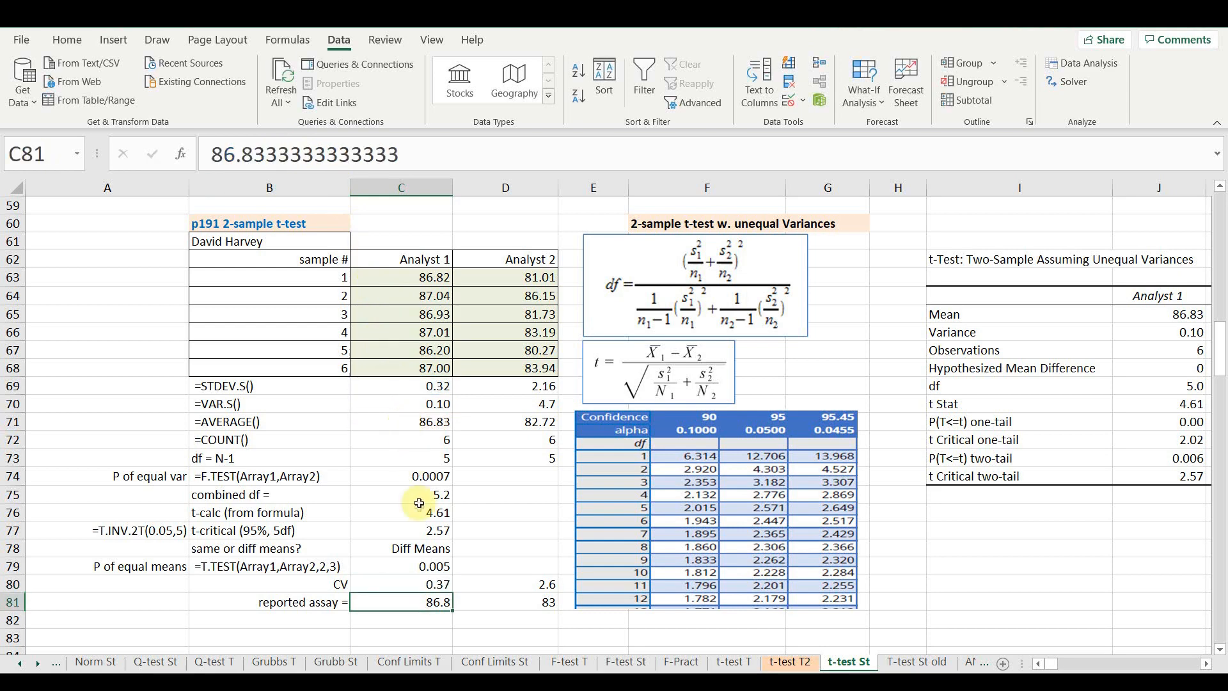
{"action": "key", "text": "Up"}
{"action": "left_click", "coordinate": [276, 28]}
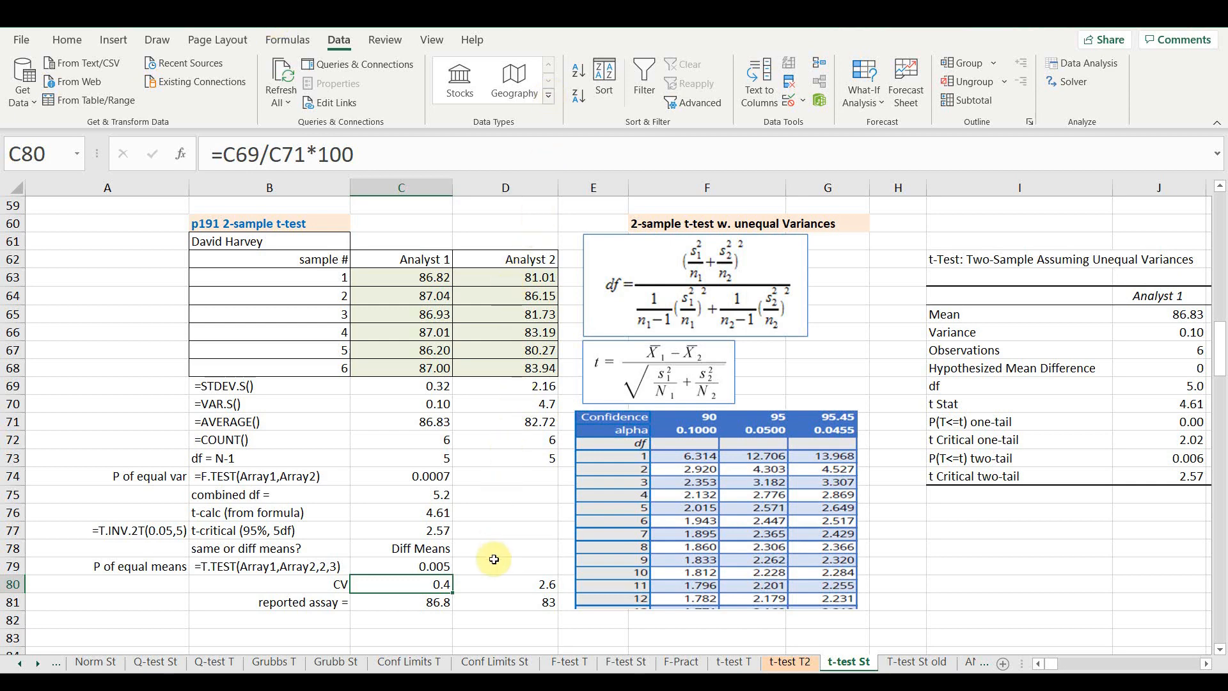
Check the standard deviation and mean referenced by Analyst 2's CV formula in D80.
{"action": "left_click", "coordinate": [496, 586]}
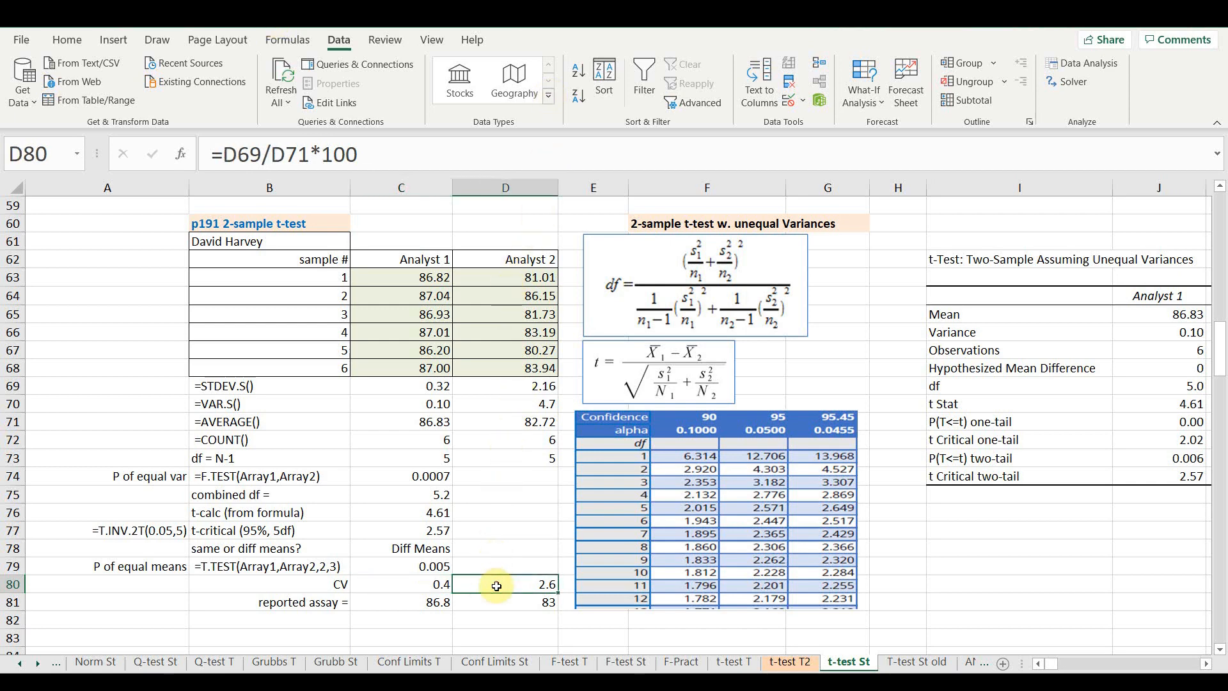
{"action": "left_click", "coordinate": [256, 154]}
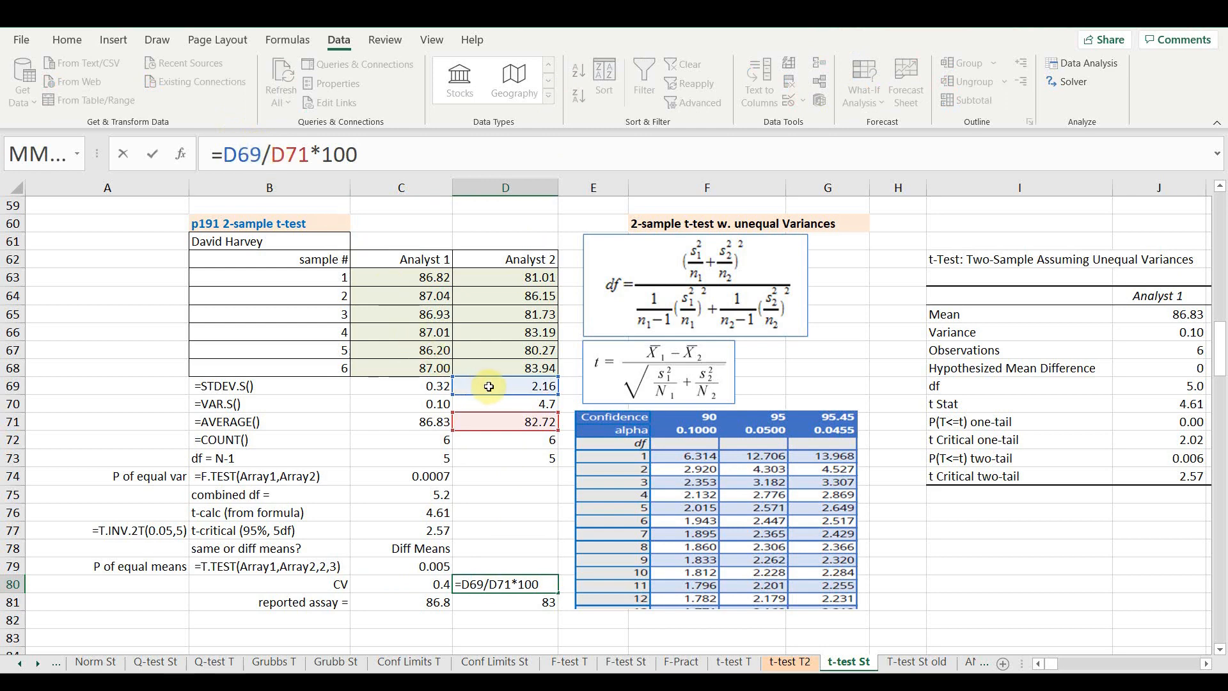
{"action": "key", "text": "Return"}
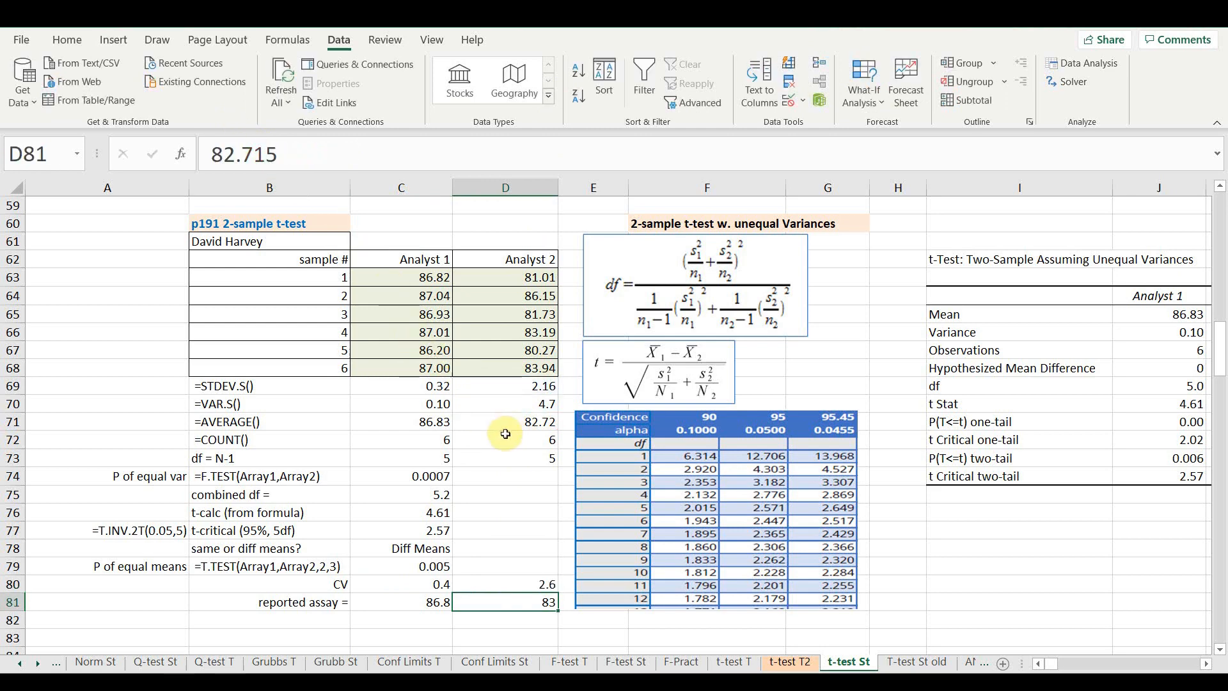
{"action": "left_click", "coordinate": [518, 581]}
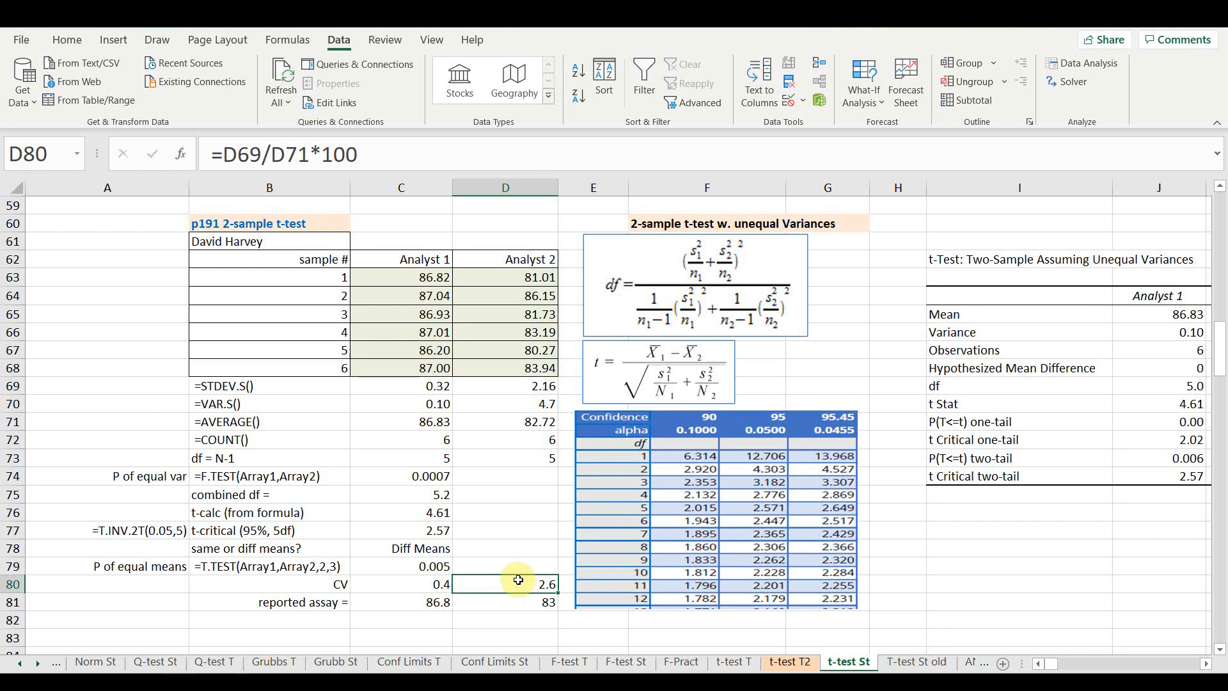
Display Analyst 1's standard deviation in C69 with one decimal place and Analyst 2's CV in D80 without decimals, checking the reported assays.
{"action": "left_click", "coordinate": [422, 584]}
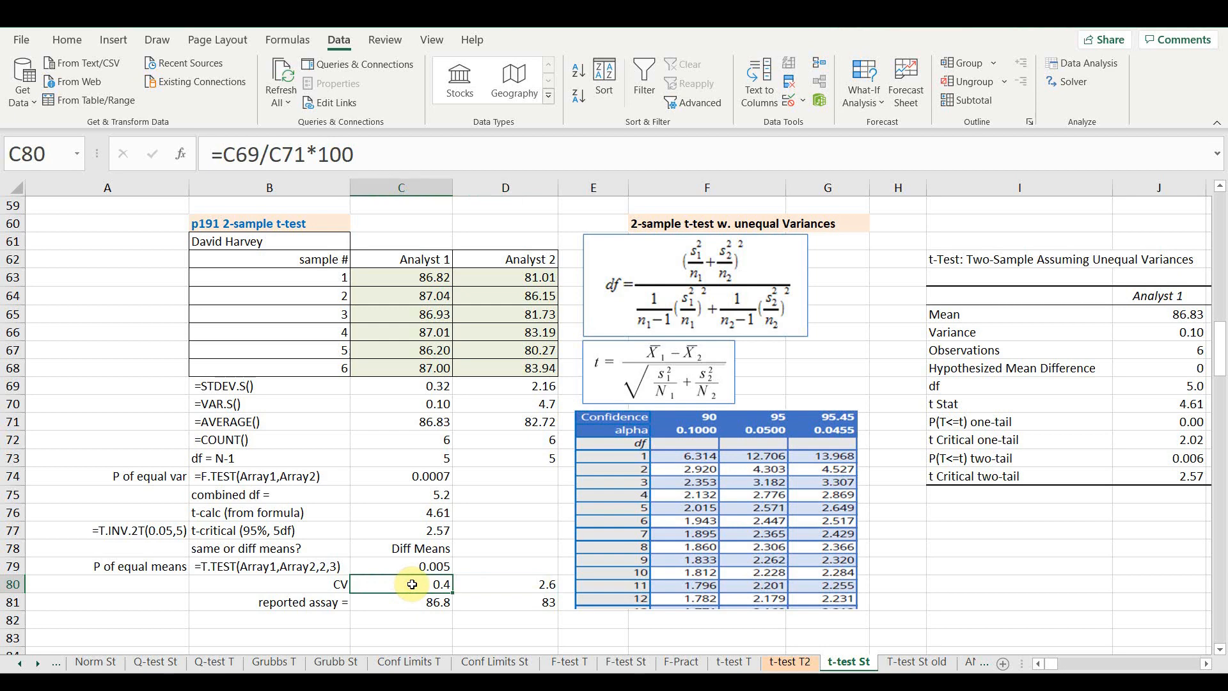
{"action": "left_click", "coordinate": [404, 383]}
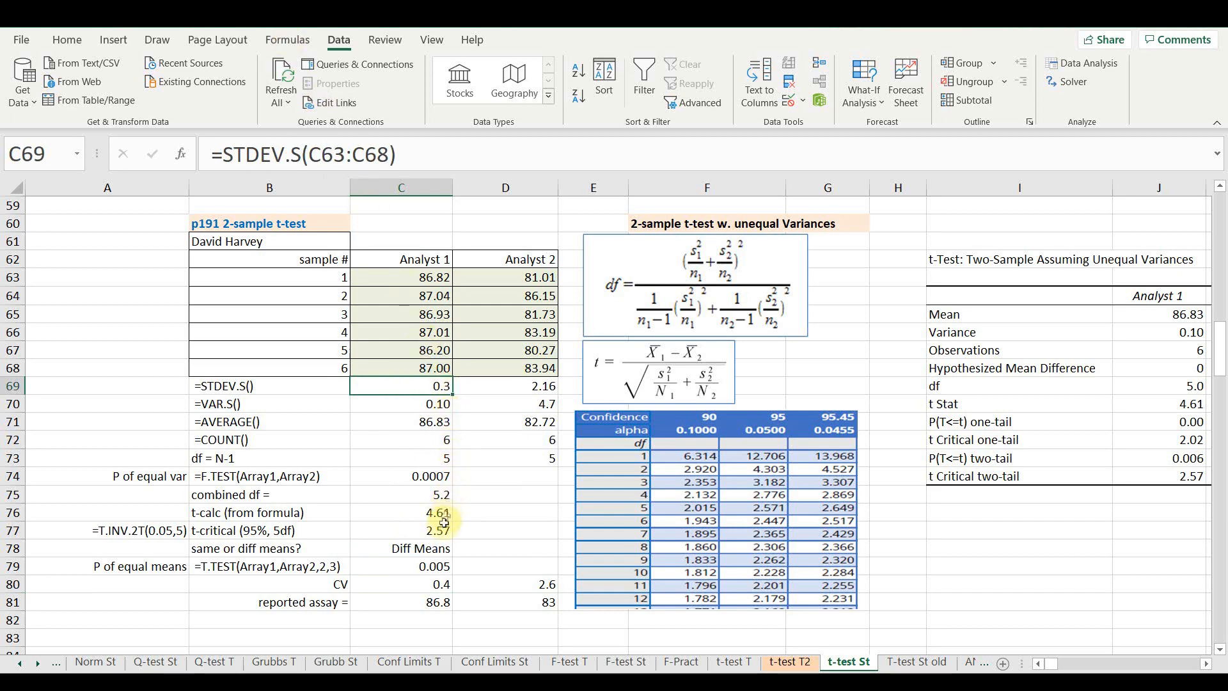
{"action": "left_click", "coordinate": [428, 604]}
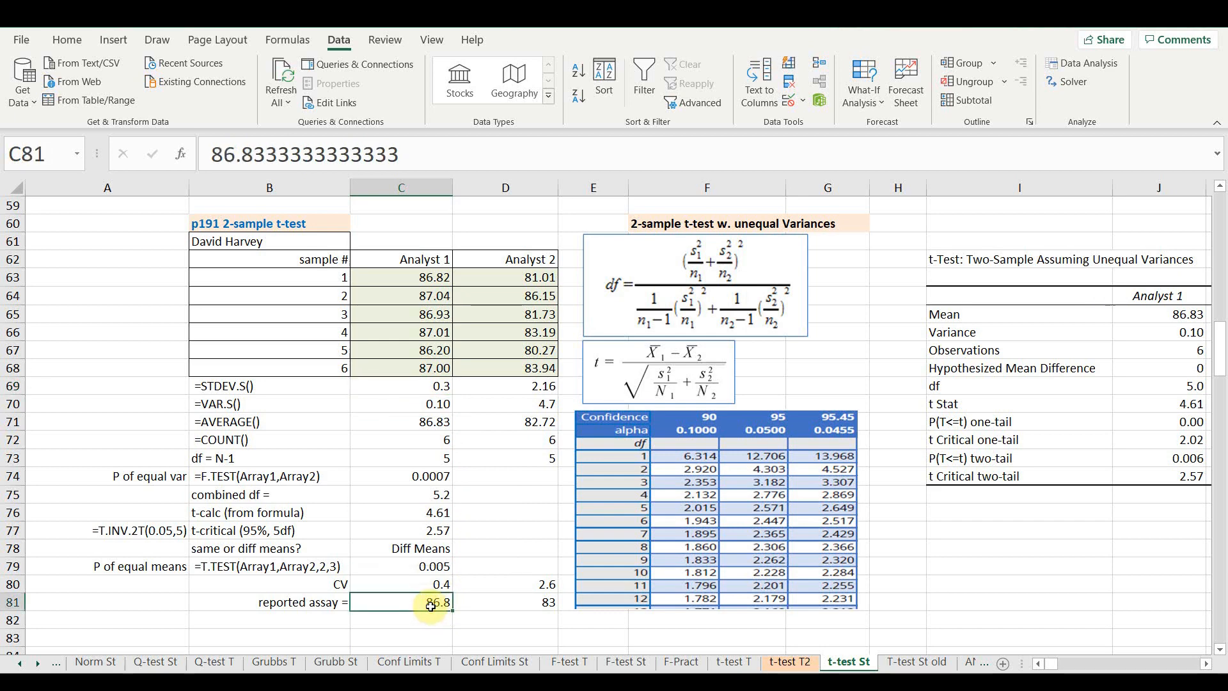
{"action": "left_click", "coordinate": [522, 583]}
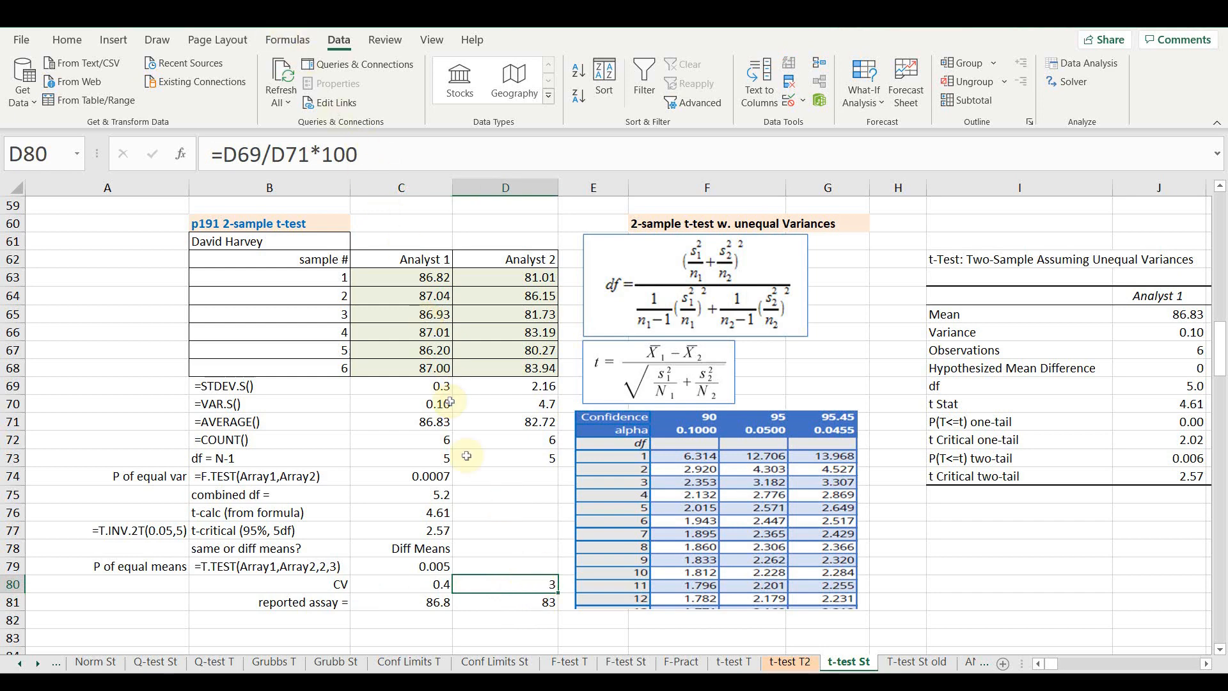
{"action": "left_click", "coordinate": [499, 602]}
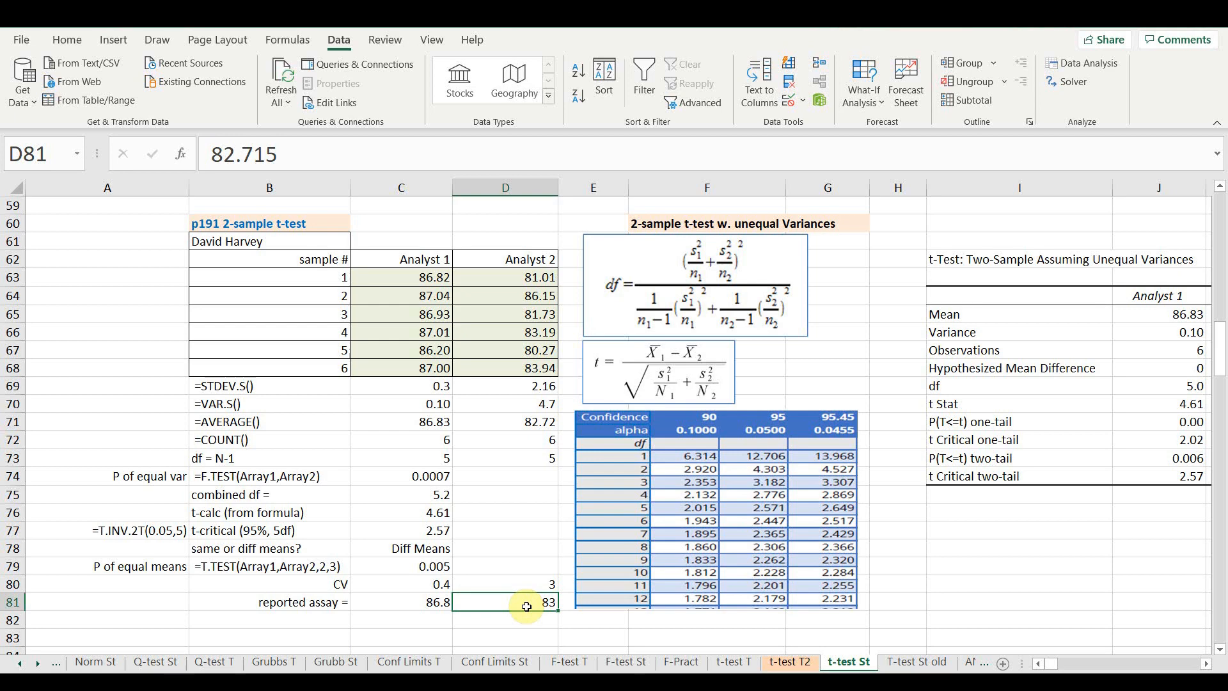
Switch to the Word document and view the Two Sample Paired t-Test section with its iron sample example.
{"action": "left_click", "coordinate": [1000, 14]}
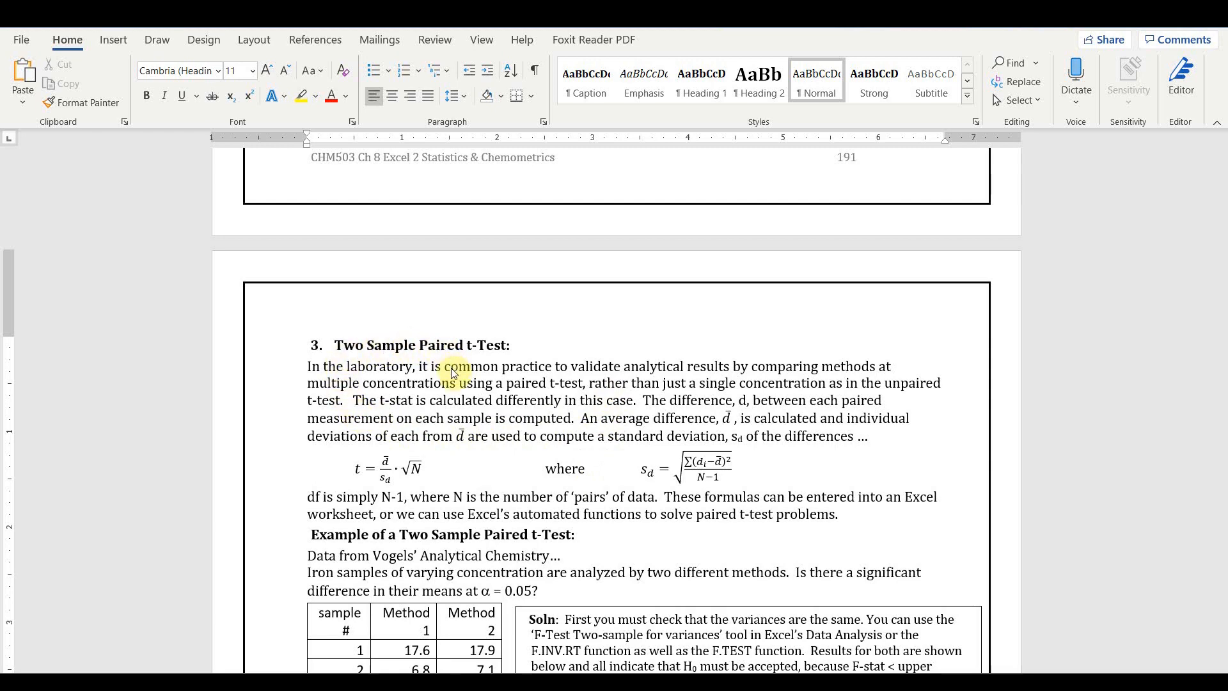
{"action": "scroll", "coordinate": [453, 370], "scroll_direction": "down", "scroll_amount": 1}
{"action": "scroll", "coordinate": [453, 369], "scroll_direction": "down", "scroll_amount": 2}
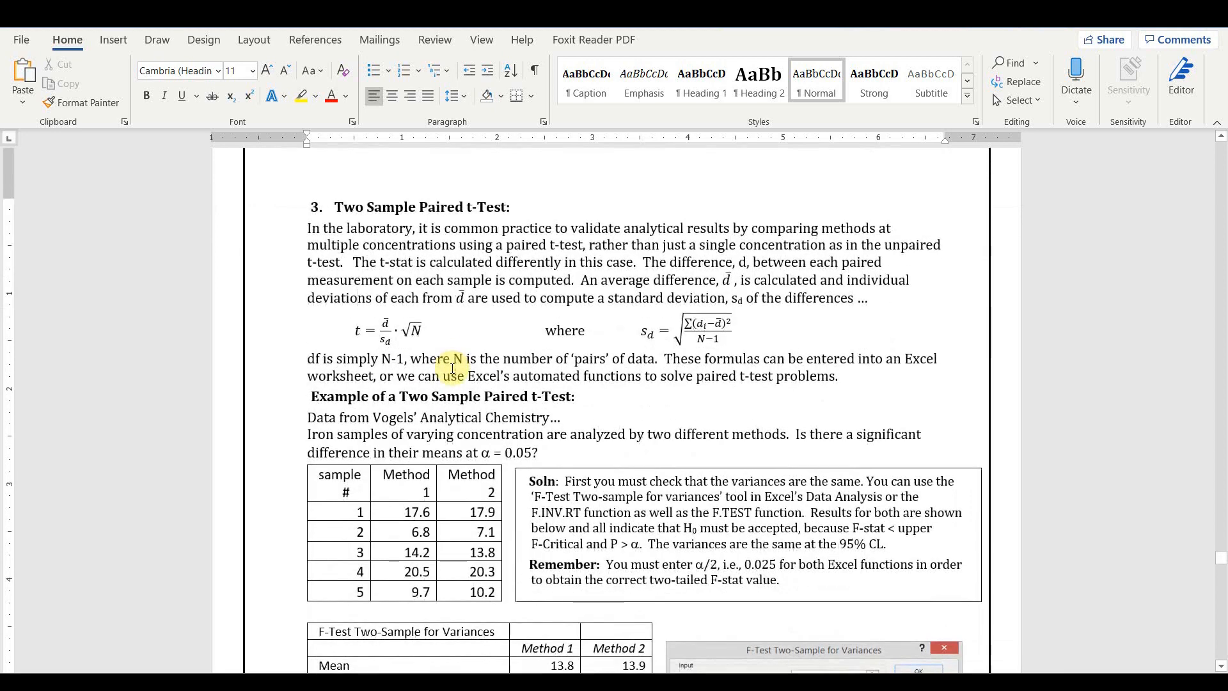
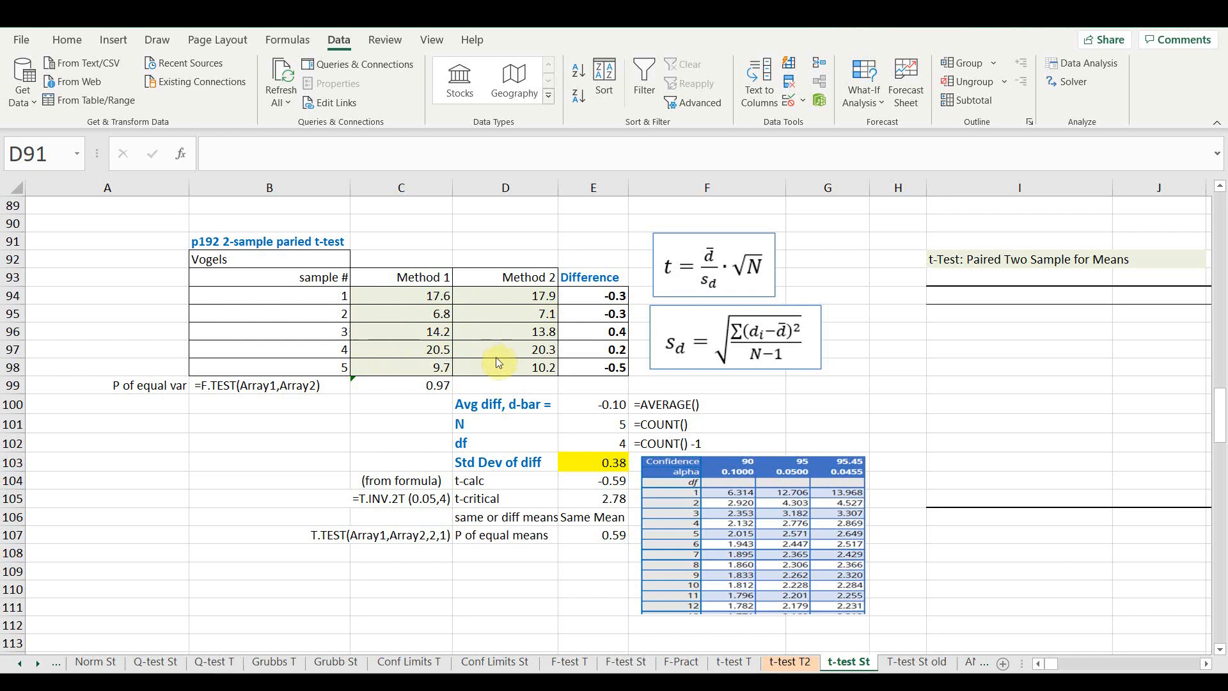
Check the F.TEST formula in C99 and the Method 1 minus Method 2 difference formulas in E94:E98.
{"action": "left_click", "coordinate": [415, 385]}
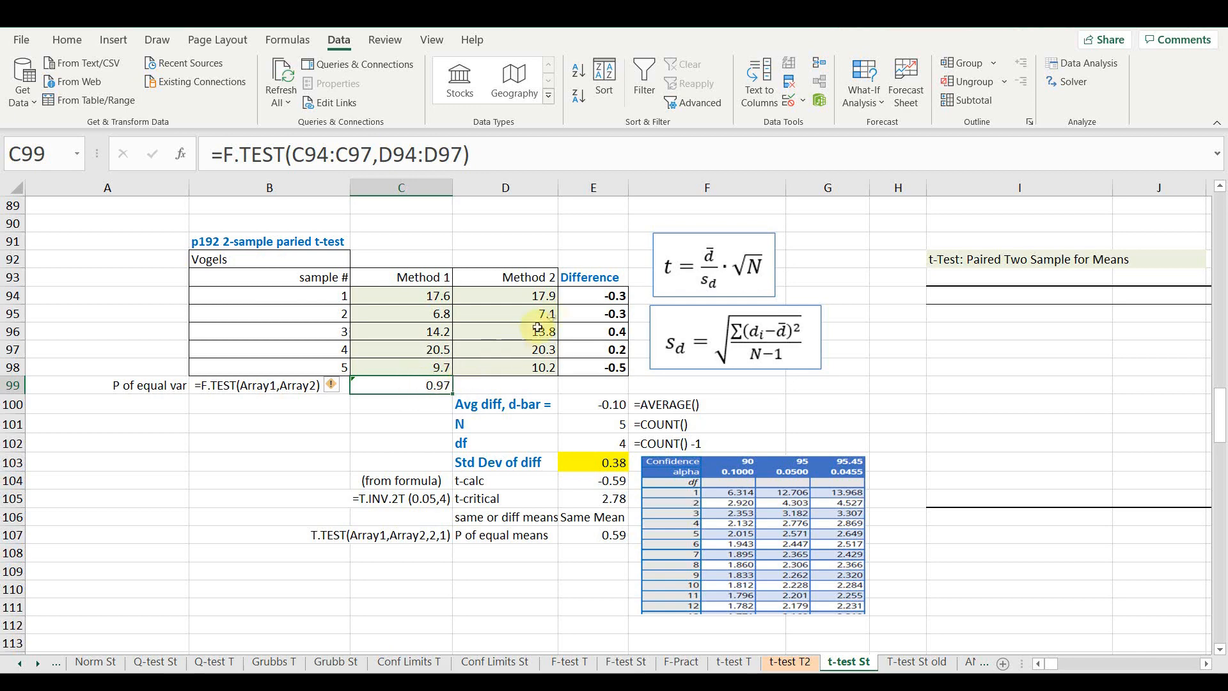
{"action": "left_click", "coordinate": [582, 299]}
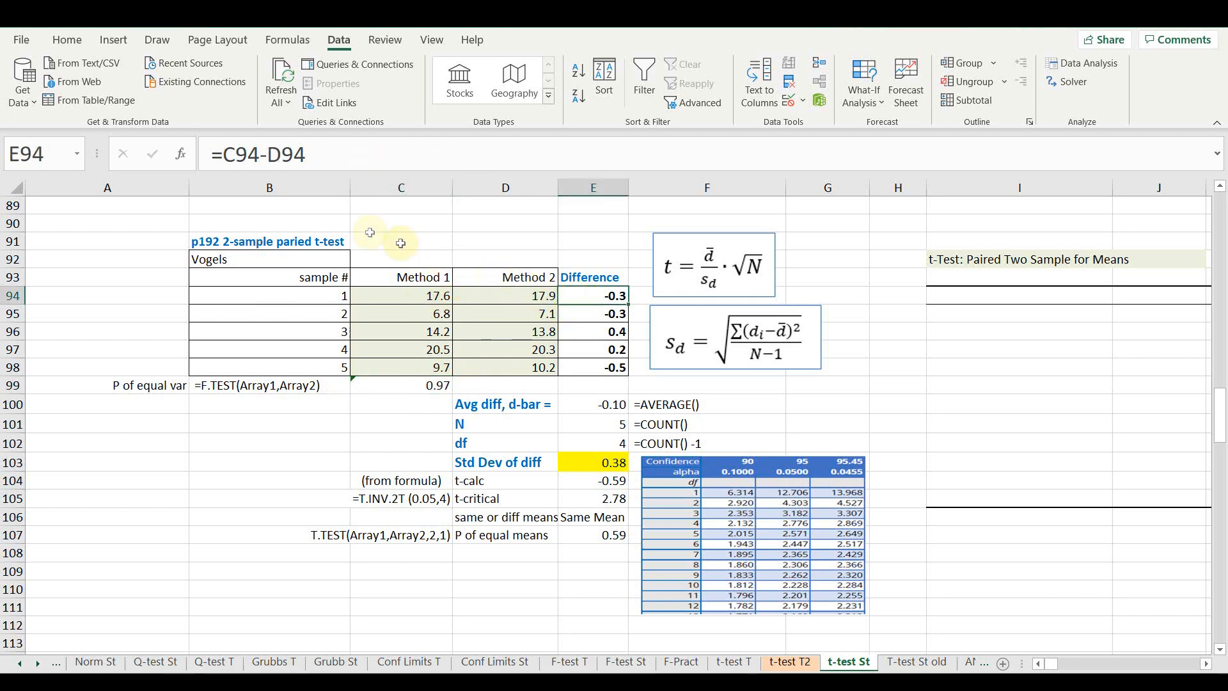
{"action": "left_click", "coordinate": [280, 156]}
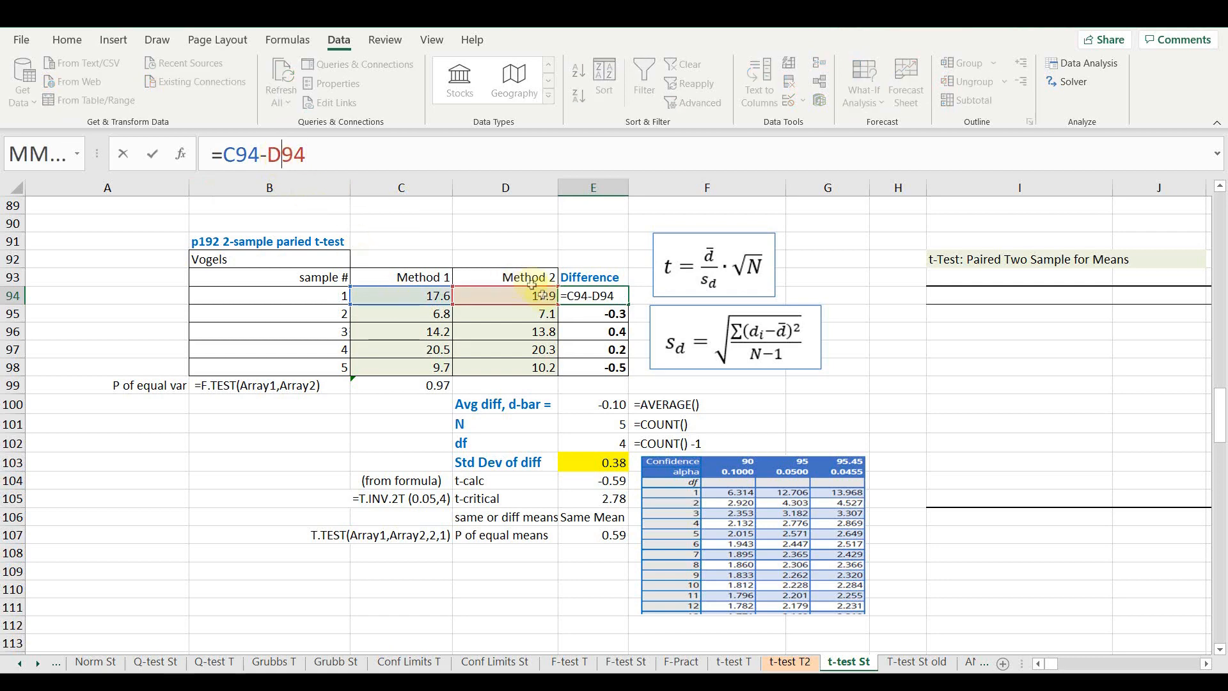
{"action": "key", "text": "Escape"}
{"action": "left_click", "coordinate": [593, 315]}
{"action": "left_click", "coordinate": [593, 331]}
{"action": "left_click", "coordinate": [593, 350]}
{"action": "left_click", "coordinate": [594, 368]}
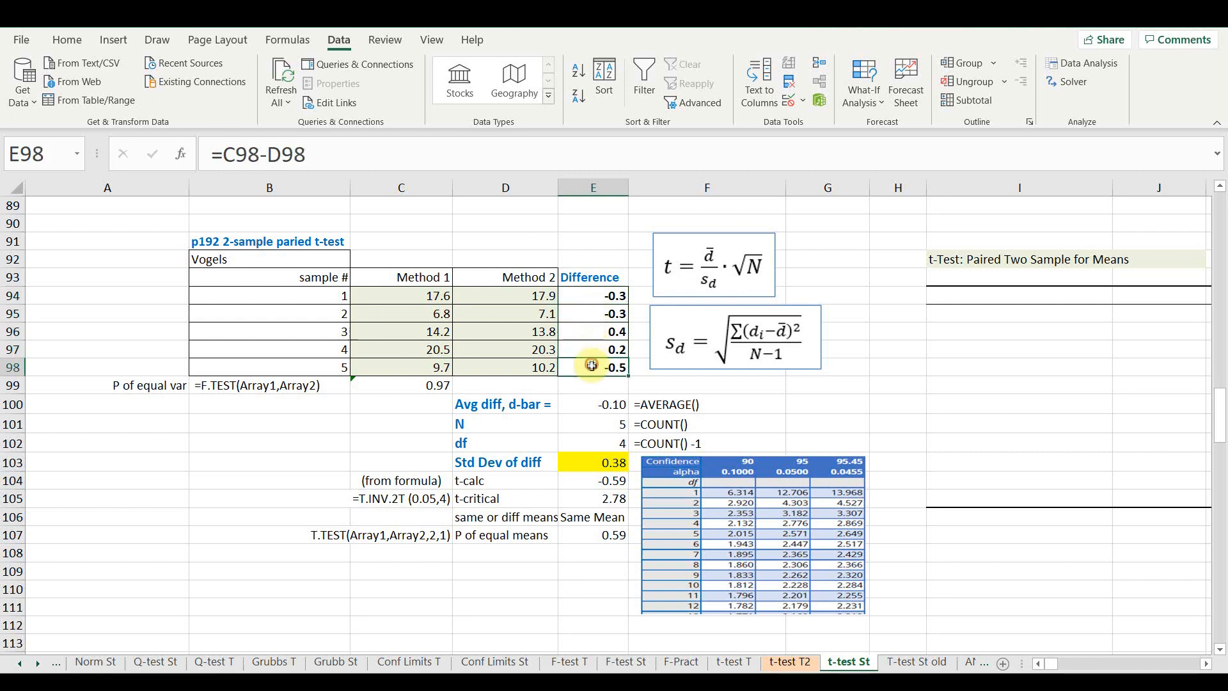
Examine the formulas for average difference, N, degrees of freedom and standard deviation of differences in E100:E103.
{"action": "left_click", "coordinate": [586, 403]}
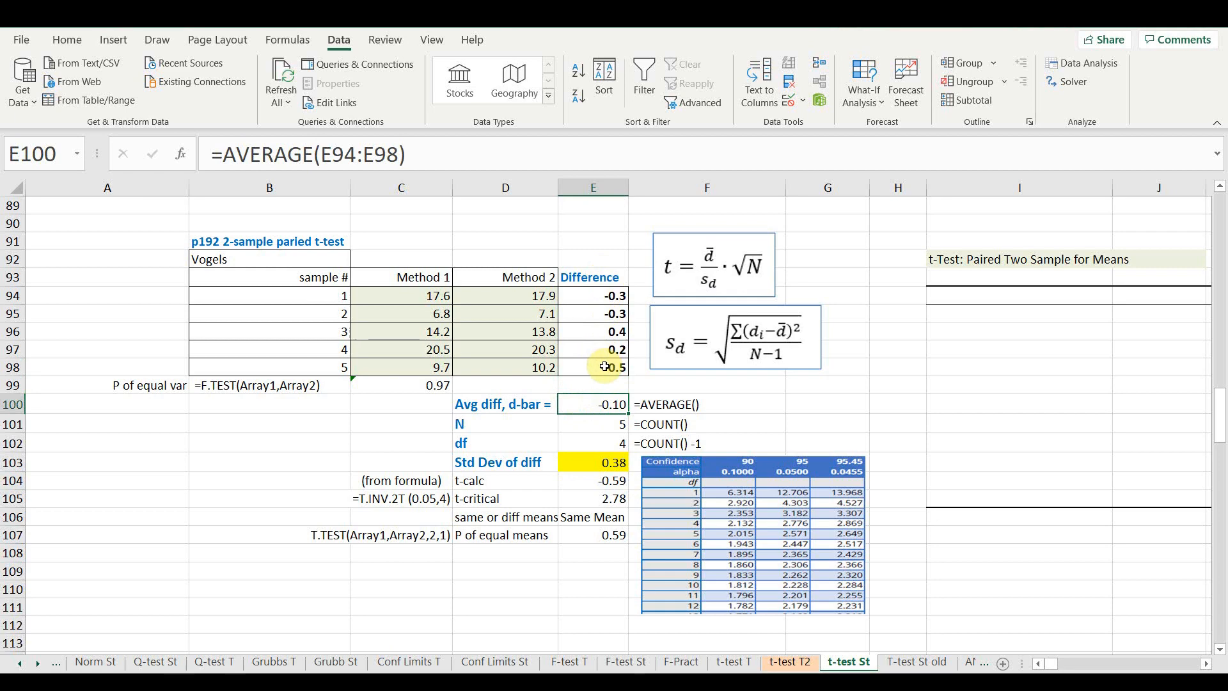
{"action": "left_click", "coordinate": [596, 425]}
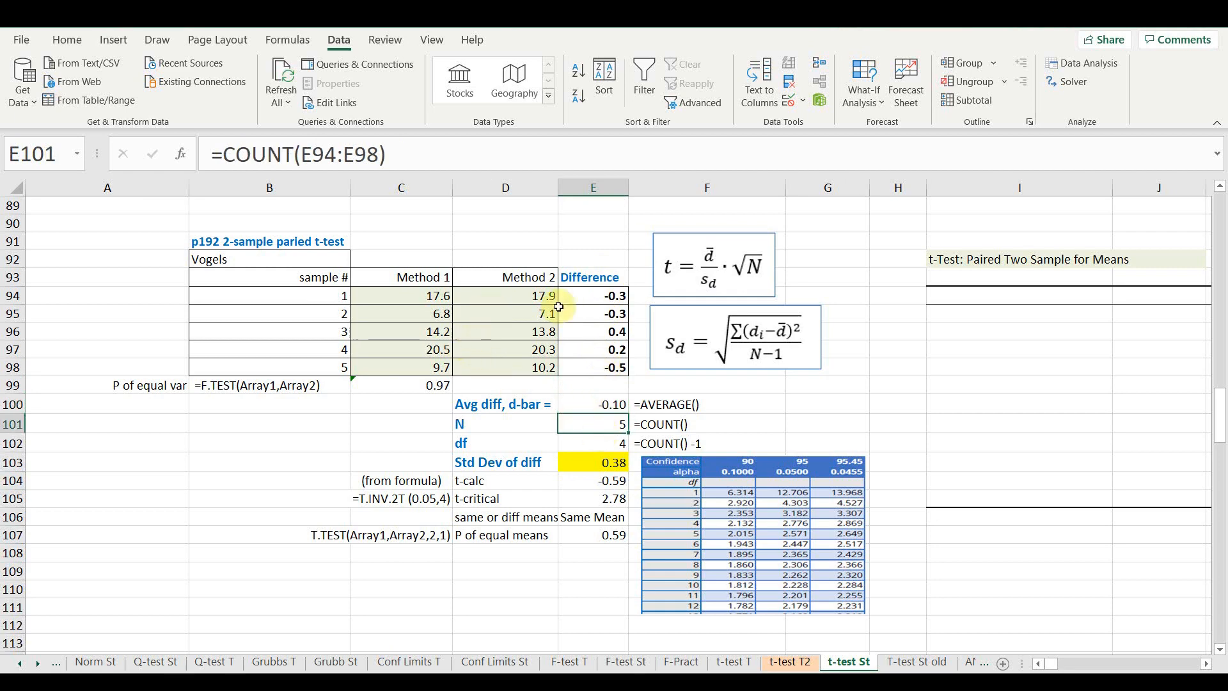
{"action": "left_click", "coordinate": [614, 443]}
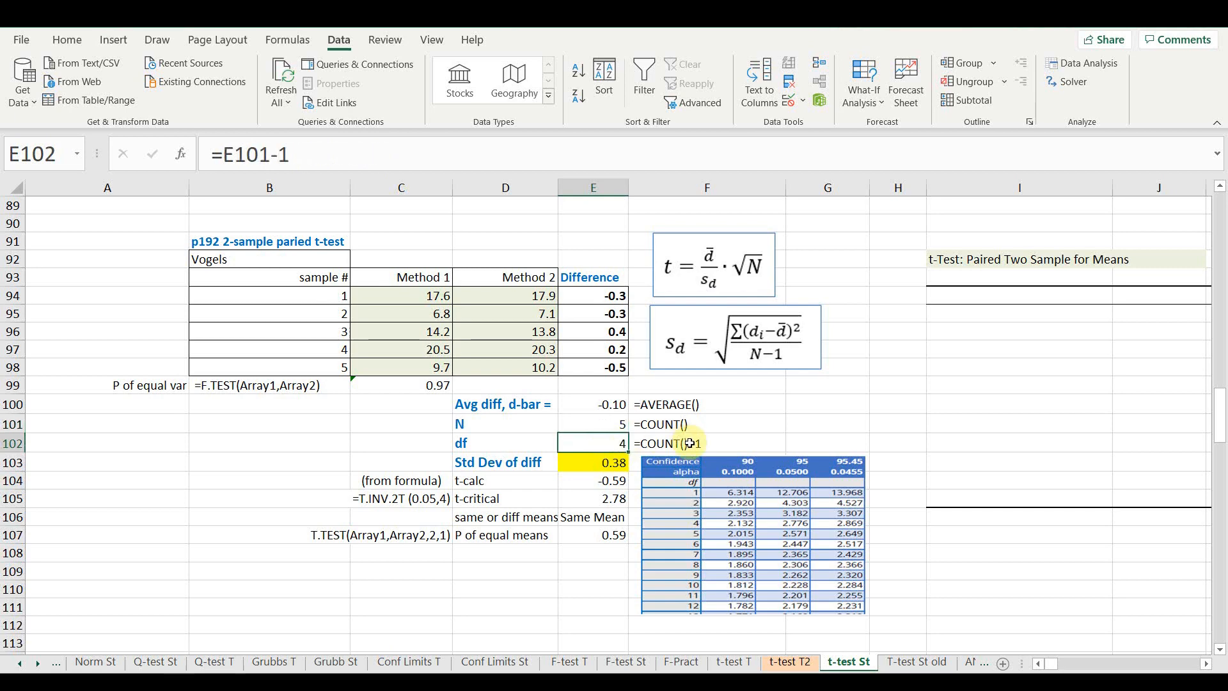
{"action": "left_click", "coordinate": [598, 464]}
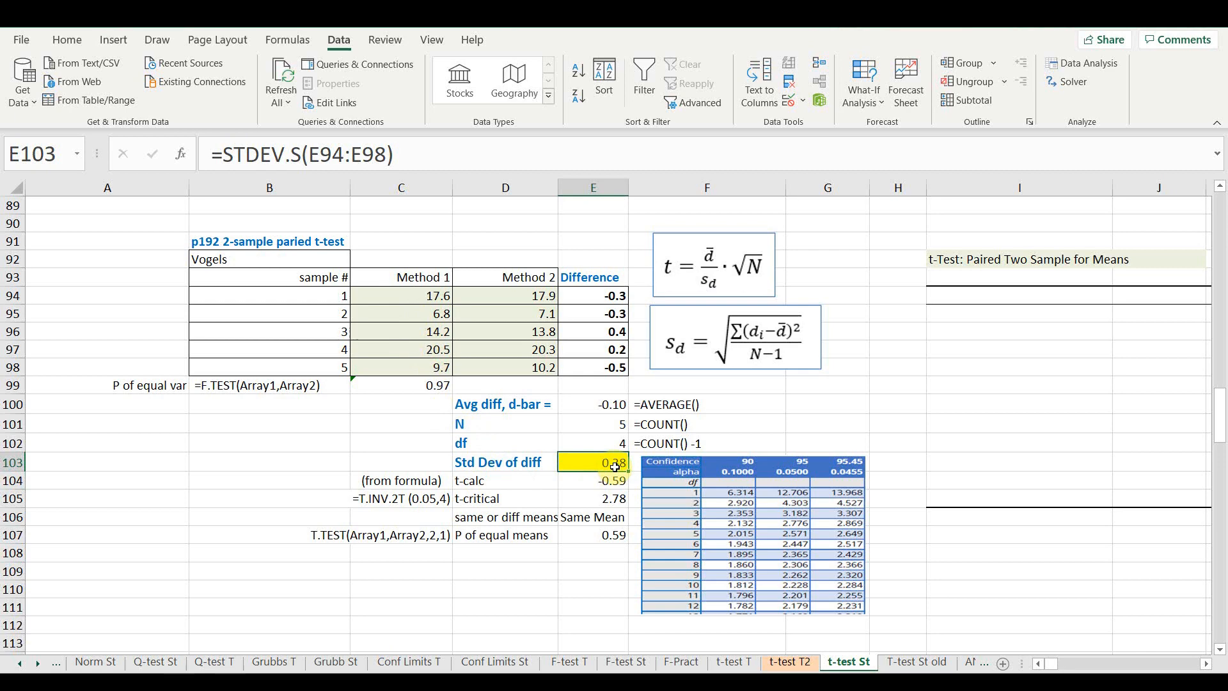
Trace the cells referenced by the t-calc formula in E104, and check the t-critical and same-or-different-means formulas in E105:E106.
{"action": "left_click", "coordinate": [585, 479]}
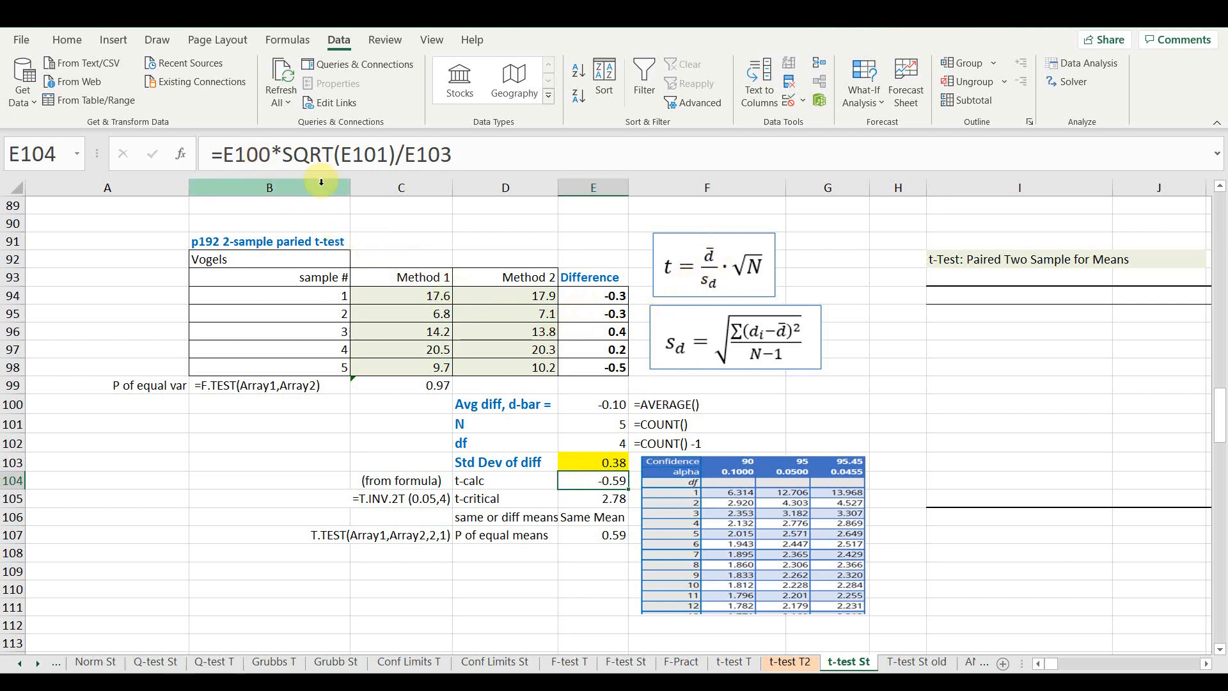
{"action": "left_click", "coordinate": [280, 156]}
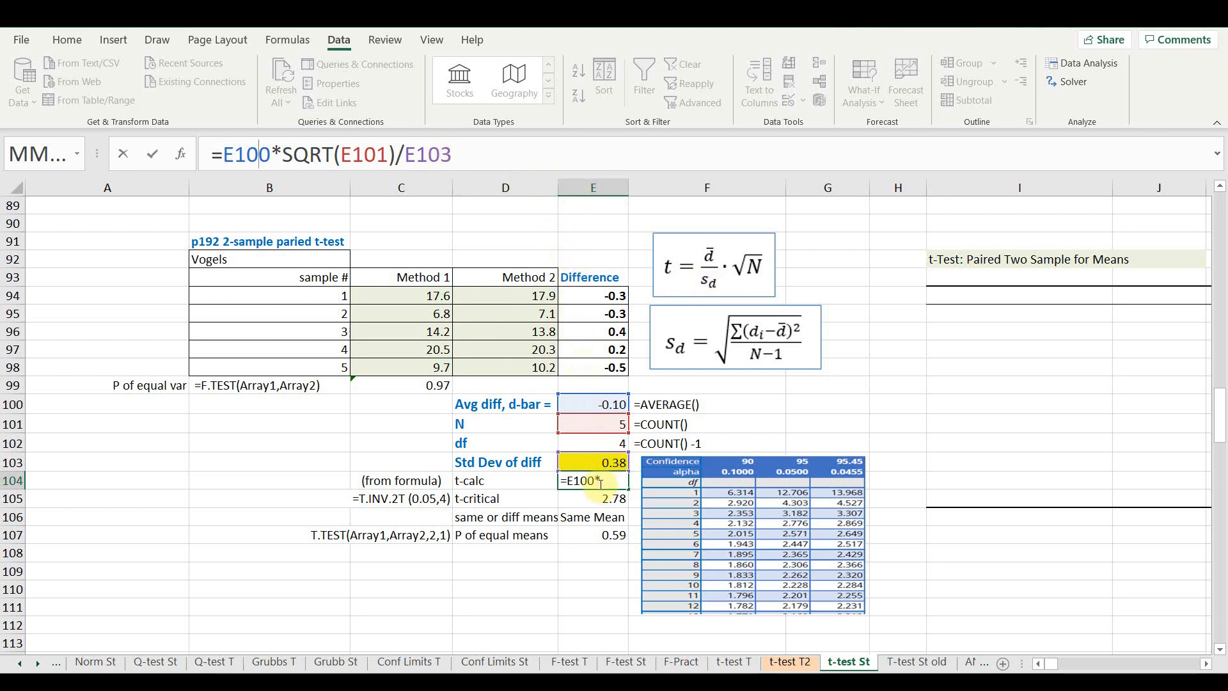
{"action": "key", "text": "Return"}
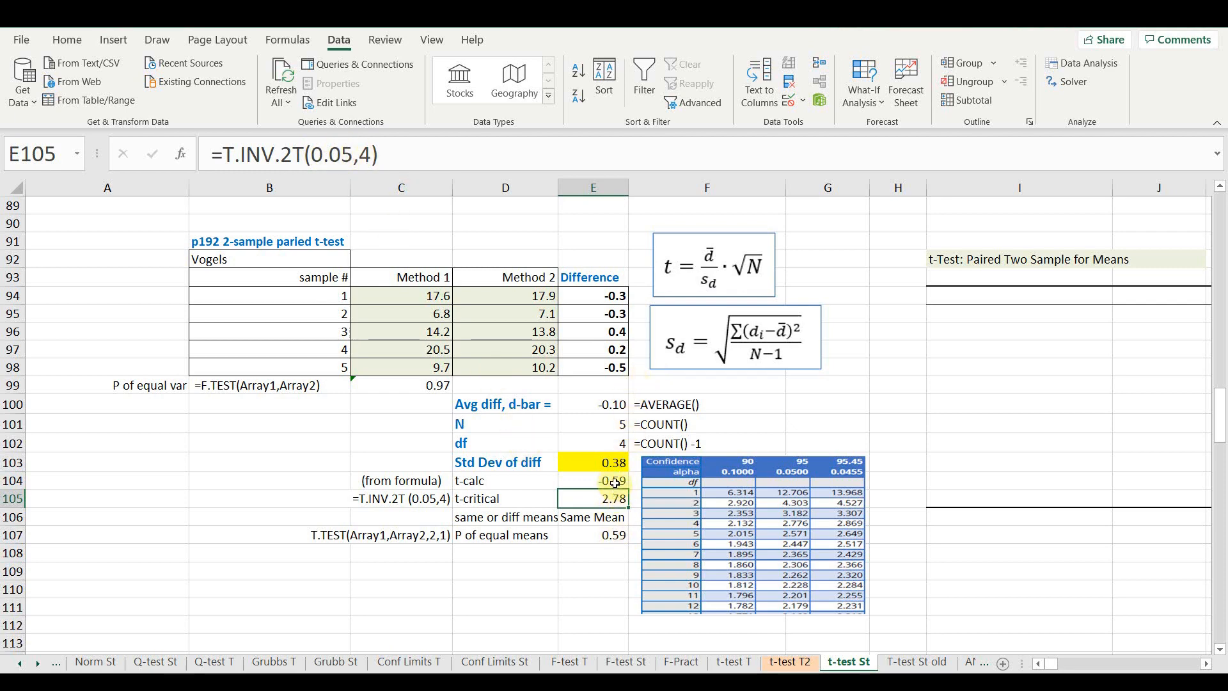
{"action": "left_click", "coordinate": [608, 521]}
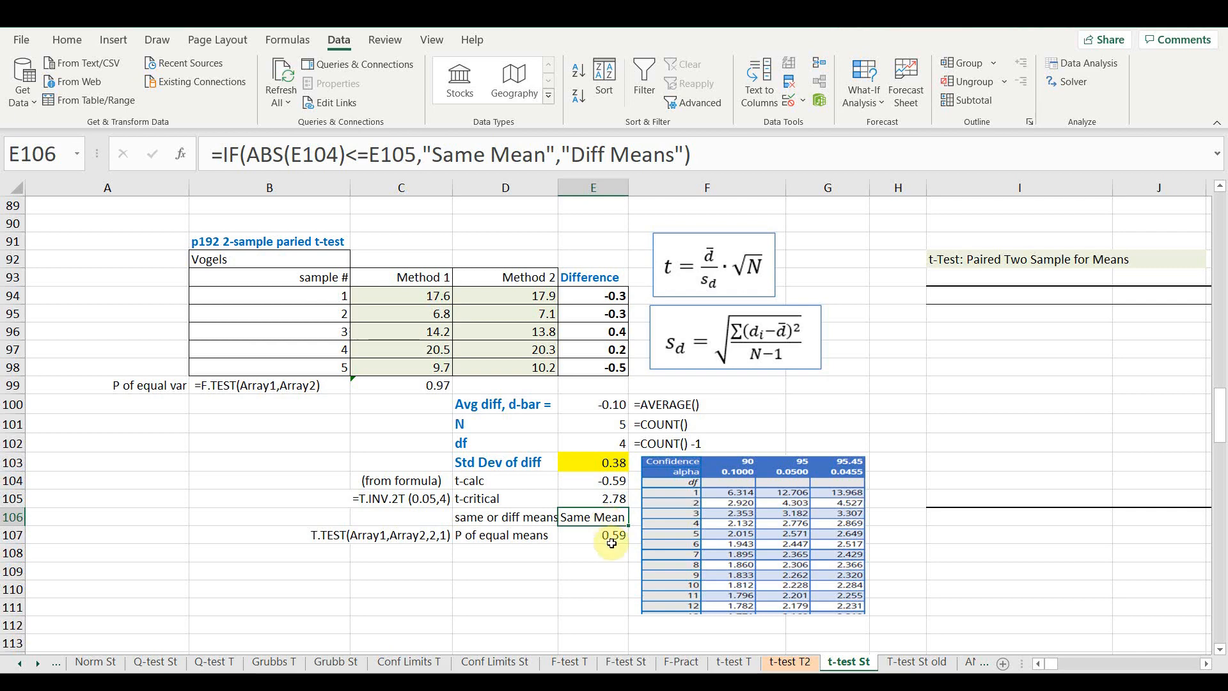
Re-enter the tails and type arguments of the T.TEST formula in E107 as 2 (two-tailed) and 1 (paired).
{"action": "left_click", "coordinate": [612, 538]}
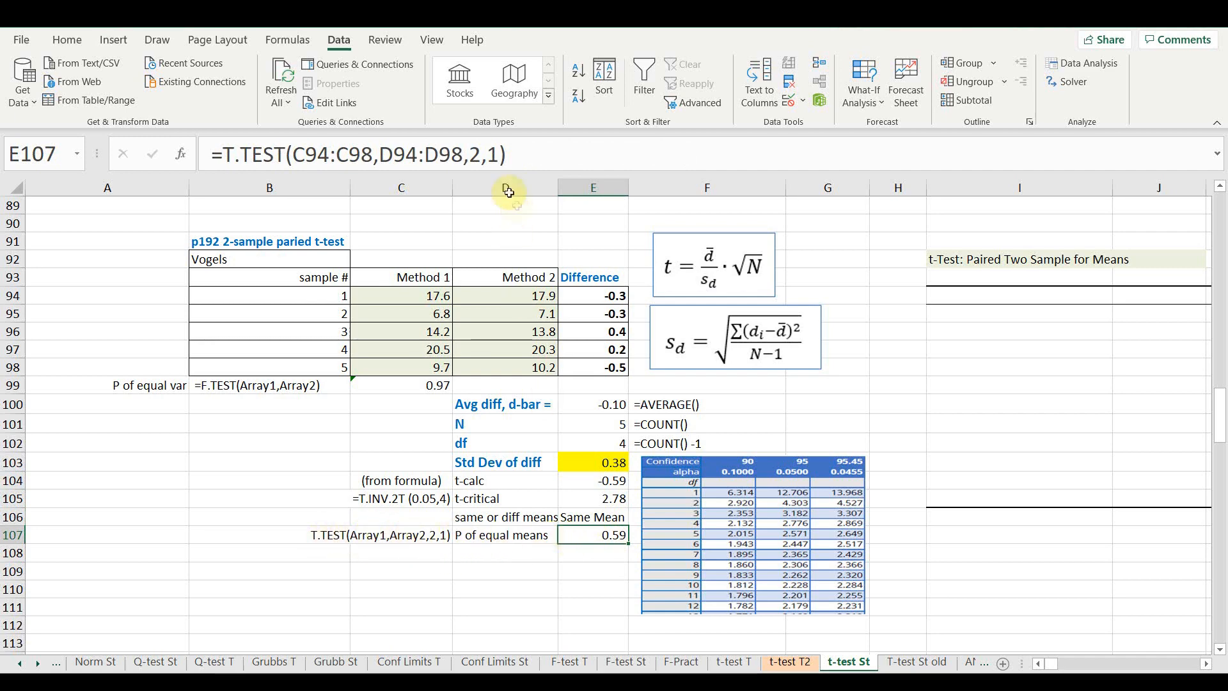
{"action": "left_click_drag", "start_coordinate": [465, 155], "coordinate": [502, 154]}
{"action": "key", "text": "Delete"}
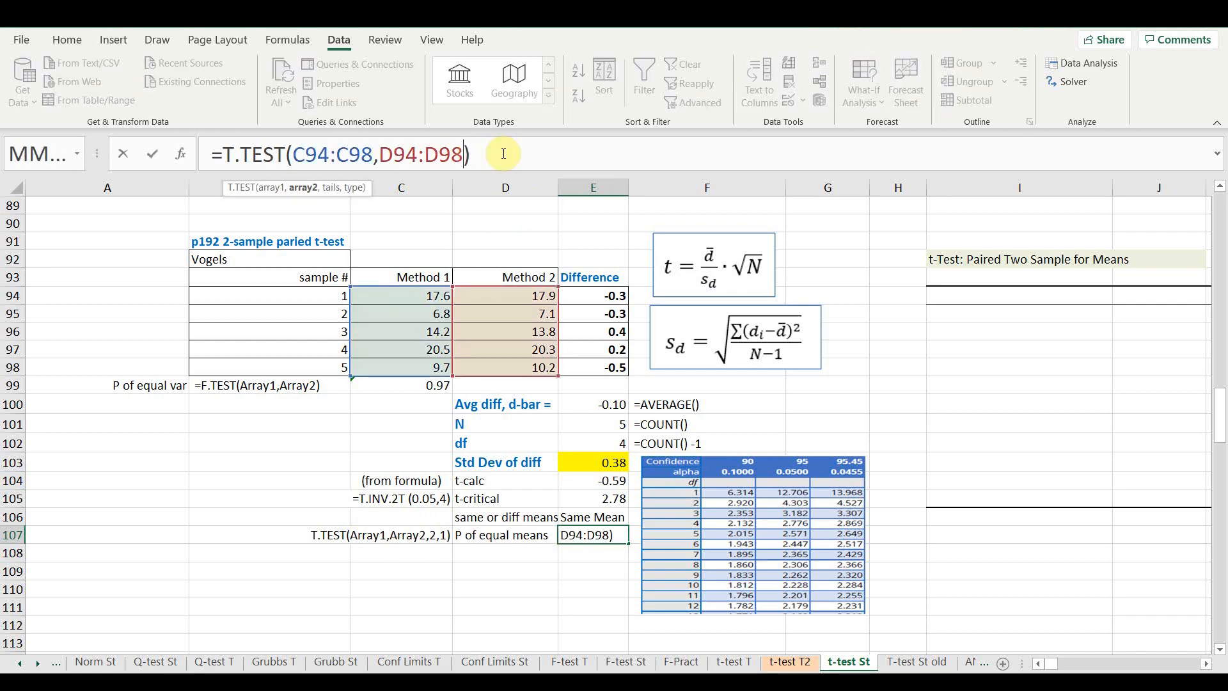
{"action": "type", "text": ","}
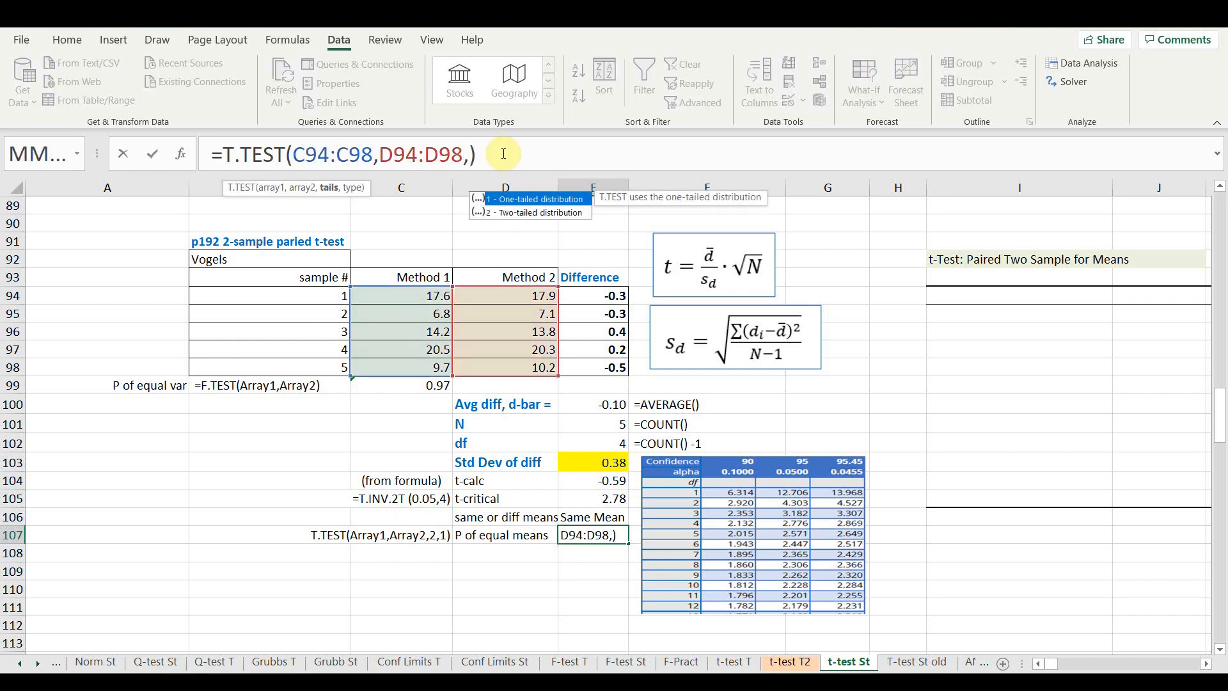
{"action": "double_click", "coordinate": [526, 213]}
{"action": "type", "text": ","}
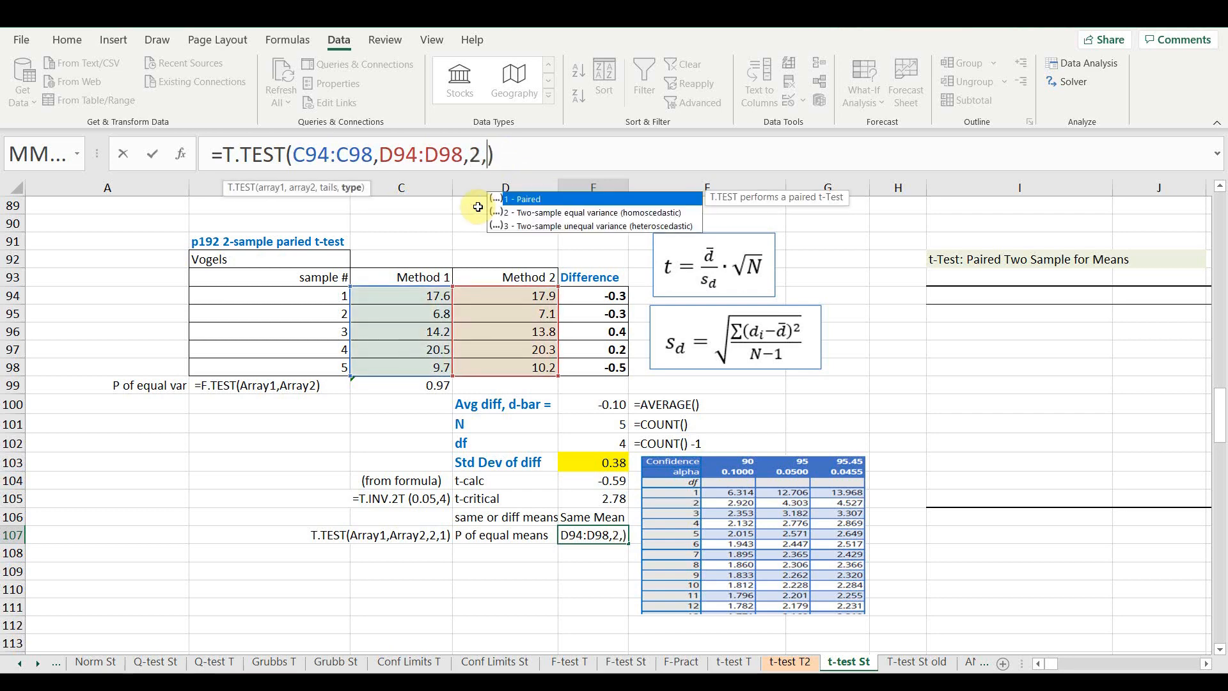
{"action": "double_click", "coordinate": [529, 202]}
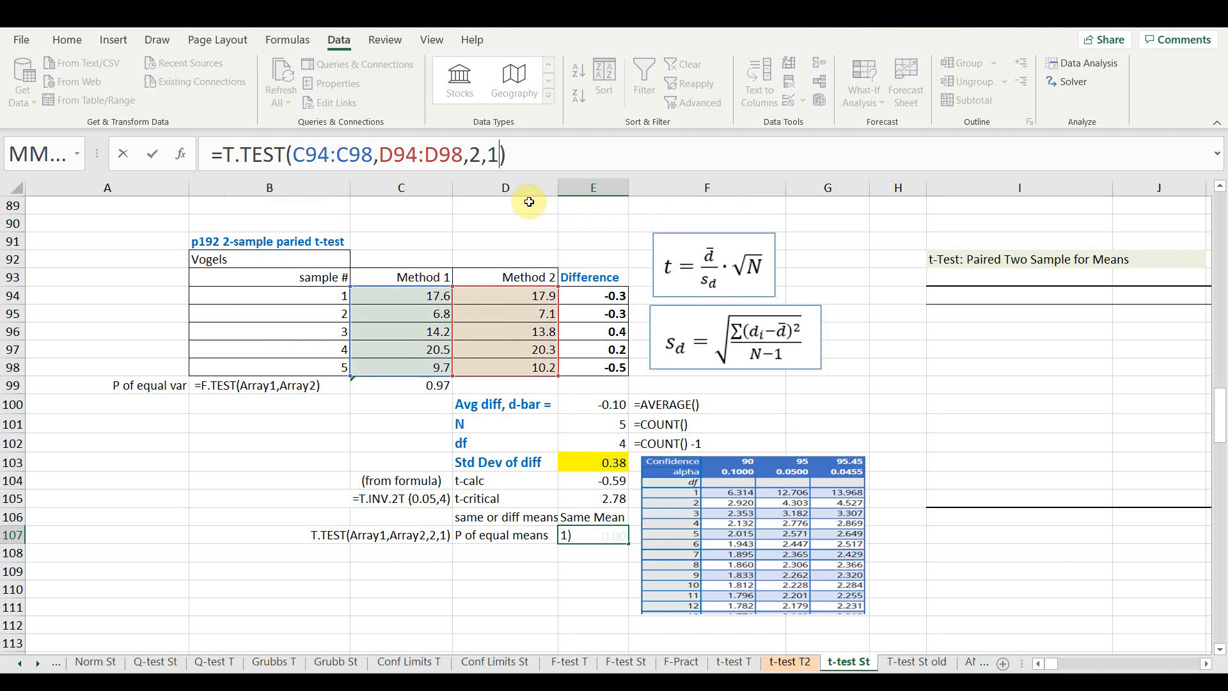
{"action": "key", "text": "Return"}
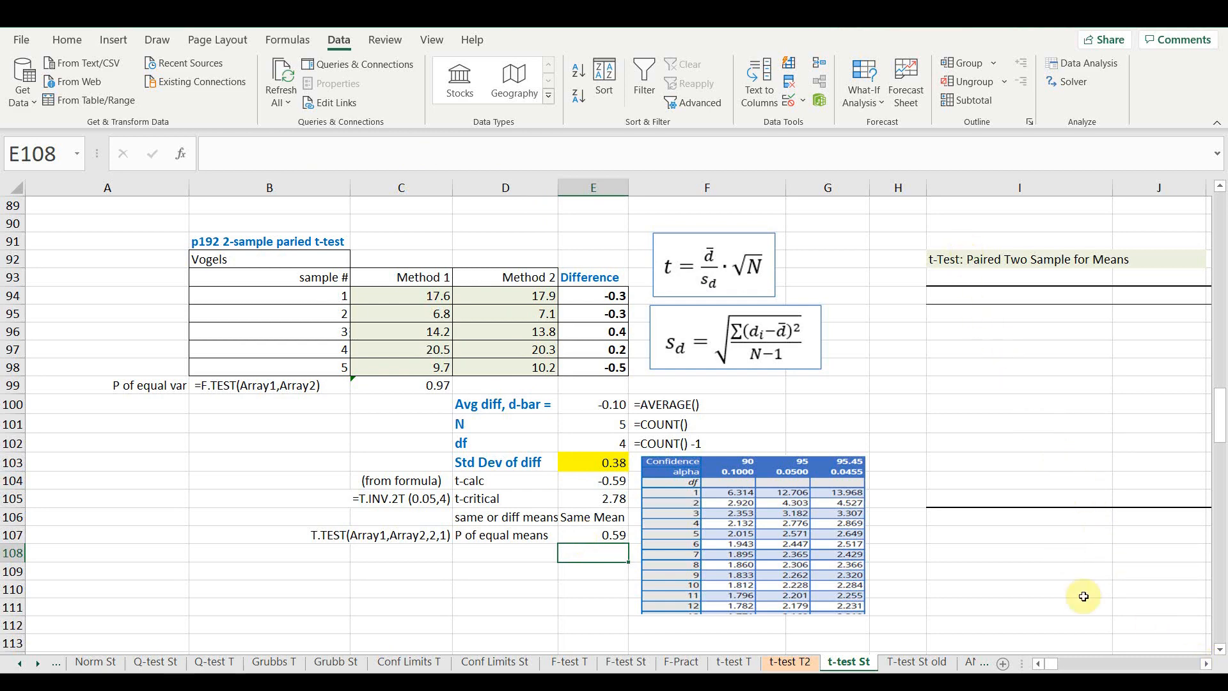
Open the t-Test: Paired Two Sample for Means tool from Data Analysis.
{"action": "left_click", "coordinate": [1210, 664]}
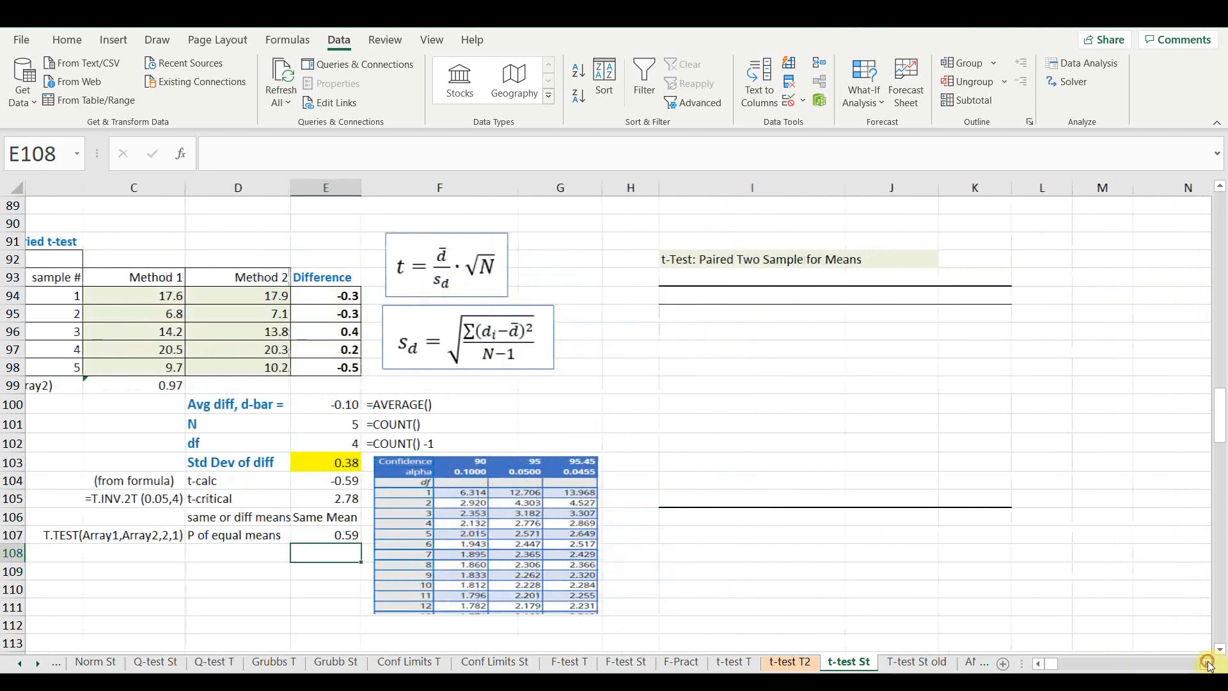
{"action": "left_click", "coordinate": [1210, 665]}
{"action": "left_click", "coordinate": [670, 258]}
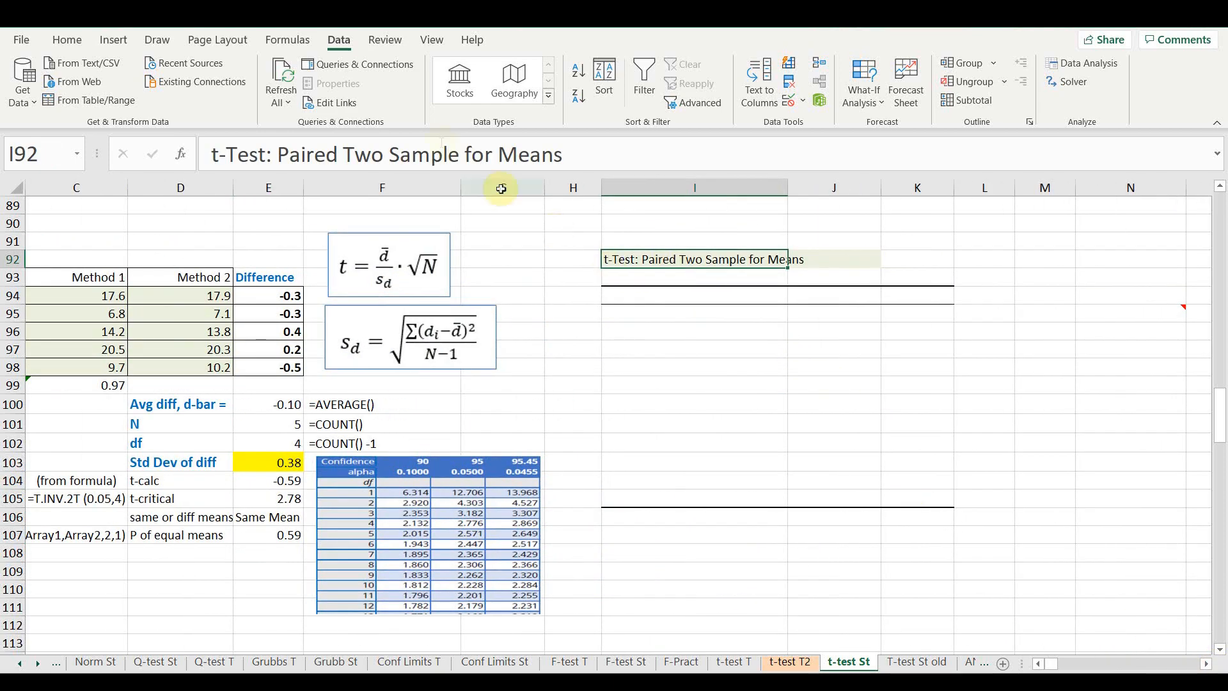
{"action": "left_click", "coordinate": [1086, 63]}
{"action": "scroll", "coordinate": [351, 169], "scroll_direction": "down", "scroll_amount": 1}
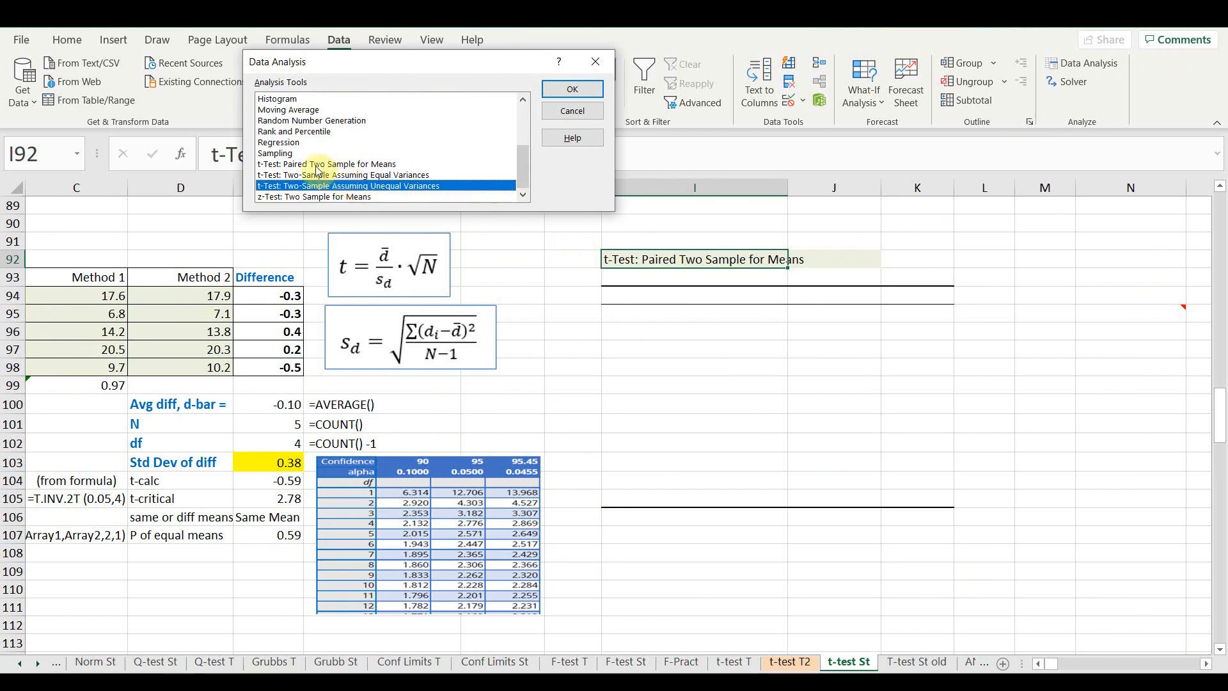
{"action": "left_click", "coordinate": [315, 165]}
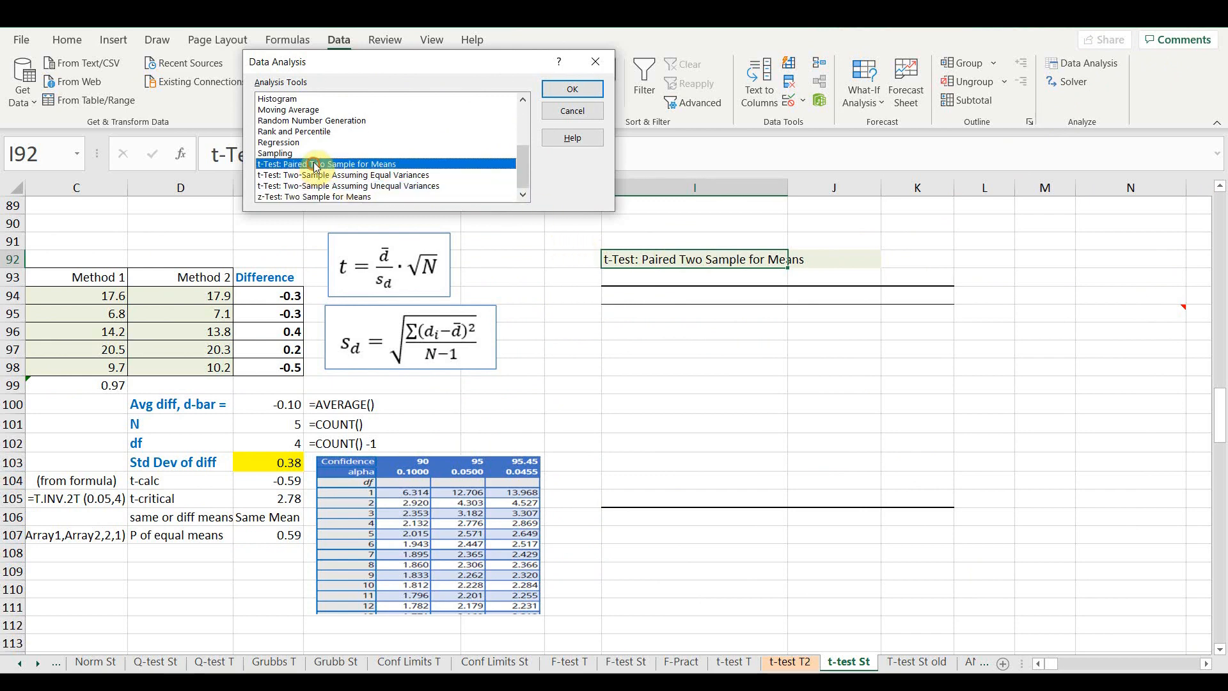
{"action": "left_click", "coordinate": [572, 90]}
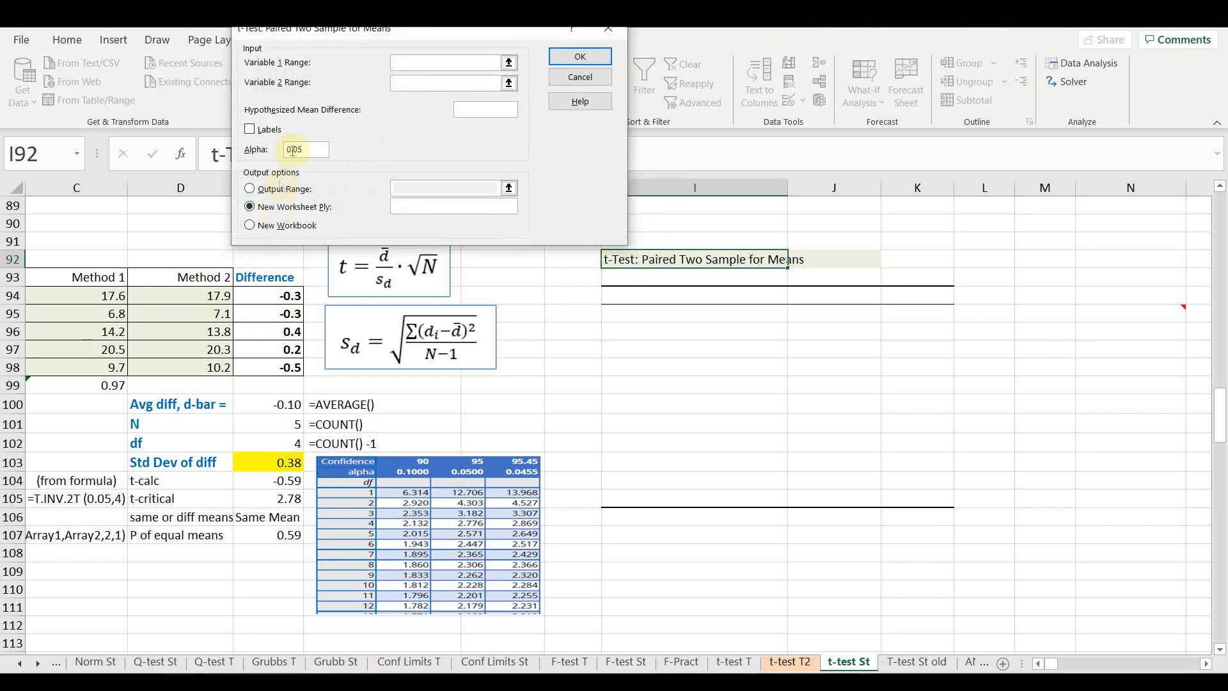
Set the Variable 1 range to C93:C98 and the Variable 2 range to D93:D98, with labels included.
{"action": "left_click_drag", "start_coordinate": [107, 369], "coordinate": [94, 278]}
{"action": "left_click", "coordinate": [404, 82]}
{"action": "left_click_drag", "start_coordinate": [207, 367], "coordinate": [199, 279]}
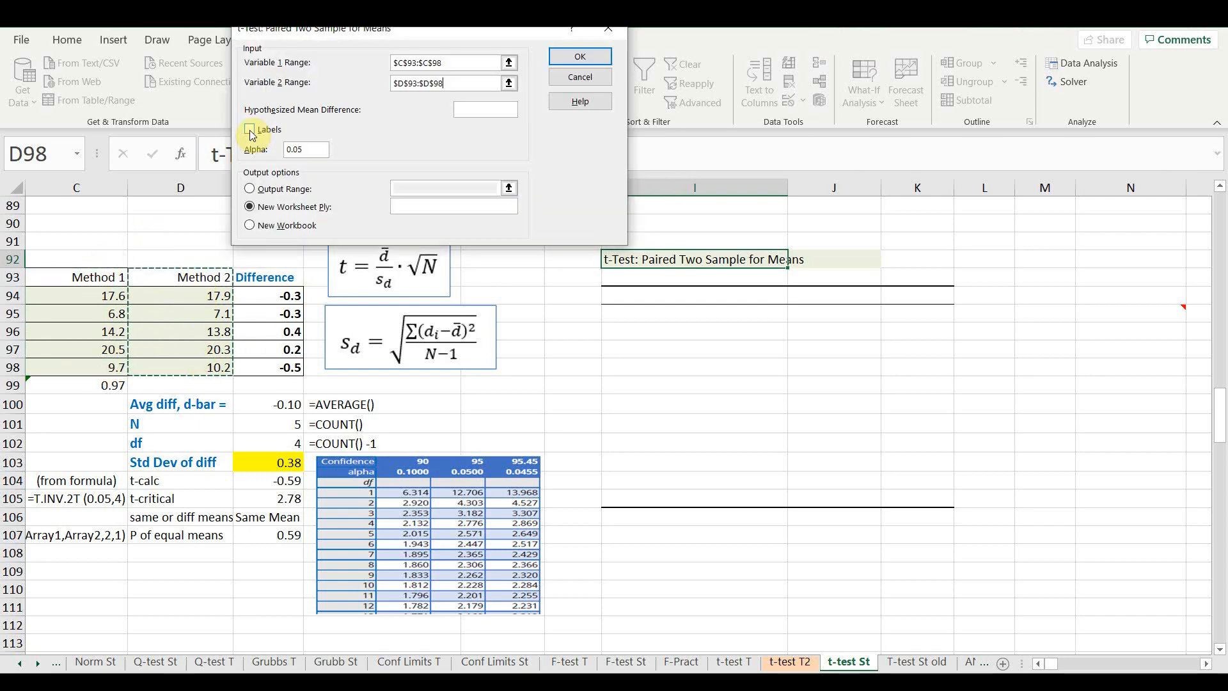
{"action": "left_click", "coordinate": [297, 150]}
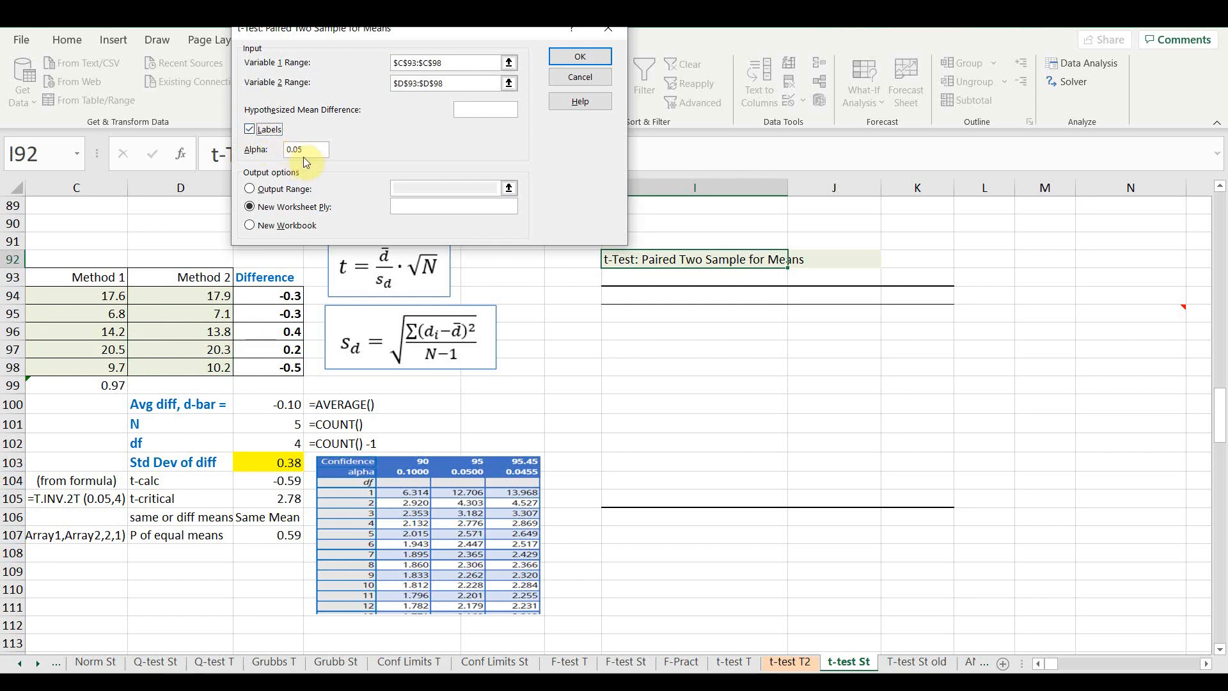
Set the output range to I92 and run the paired t-test, overwriting the existing data there.
{"action": "left_click", "coordinate": [249, 188]}
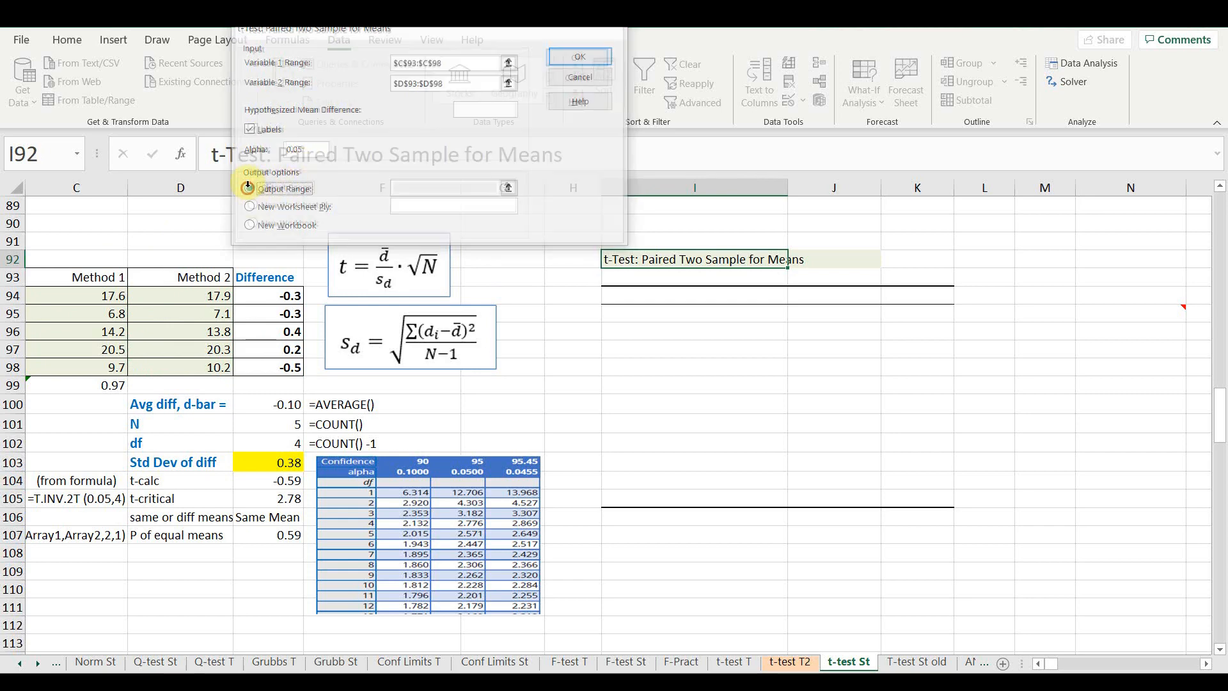
{"action": "left_click", "coordinate": [397, 187]}
{"action": "left_click", "coordinate": [683, 260]}
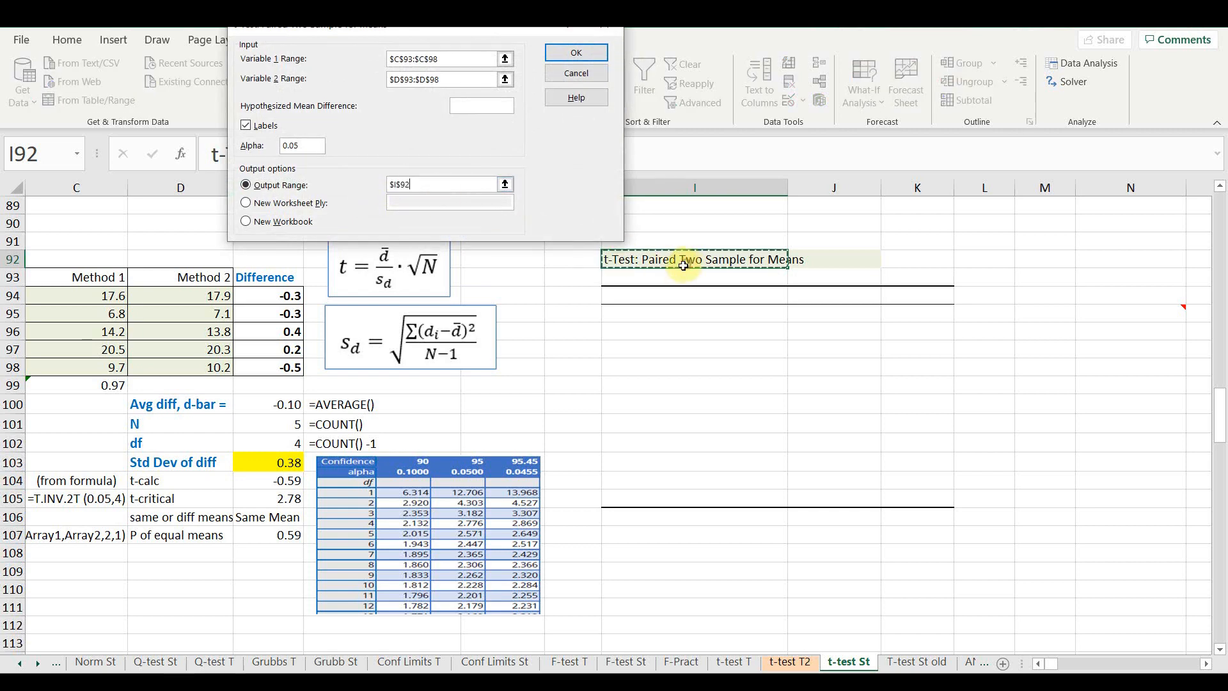
{"action": "left_click", "coordinate": [566, 53]}
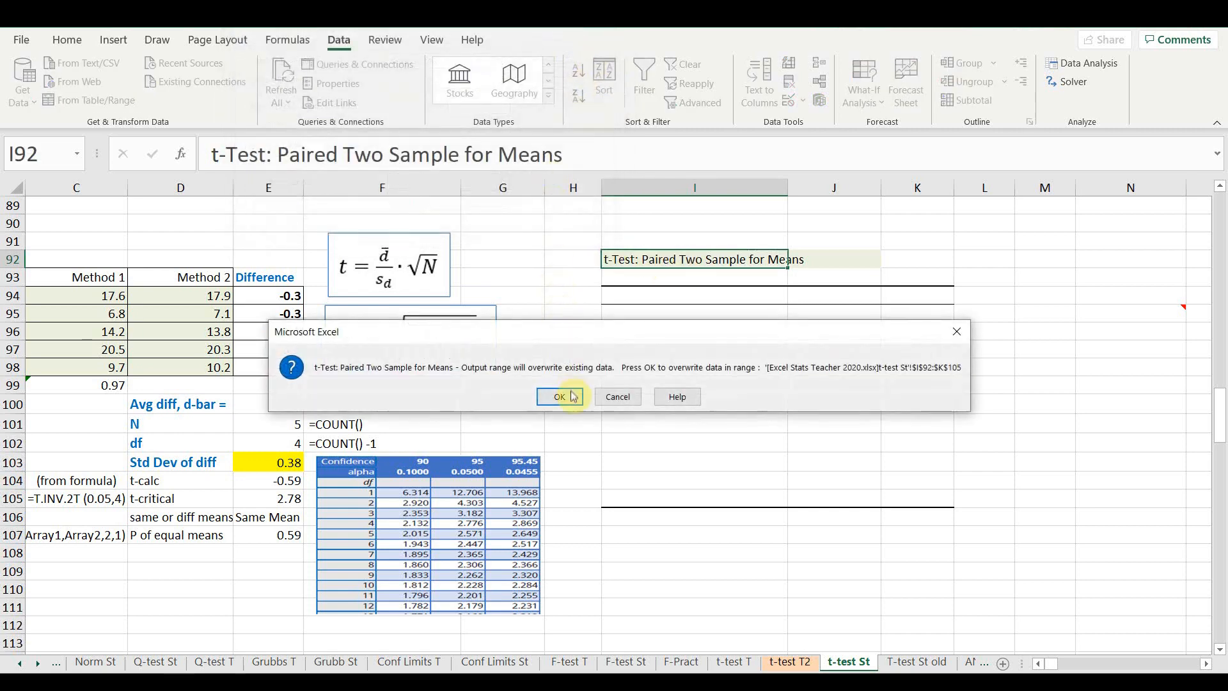
{"action": "left_click", "coordinate": [560, 397]}
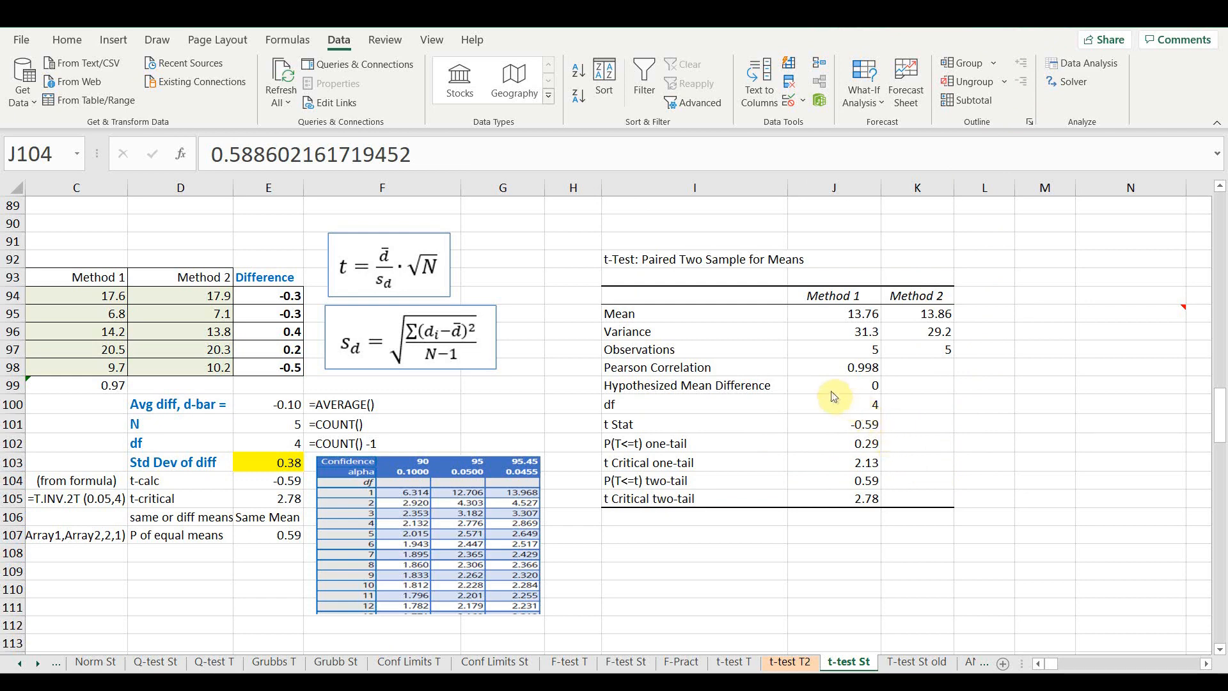
Review the paired t-test output in J95:K105, comparing its t Stat with the t-calc in E104 and checking the two-tail critical value.
{"action": "left_click_drag", "start_coordinate": [842, 320], "coordinate": [891, 307]}
{"action": "left_click_drag", "start_coordinate": [860, 351], "coordinate": [899, 349]}
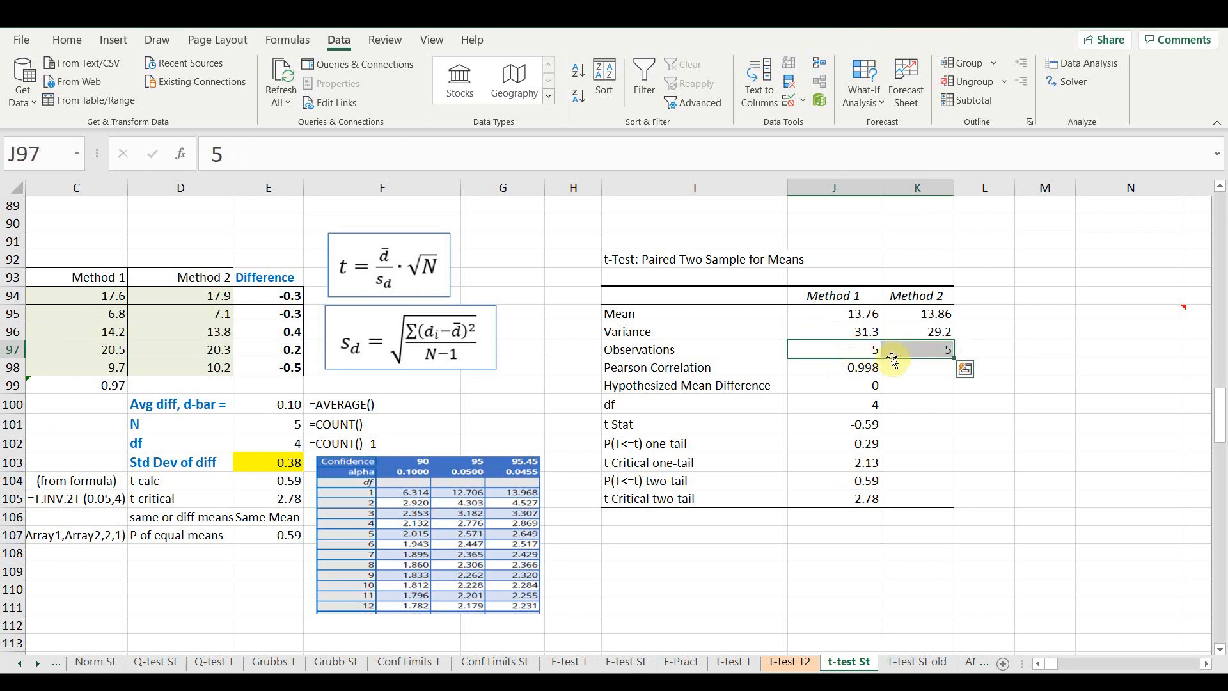
{"action": "left_click", "coordinate": [840, 370]}
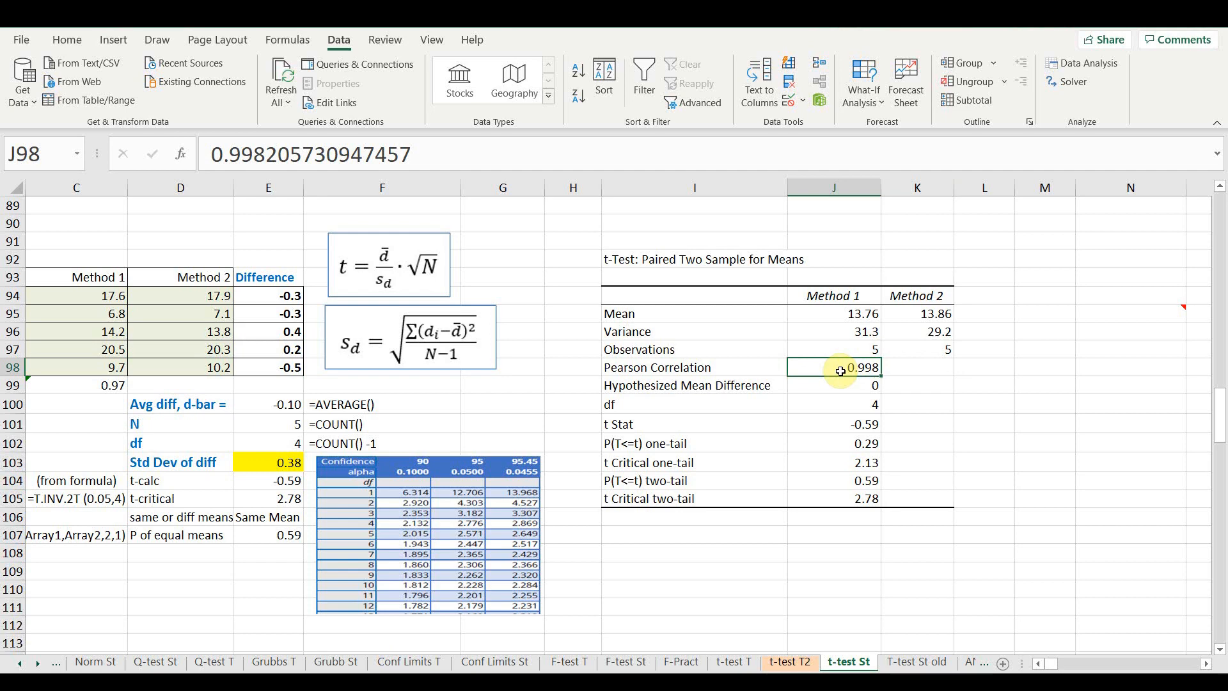
{"action": "left_click", "coordinate": [841, 408]}
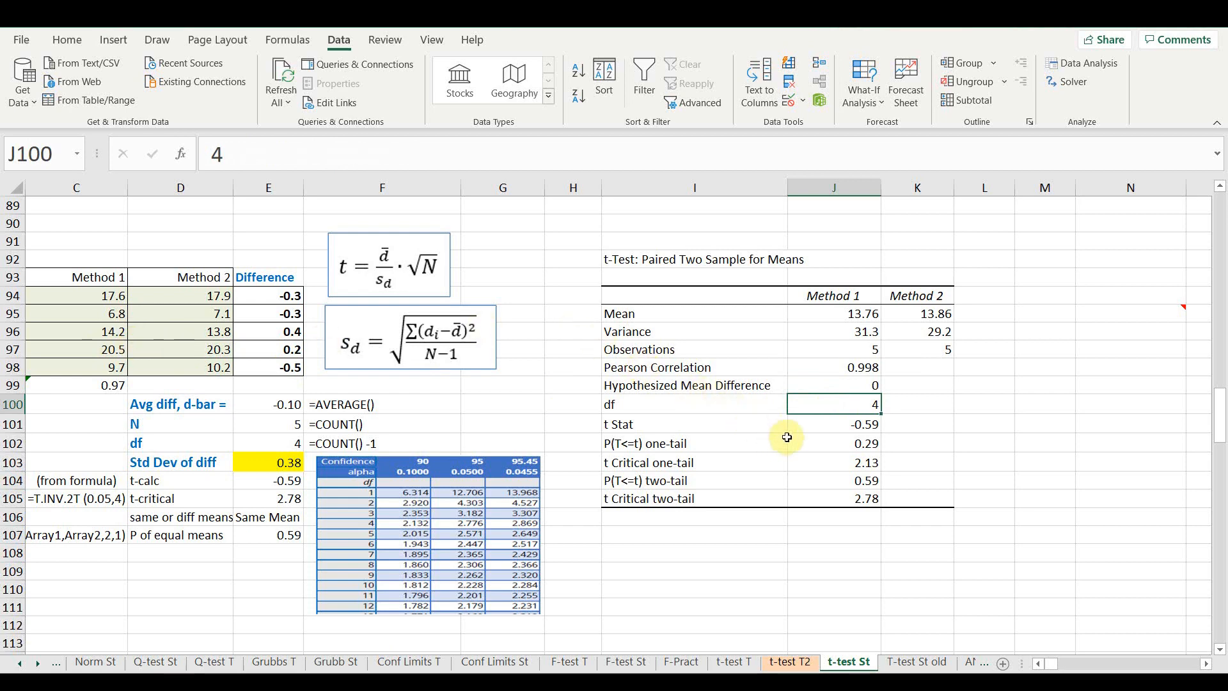
{"action": "left_click", "coordinate": [815, 424]}
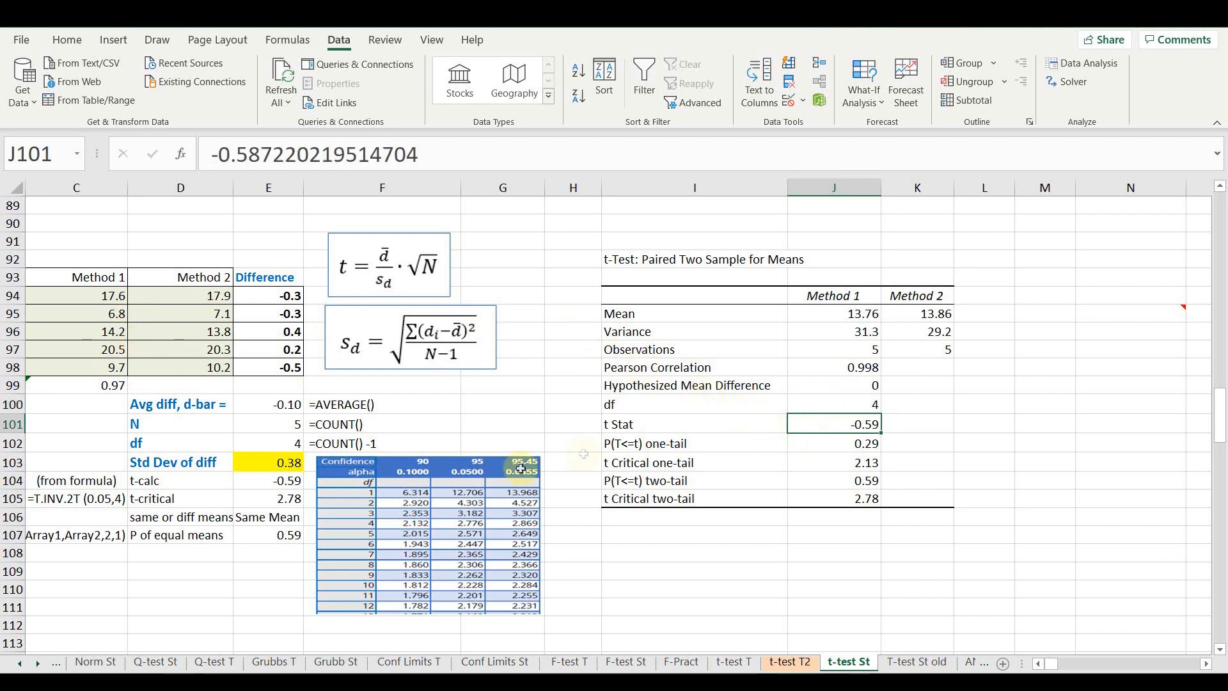
{"action": "left_click", "coordinate": [253, 480]}
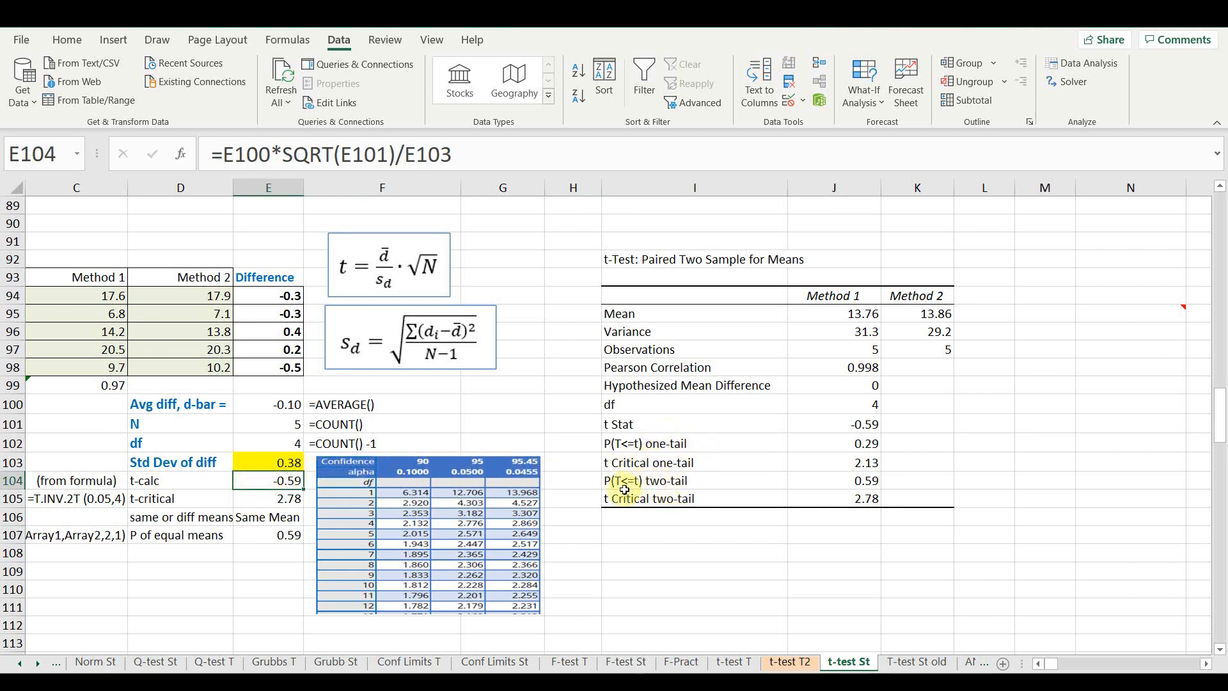
{"action": "left_click", "coordinate": [805, 501]}
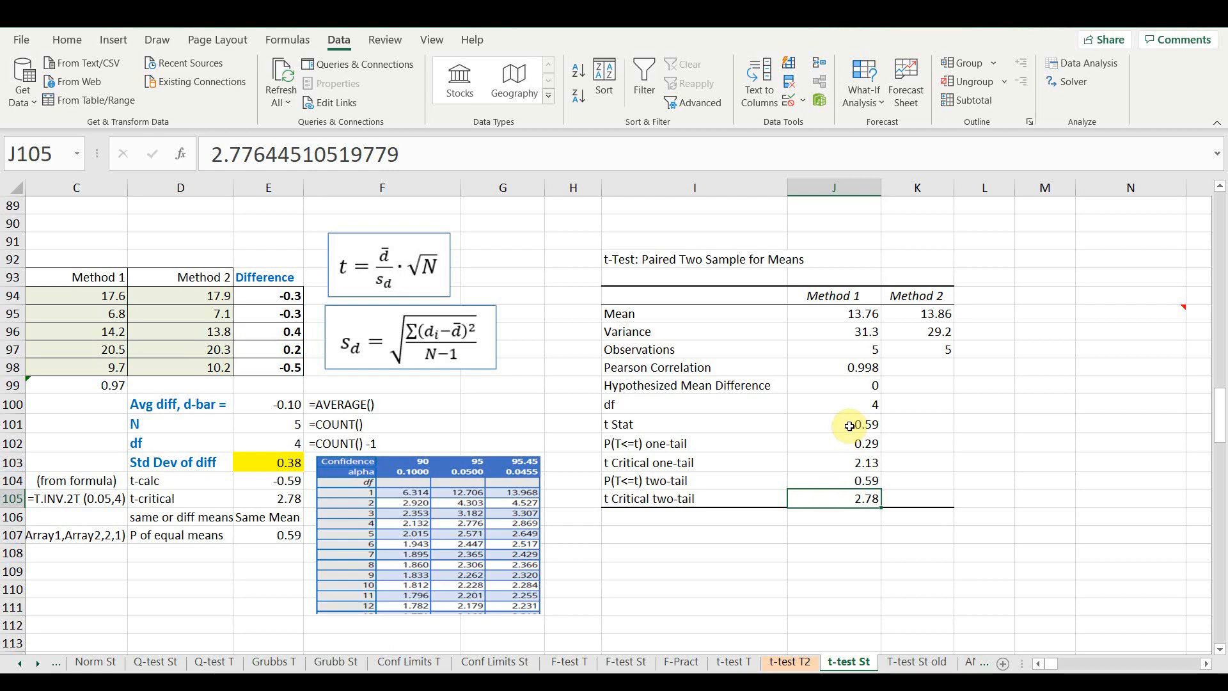
Check the two-tail P value in J104 of the paired t-test output.
{"action": "left_click", "coordinate": [835, 482]}
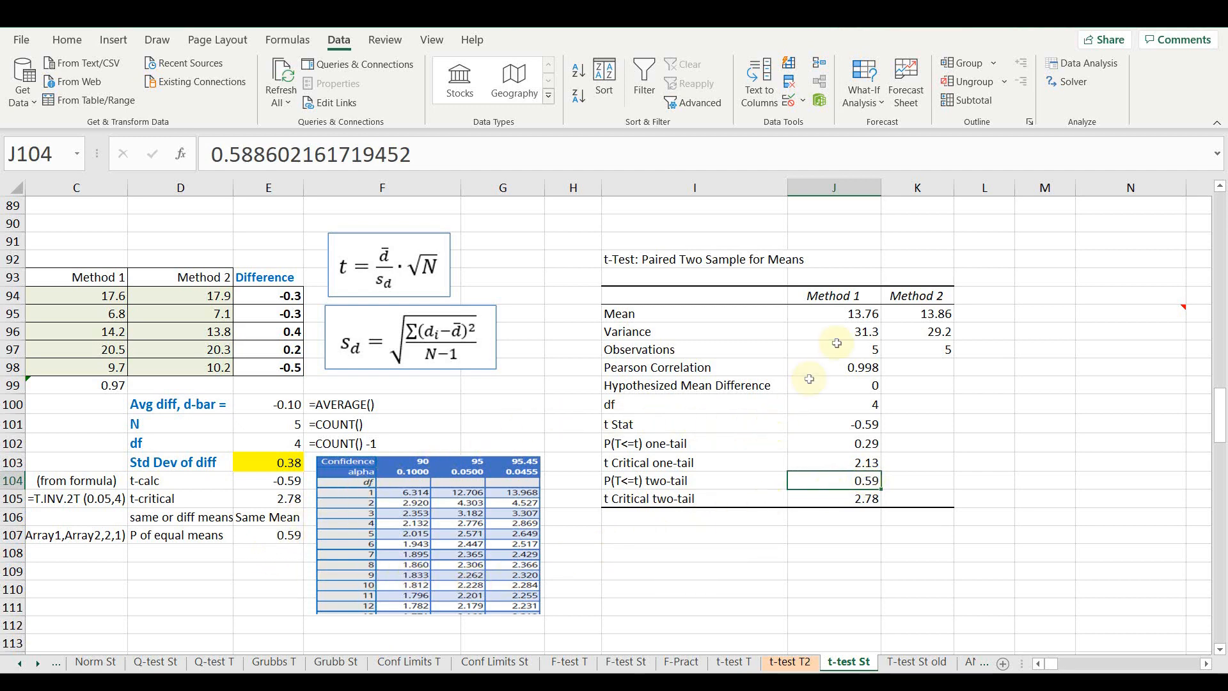
{"action": "left_click", "coordinate": [1001, 26]}
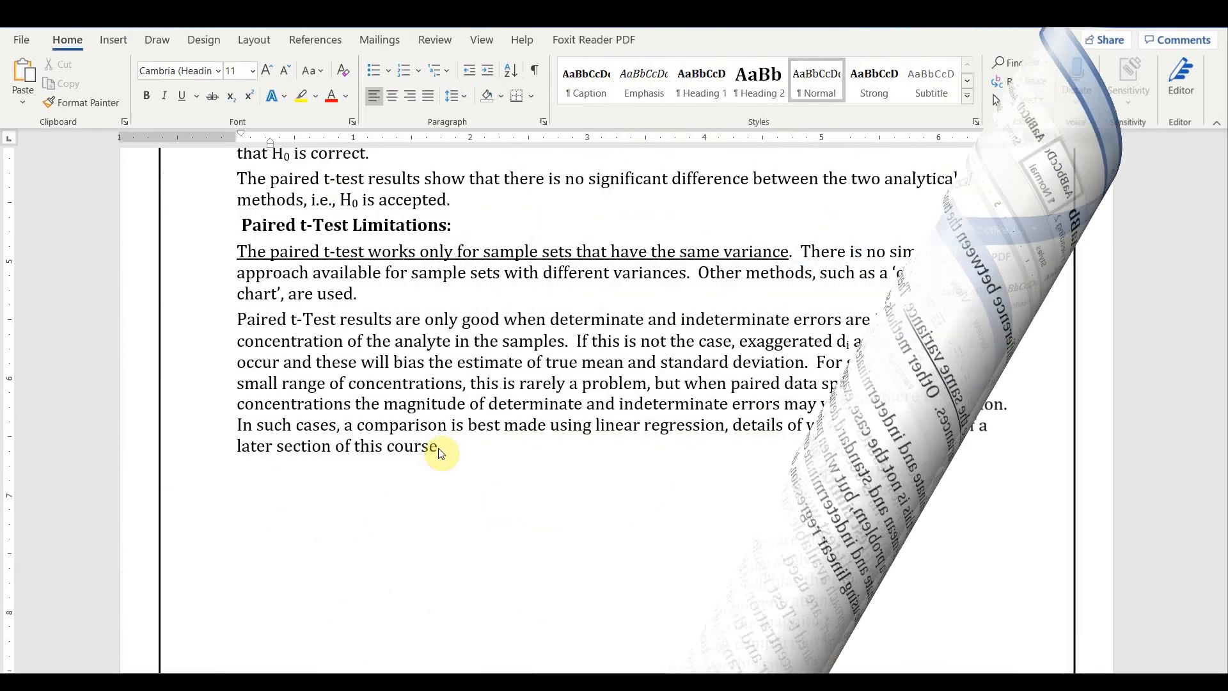
Switch to the Word course notes and read the Correlation Charts section after the paired t-test limitations.
{"action": "scroll", "coordinate": [440, 449], "scroll_direction": "down", "scroll_amount": 1}
{"action": "scroll", "coordinate": [439, 449], "scroll_direction": "down", "scroll_amount": 8}
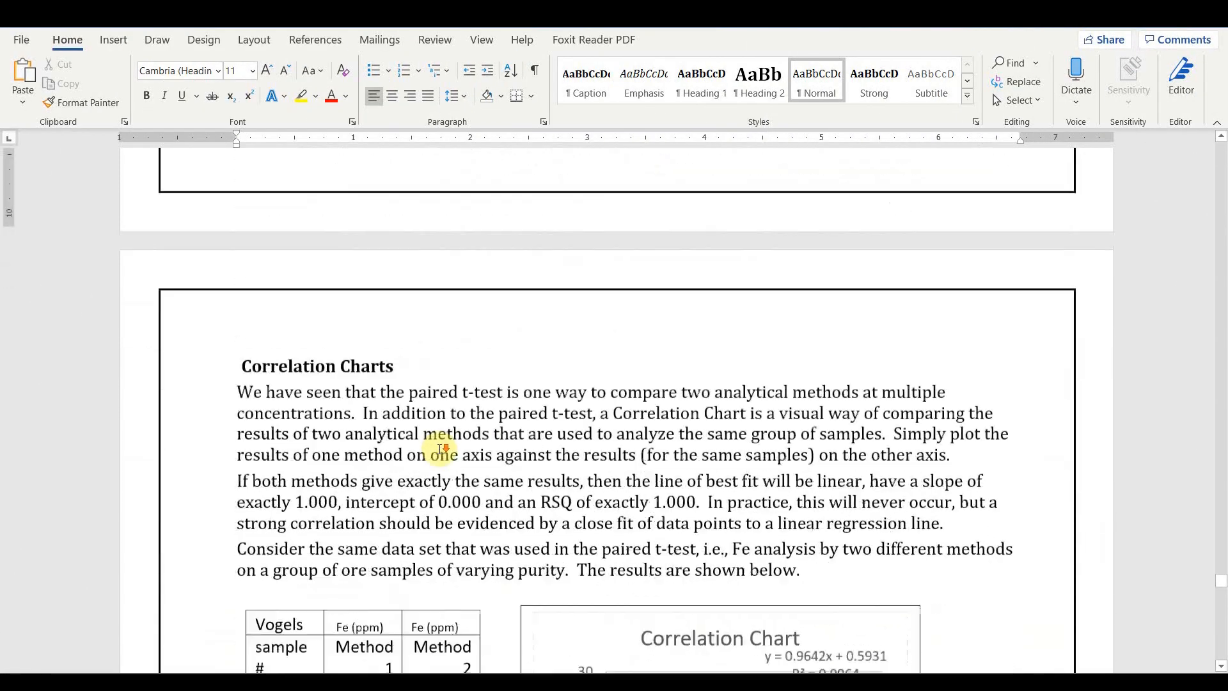
{"action": "scroll", "coordinate": [440, 449], "scroll_direction": "down", "scroll_amount": 2}
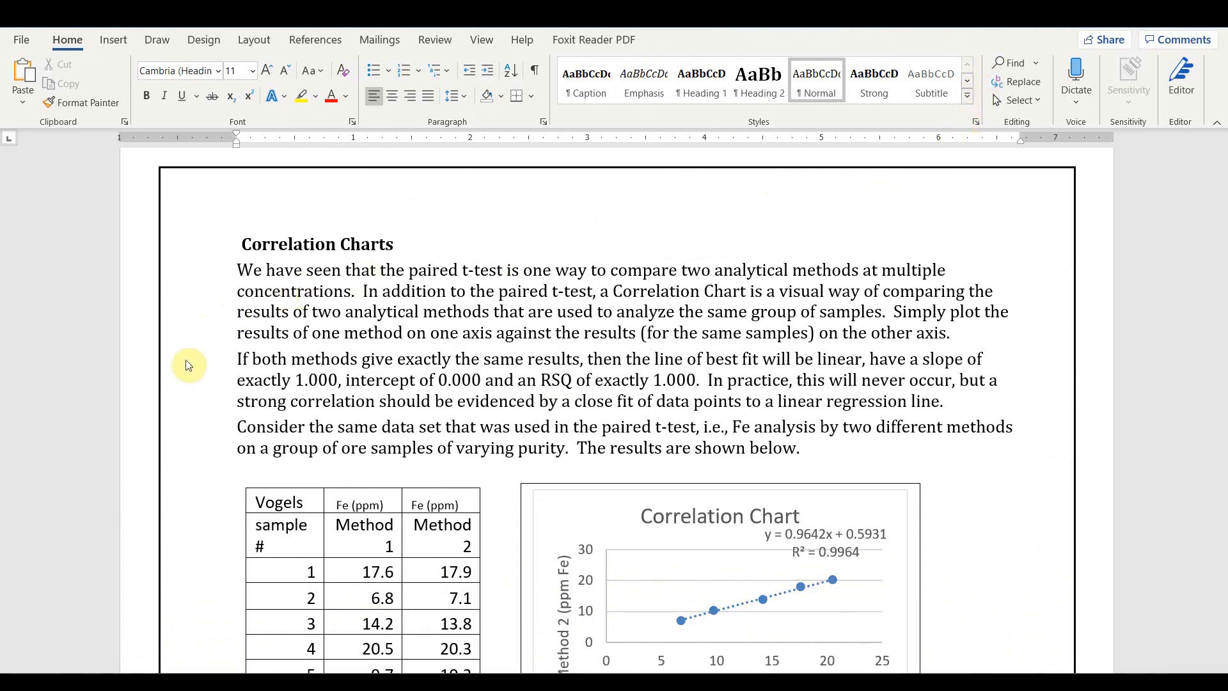
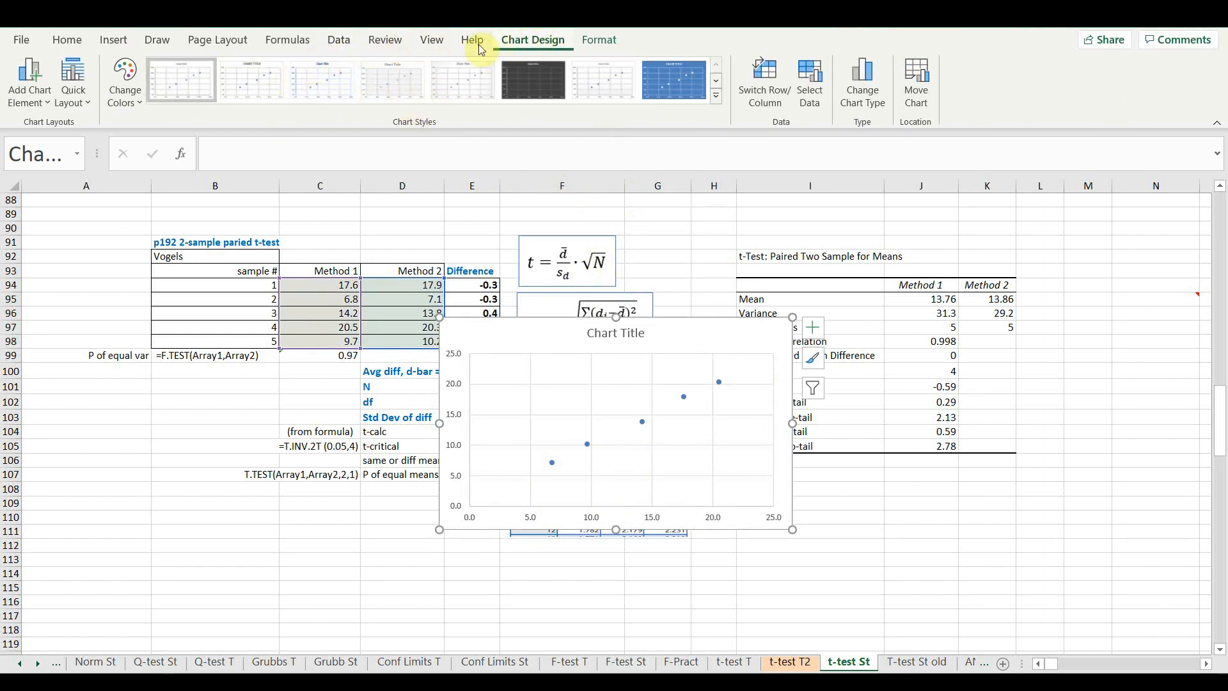
Apply the chart layout with axis titles and a legend to the scatter chart, and title the vertical axis "Method 2 (%Fe)".
{"action": "left_click", "coordinate": [73, 99]}
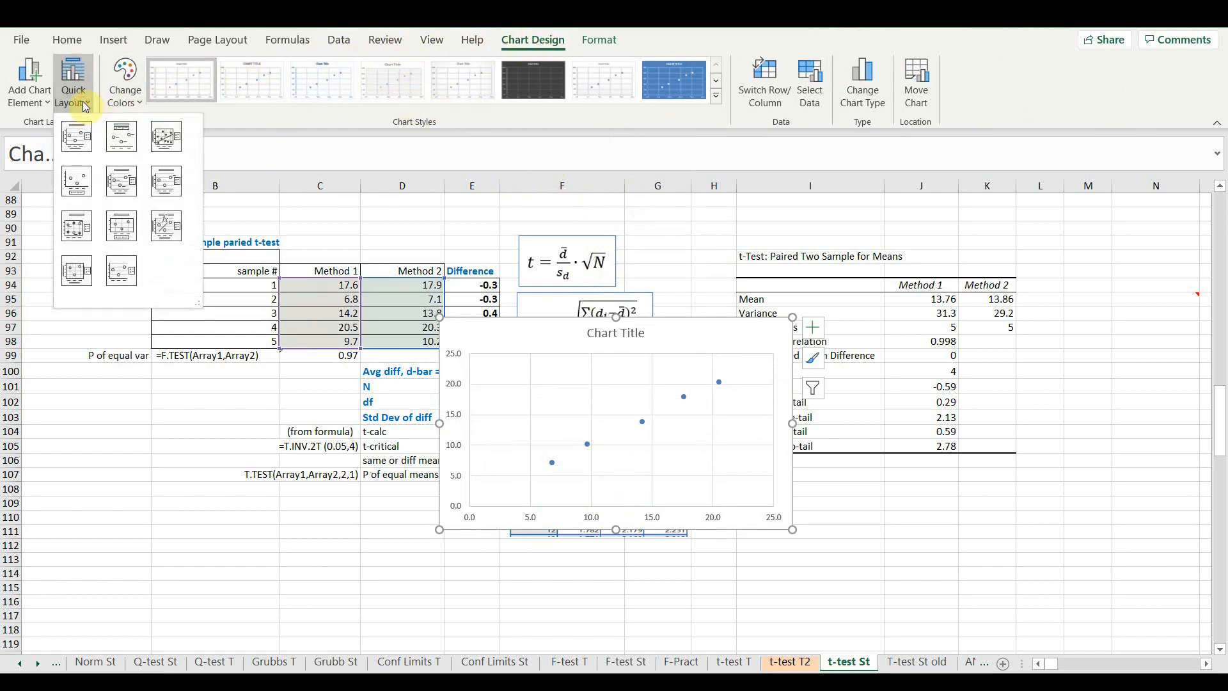
{"action": "left_click", "coordinate": [77, 137]}
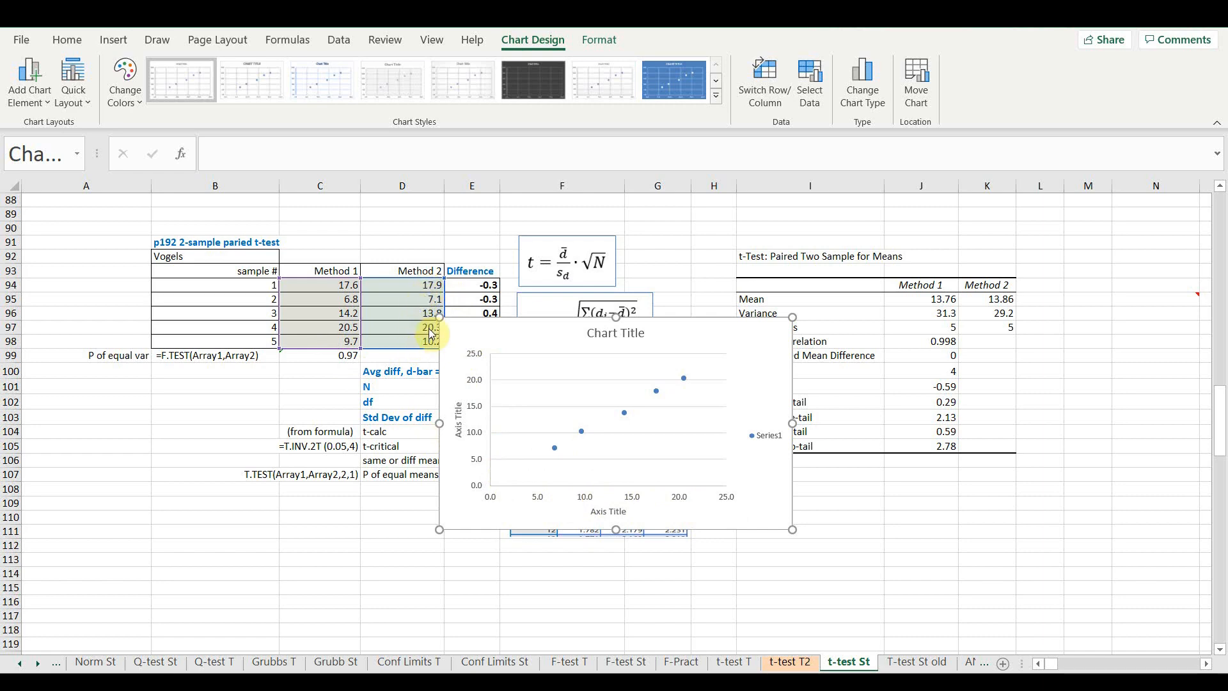
{"action": "left_click", "coordinate": [457, 422]}
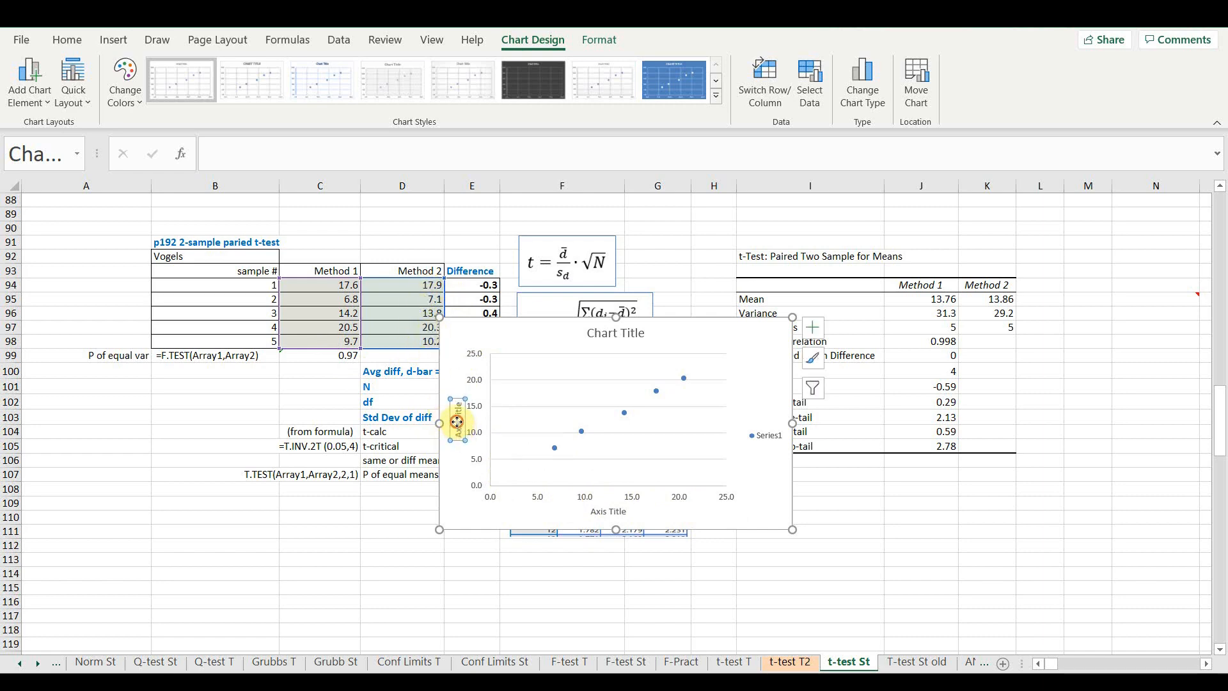
{"action": "left_click", "coordinate": [459, 425]}
{"action": "triple_click", "coordinate": [460, 432]}
{"action": "type", "text": "Metho"}
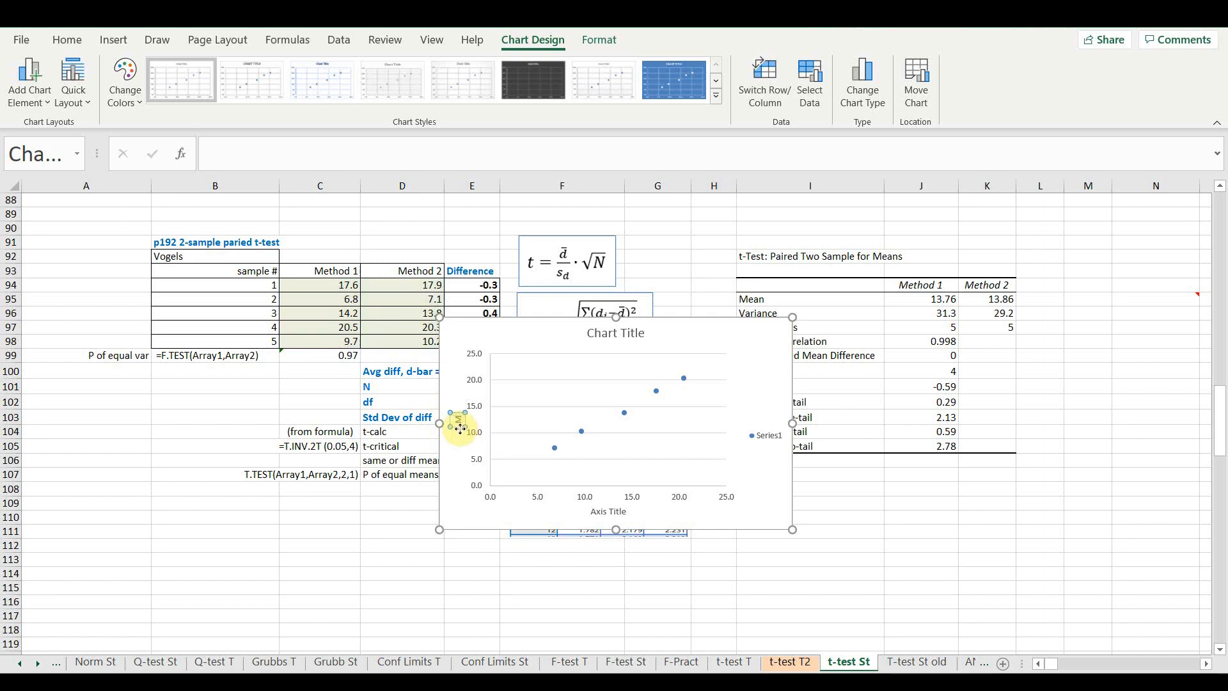
{"action": "type", "text": "d"}
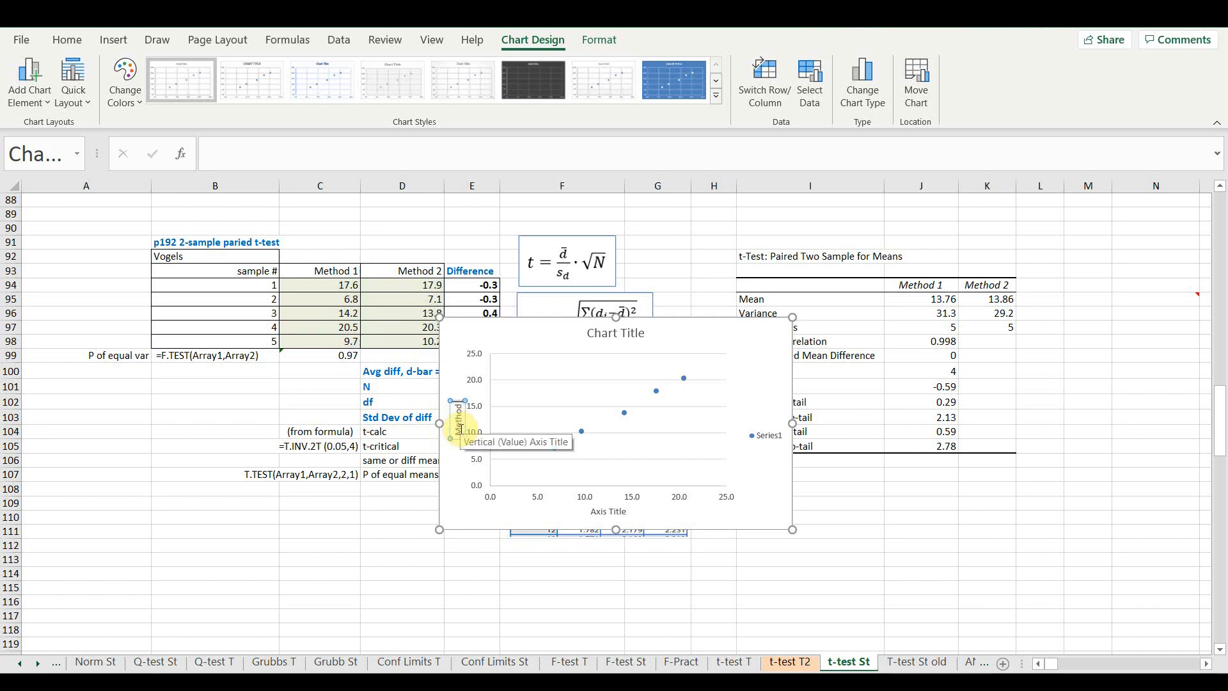
{"action": "type", "text": " 2 (%Fe"}
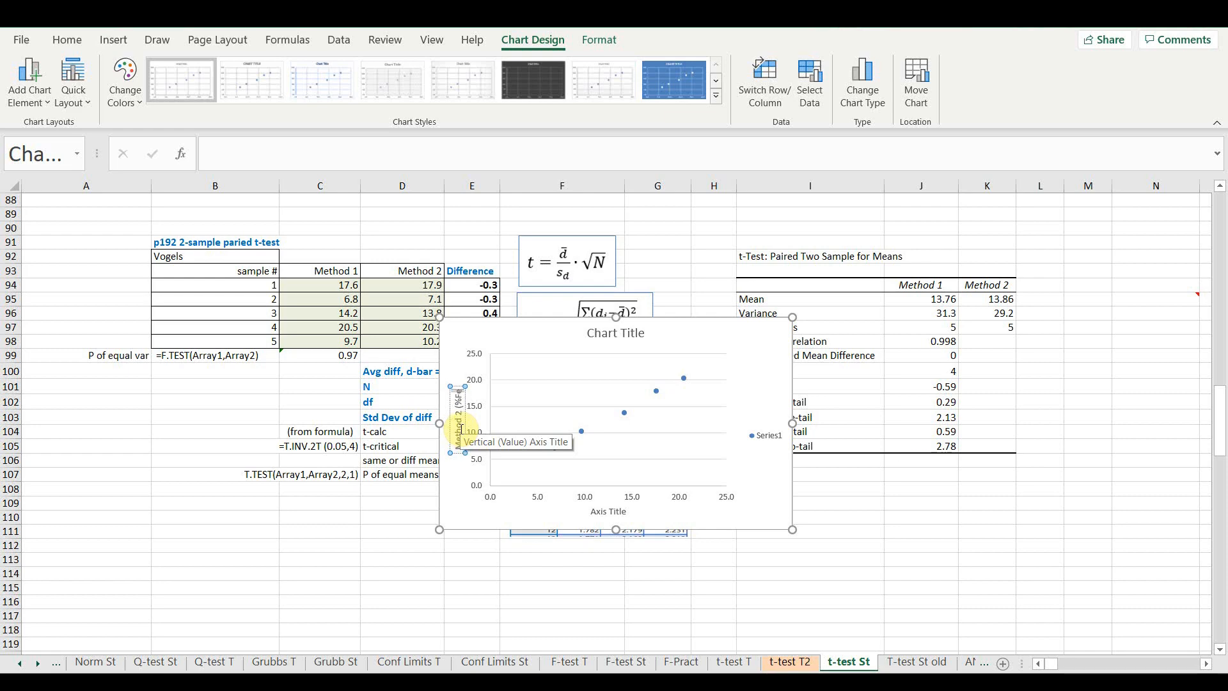
{"action": "type", "text": ")"}
Replace the horizontal axis title with "Method 1 (%Fe)".
{"action": "left_click", "coordinate": [610, 511]}
{"action": "key", "text": "BackSpace"}
{"action": "key", "text": "BackSpace"}
{"action": "key", "text": "BackSpace"}
{"action": "key", "text": "BackSpace"}
{"action": "key", "text": "BackSpace"}
{"action": "key", "text": "BackSpace"}
{"action": "key", "text": "BackSpace"}
{"action": "key", "text": "BackSpace"}
{"action": "key", "text": "BackSpace"}
{"action": "key", "text": "BackSpace"}
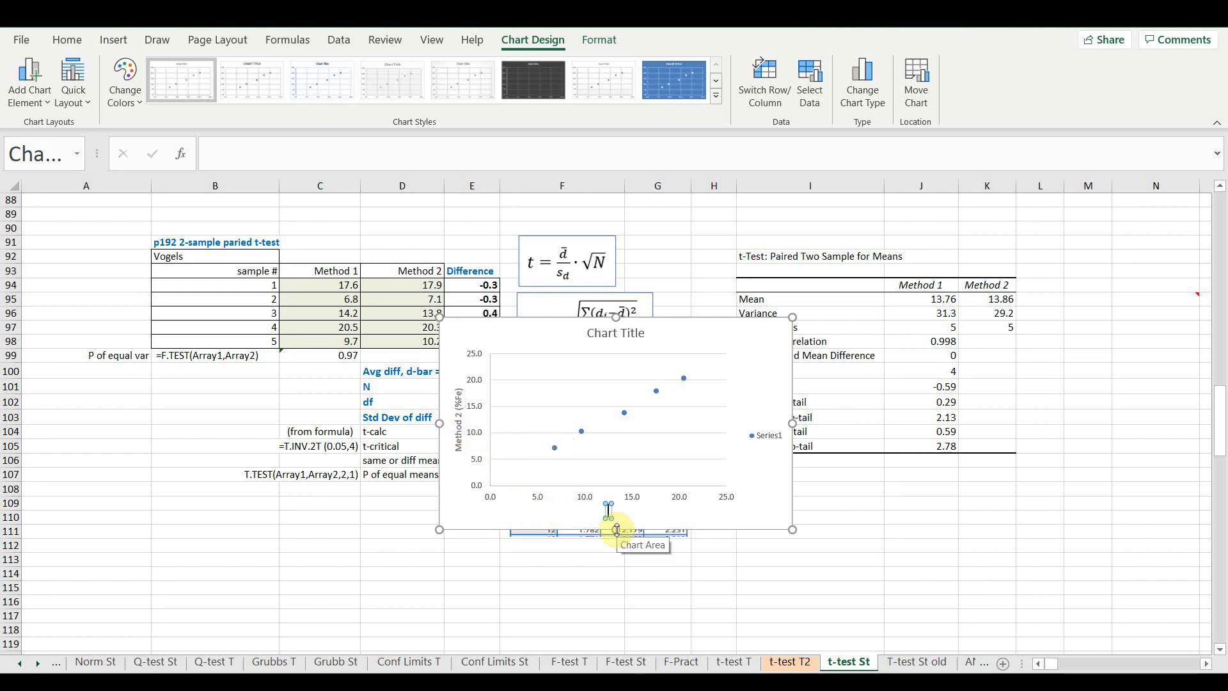
{"action": "type", "text": "Method 1 (%Fe)"}
Change the chart title to "Correlation Chart" and delete the Series1 legend.
{"action": "left_click", "coordinate": [608, 337]}
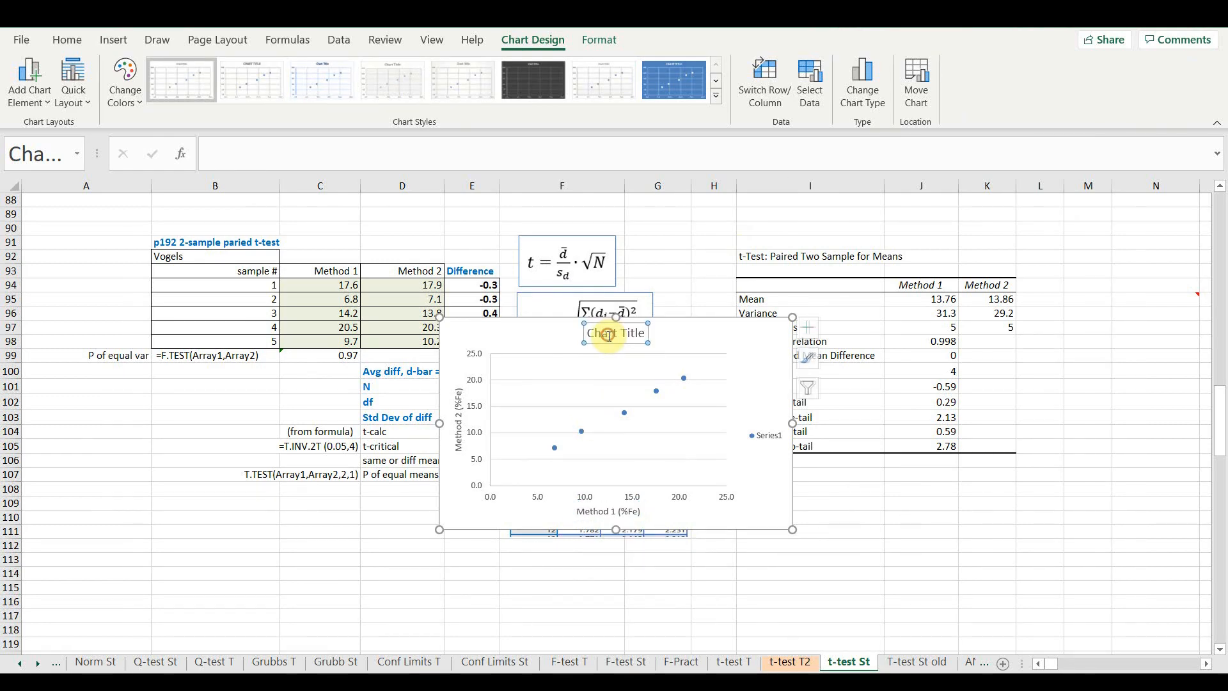
{"action": "key", "text": "ctrl+a"}
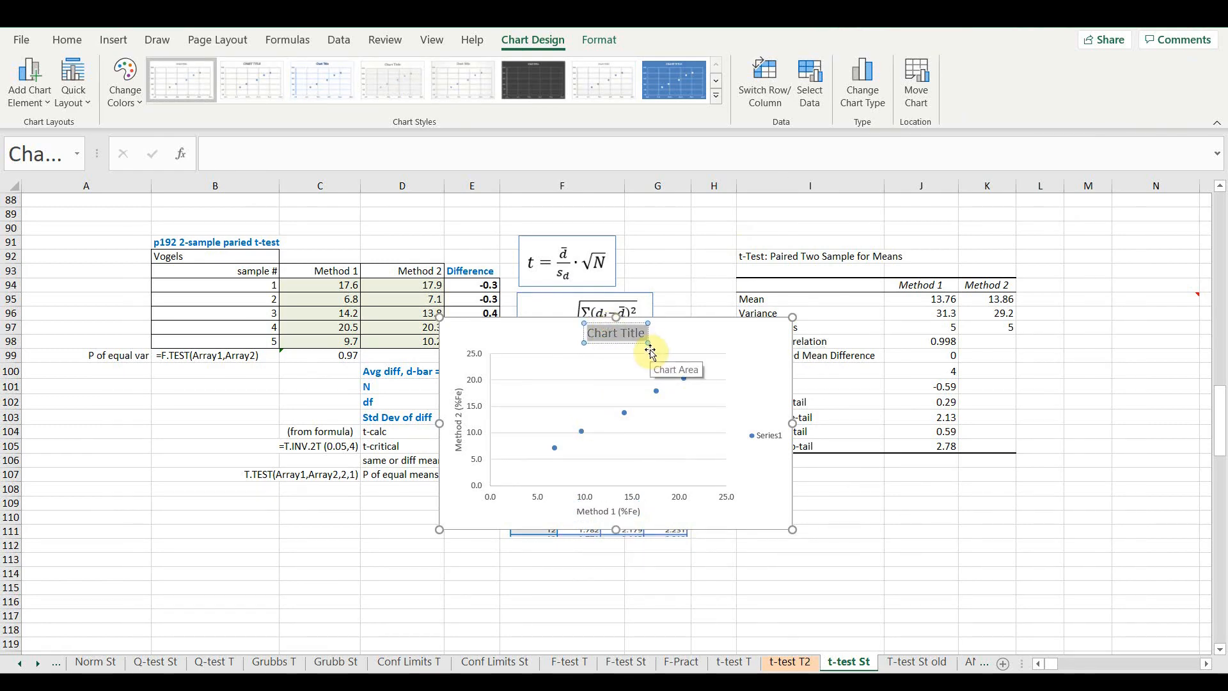
{"action": "type", "text": "Correlation Chart"}
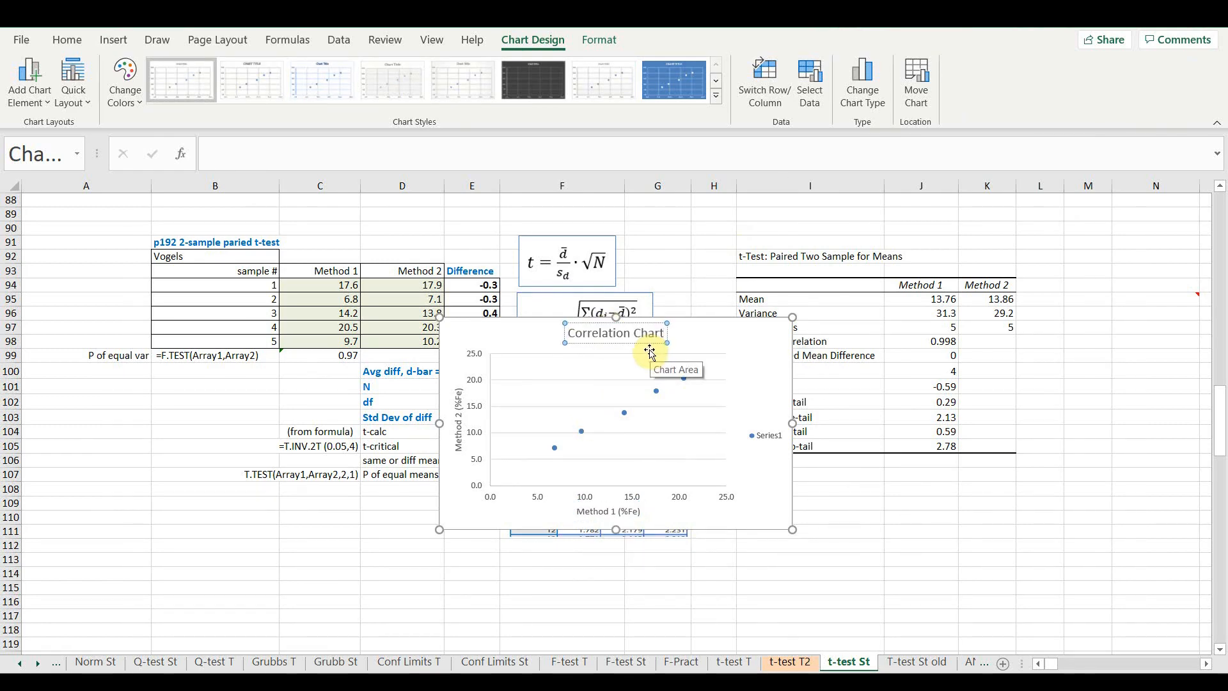
{"action": "left_click", "coordinate": [752, 438]}
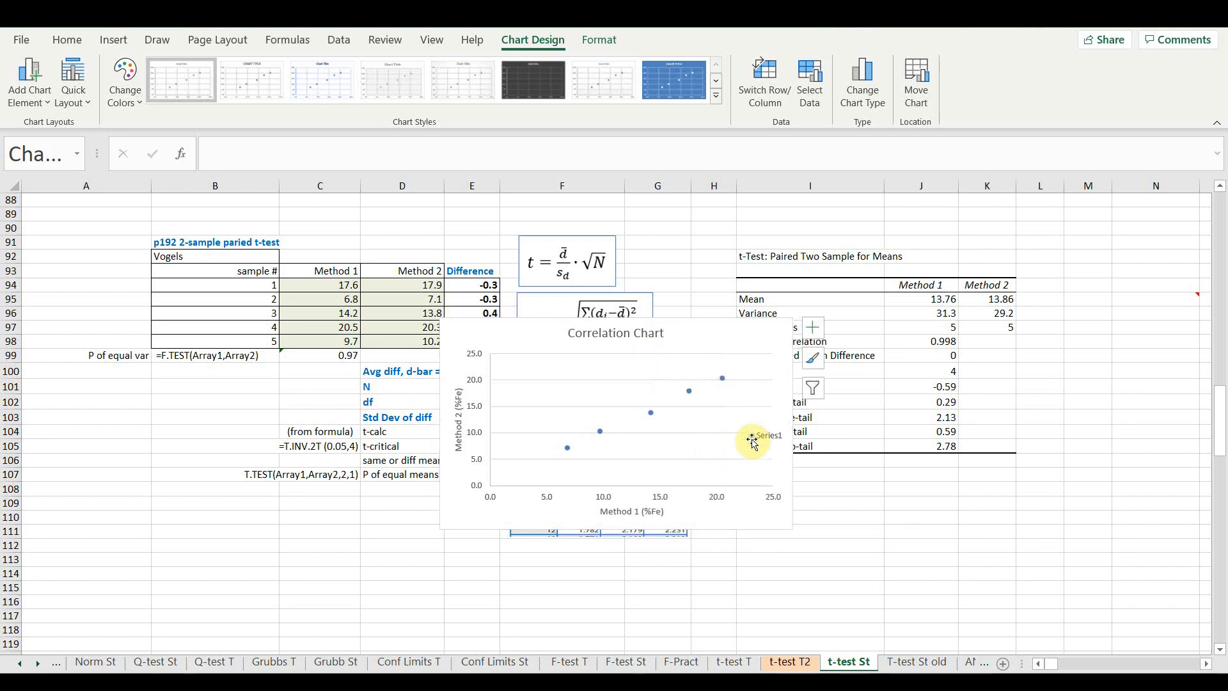
{"action": "key", "text": "Delete"}
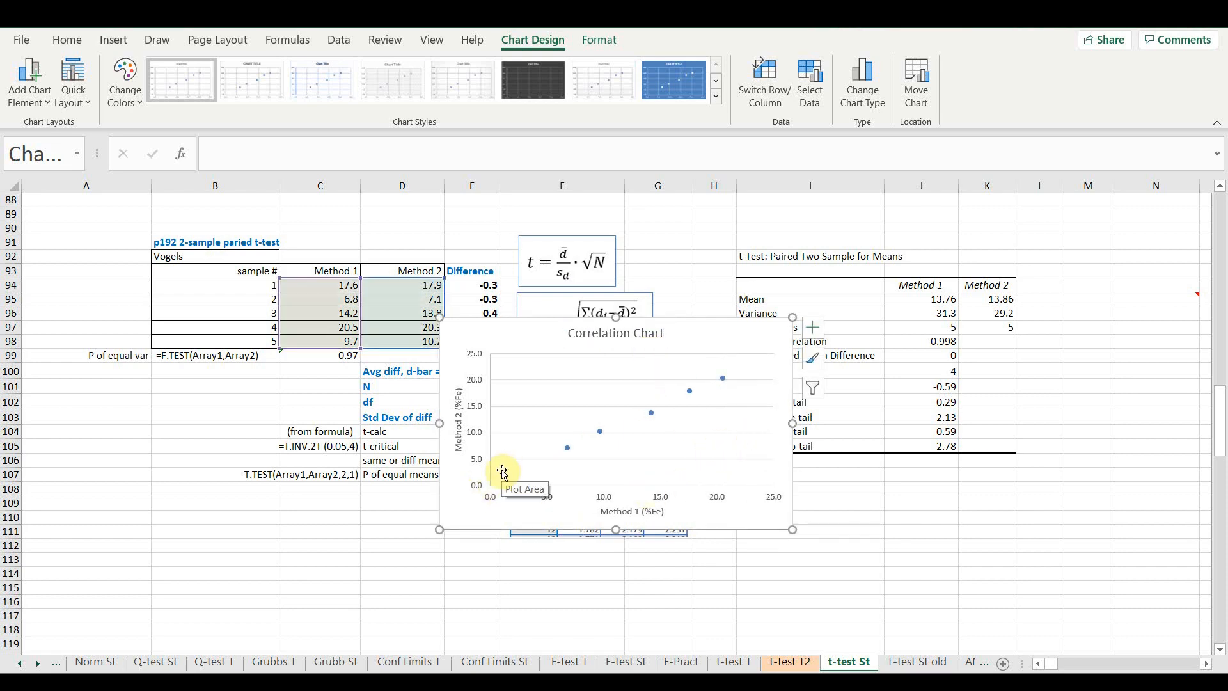
Add a linear trendline to the data series, displaying its equation and R-squared value on the chart.
{"action": "mouse_move", "coordinate": [654, 415]}
{"action": "right_click", "coordinate": [654, 414]}
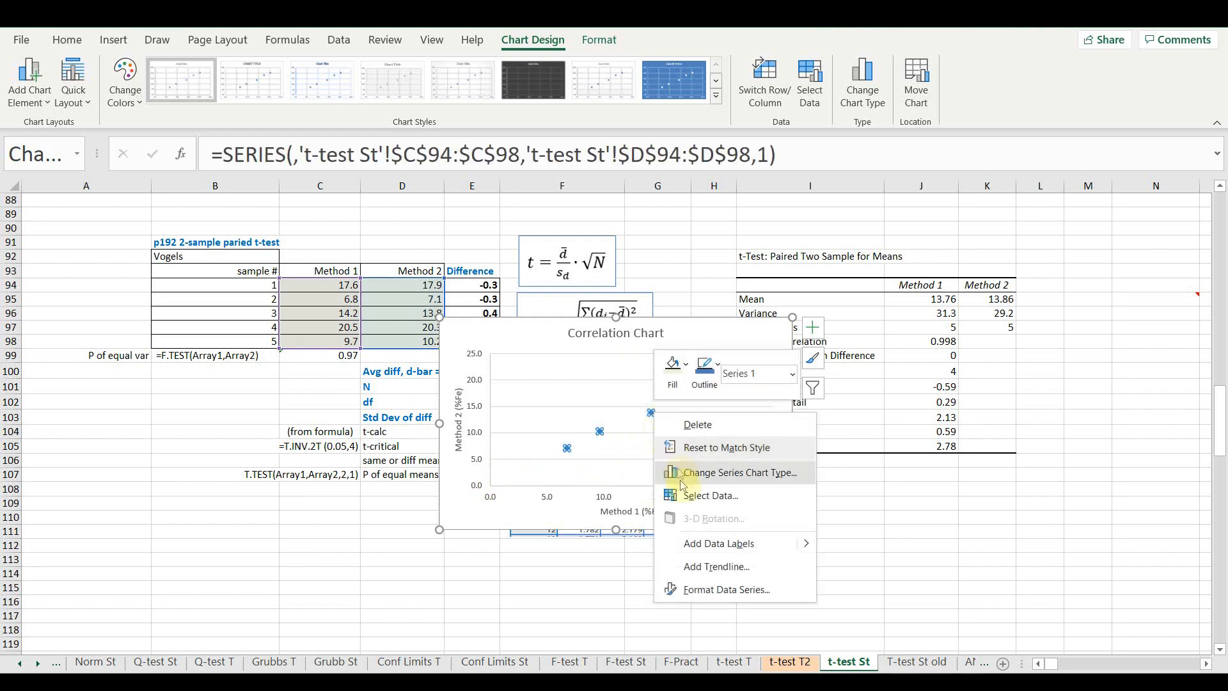
{"action": "left_click", "coordinate": [704, 573]}
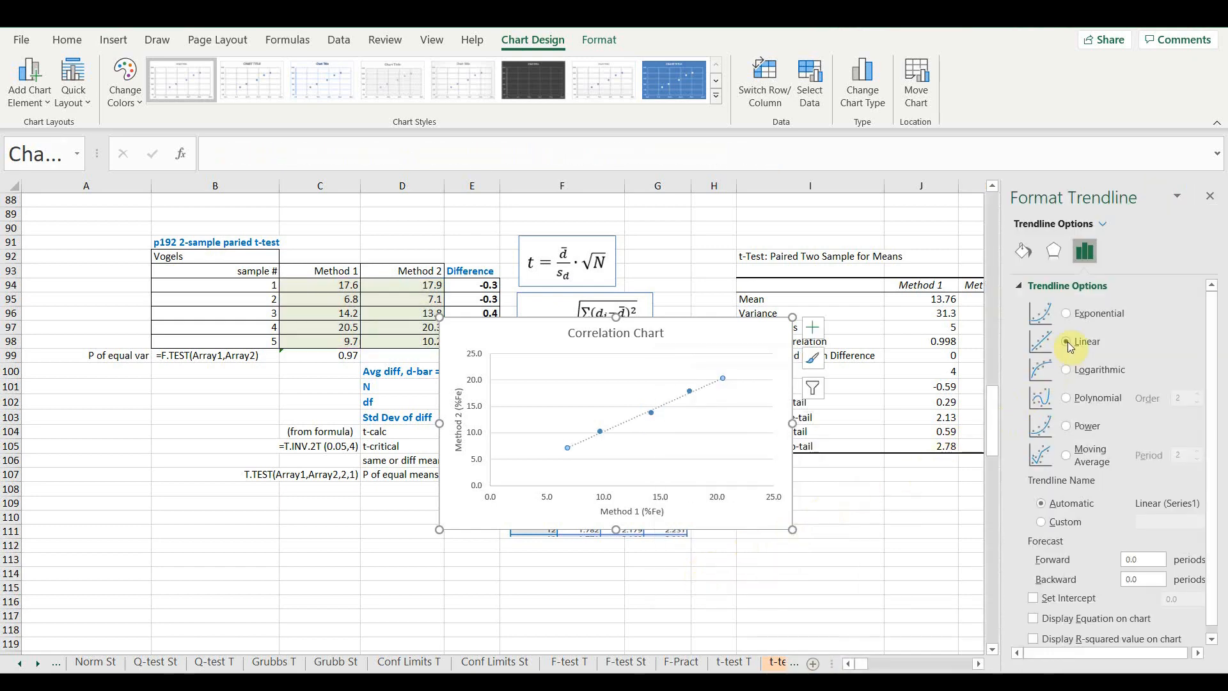
{"action": "scroll", "coordinate": [1064, 506], "scroll_direction": "down", "scroll_amount": 1}
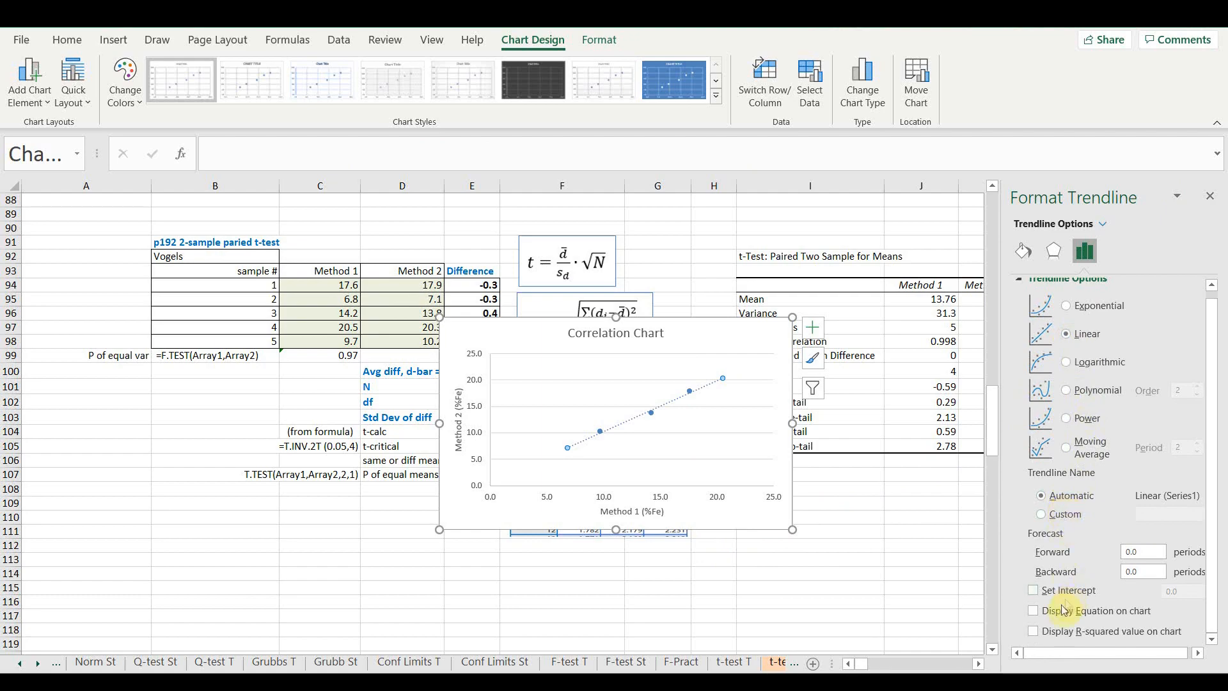
{"action": "left_click", "coordinate": [1033, 611]}
{"action": "left_click", "coordinate": [1033, 631]}
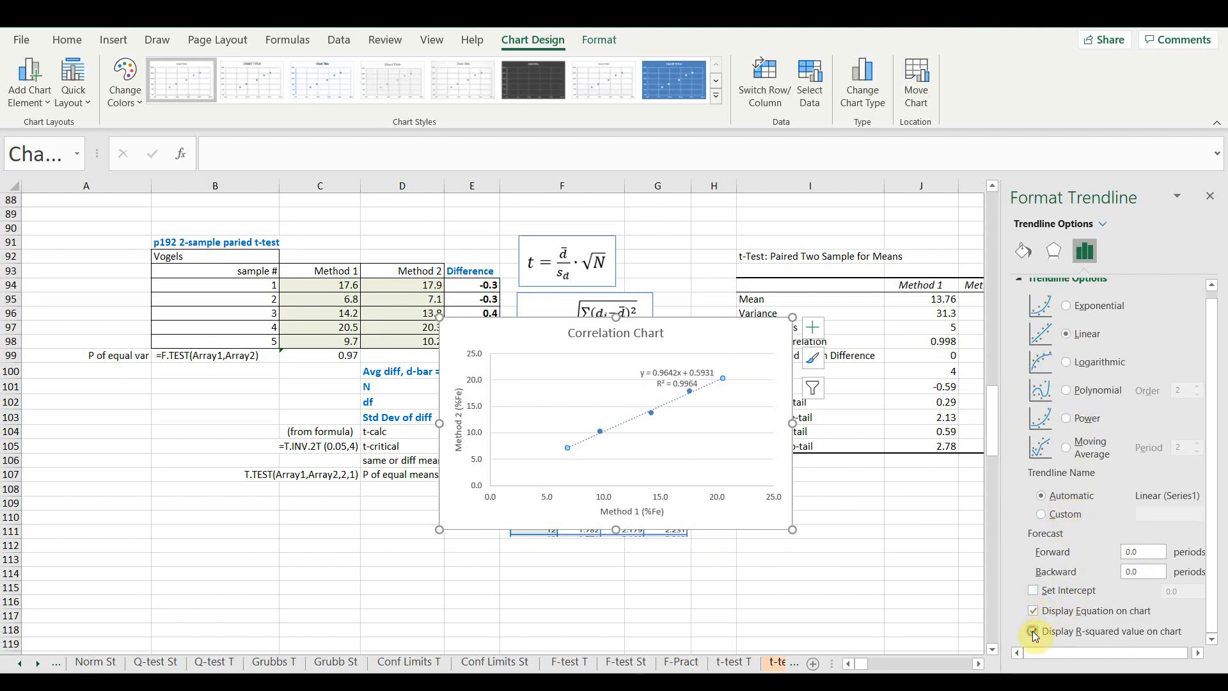
Move the trendline equation label clear of the data points, to the space beside the chart title.
{"action": "left_click_drag", "start_coordinate": [686, 378], "coordinate": [723, 343]}
{"action": "scroll", "coordinate": [1001, 345], "scroll_direction": "up", "scroll_amount": 5}
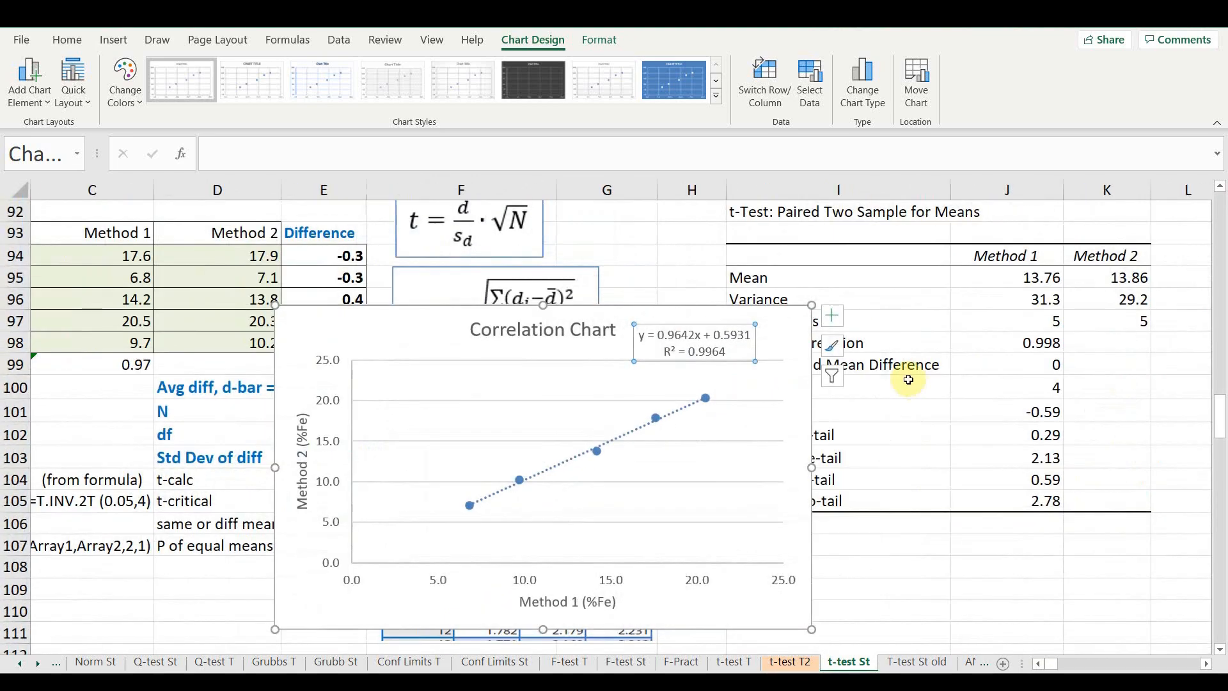
{"action": "left_click", "coordinate": [861, 567]}
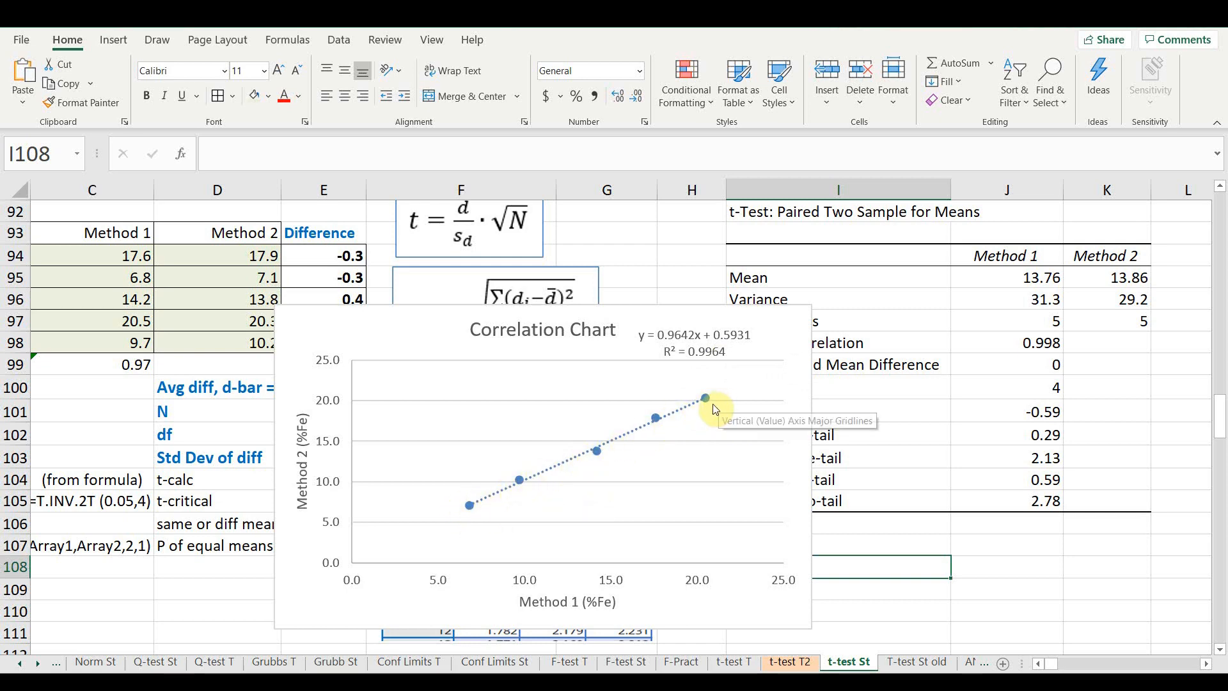
Format the trendline equation label as Number with 4 decimal places.
{"action": "left_click", "coordinate": [706, 356]}
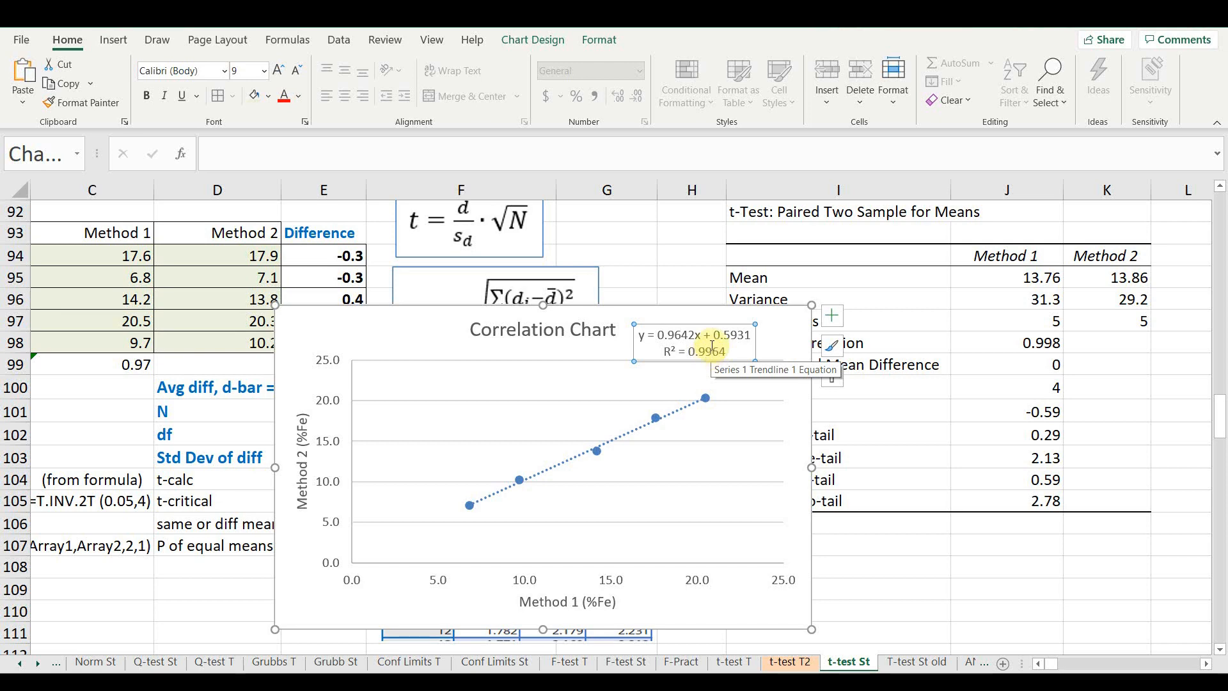
{"action": "right_click", "coordinate": [712, 346]}
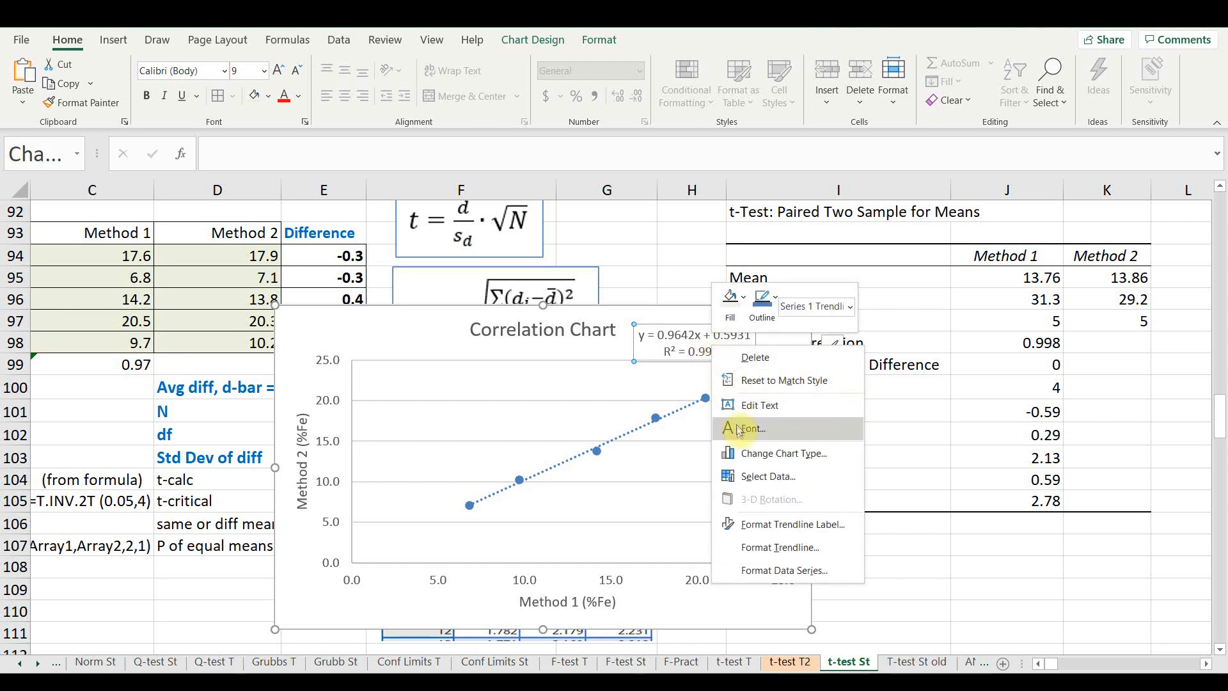
{"action": "left_click", "coordinate": [755, 523]}
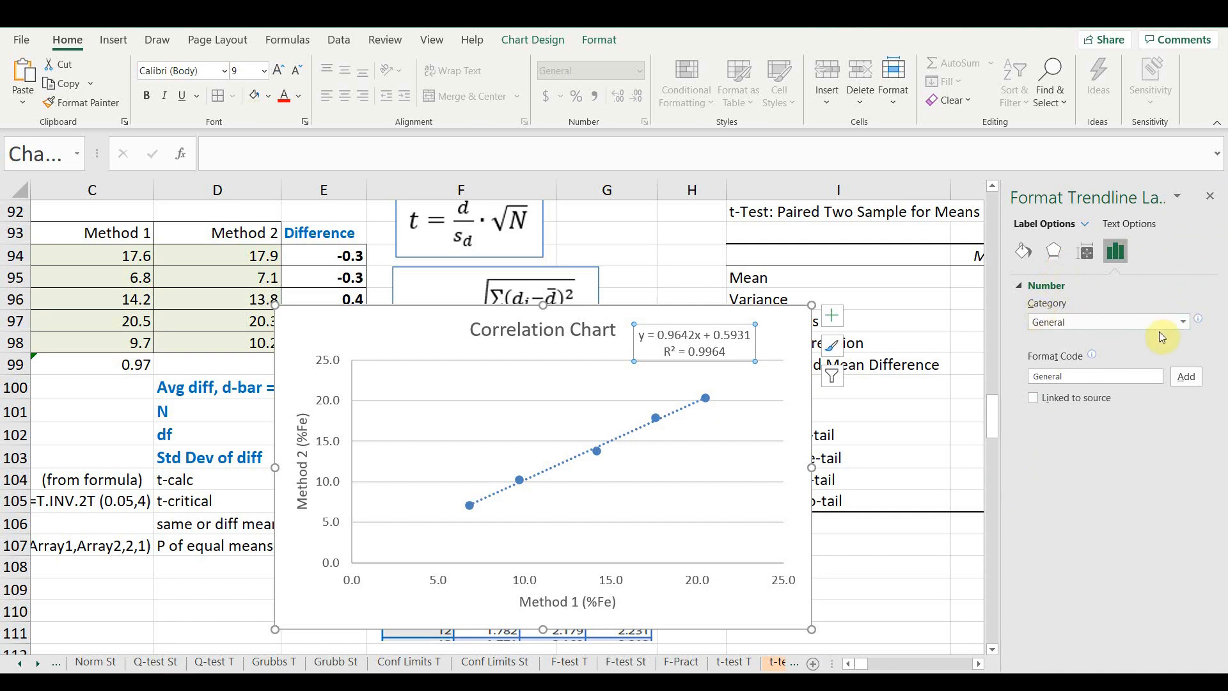
{"action": "left_click", "coordinate": [1183, 324]}
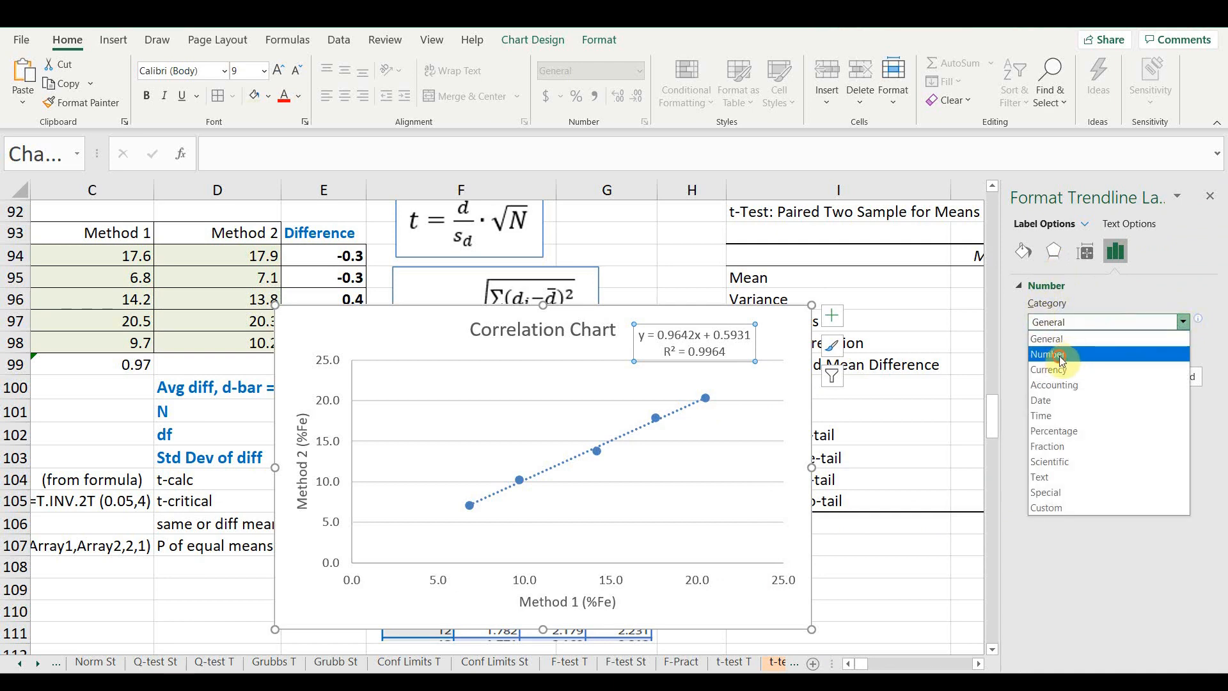
{"action": "left_click", "coordinate": [1126, 352]}
{"action": "double_click", "coordinate": [1127, 343]}
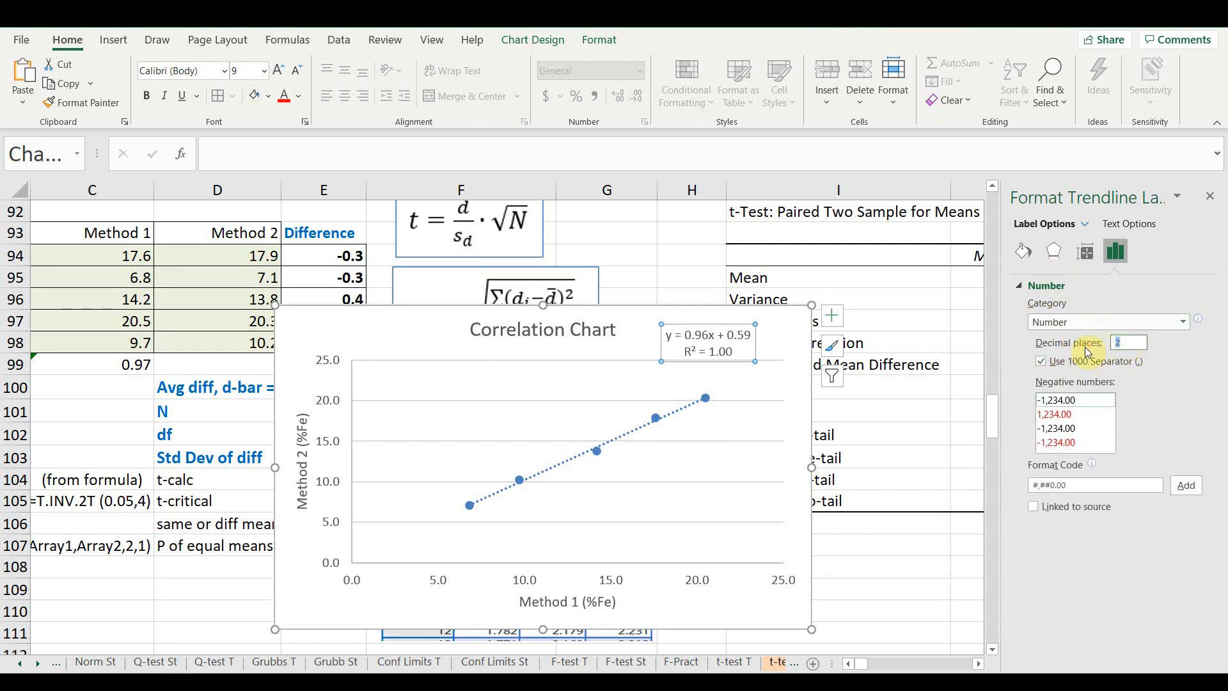
{"action": "key", "text": "Return"}
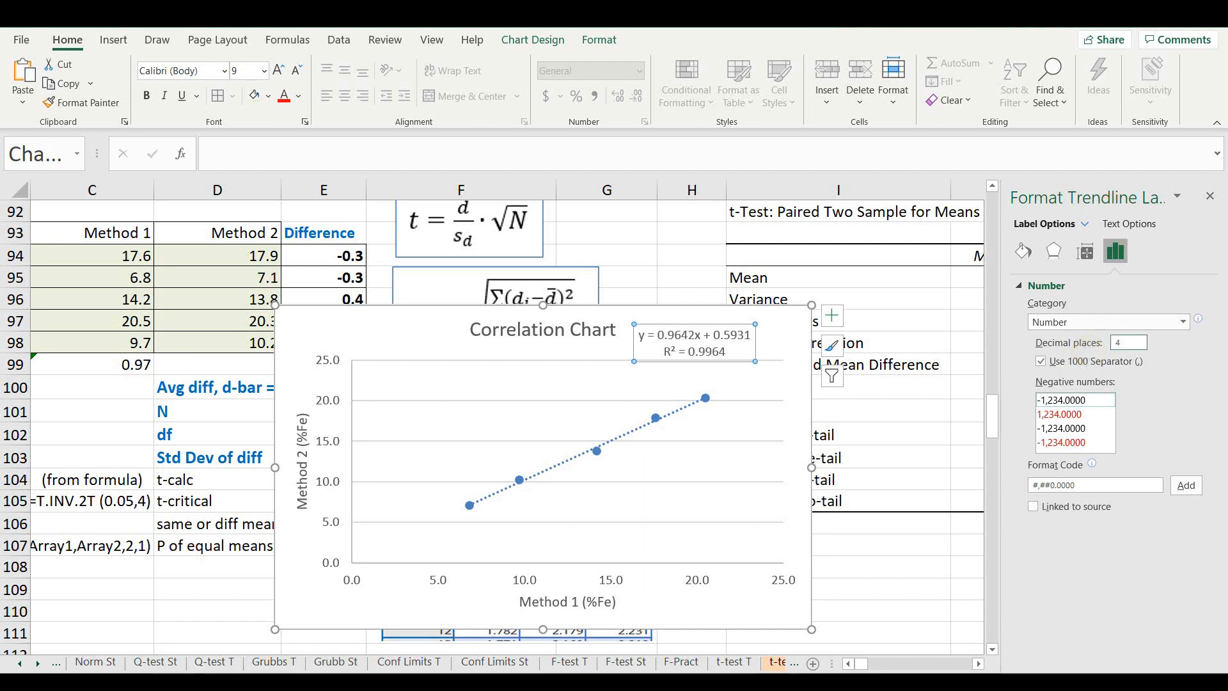
{"action": "left_click", "coordinate": [1210, 196]}
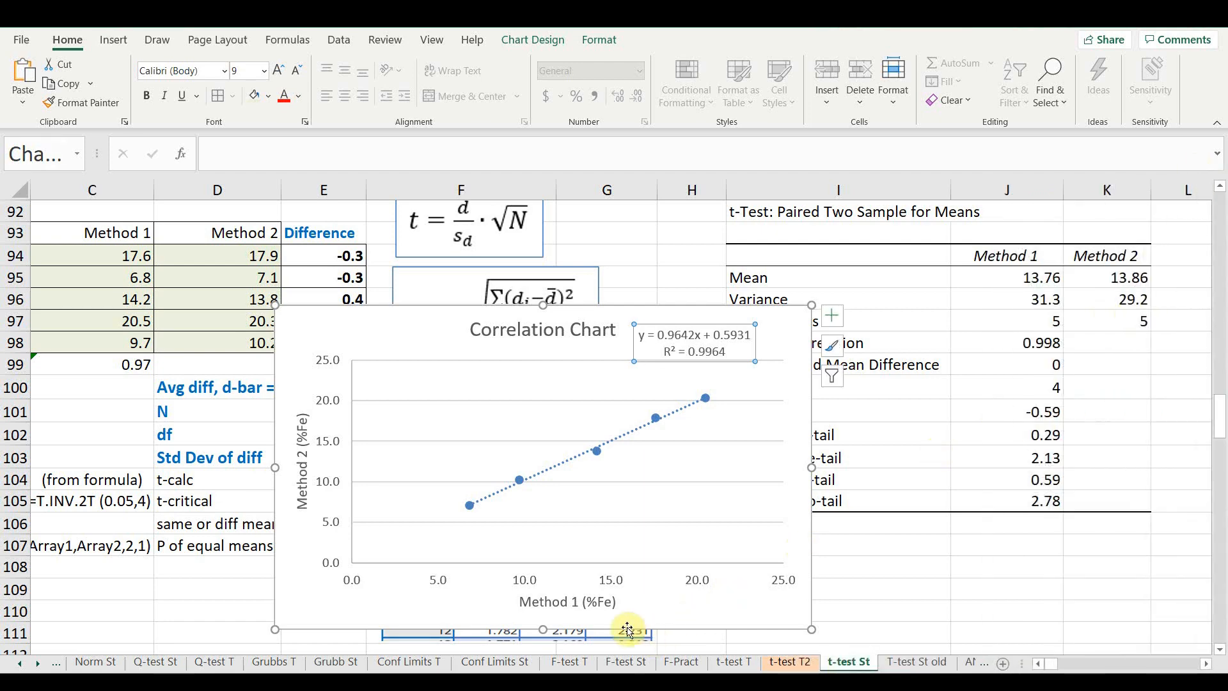
Set the horizontal axis number format to 0 decimal places.
{"action": "right_click", "coordinate": [618, 582]}
{"action": "left_click", "coordinate": [665, 567]}
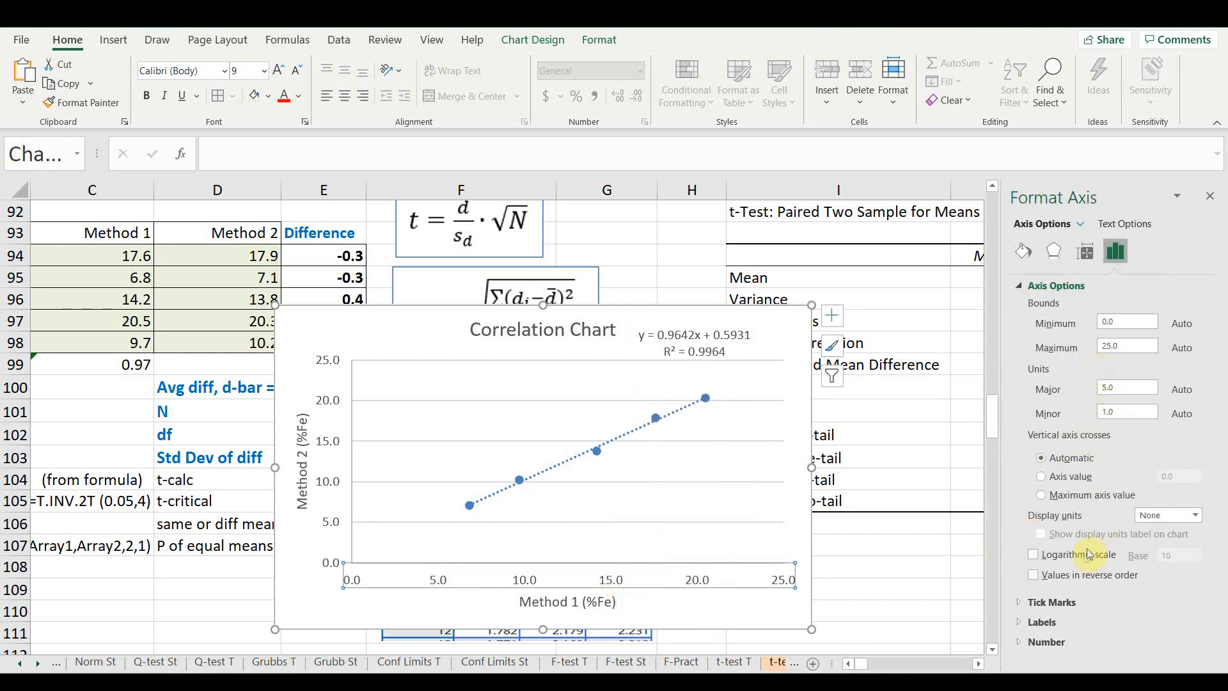
{"action": "left_click", "coordinate": [1017, 643]}
{"action": "left_click_drag", "start_coordinate": [1124, 509], "coordinate": [1098, 512]}
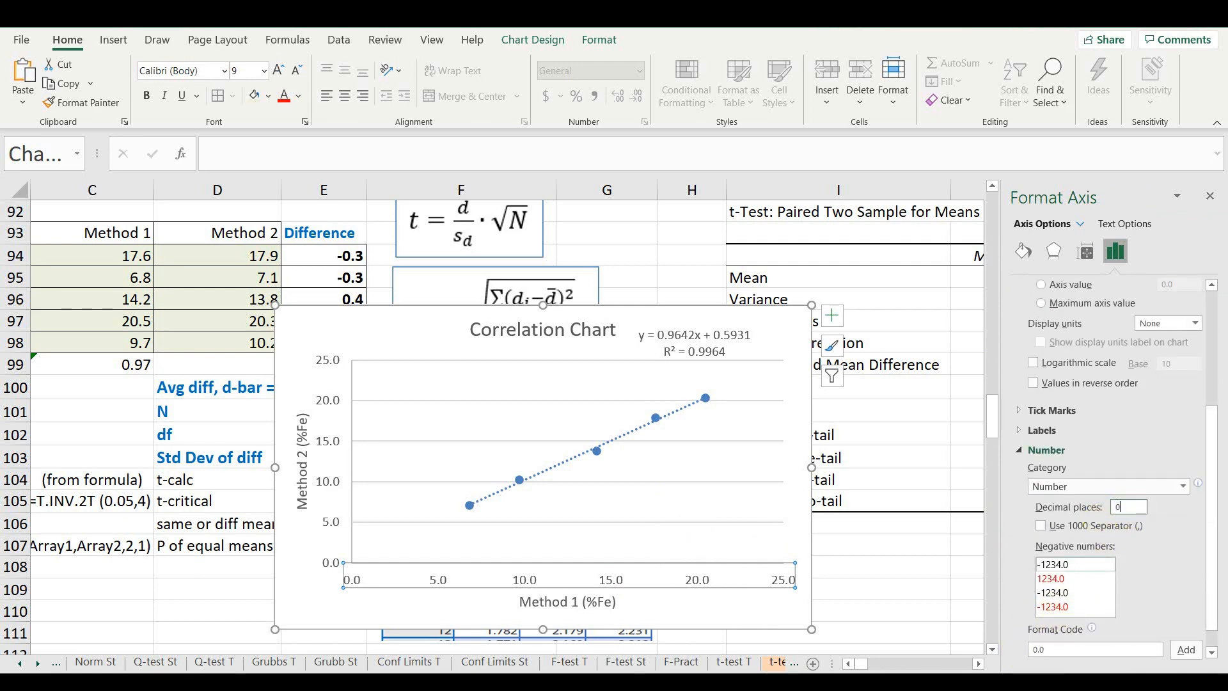
{"action": "key", "text": "Return"}
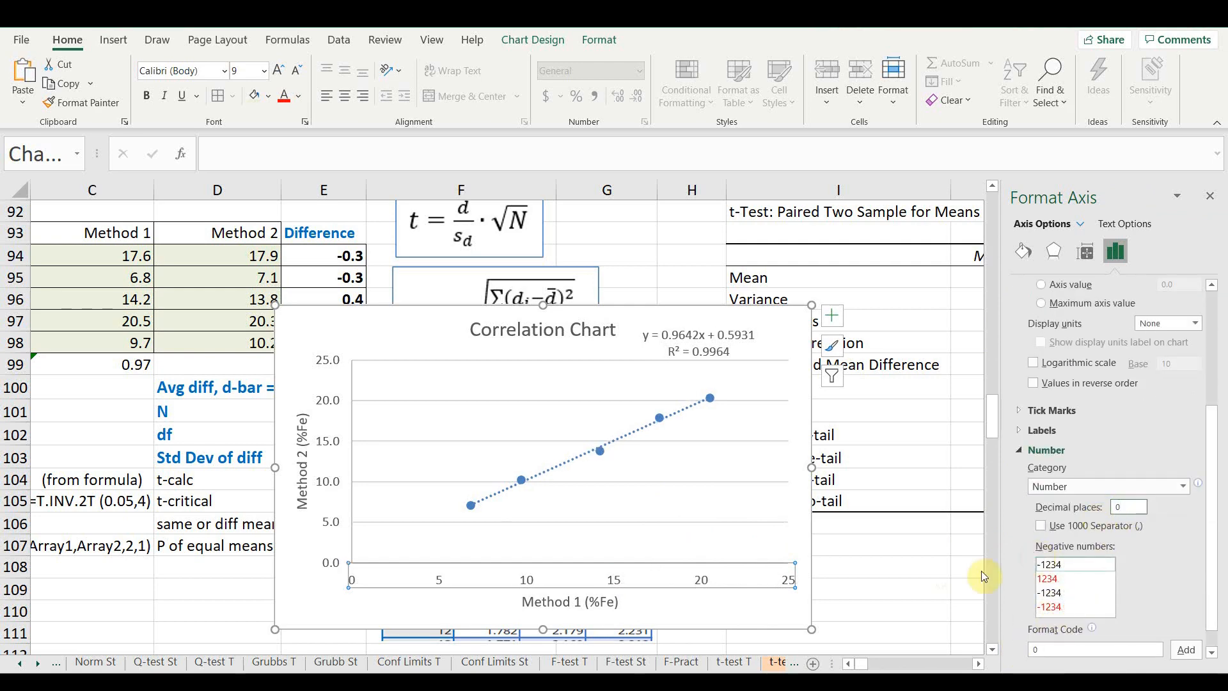
Set the correlation chart's vertical axis number format to 0 decimal places.
{"action": "right_click", "coordinate": [332, 446]}
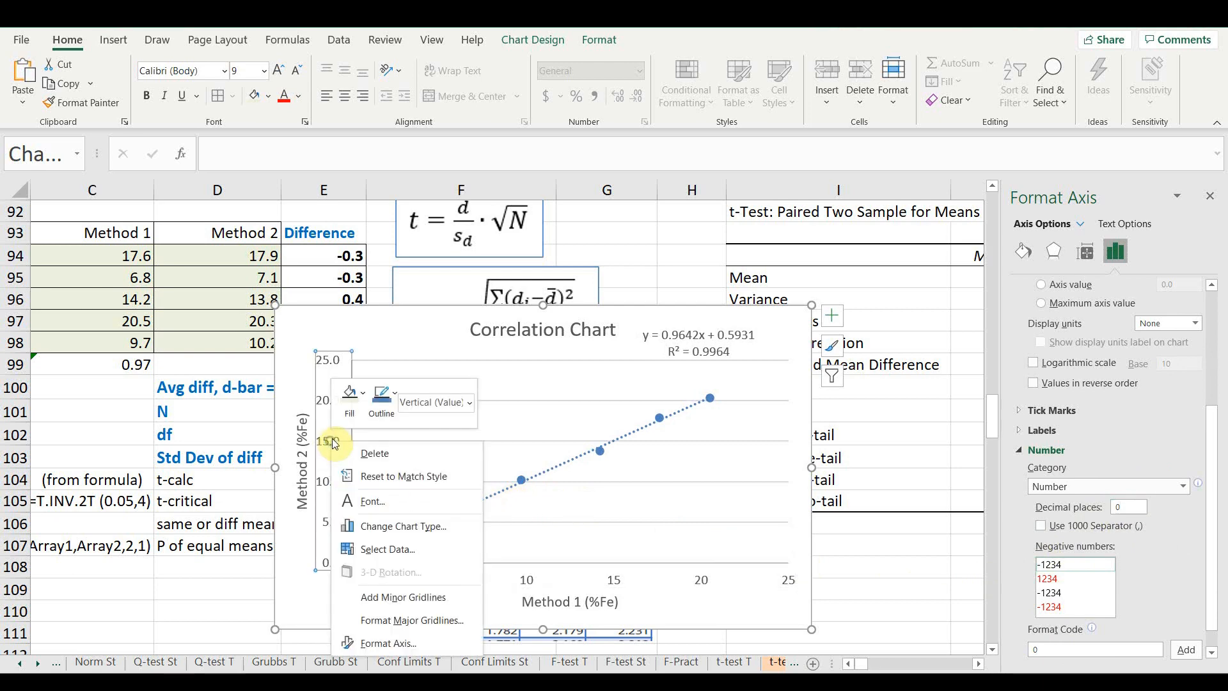
{"action": "left_click", "coordinate": [408, 647]}
{"action": "scroll", "coordinate": [1027, 607], "scroll_direction": "down", "scroll_amount": 3}
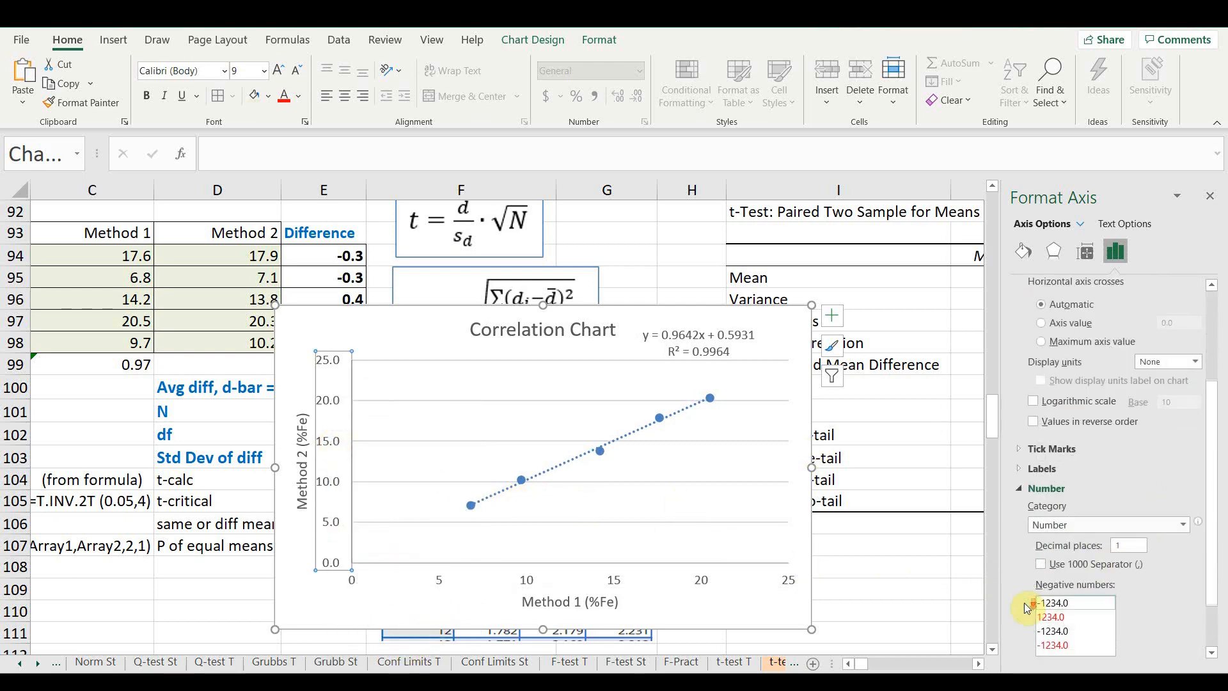
{"action": "double_click", "coordinate": [1128, 545]}
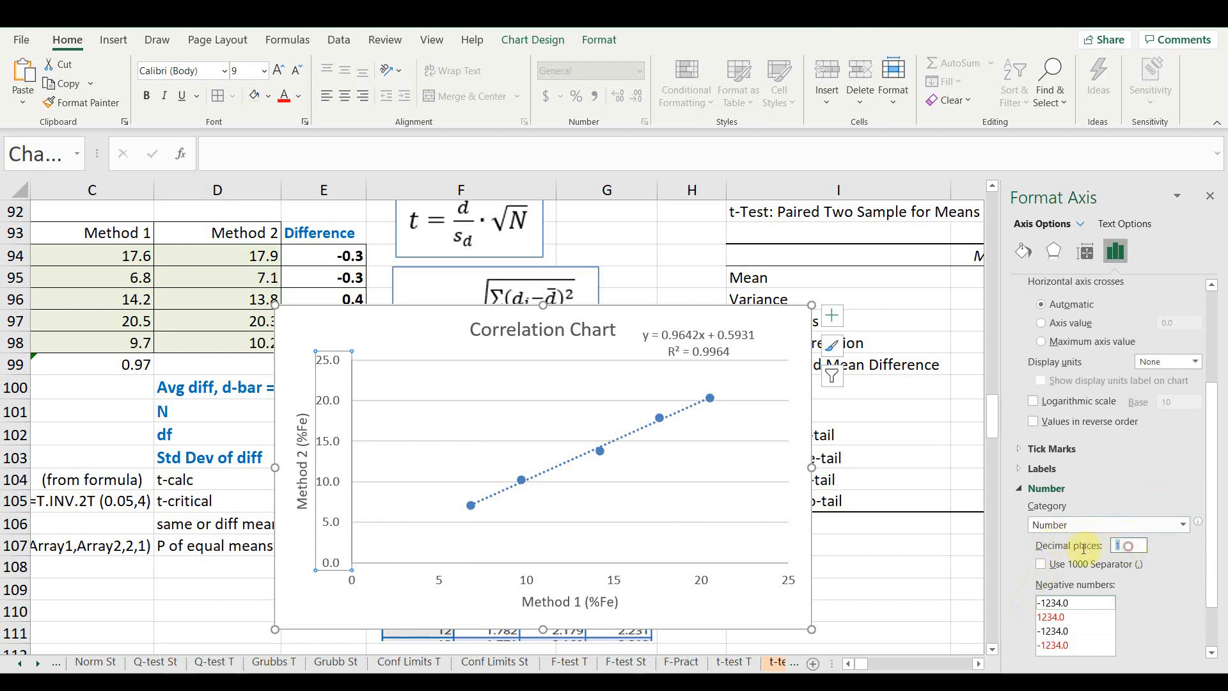
{"action": "type", "text": "0"}
{"action": "key", "text": "Return"}
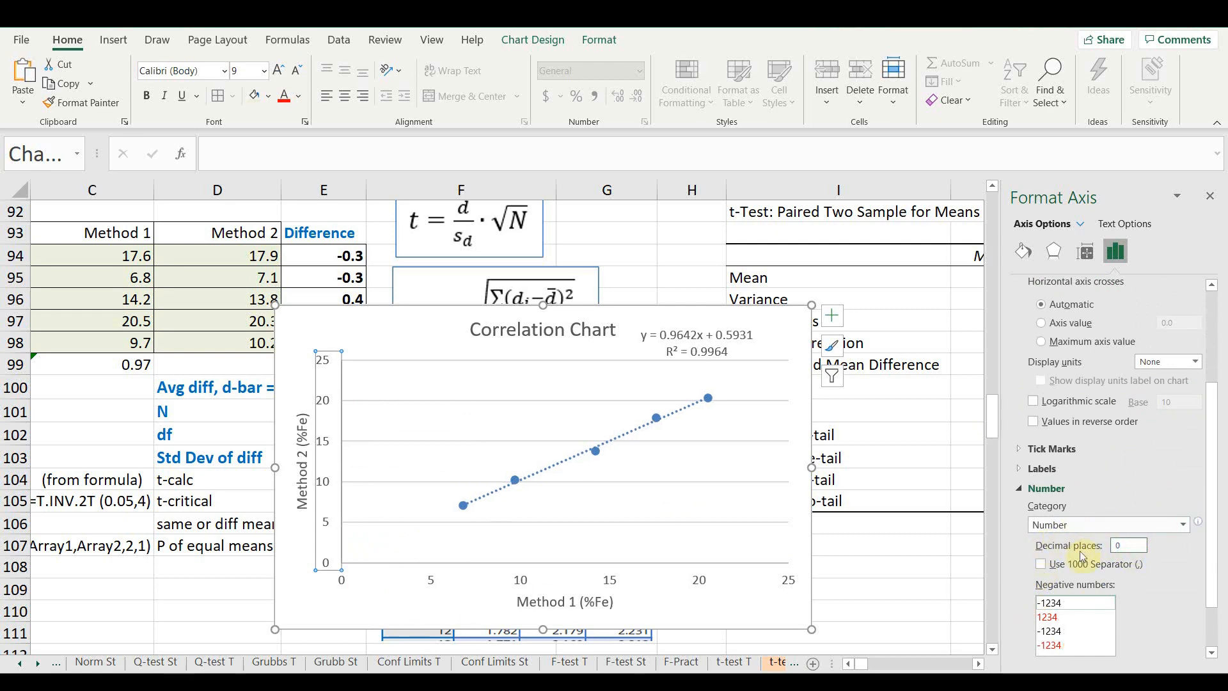
{"action": "left_click", "coordinate": [925, 601]}
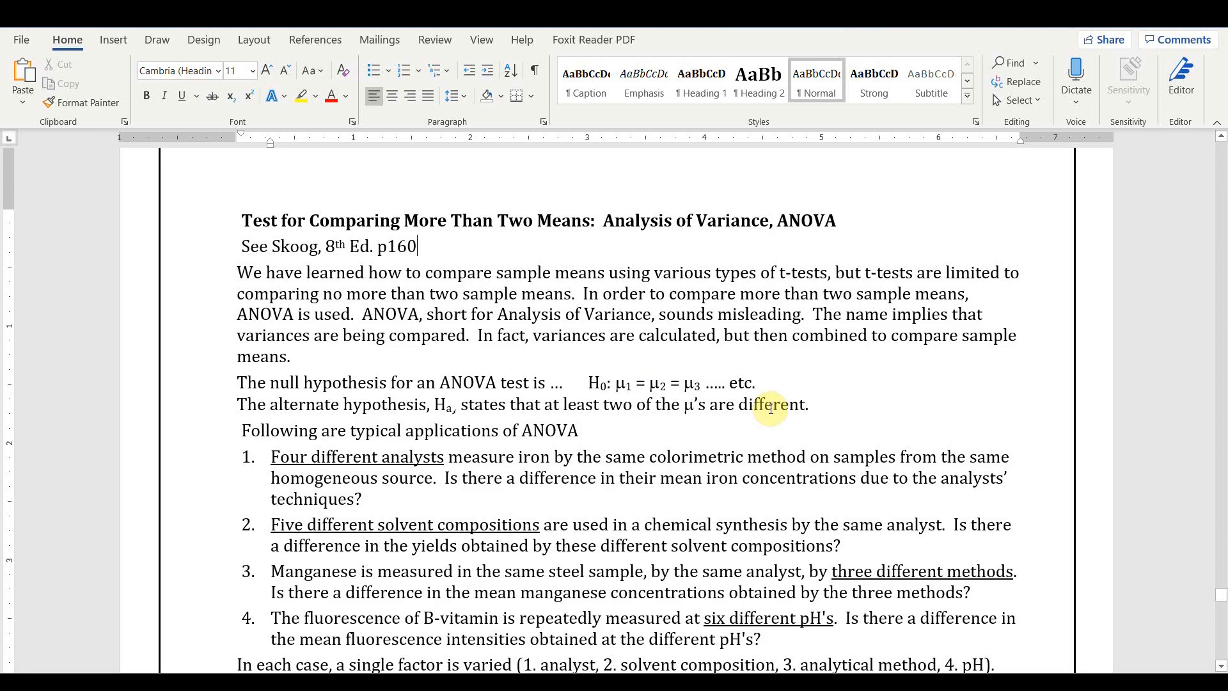
Switch to the Word handout and read the ANOVA section, from the null hypothesis and applications to the four-analyst example and its stockplot.
{"action": "scroll", "coordinate": [691, 406], "scroll_direction": "down", "scroll_amount": 2}
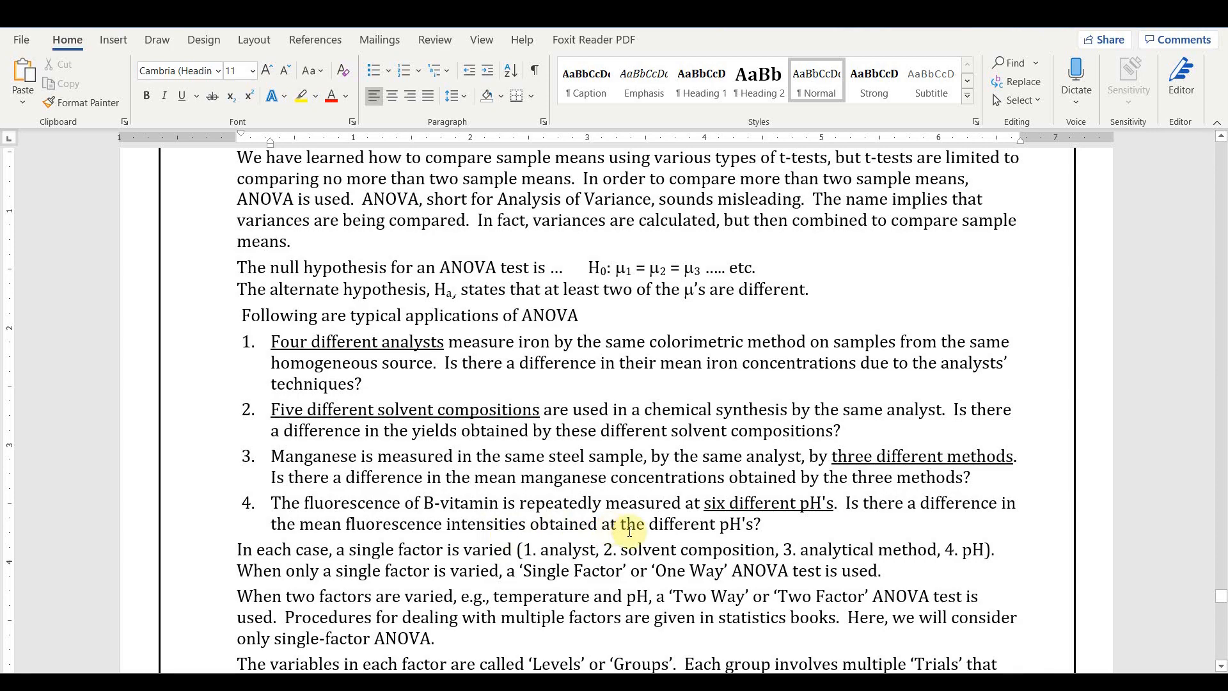
{"action": "scroll", "coordinate": [713, 523], "scroll_direction": "down", "scroll_amount": 5}
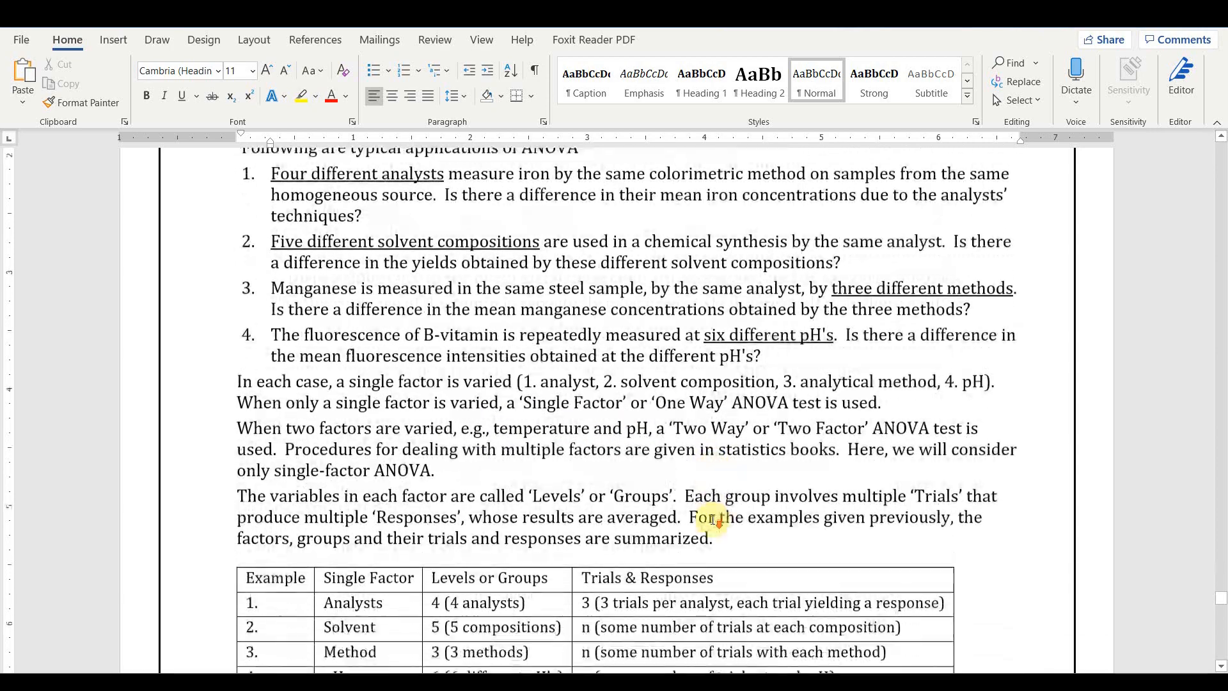
{"action": "scroll", "coordinate": [713, 520], "scroll_direction": "down", "scroll_amount": 2}
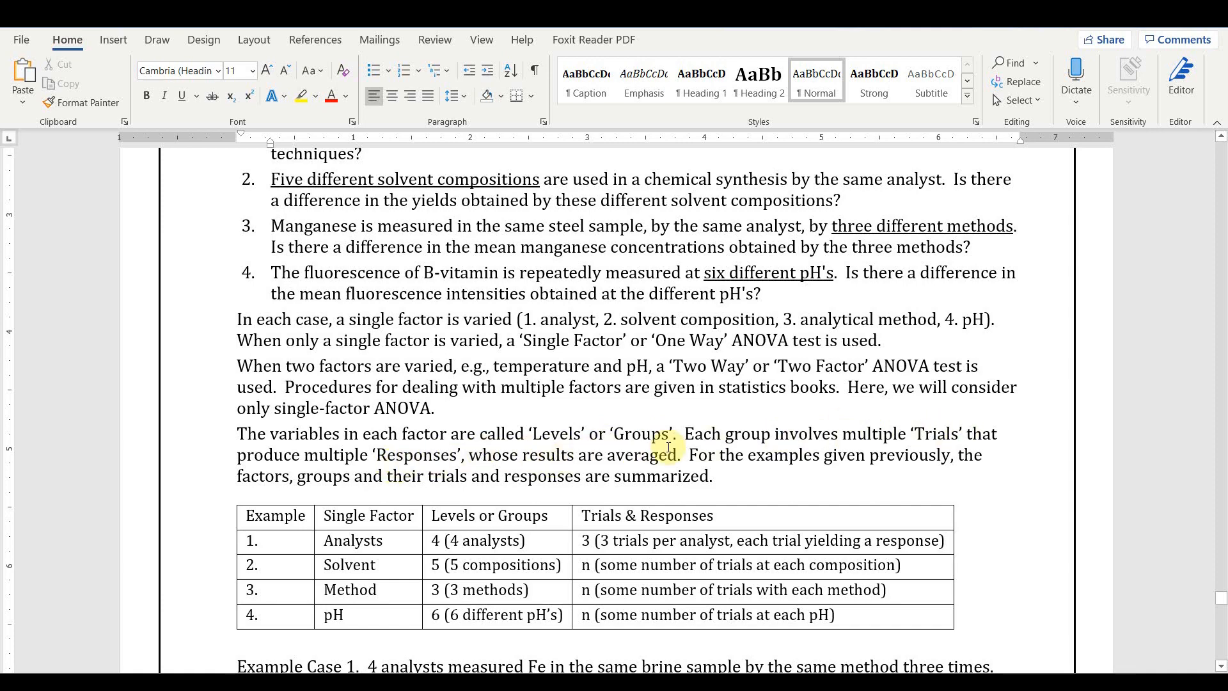
{"action": "scroll", "coordinate": [563, 467], "scroll_direction": "down", "scroll_amount": 3}
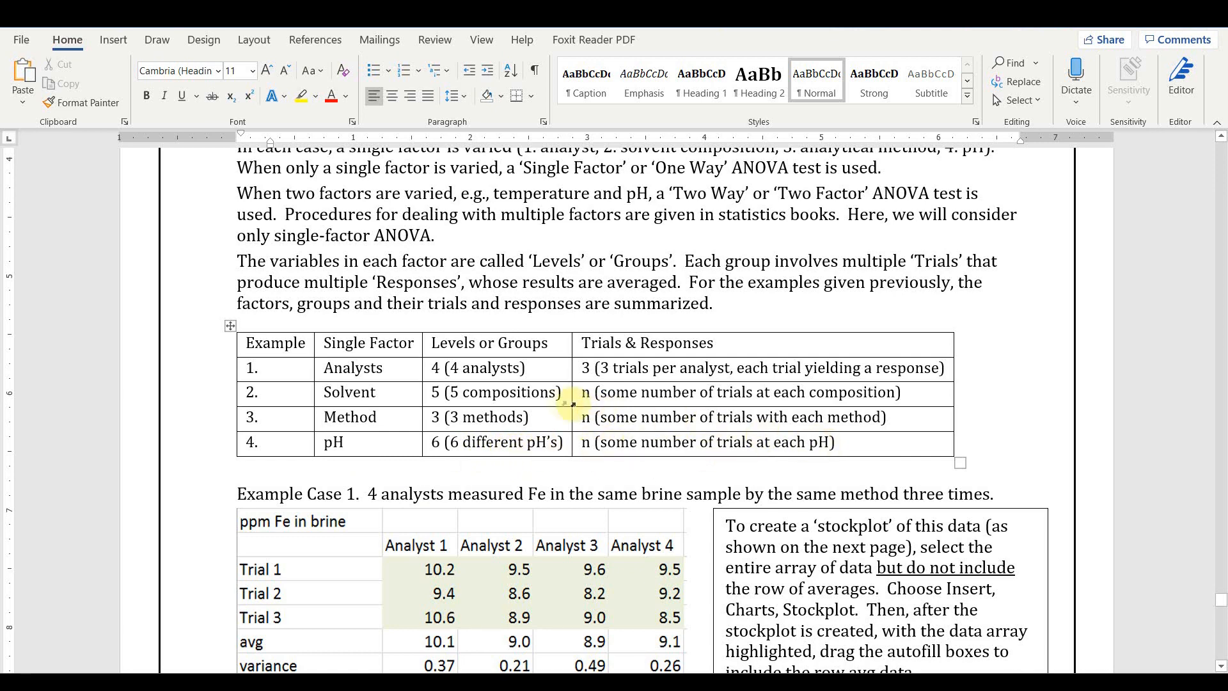
{"action": "scroll", "coordinate": [699, 456], "scroll_direction": "down", "scroll_amount": 3}
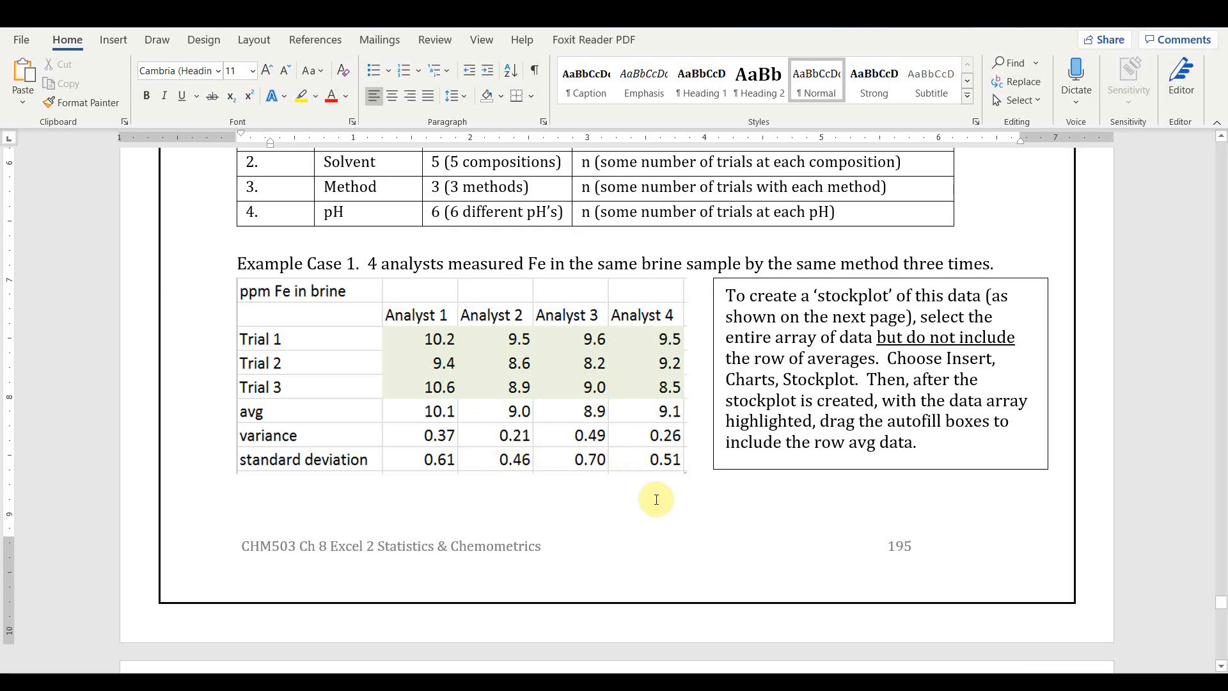
{"action": "scroll", "coordinate": [658, 504], "scroll_direction": "down", "scroll_amount": 1}
{"action": "scroll", "coordinate": [657, 504], "scroll_direction": "down", "scroll_amount": 8}
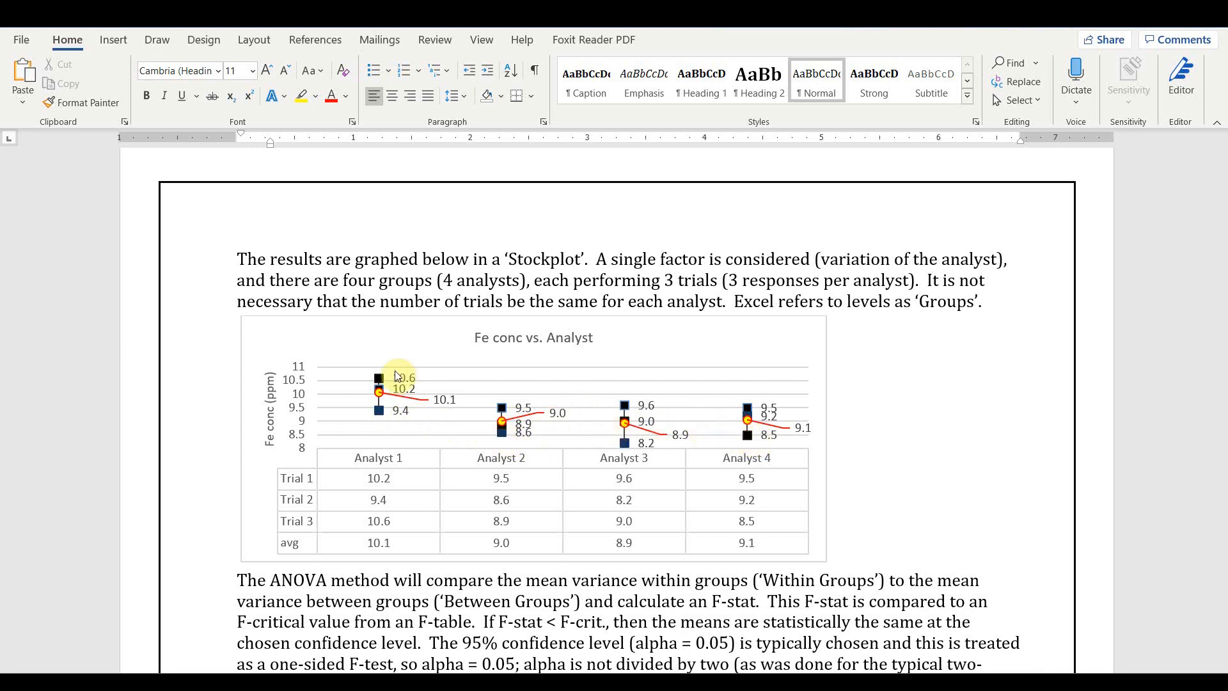
{"action": "scroll", "coordinate": [400, 397], "scroll_direction": "down", "scroll_amount": 3}
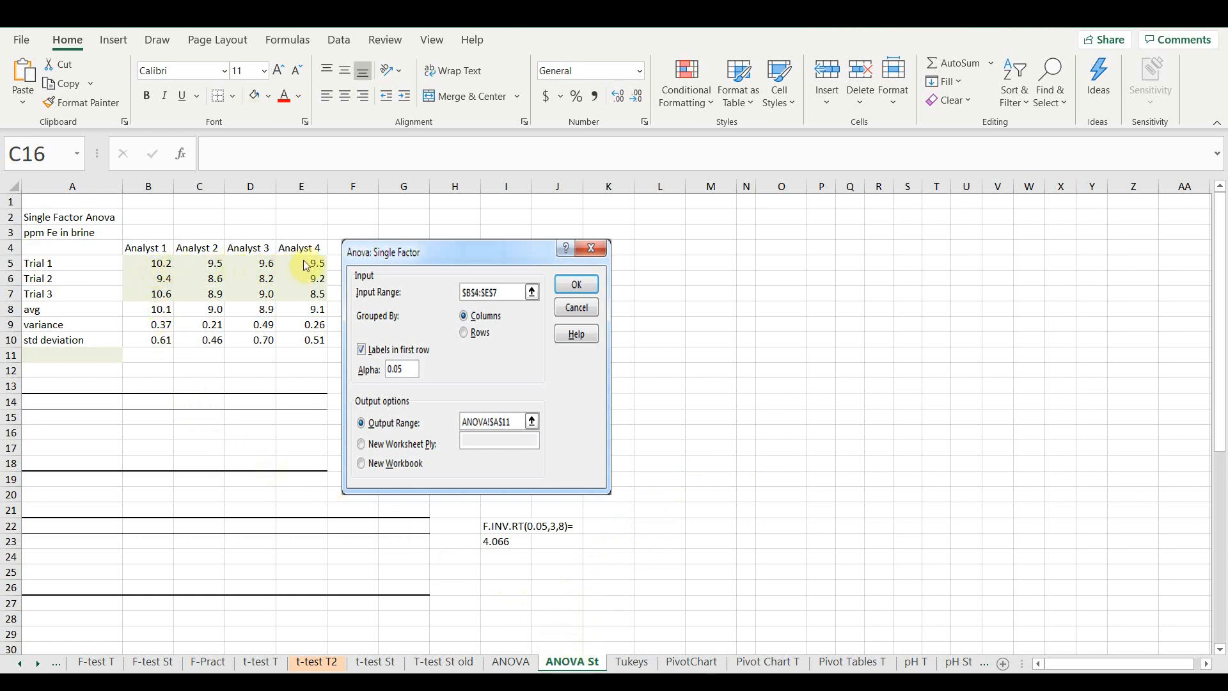
In Excel's ANOVA St sheet, examine the average, variance and standard deviation formulas for all four analysts.
{"action": "left_click", "coordinate": [154, 310]}
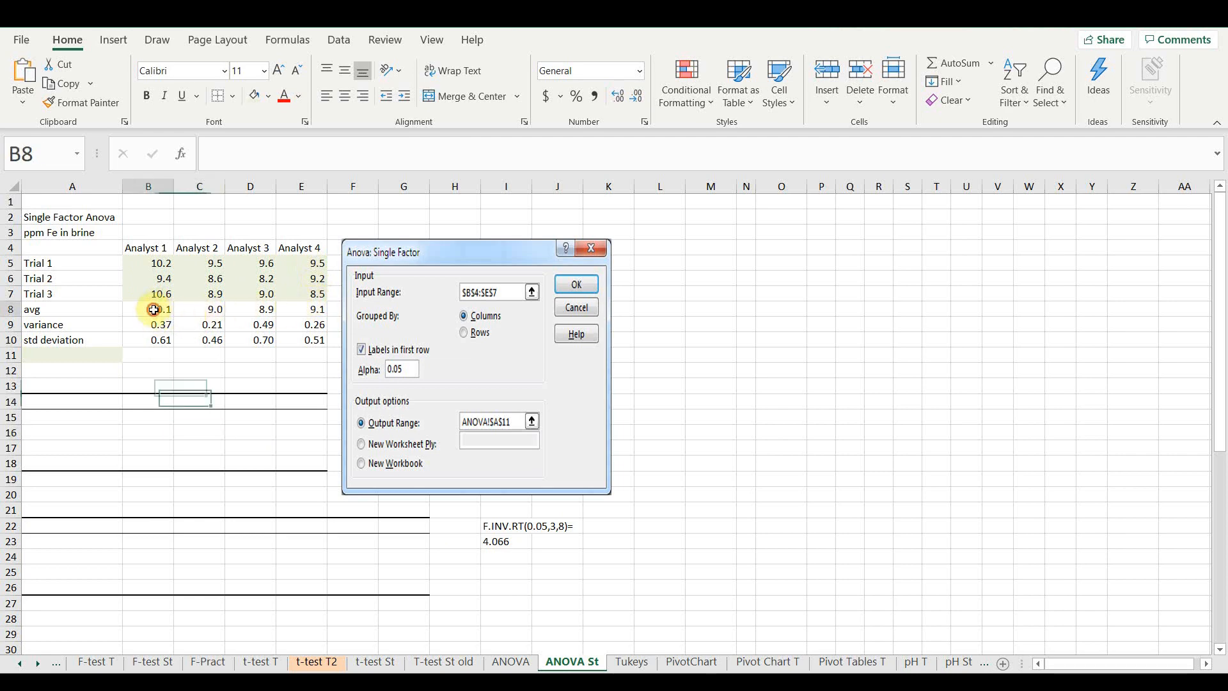
{"action": "left_click", "coordinate": [192, 311]}
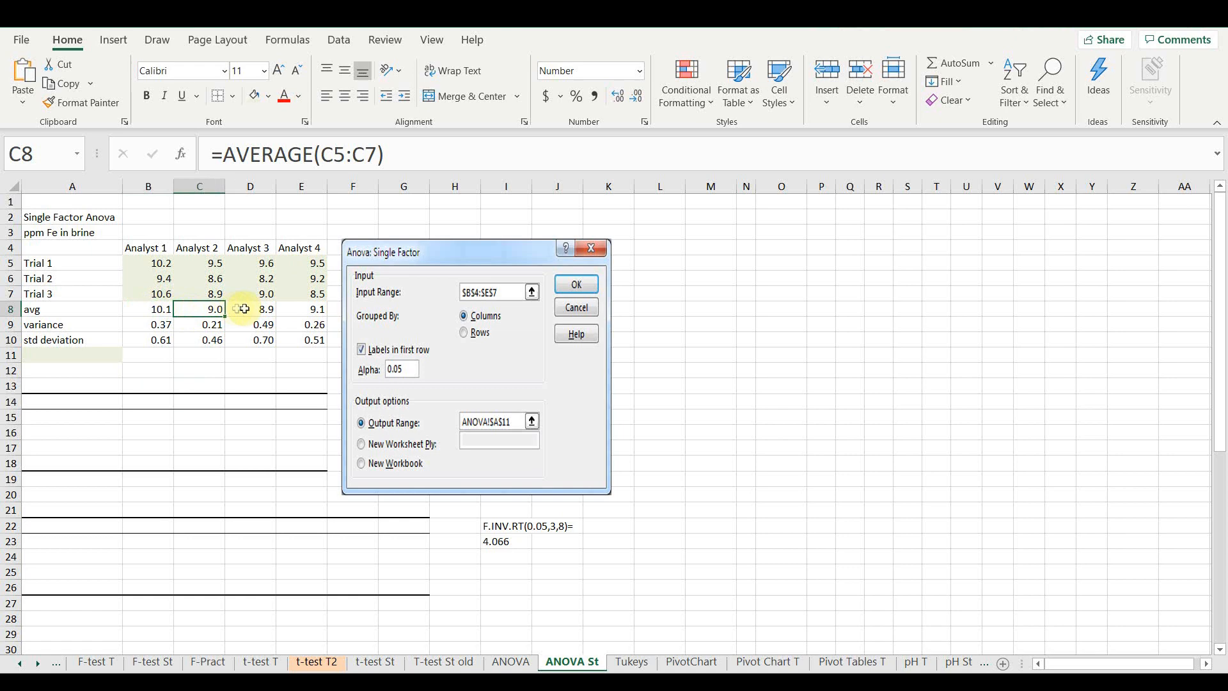
{"action": "left_click", "coordinate": [237, 309]}
{"action": "left_click", "coordinate": [306, 309]}
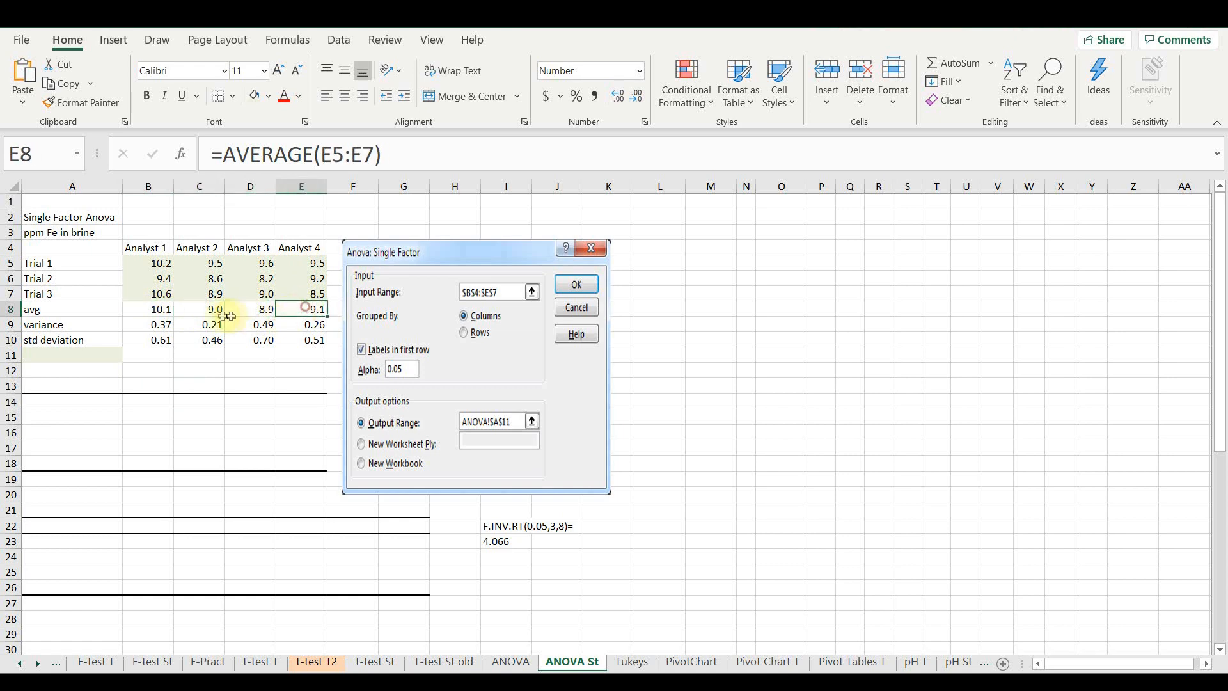
{"action": "left_click", "coordinate": [157, 324]}
{"action": "left_click", "coordinate": [204, 324]}
{"action": "left_click", "coordinate": [253, 322]}
{"action": "left_click", "coordinate": [293, 327]}
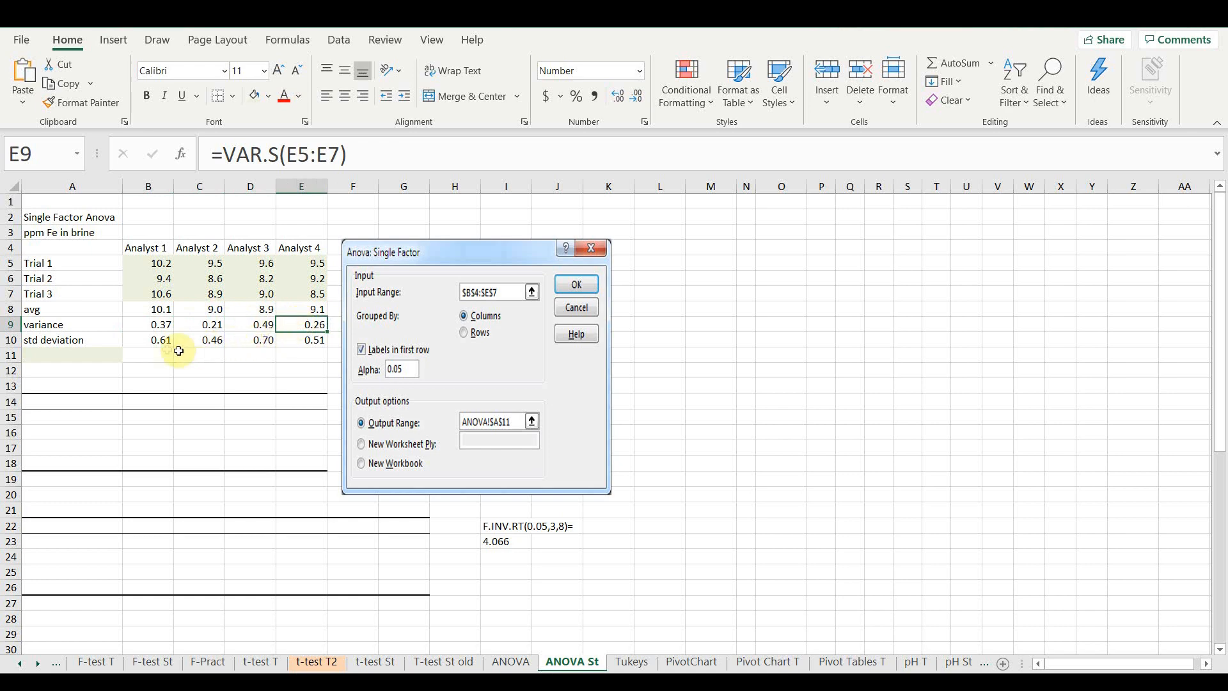
{"action": "left_click", "coordinate": [157, 340]}
{"action": "left_click", "coordinate": [199, 343]}
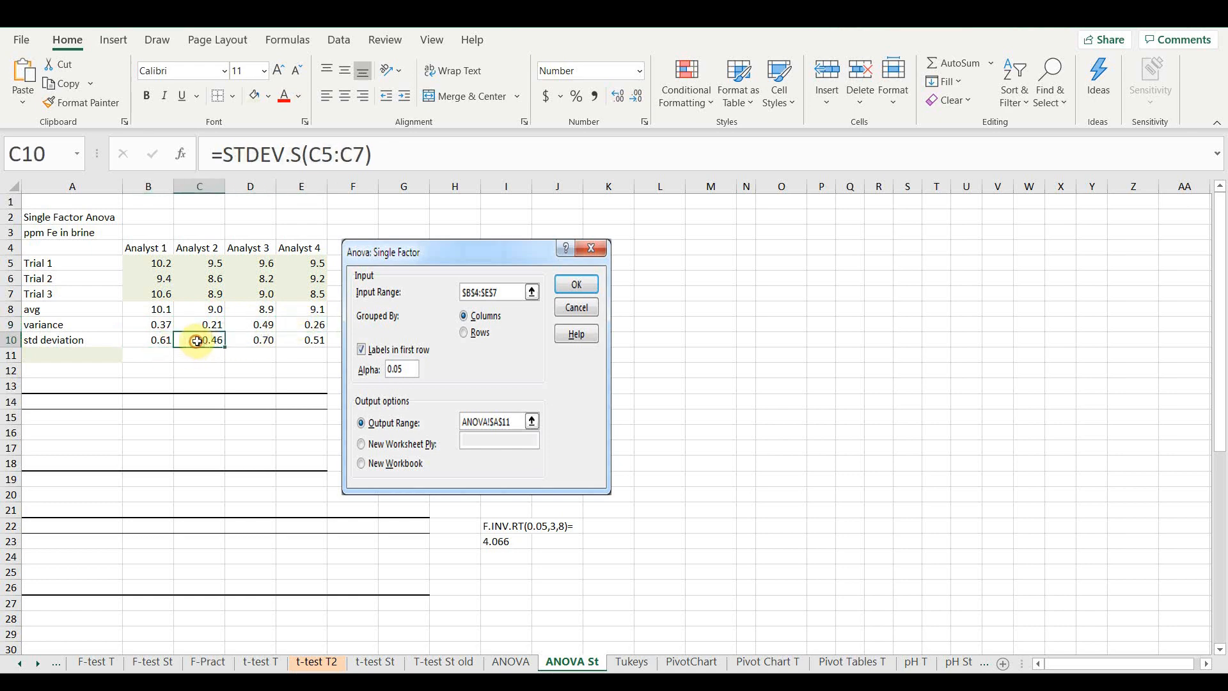
{"action": "left_click", "coordinate": [250, 341]}
{"action": "left_click", "coordinate": [298, 339]}
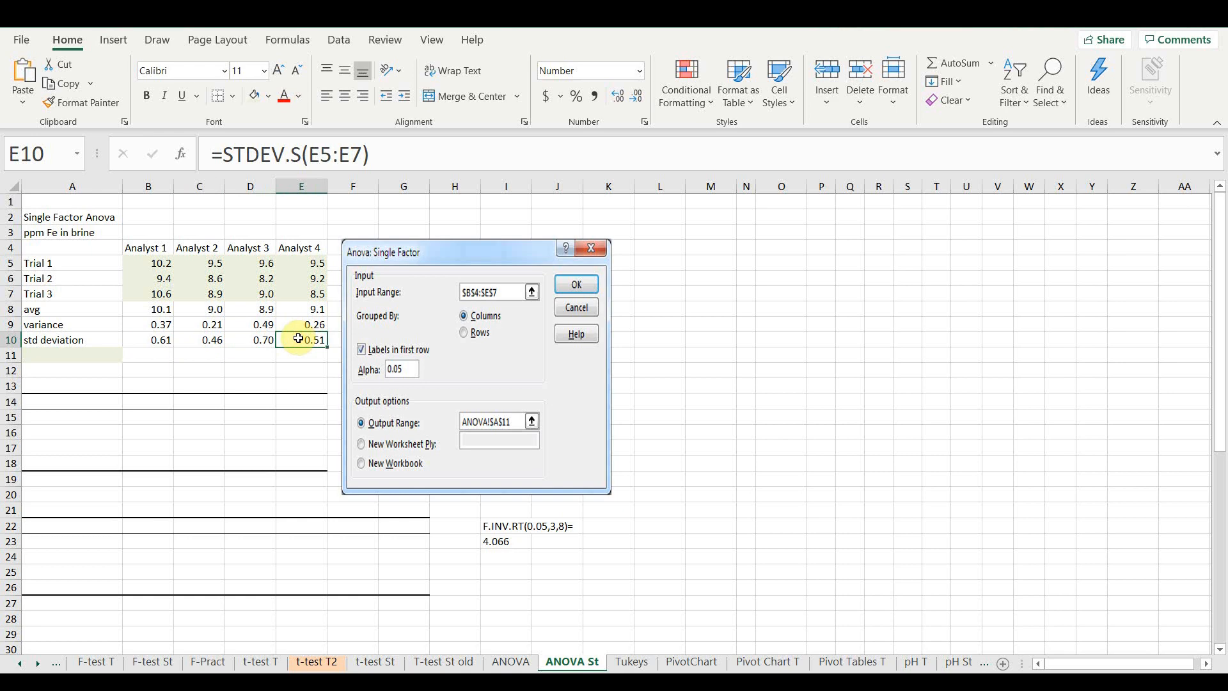
Start the Anova: Single Factor data analysis with the analyst labels and trial data in B4:E7 as the input range.
{"action": "left_click", "coordinate": [102, 356]}
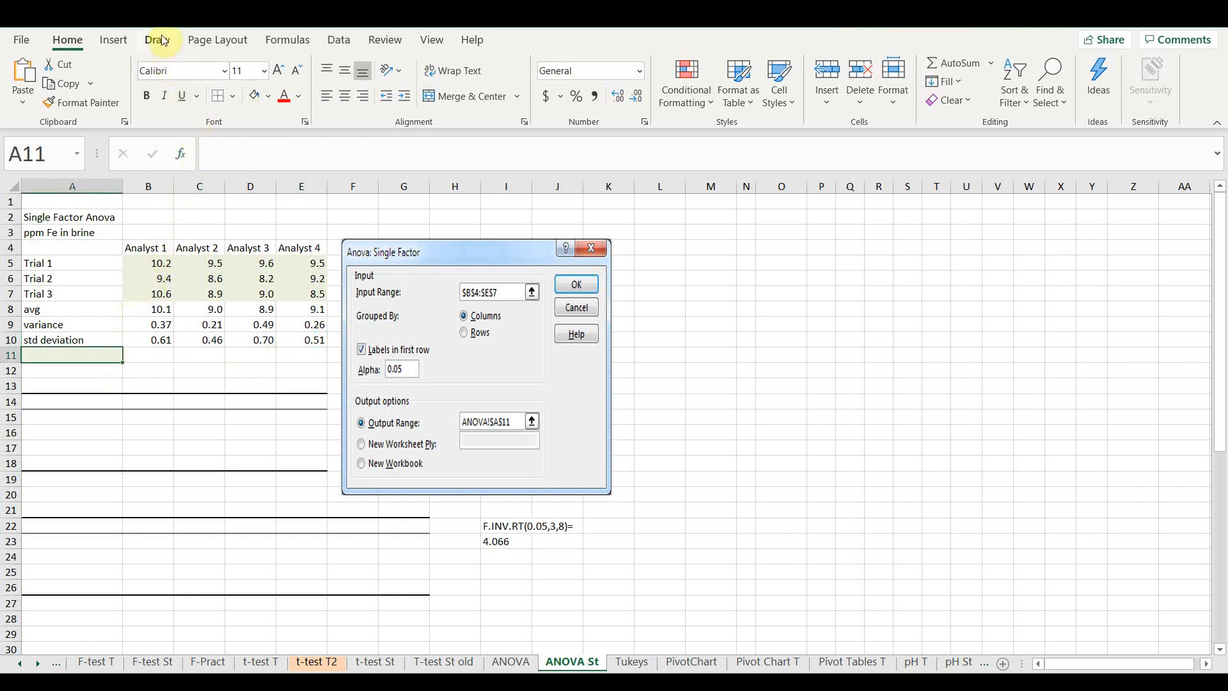
{"action": "left_click", "coordinate": [339, 40]}
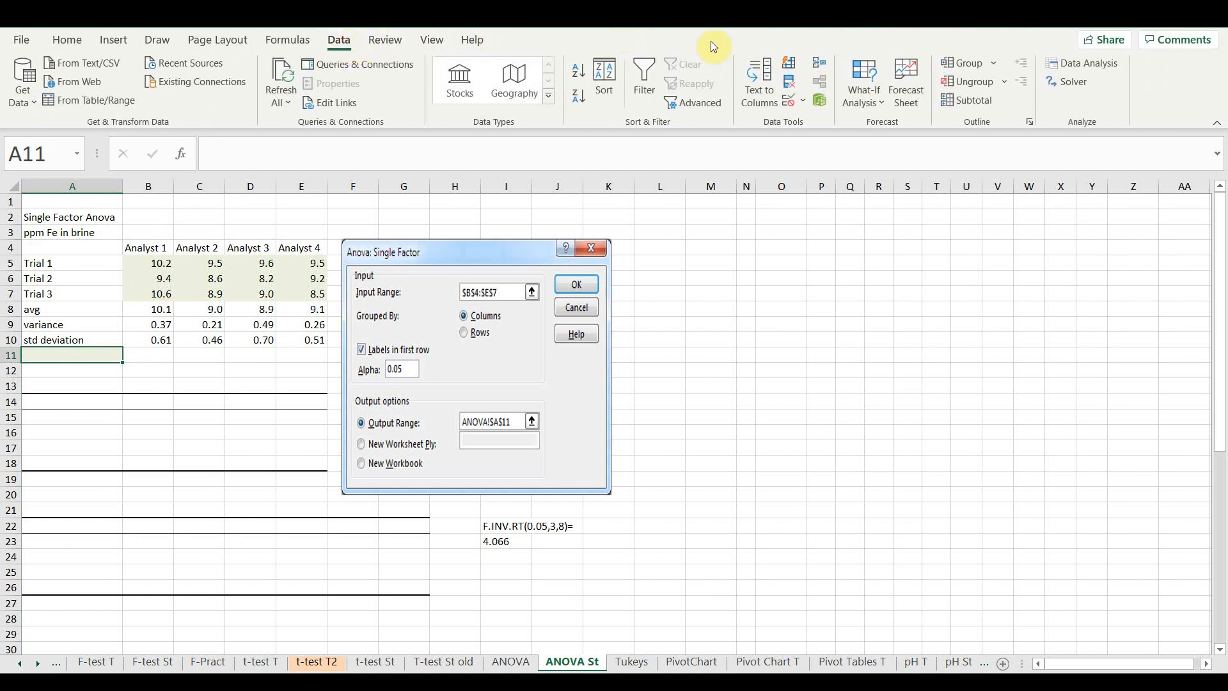
{"action": "left_click", "coordinate": [1090, 69]}
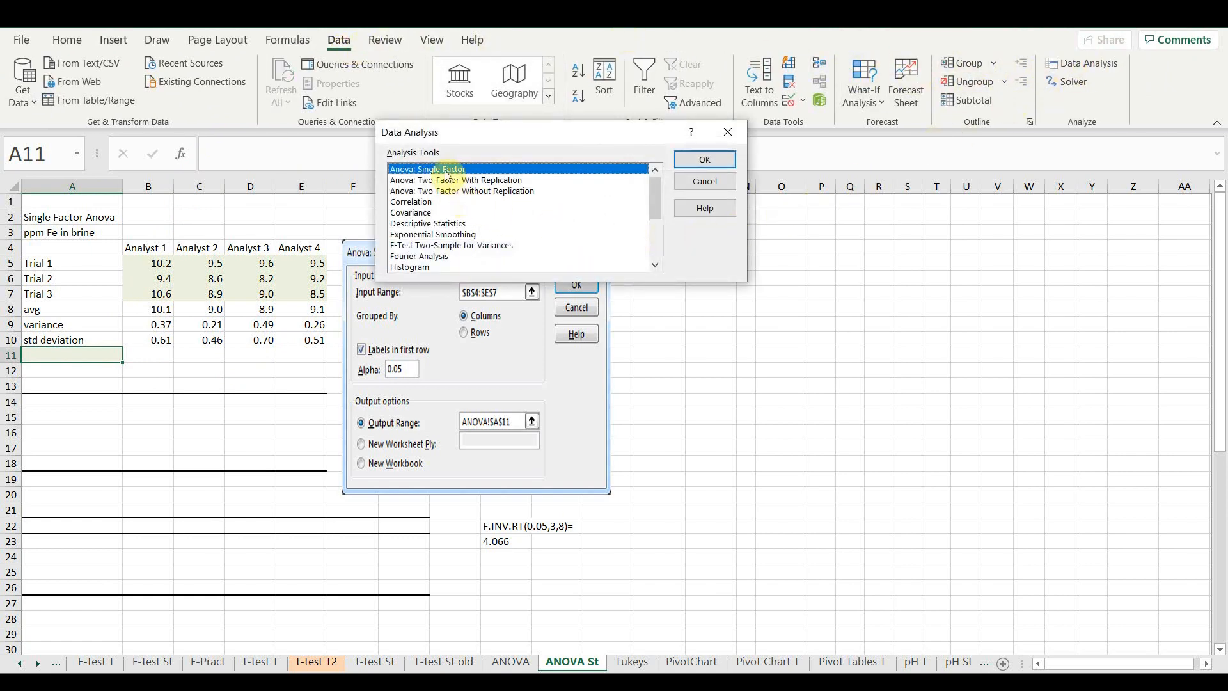
{"action": "left_click", "coordinate": [701, 164]}
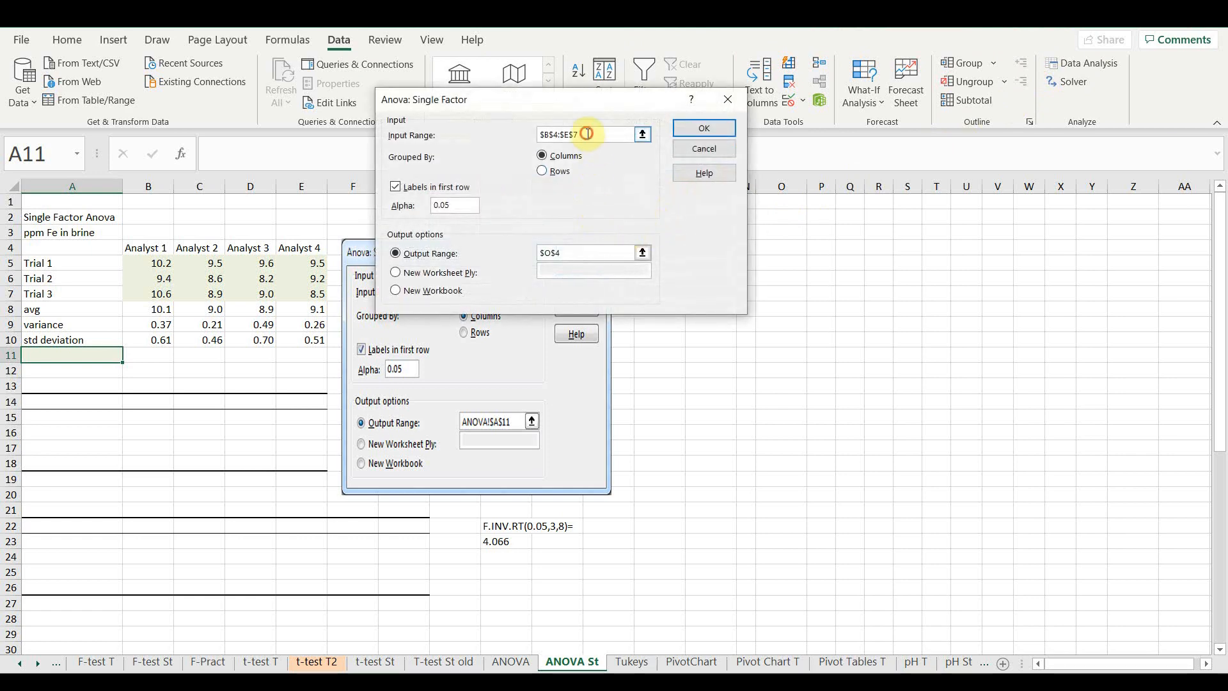
{"action": "left_click", "coordinate": [586, 133]}
{"action": "left_click_drag", "start_coordinate": [586, 134], "coordinate": [531, 130]}
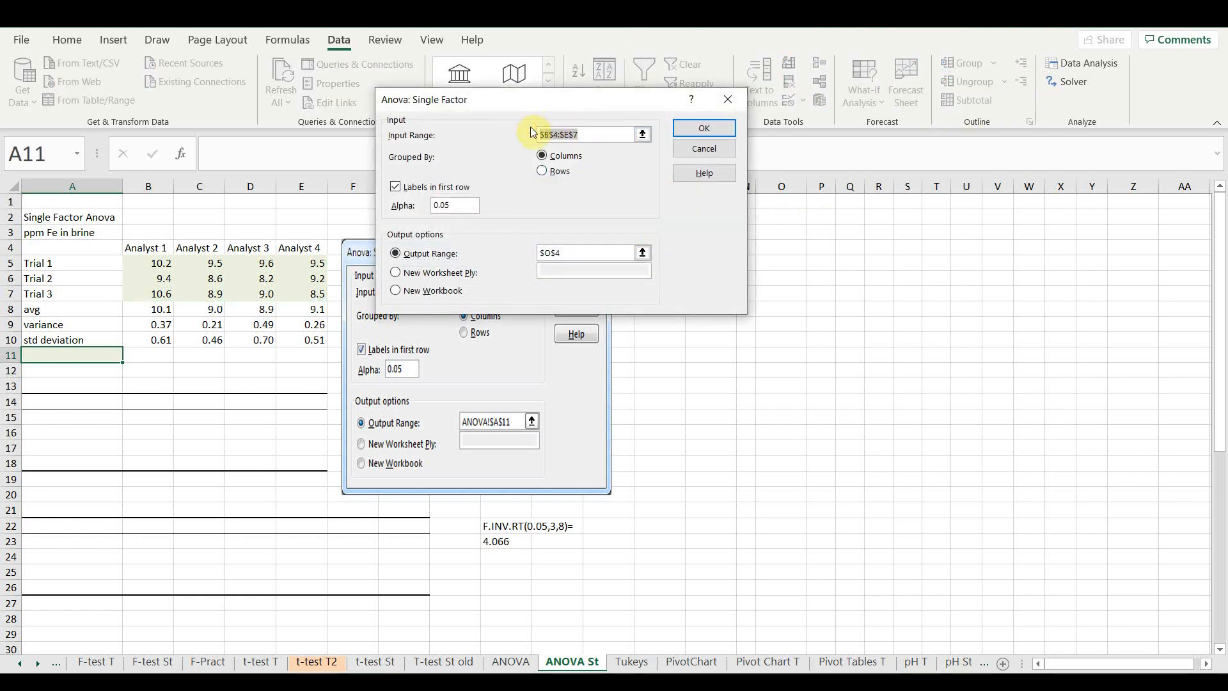
{"action": "key", "text": "BackSpace"}
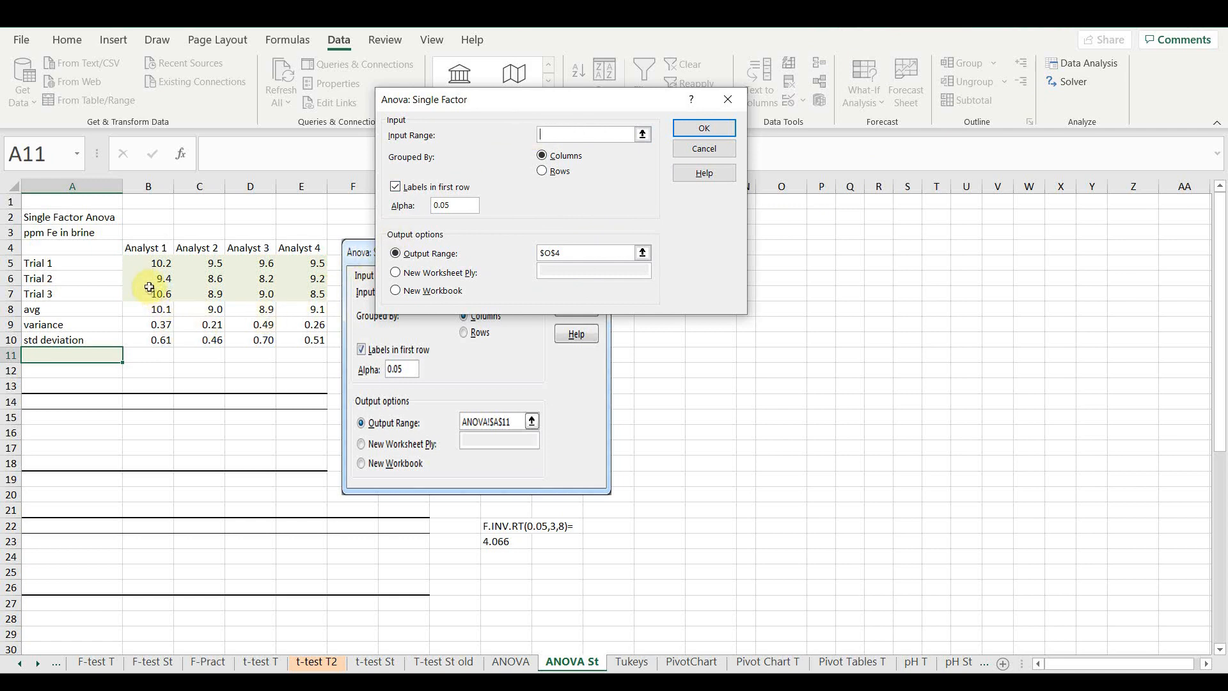
{"action": "left_click_drag", "start_coordinate": [141, 250], "coordinate": [299, 295]}
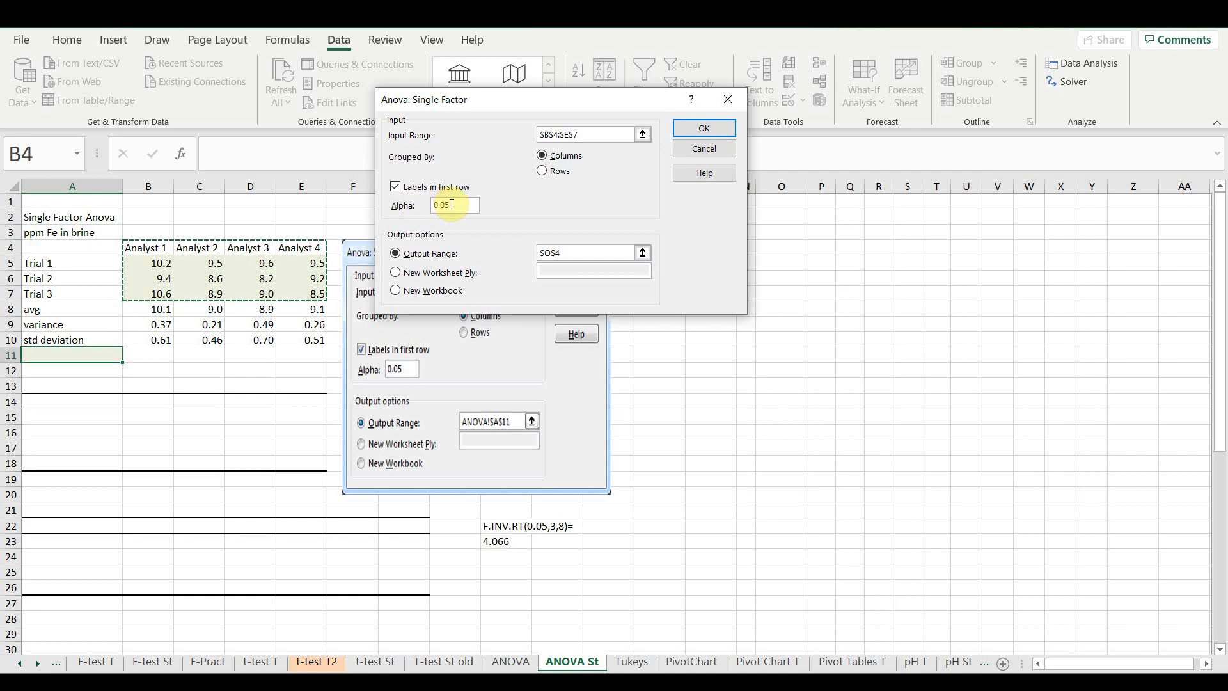
Run the single-factor ANOVA with its output range at A11, and check the F.INV.RT formula in I23.
{"action": "left_click", "coordinate": [563, 252]}
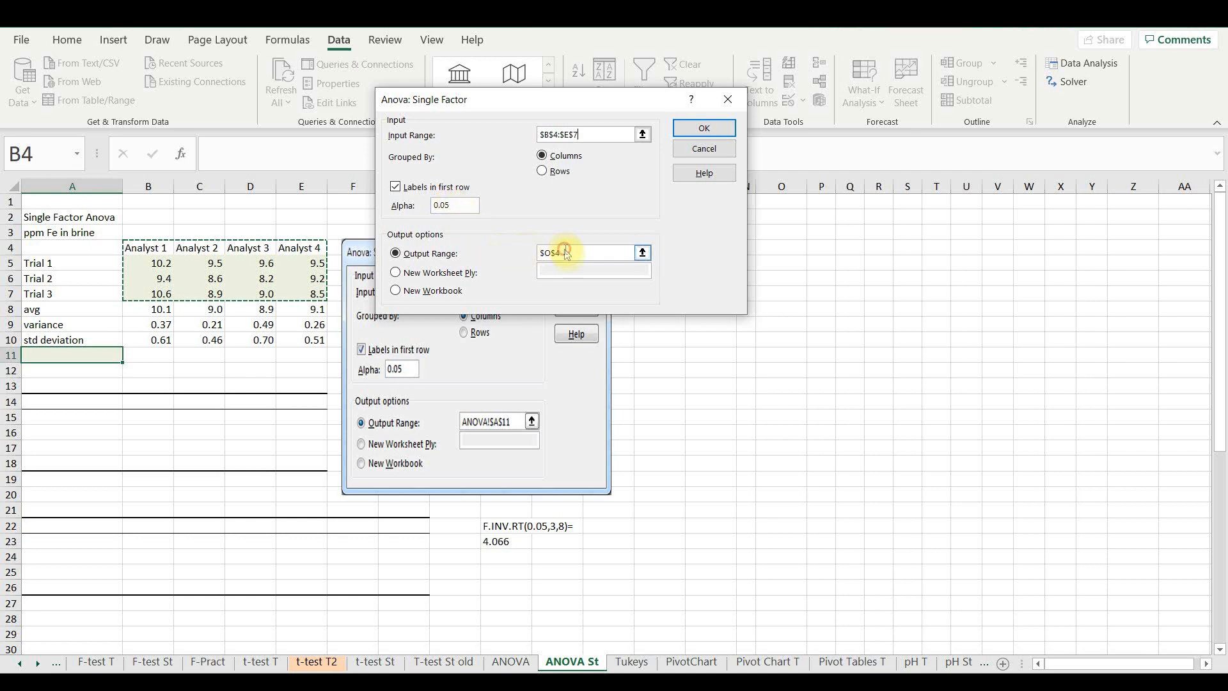
{"action": "left_click_drag", "start_coordinate": [563, 252], "coordinate": [531, 252]}
{"action": "key", "text": "BackSpace"}
{"action": "left_click", "coordinate": [89, 365]}
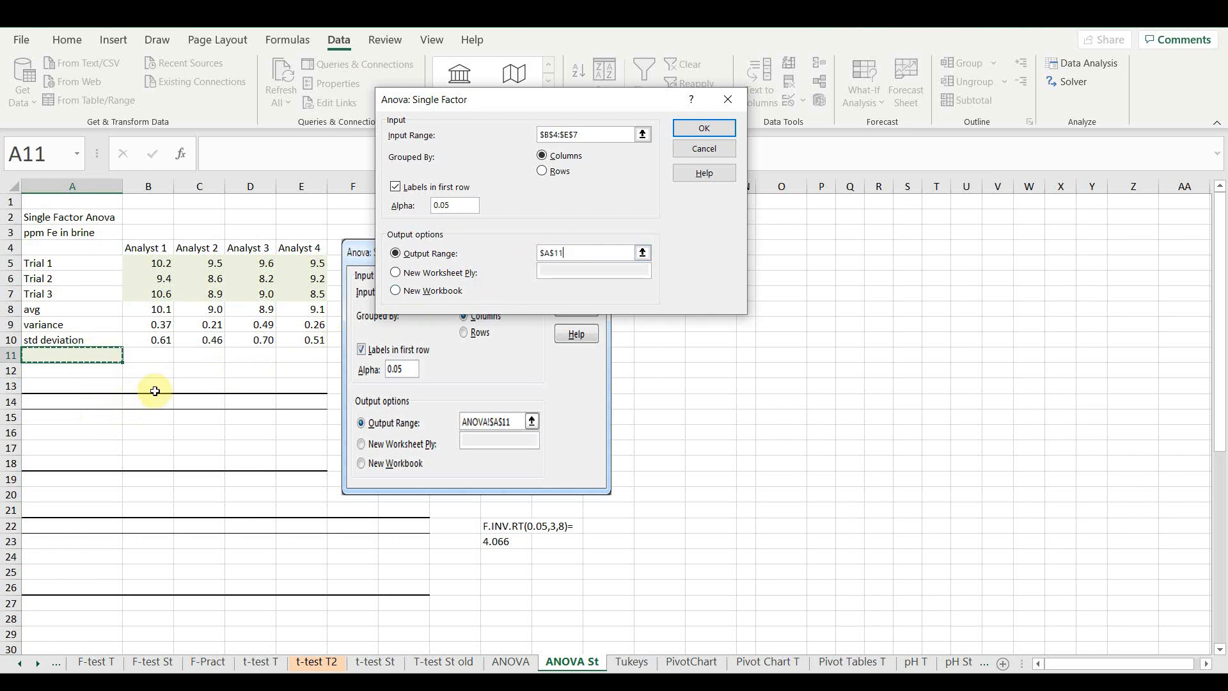
{"action": "left_click", "coordinate": [702, 130]}
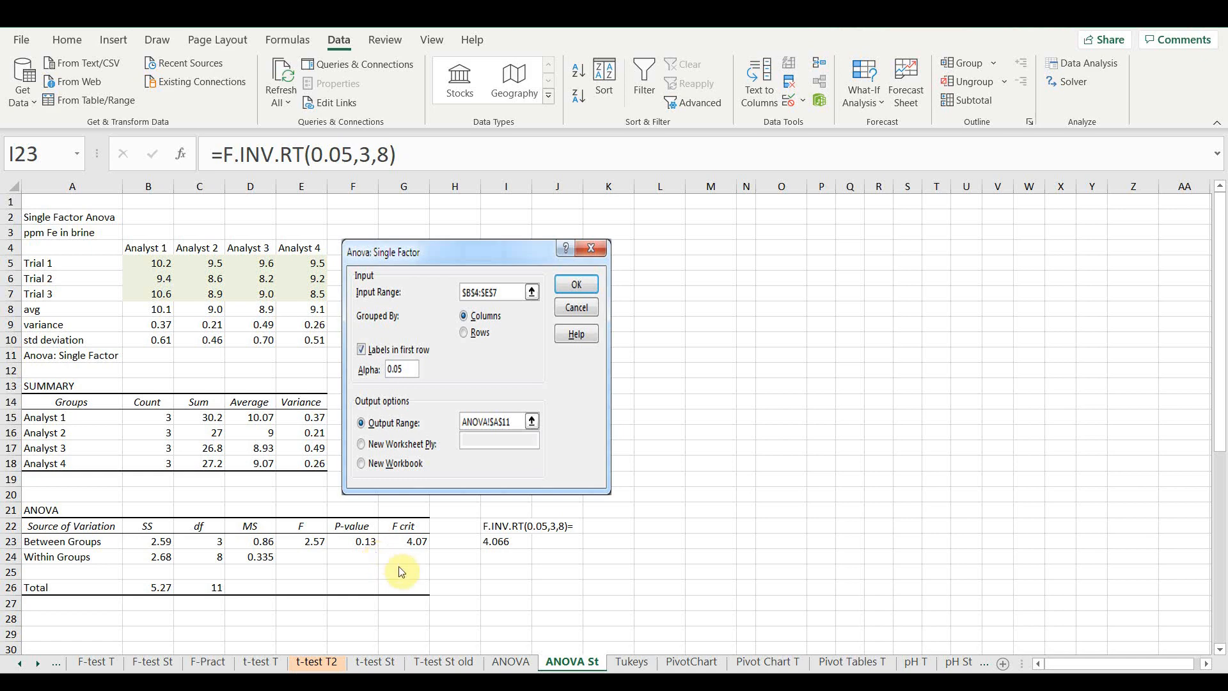
{"action": "left_click", "coordinate": [518, 540]}
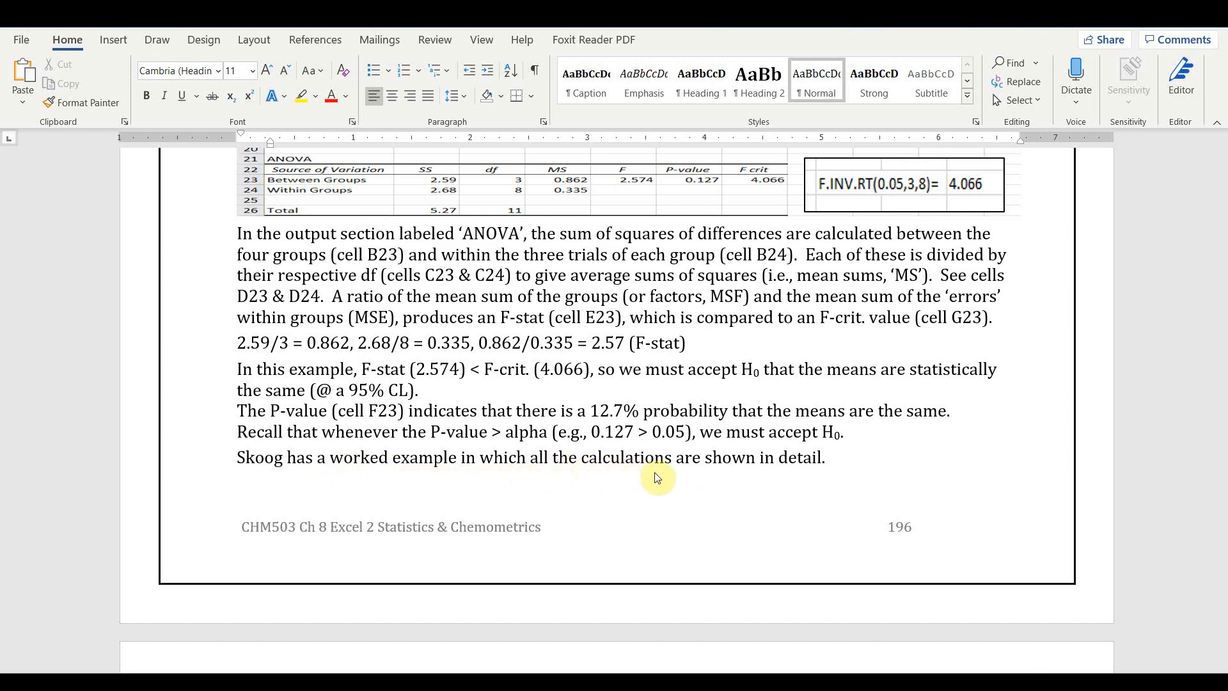
Switch to the Word handout and study Hartley's Fmax test, comparing its formula with the variances in the ANOVA example.
{"action": "scroll", "coordinate": [494, 291], "scroll_direction": "down", "scroll_amount": 7}
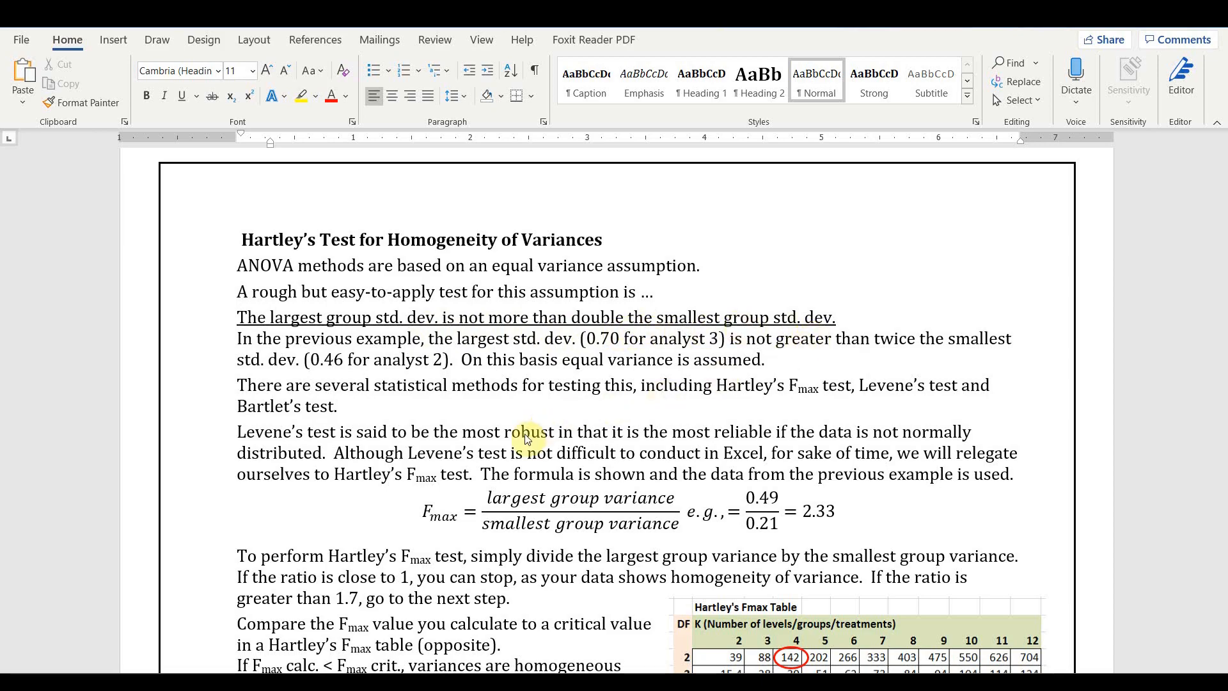
{"action": "scroll", "coordinate": [529, 439], "scroll_direction": "up", "scroll_amount": 6}
{"action": "scroll", "coordinate": [529, 439], "scroll_direction": "up", "scroll_amount": 6}
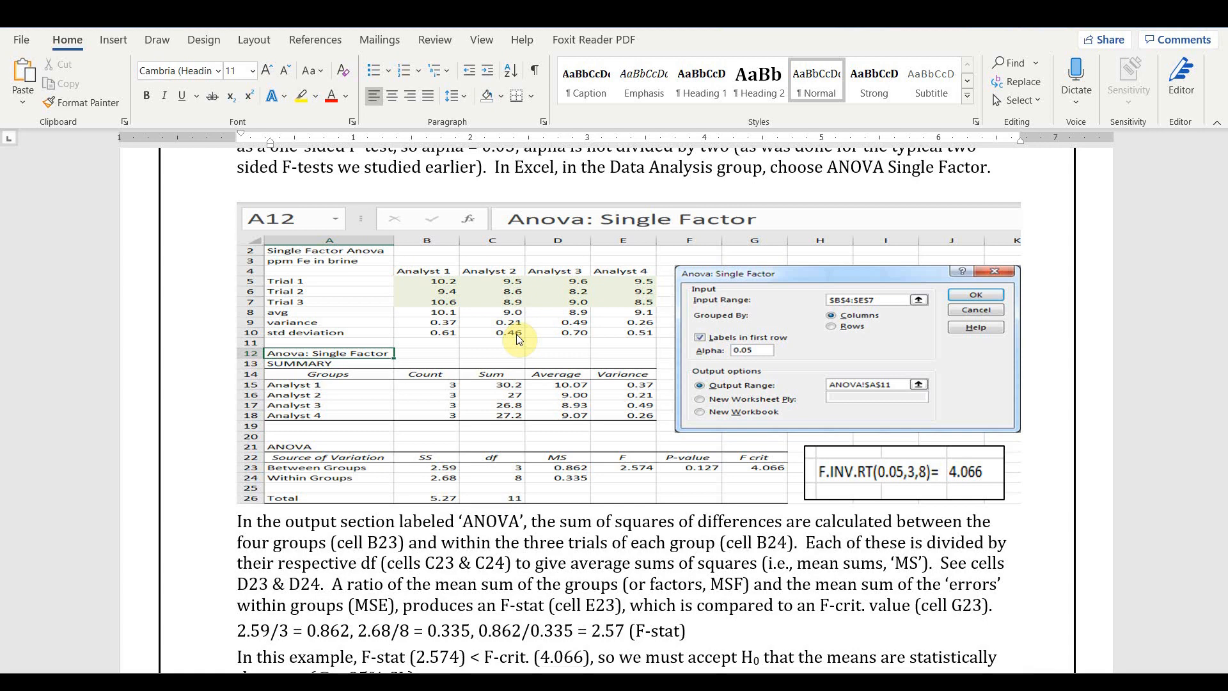
{"action": "scroll", "coordinate": [516, 334], "scroll_direction": "down", "scroll_amount": 10}
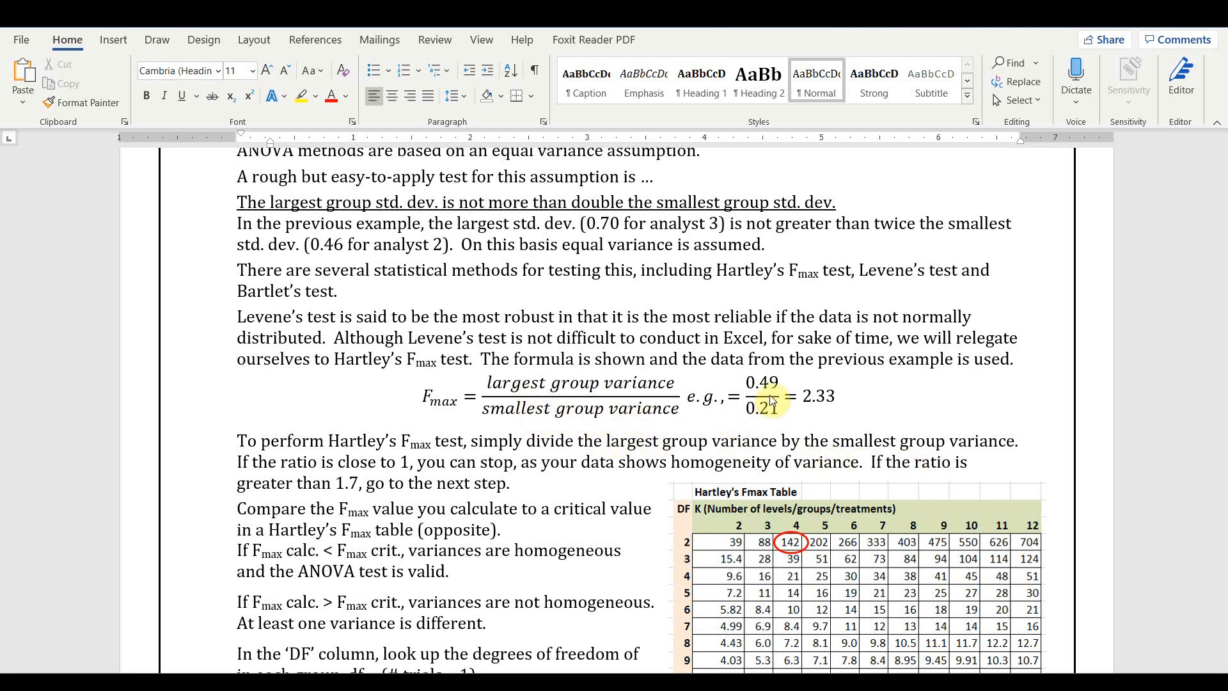
{"action": "left_click", "coordinate": [785, 421]}
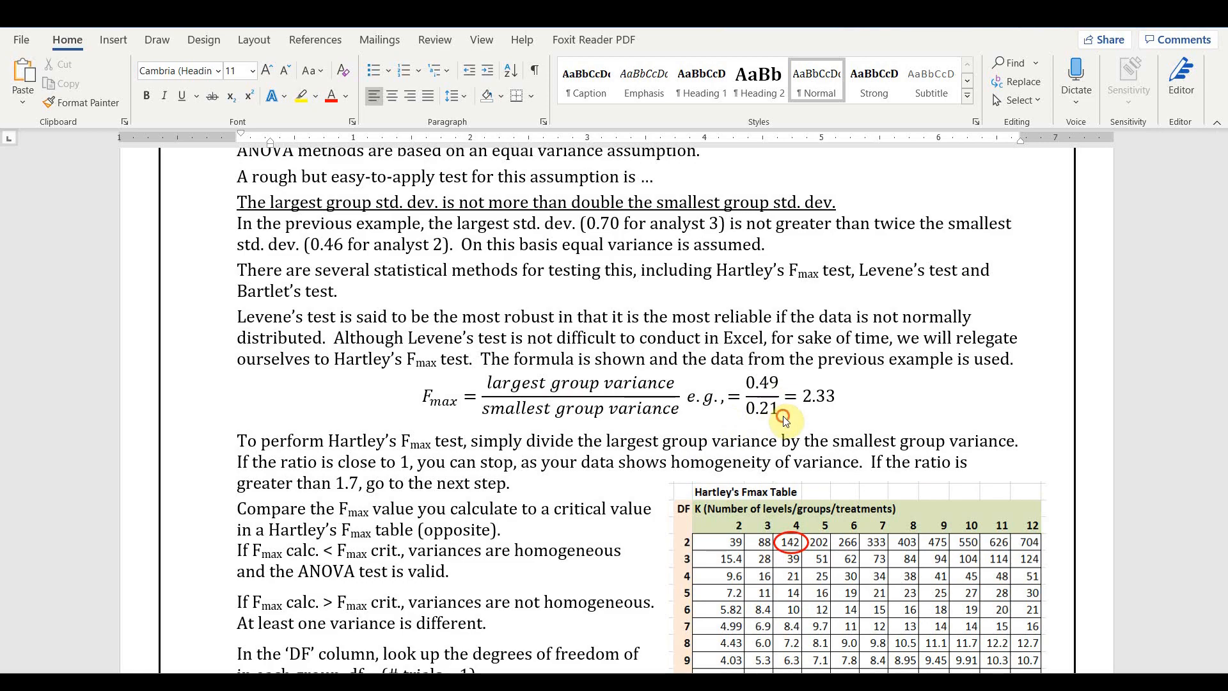
{"action": "scroll", "coordinate": [710, 468], "scroll_direction": "up", "scroll_amount": 9}
{"action": "scroll", "coordinate": [690, 472], "scroll_direction": "up", "scroll_amount": 7}
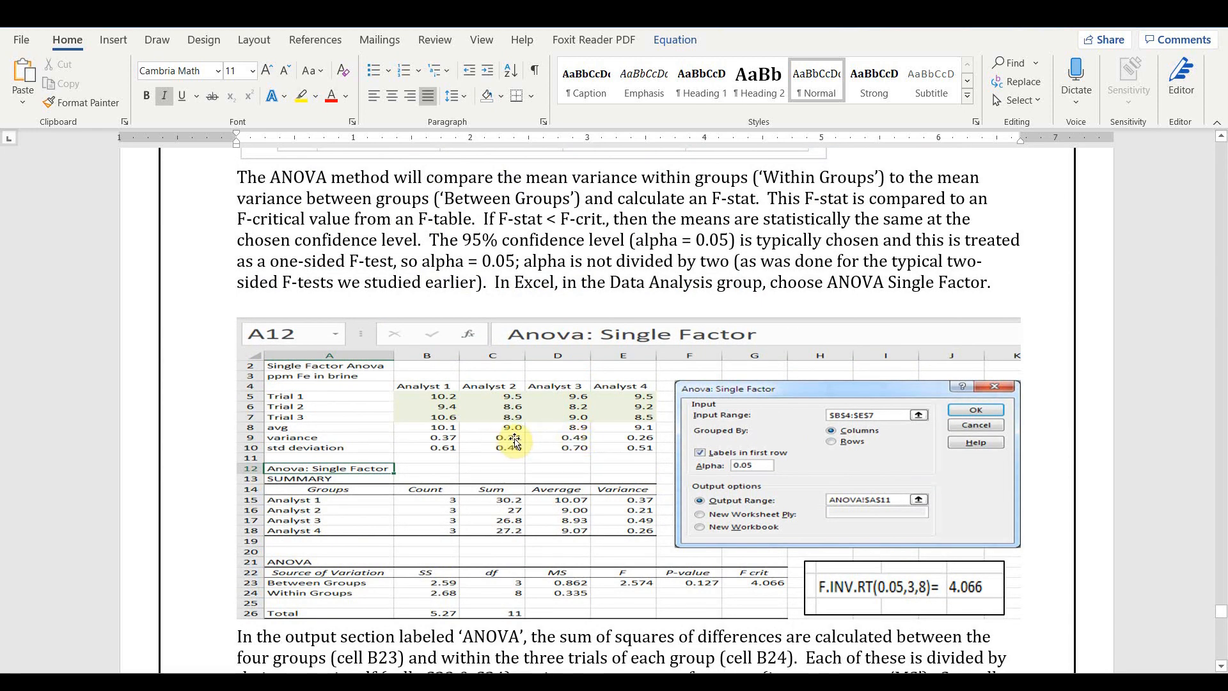
{"action": "scroll", "coordinate": [530, 446], "scroll_direction": "down", "scroll_amount": 7}
{"action": "scroll", "coordinate": [531, 446], "scroll_direction": "down", "scroll_amount": 10}
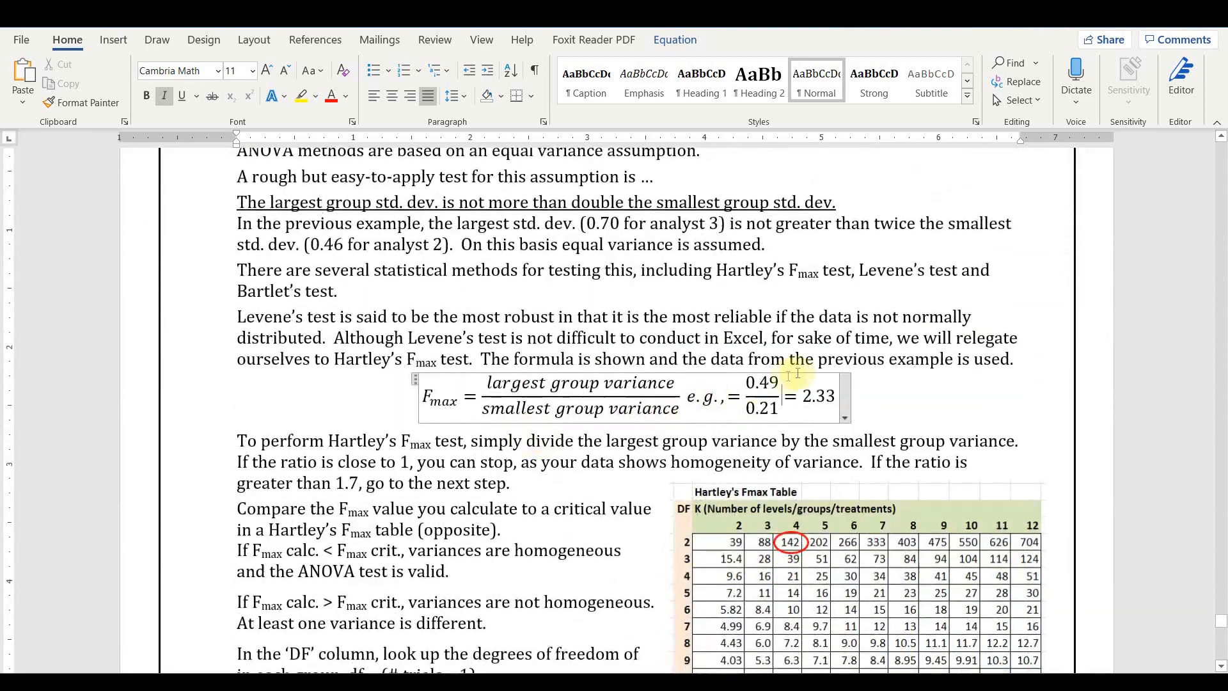
{"action": "left_click", "coordinate": [899, 389]}
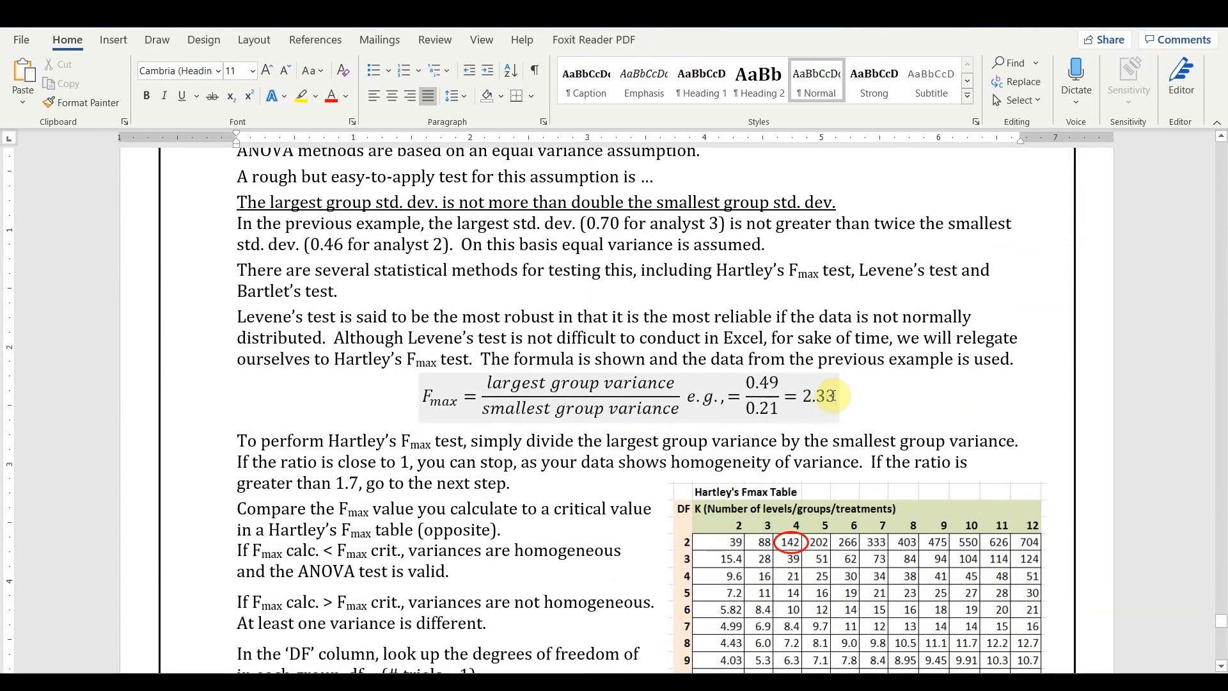
{"action": "left_click", "coordinate": [853, 387]}
{"action": "scroll", "coordinate": [434, 251], "scroll_direction": "down", "scroll_amount": 3}
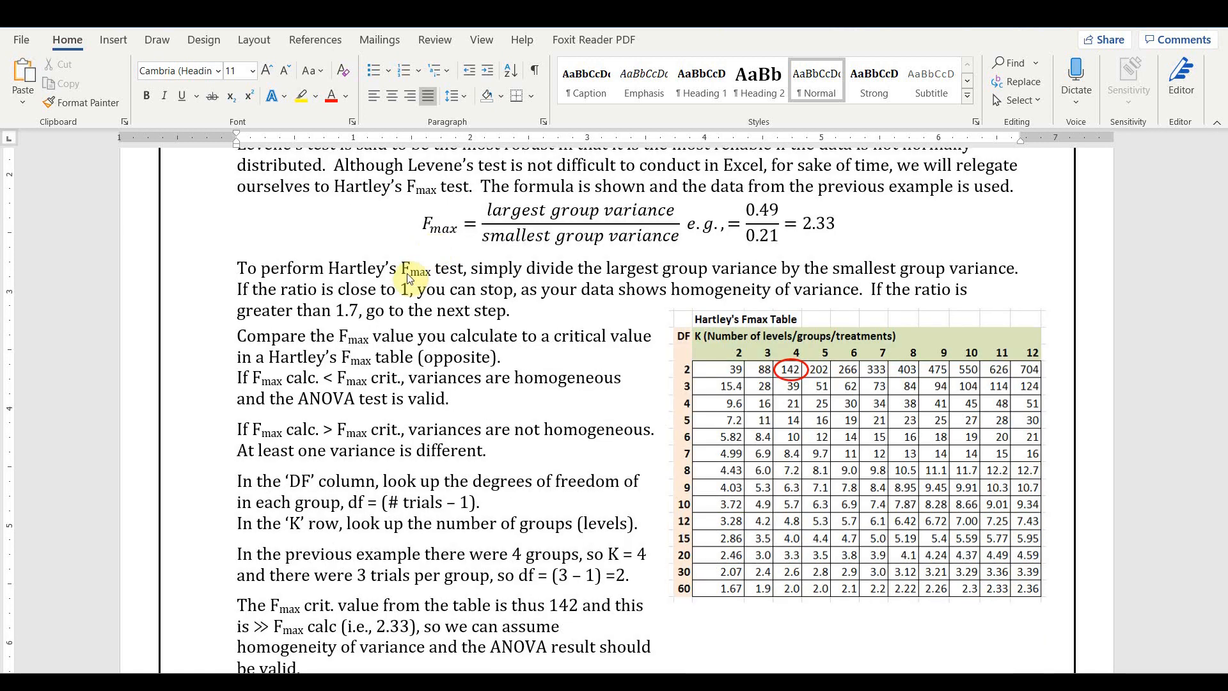